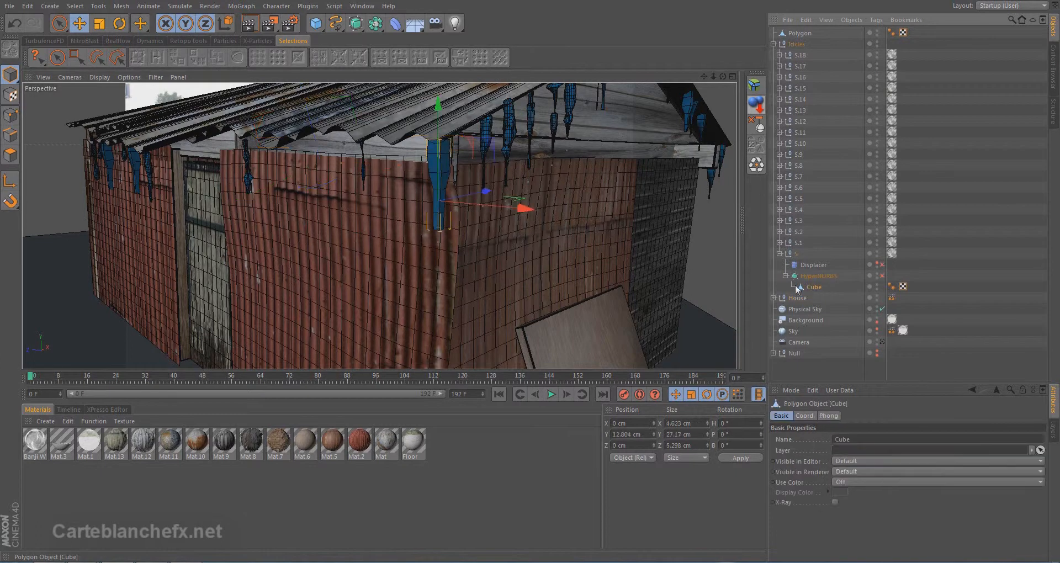
Step: Enable the HyperNURBS and Displacer of the first icicle, collapse the icicles group and expand the House group
left_click(881, 265)
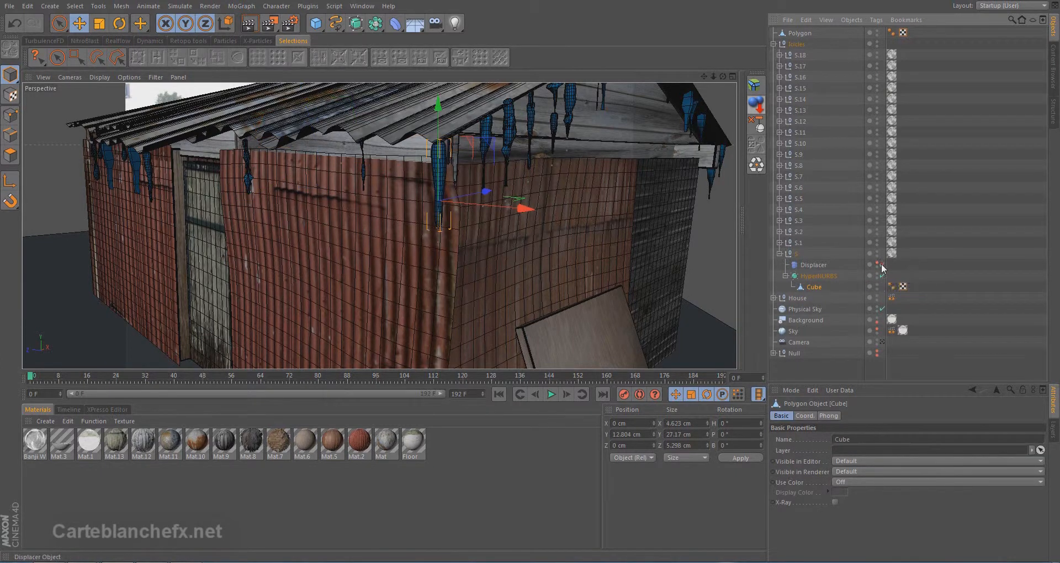
left_click(773, 43)
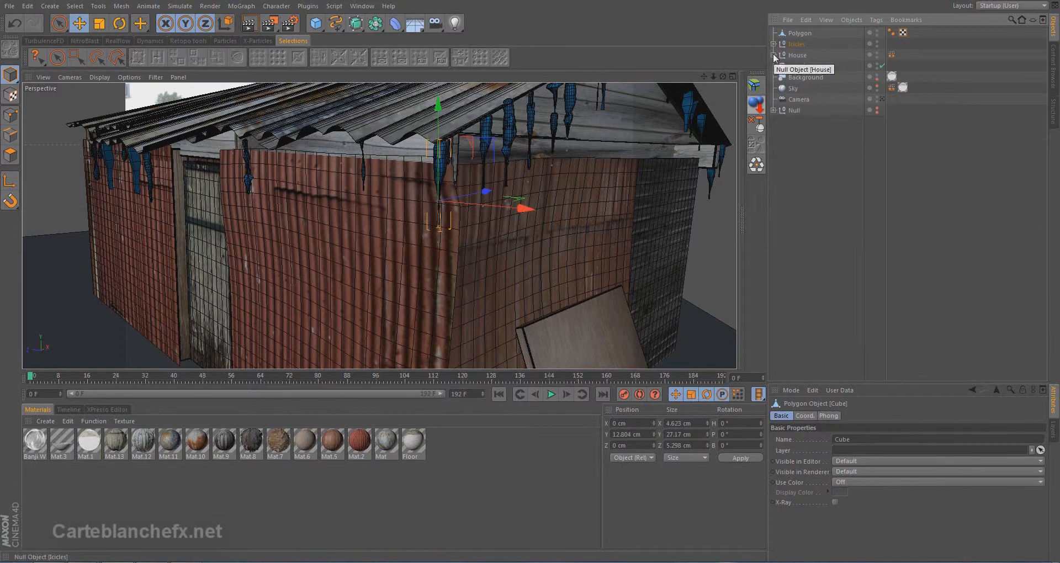
left_click(773, 55)
left_click(779, 66)
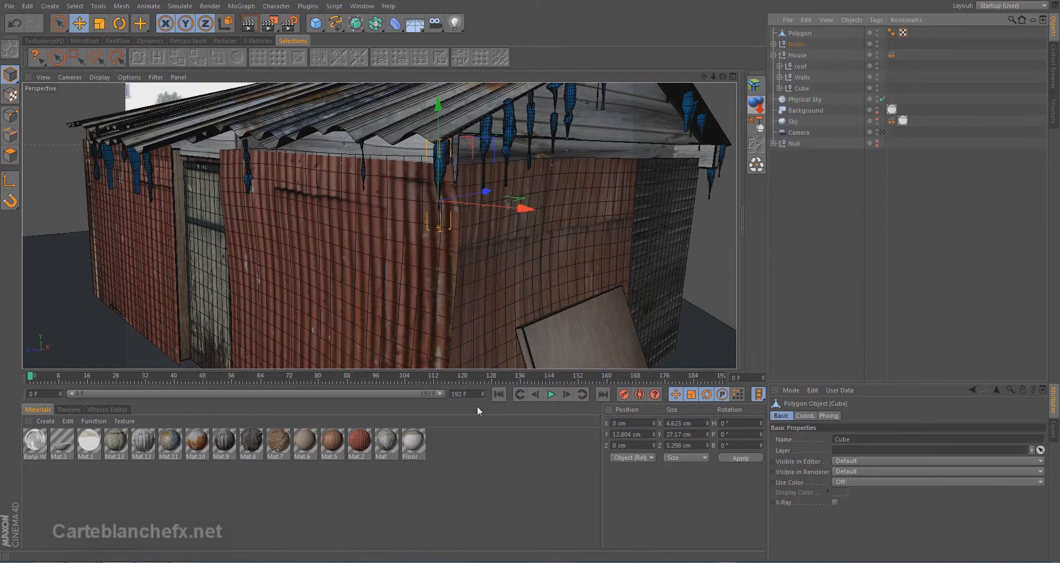
Step: Review the Color, Diffusion and Displacement channels of material Mat.8, including the Filter shader used for displacement
double_click(258, 445)
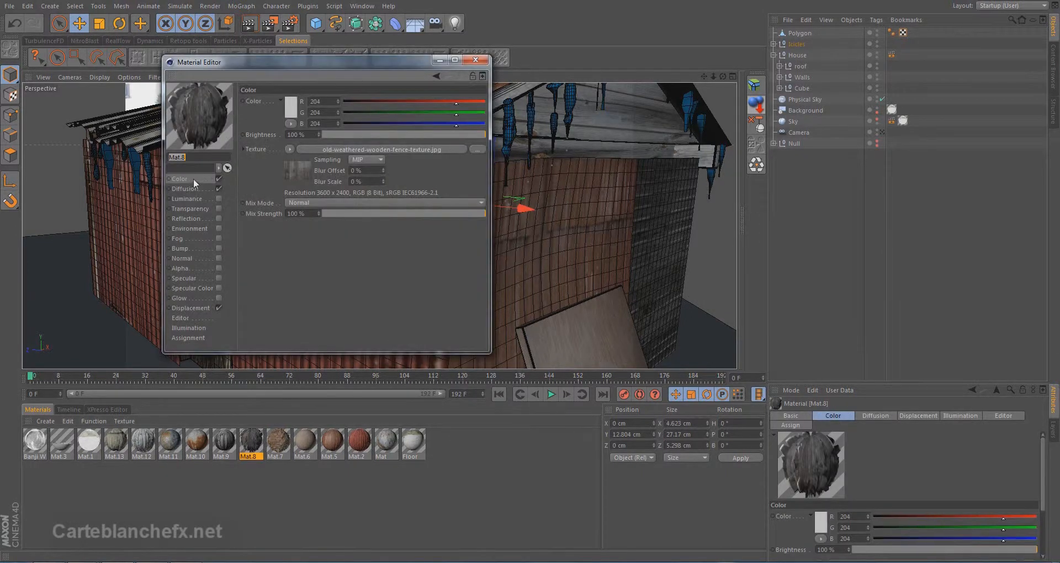
left_click(185, 189)
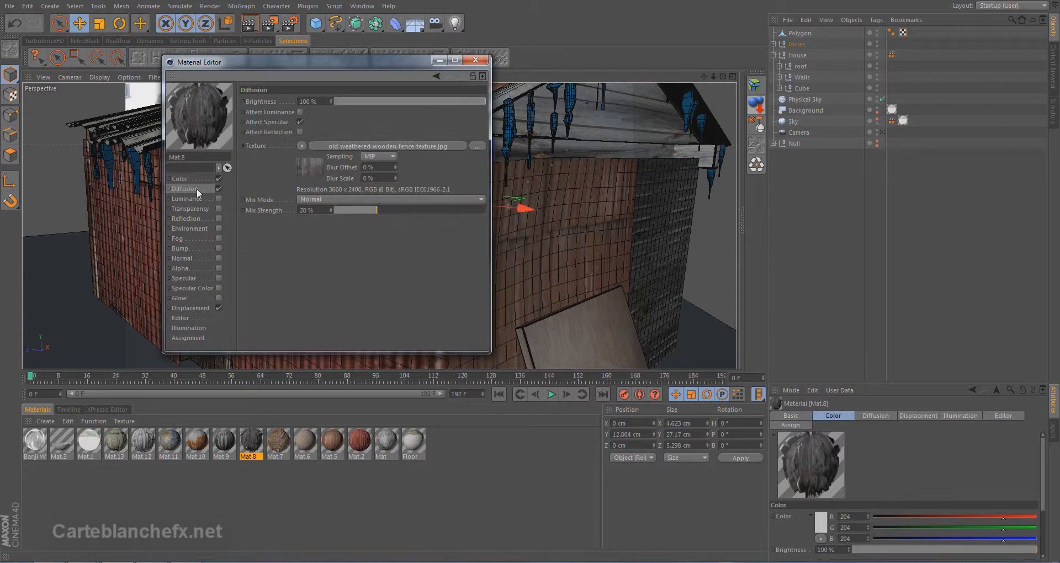
left_click(195, 307)
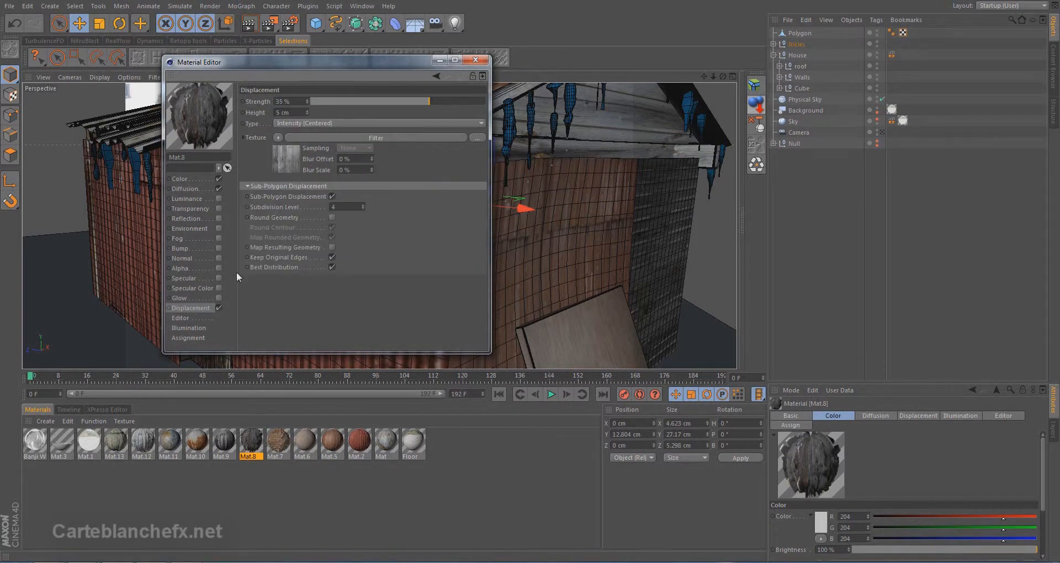
left_click(290, 157)
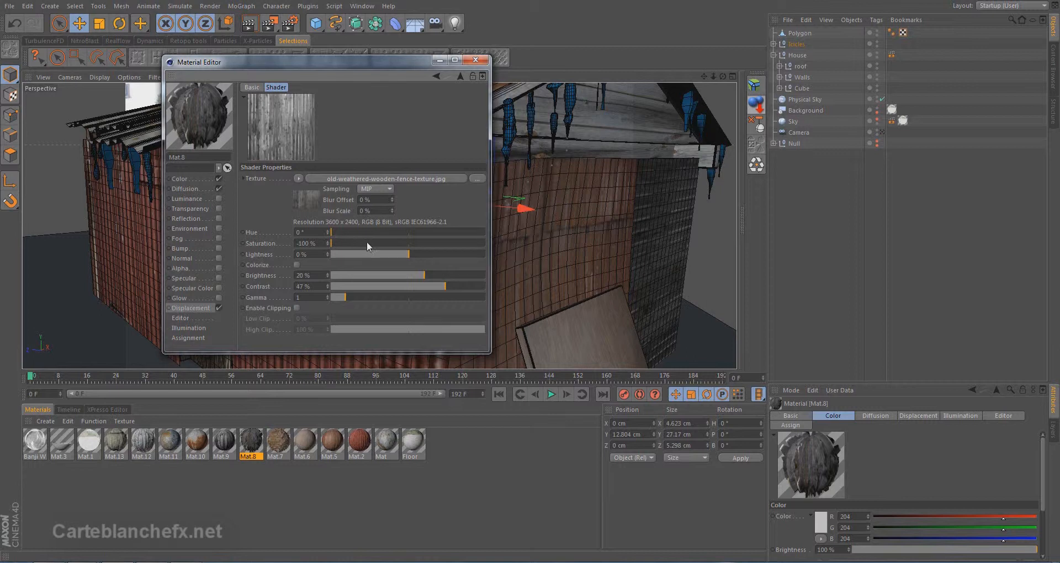
left_click(200, 309)
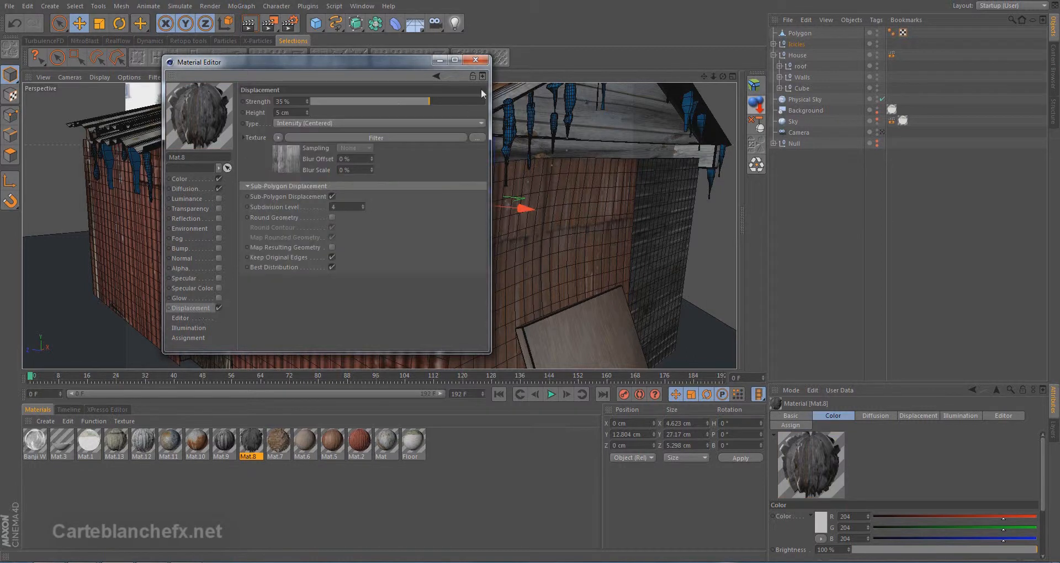
Step: Review the three Specular channels and the Transparency channel of the Banji Wrapper icicle material
left_click(36, 440)
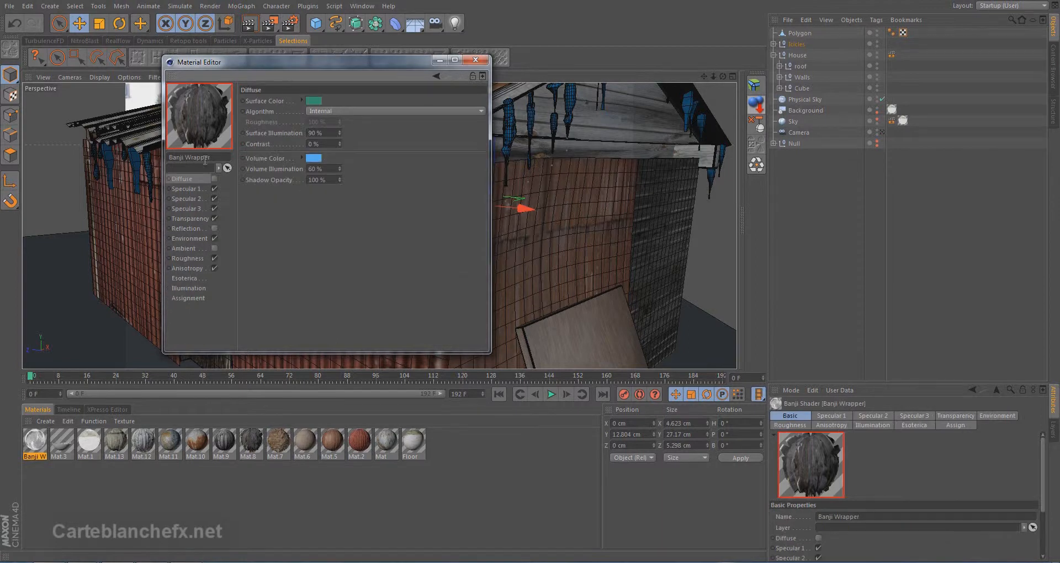
left_click(195, 188)
left_click(197, 198)
left_click(195, 209)
left_click(195, 218)
left_click(196, 208)
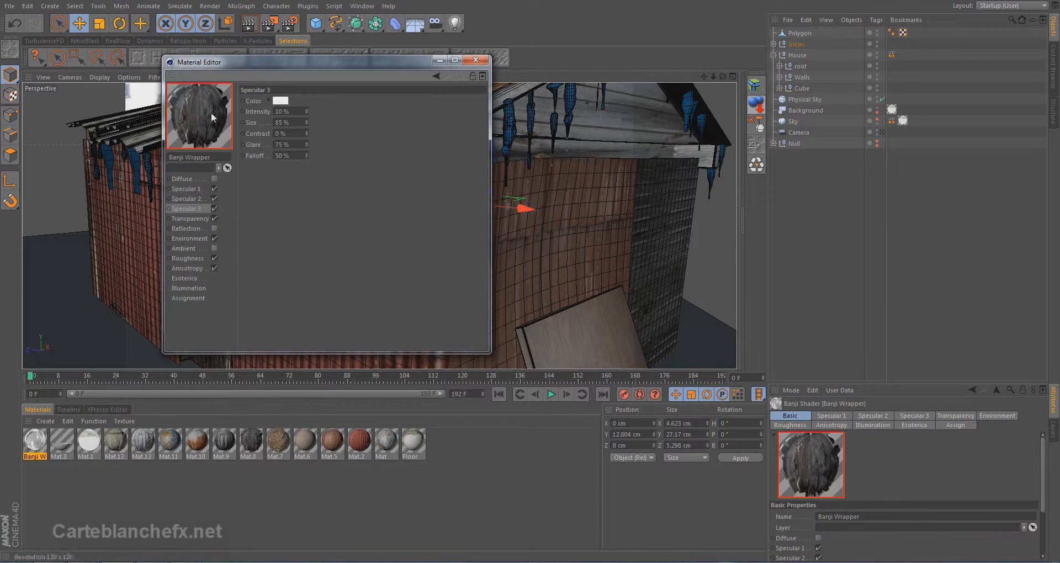
left_click(475, 60)
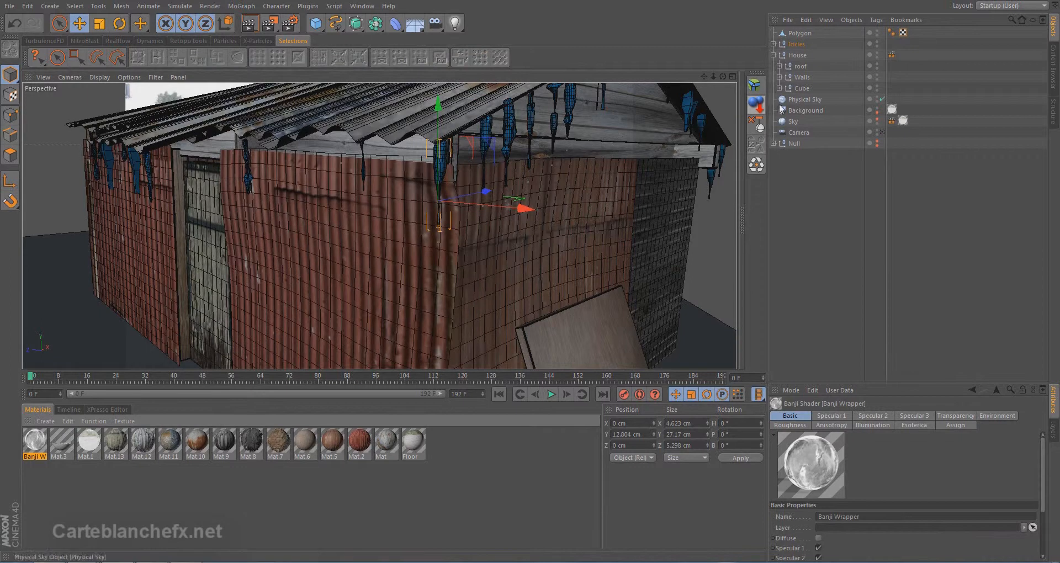
Step: Examine the Physical Sky's basic properties and the texture tag assigned to the Sky object
left_click(800, 99)
left_click_drag(898, 381, 897, 248)
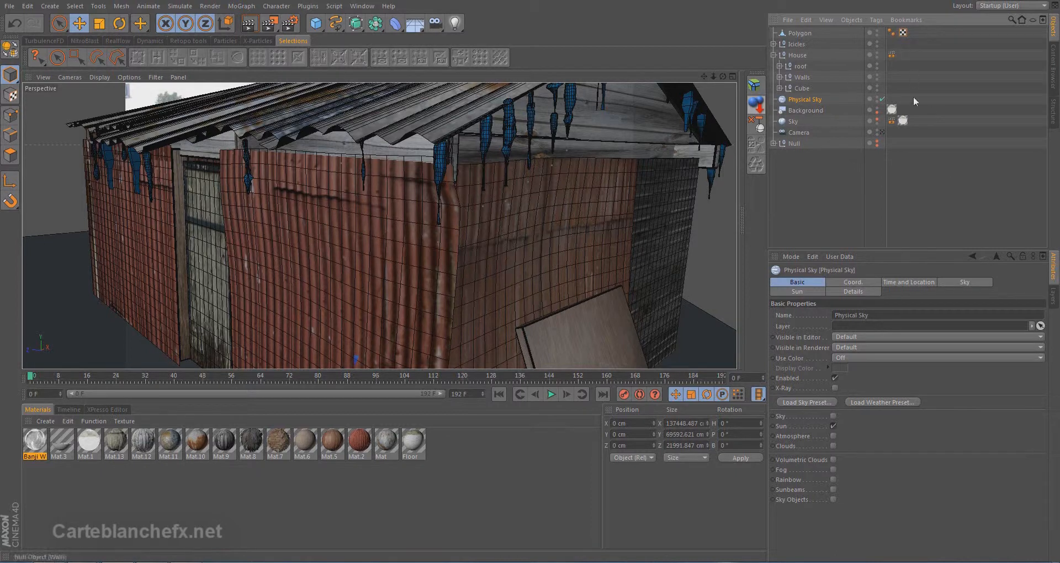
left_click(902, 121)
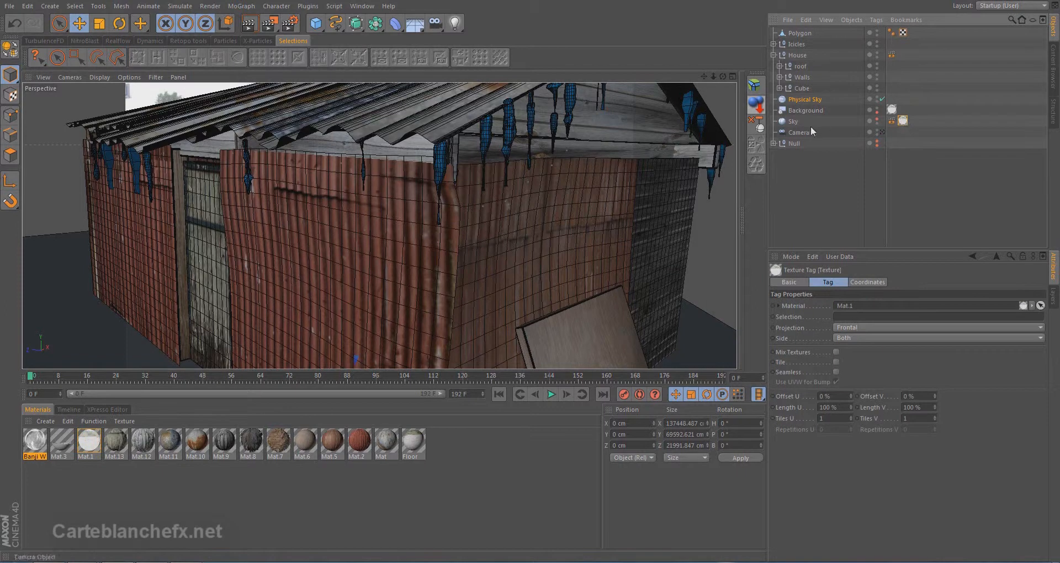
left_click(793, 121)
left_click(902, 120)
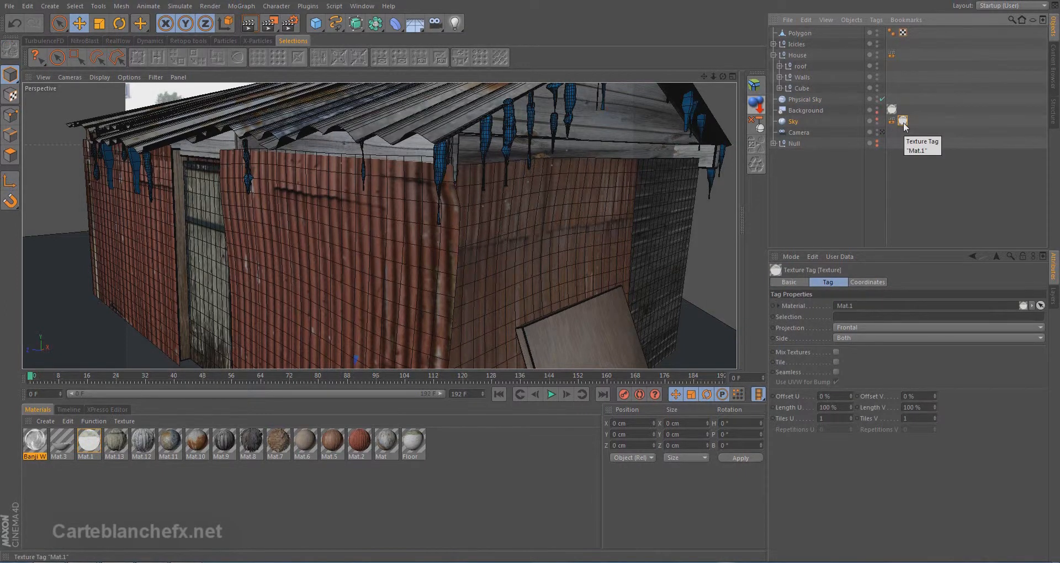
Step: Review the render settings for Global Illumination gamma and the Ambient Occlusion maximum ray length
left_click(285, 21)
left_click(124, 175)
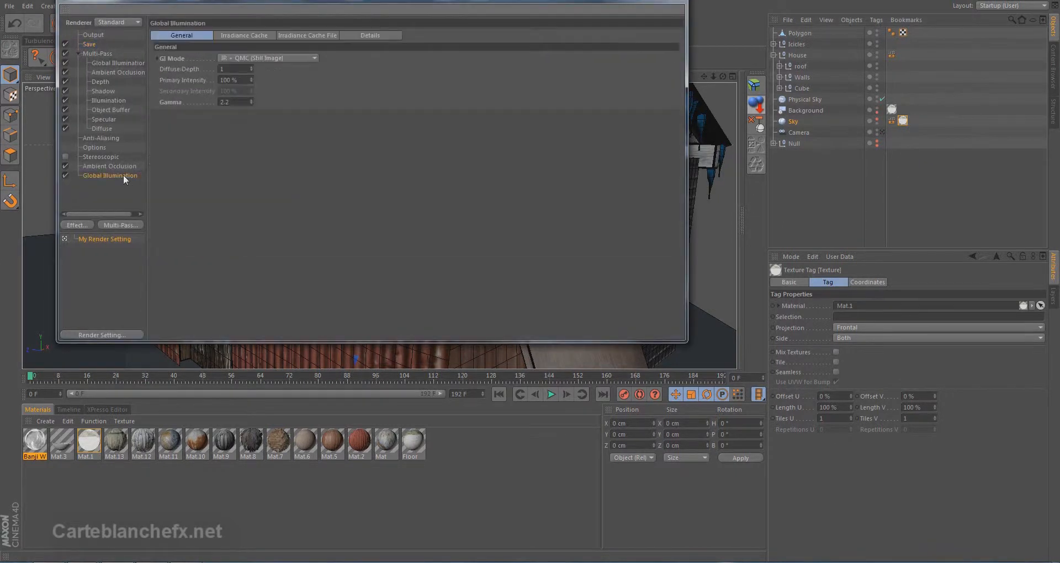
double_click(238, 101)
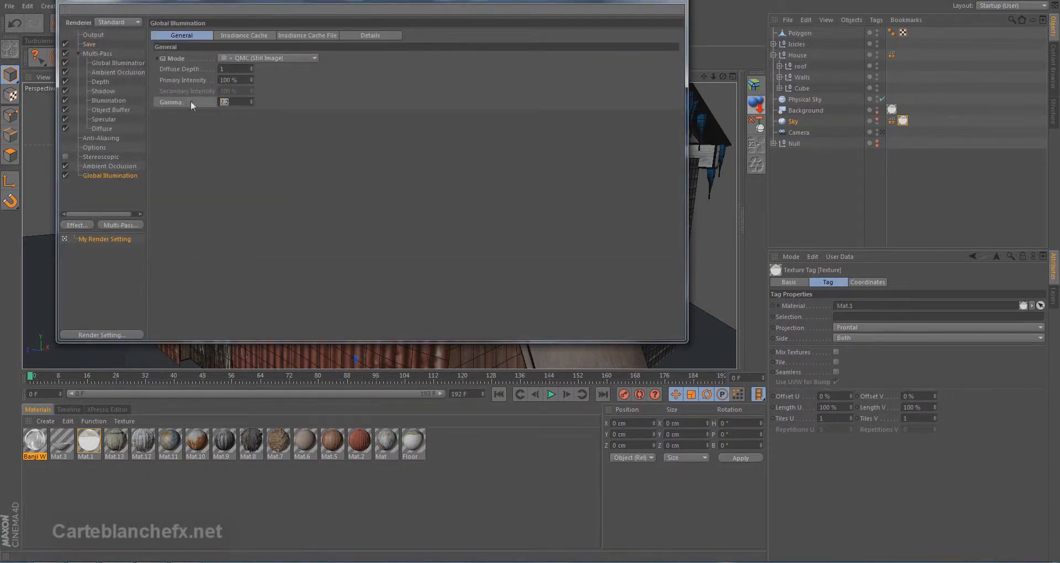
left_click(120, 167)
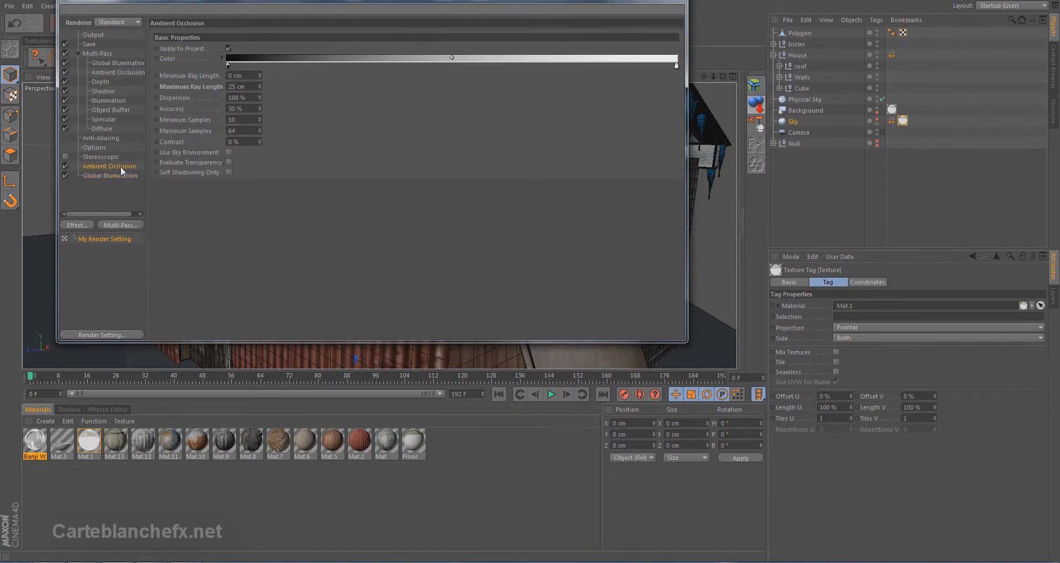
double_click(250, 86)
Step: Check the Multi-Pass Object Buffer settings and inspect the House group with its roof, Walls and Cube nulls
left_click(98, 53)
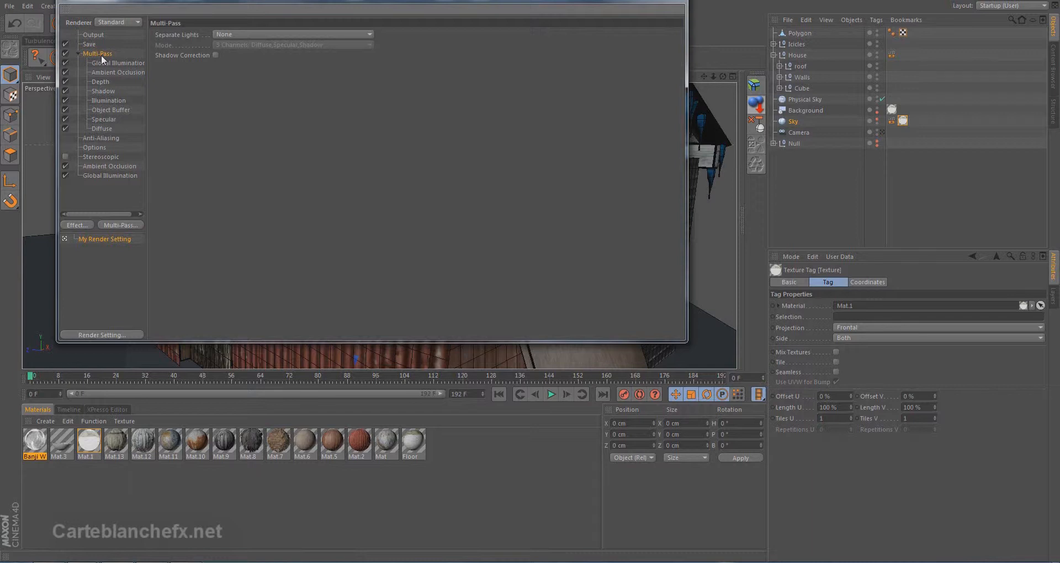
left_click(124, 111)
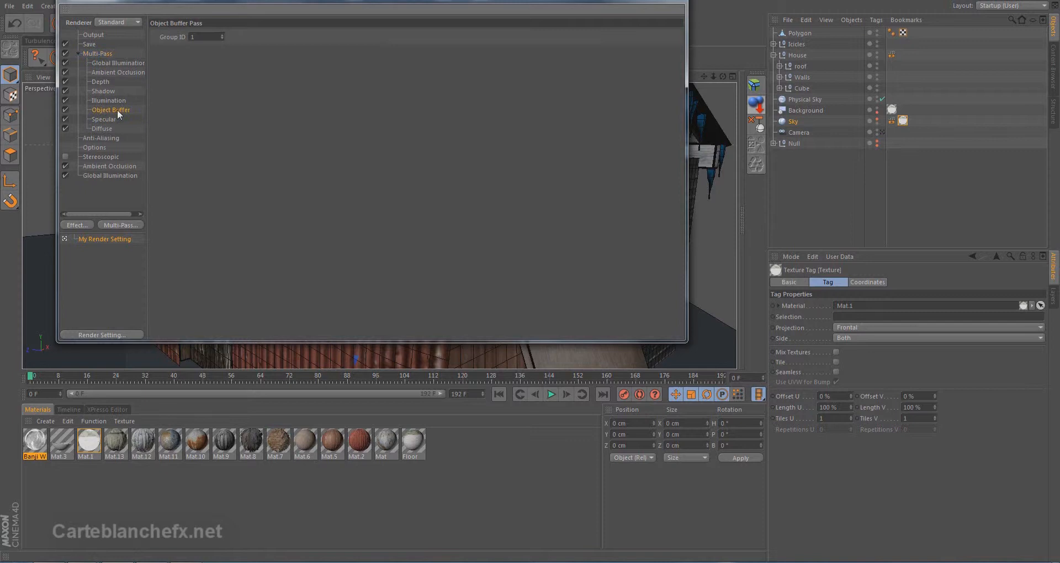
left_click(798, 56)
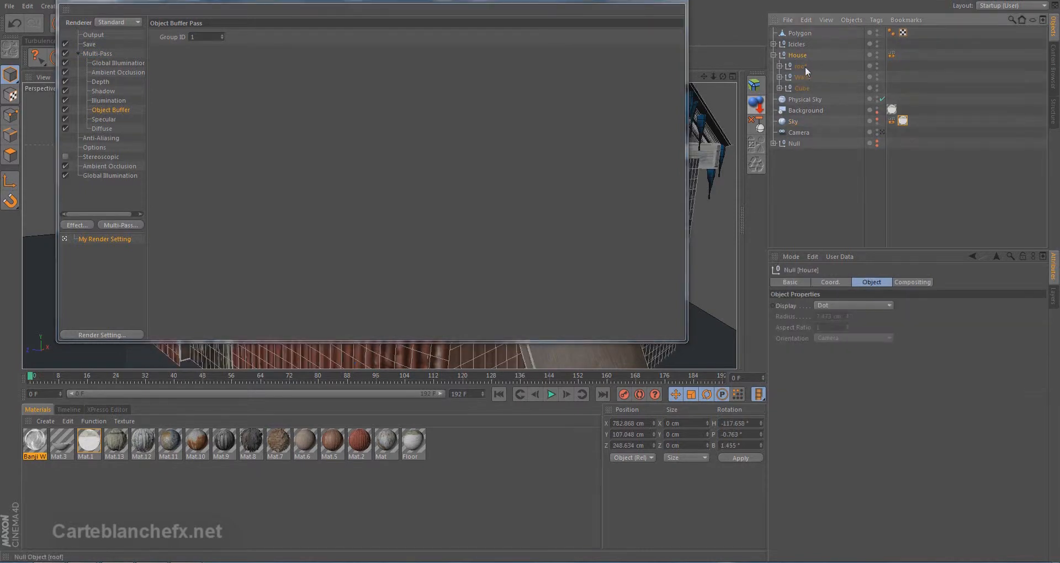
left_click(802, 66)
left_click(804, 78)
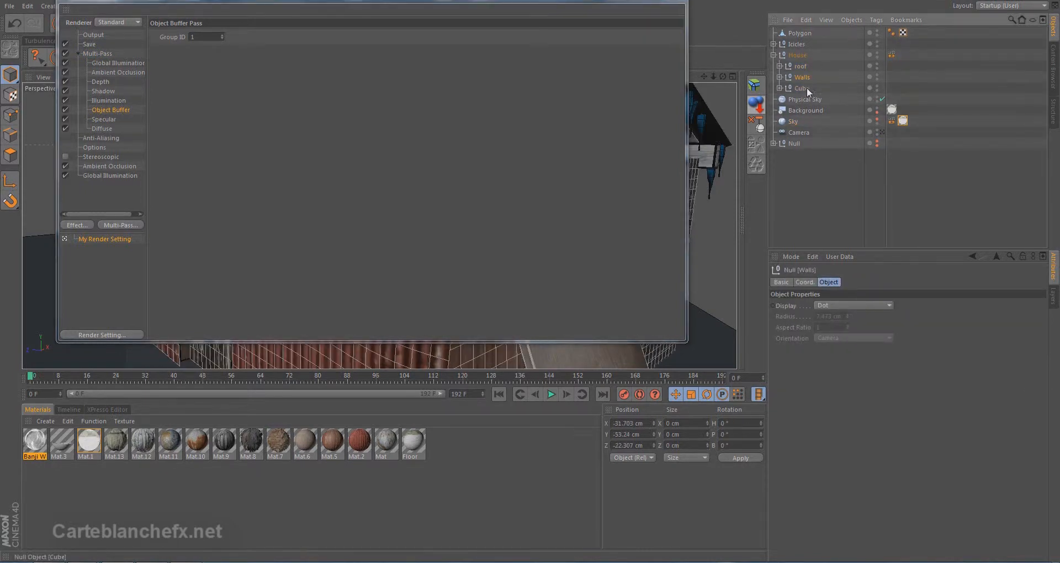
left_click(806, 87)
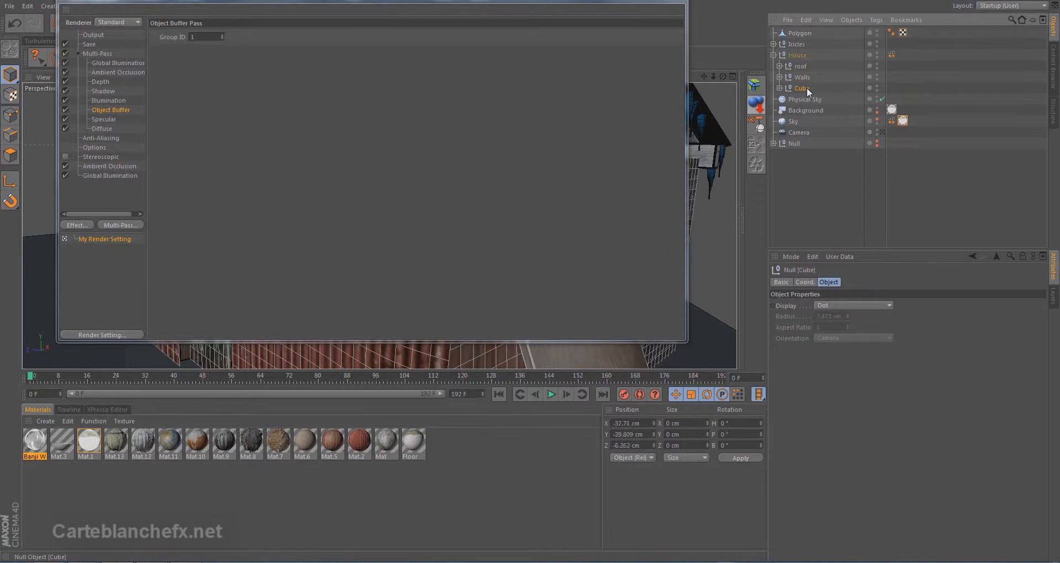
Step: Review the render save settings, checking format, depth and OpenEXR compression options for the regular and multi-pass images
left_click(89, 44)
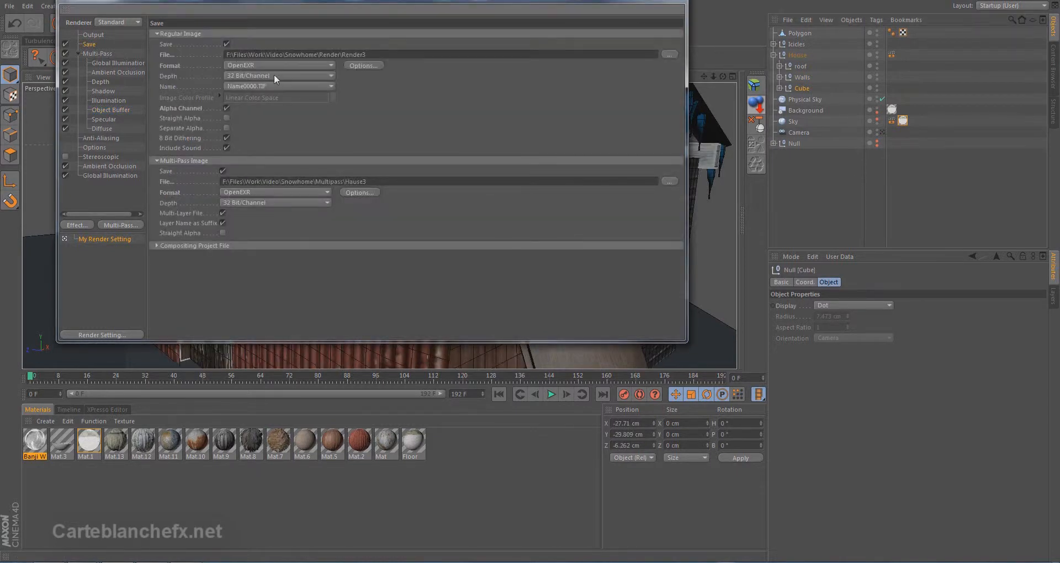
left_click(316, 75)
left_click(316, 75)
left_click(364, 66)
left_click(383, 79)
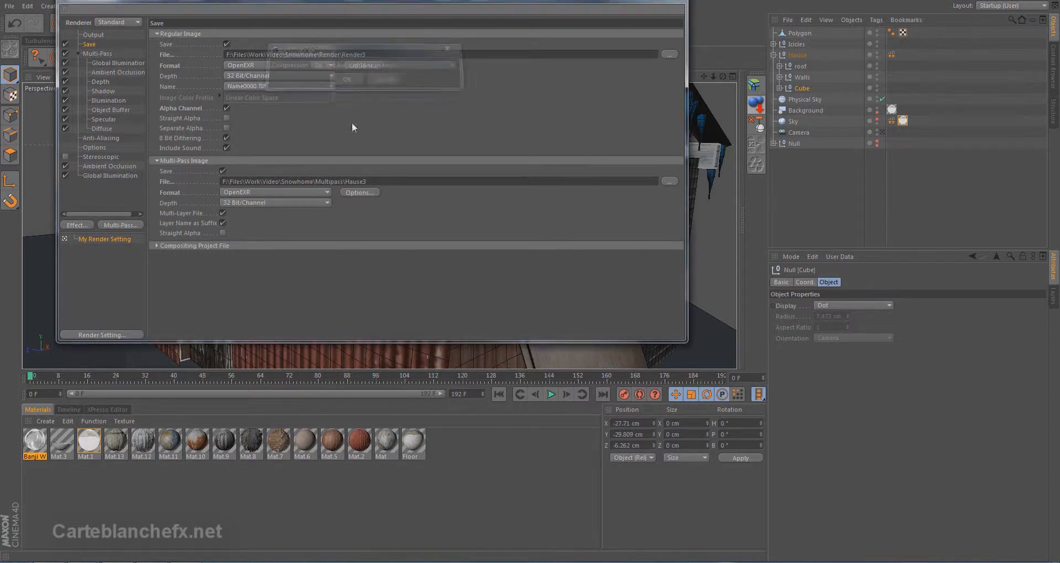
left_click(319, 193)
left_click(319, 194)
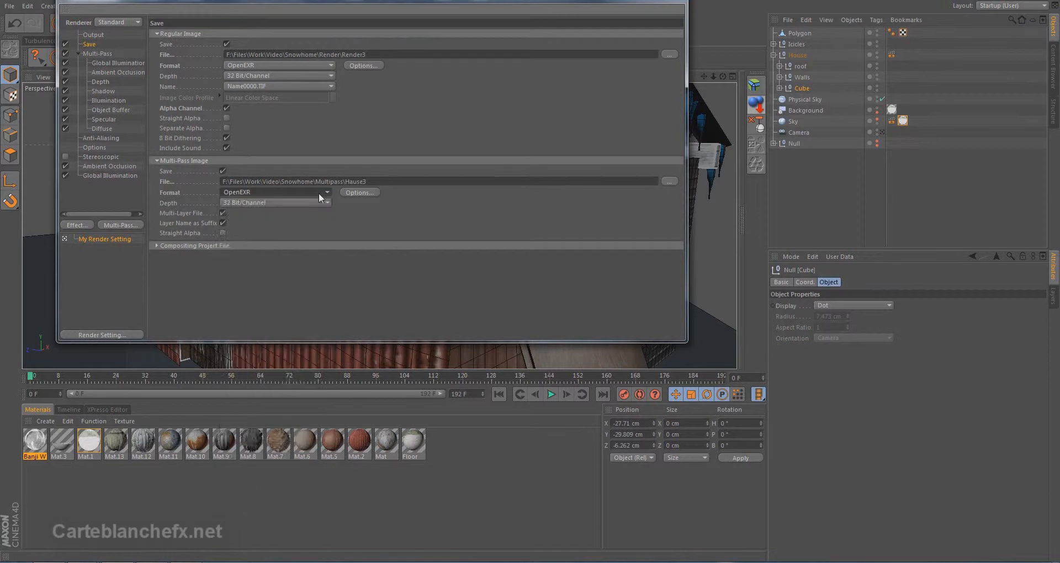
left_click(373, 194)
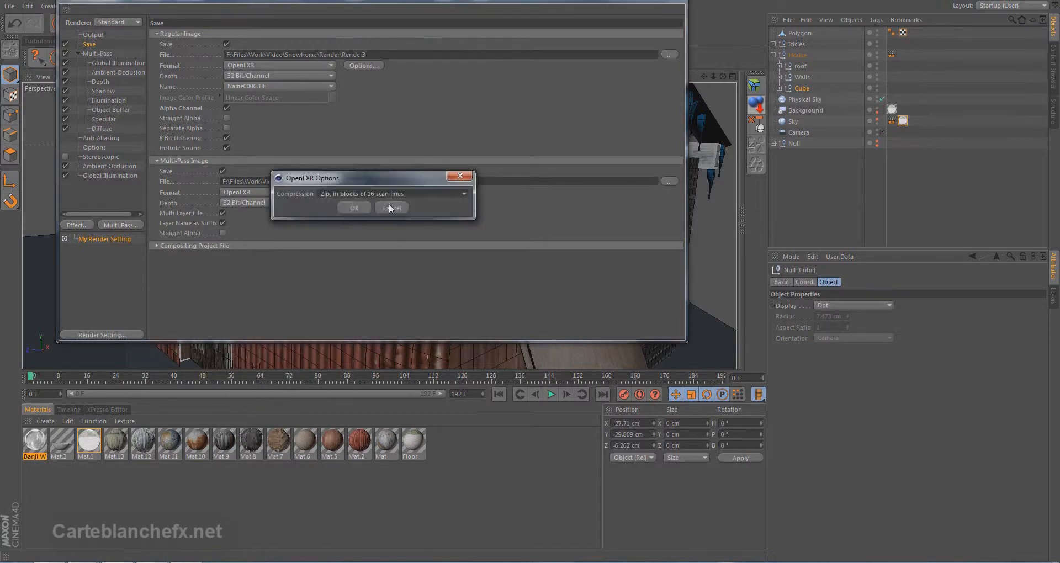
left_click(393, 208)
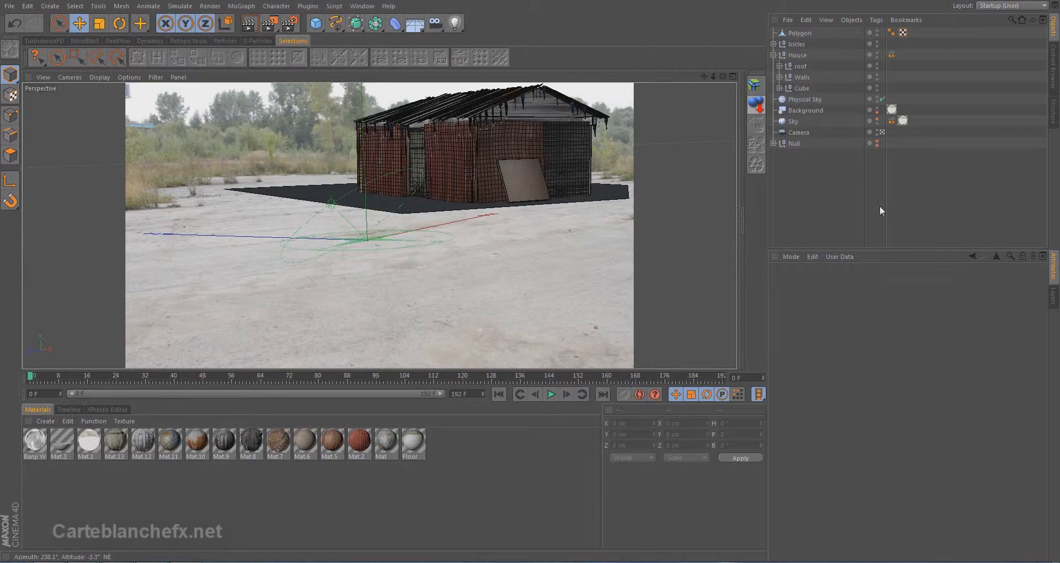
Step: Add a Compositing tag to the roof and make it a Matte Object with a red color
left_click(787, 66)
right_click(787, 66)
mouse_move(817, 69)
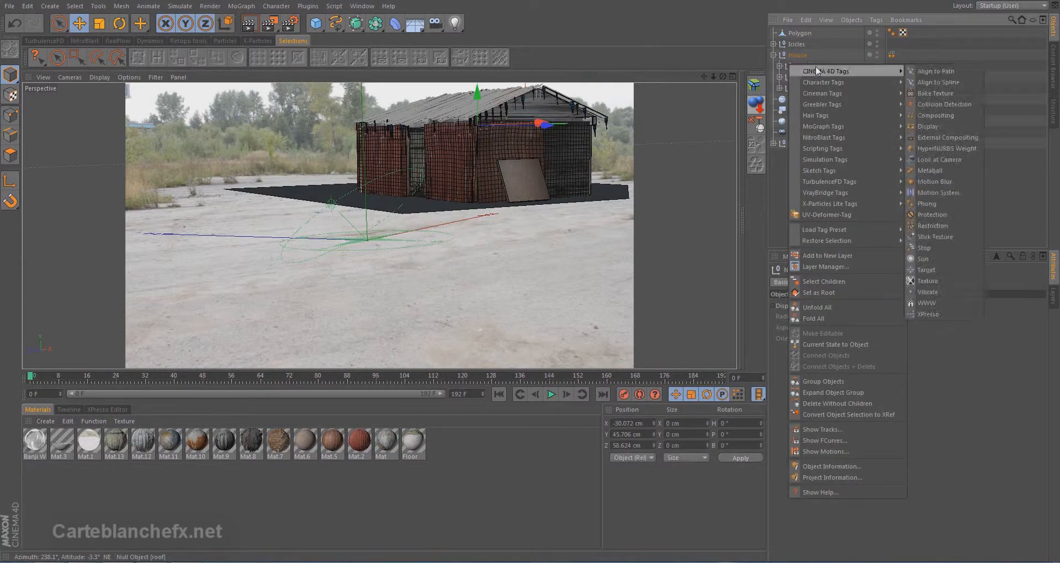
left_click(951, 114)
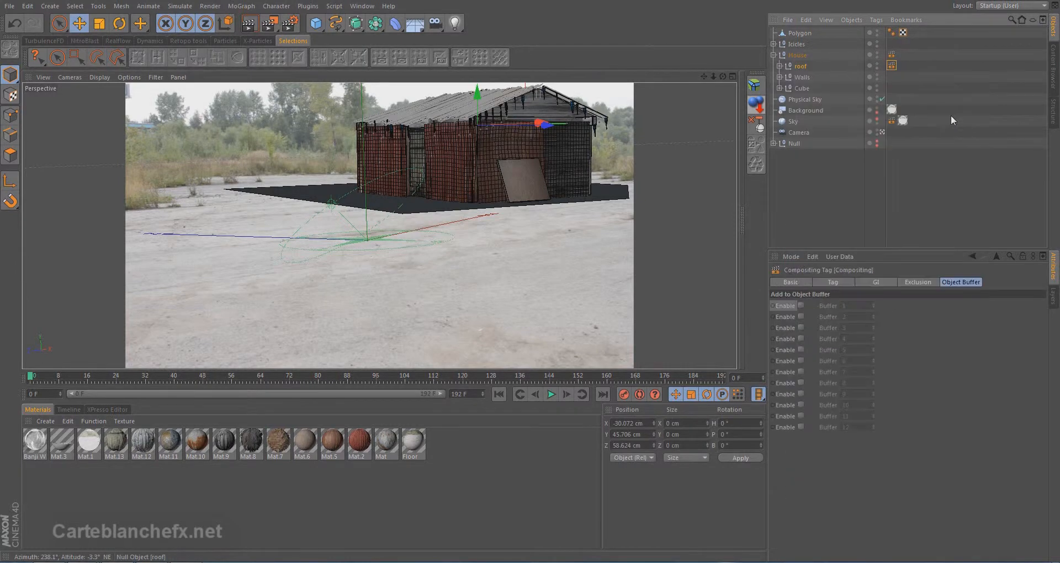
left_click(844, 282)
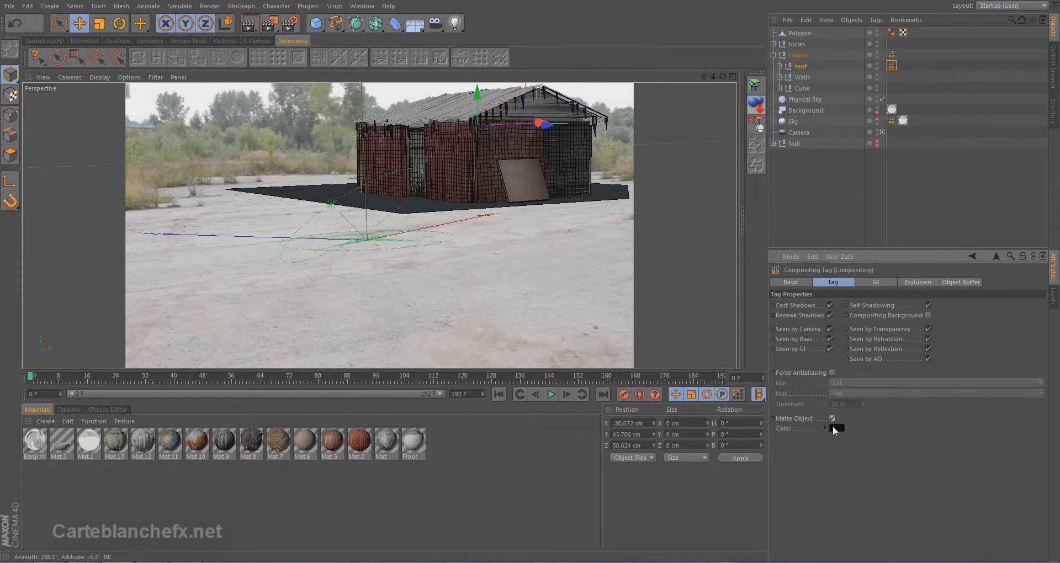
left_click(836, 427)
left_click(836, 414)
left_click(828, 478)
Step: Add a Compositing tag to the Walls null and make it a Matte Object with a green color
left_click(806, 76)
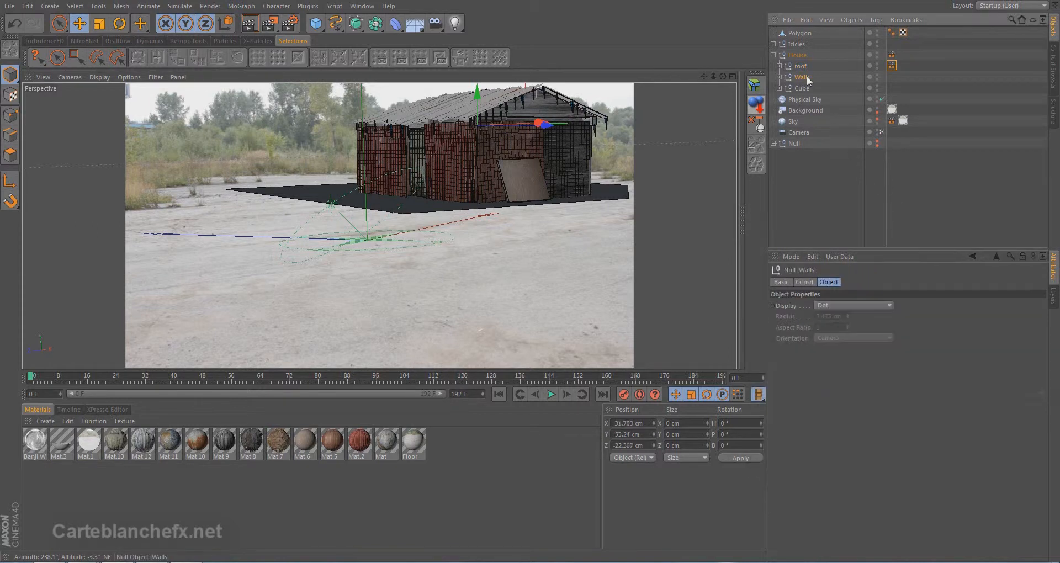
right_click(806, 77)
mouse_move(861, 83)
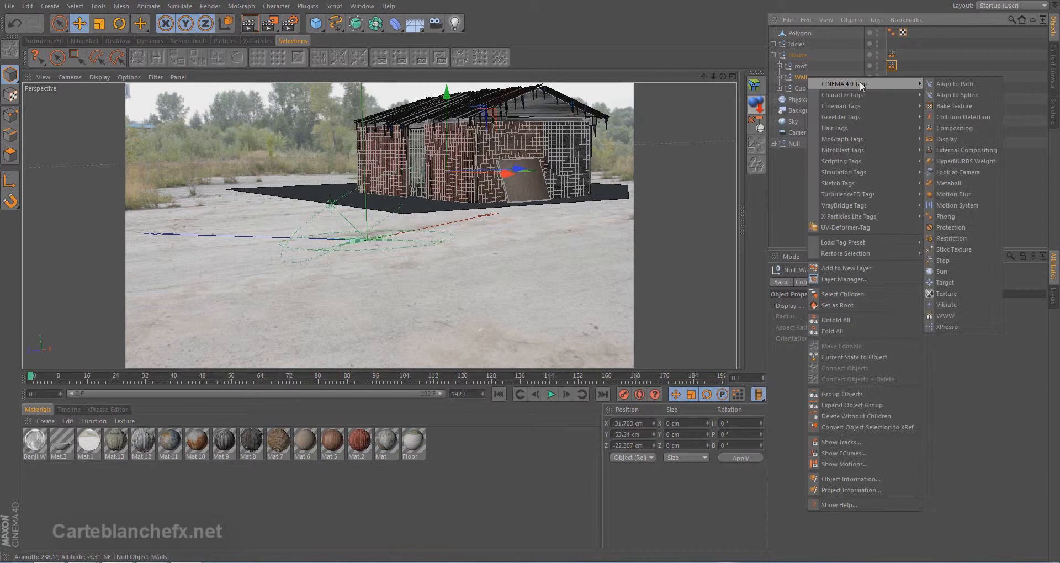
left_click(975, 128)
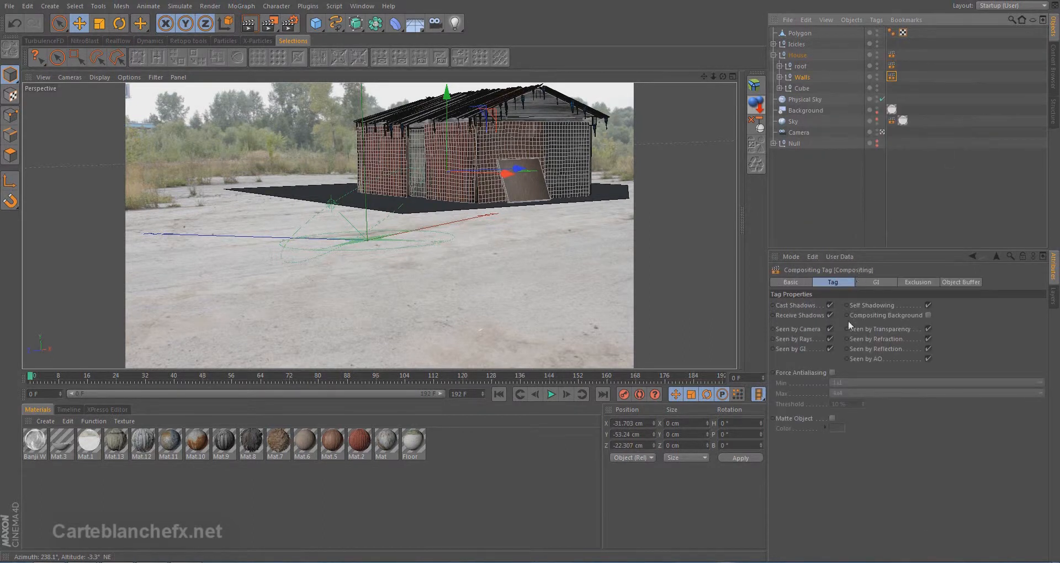
left_click(832, 418)
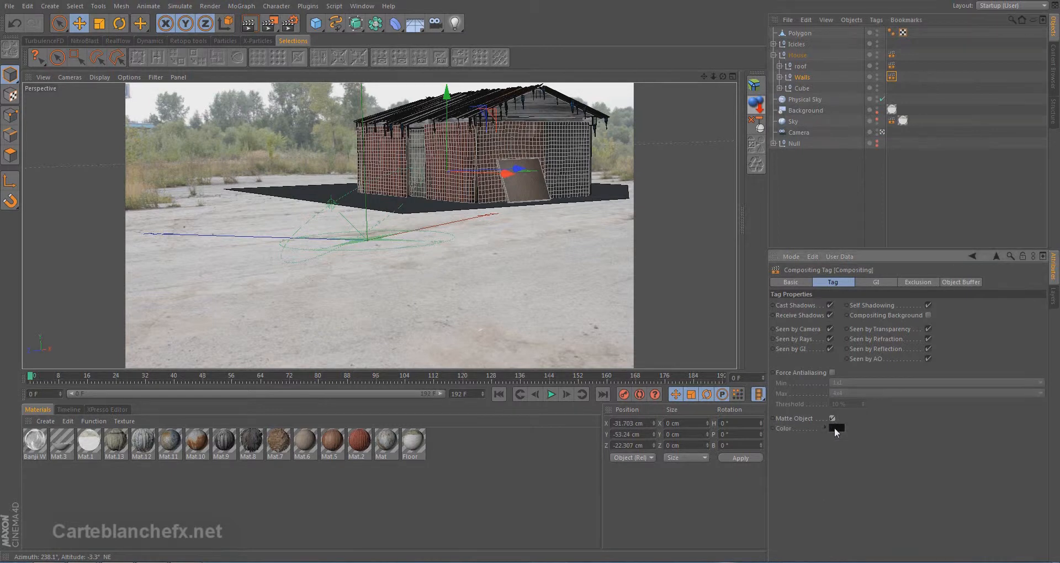
left_click(836, 429)
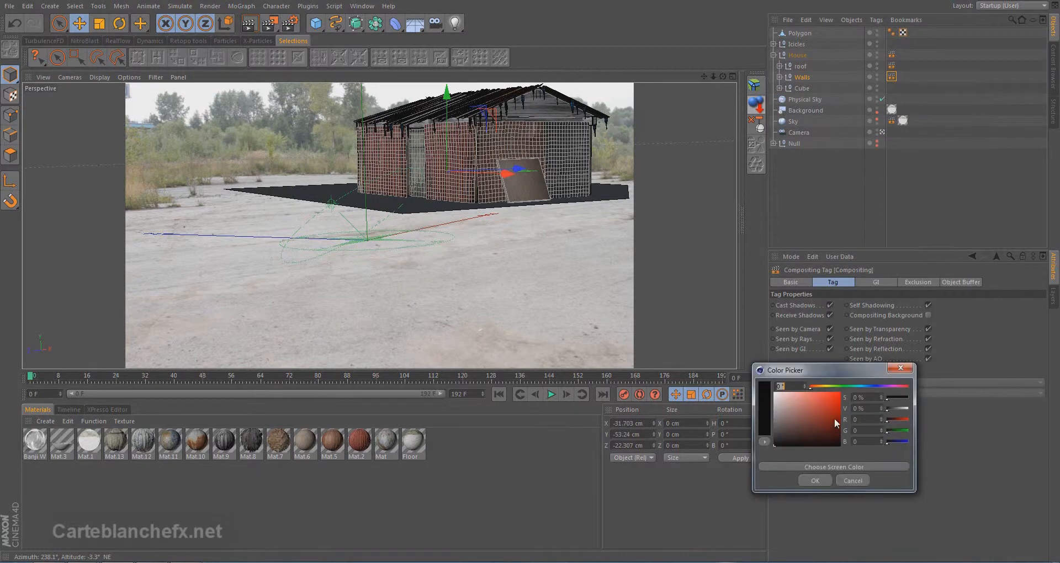
left_click_drag(835, 387, 842, 390)
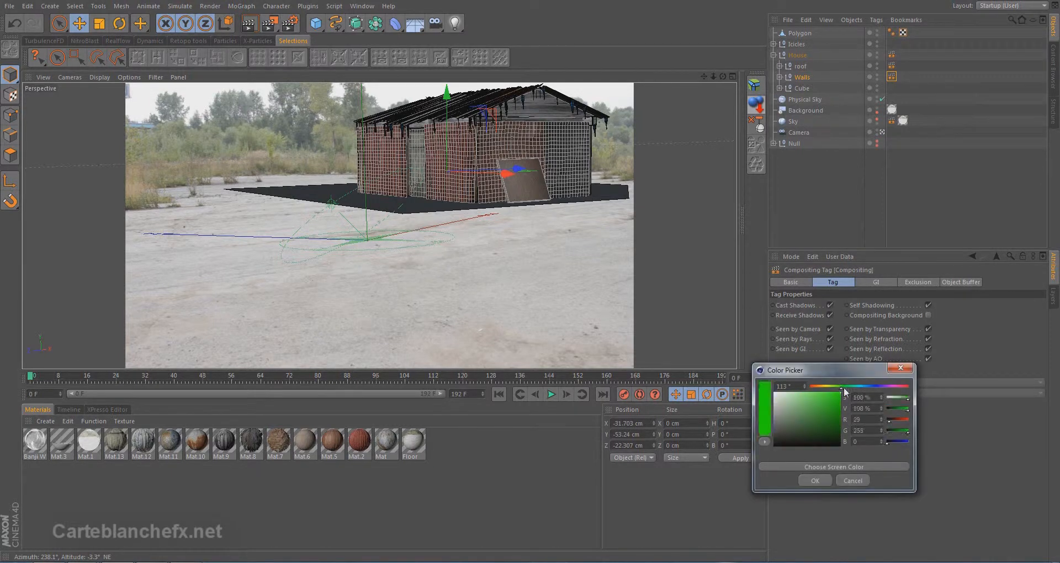
left_click(814, 480)
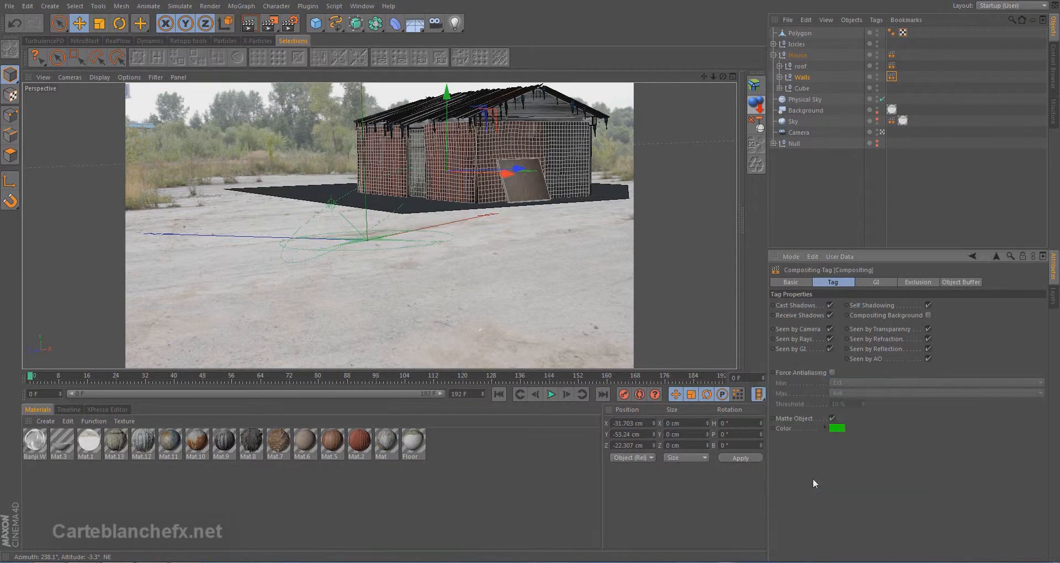
Step: Disable Multi-Pass output in the render settings for the matte render
left_click(291, 23)
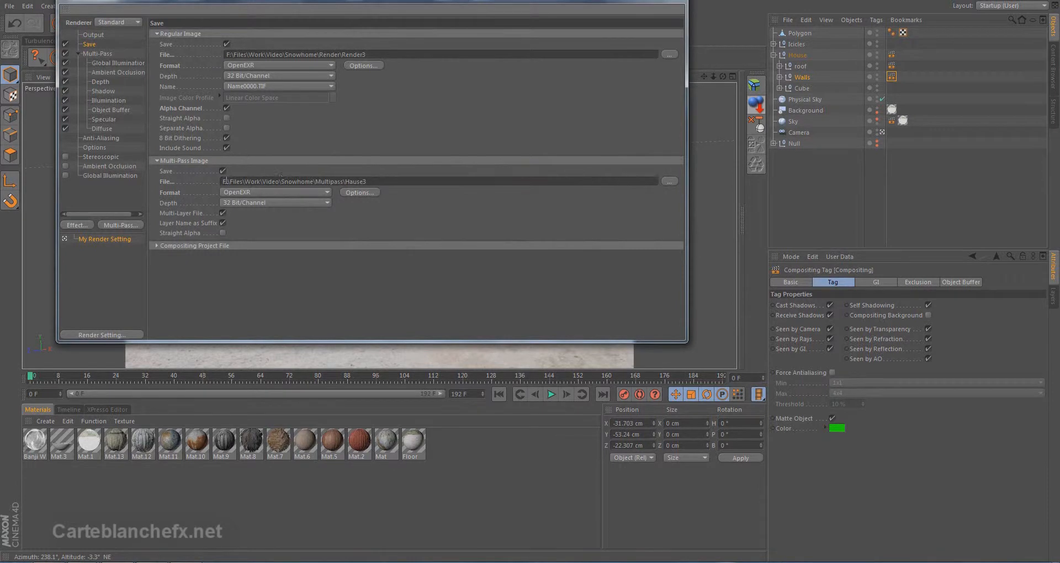
left_click(65, 54)
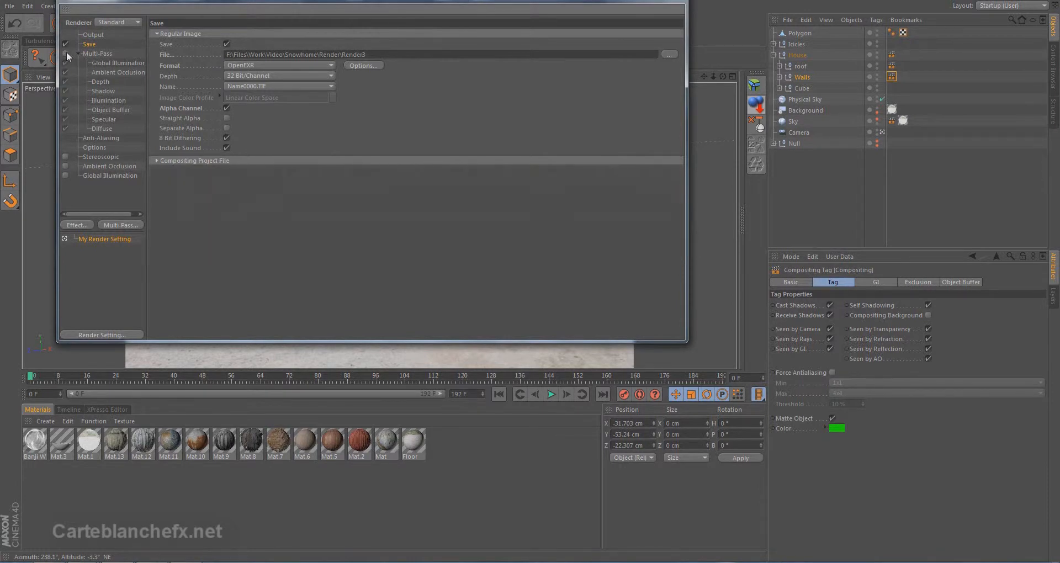
left_click_drag(608, 2, 609, 54)
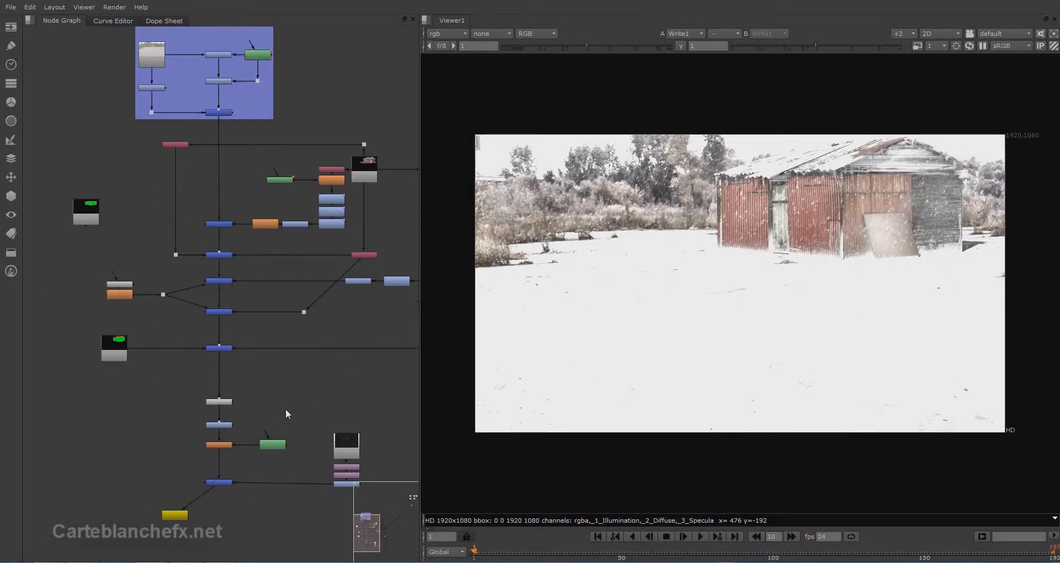
Step: Switch to the Nuke composite, find the group of source Read nodes and view the Read15 background footage
left_click_drag(368, 527, 418, 496)
middle_click_drag(246, 343, 318, 364)
scroll(267, 325, "up", 4)
left_click(164, 253)
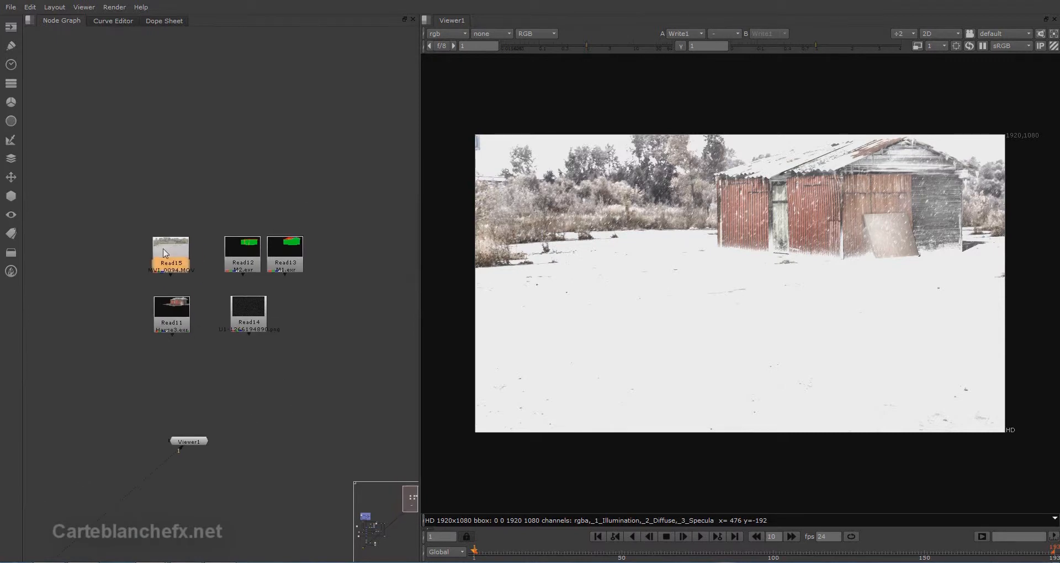
left_click_drag(249, 322, 286, 320)
left_click(256, 337)
left_click(159, 247)
key("1")
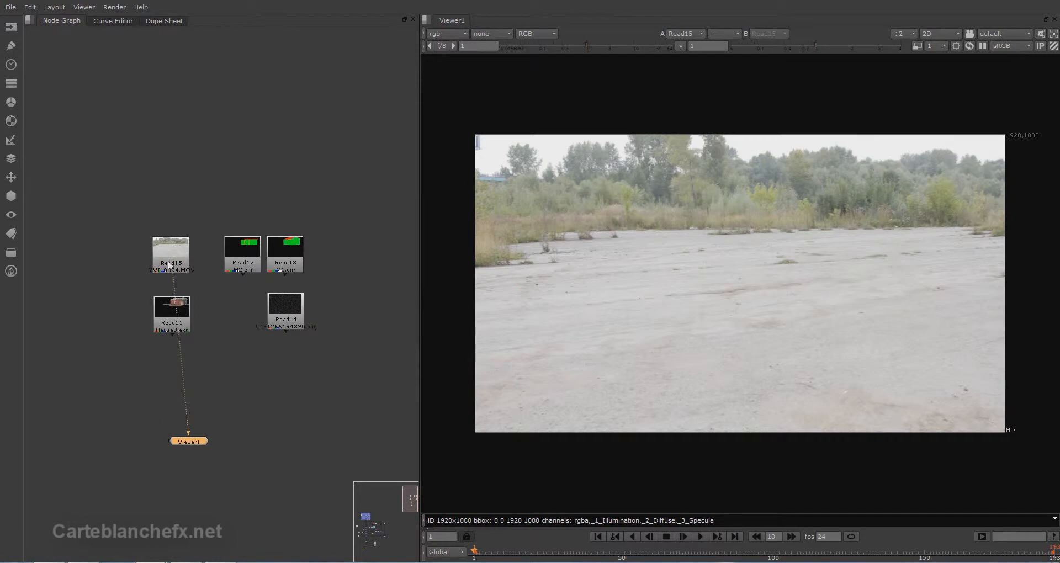
Step: View the Read11 house render and inspect its Shadow and Ambient Occlusion passes, returning the viewer to rgb
left_click(166, 311)
key("1")
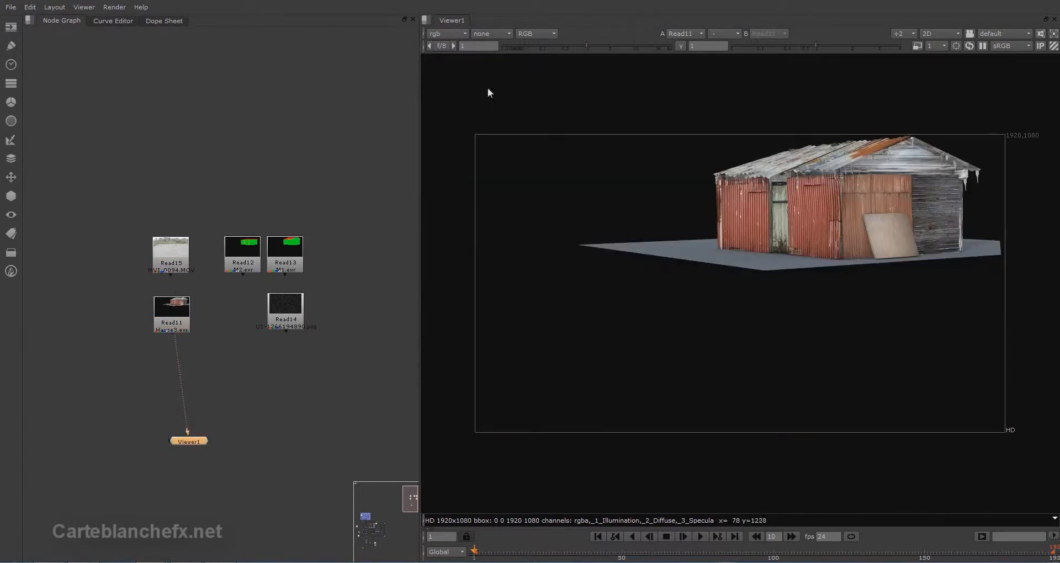
left_click(455, 33)
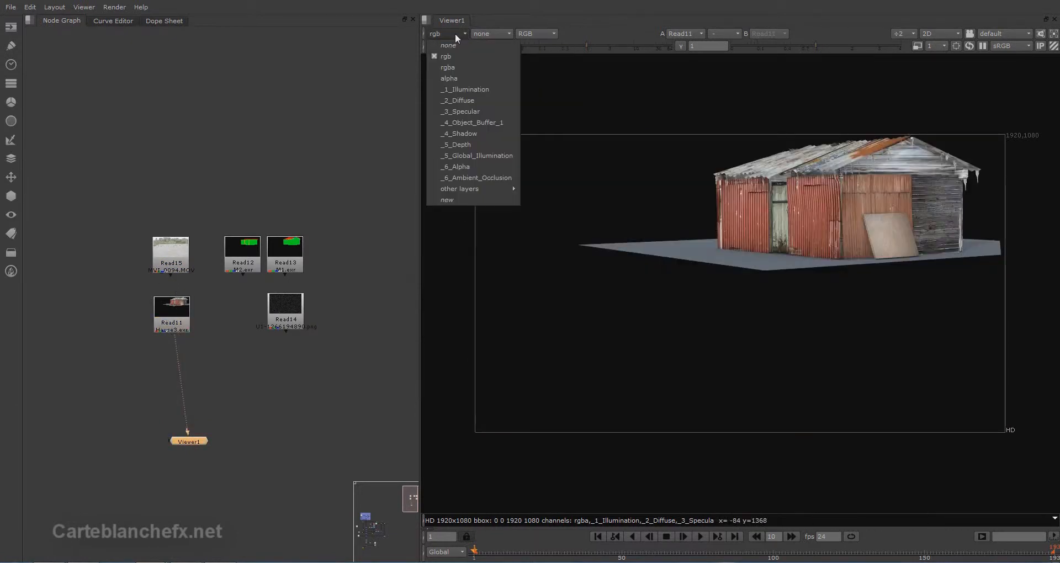
left_click(498, 134)
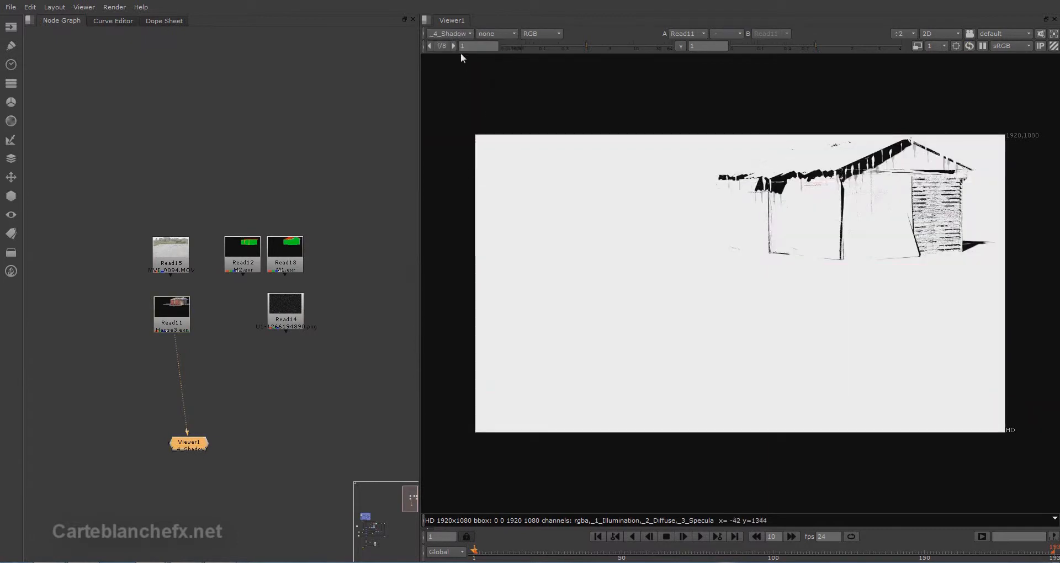
left_click(452, 35)
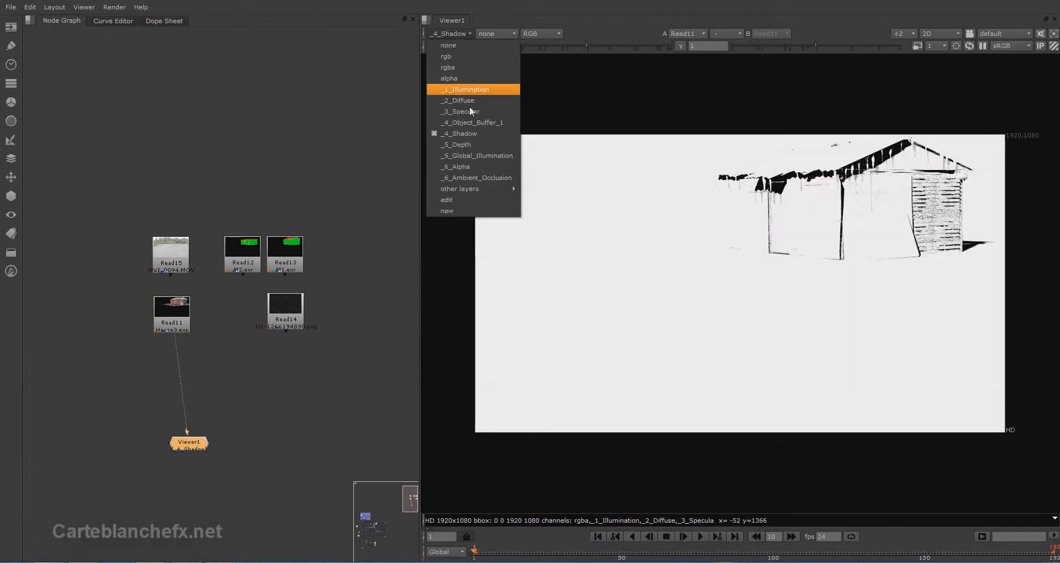
left_click(492, 177)
left_click(448, 33)
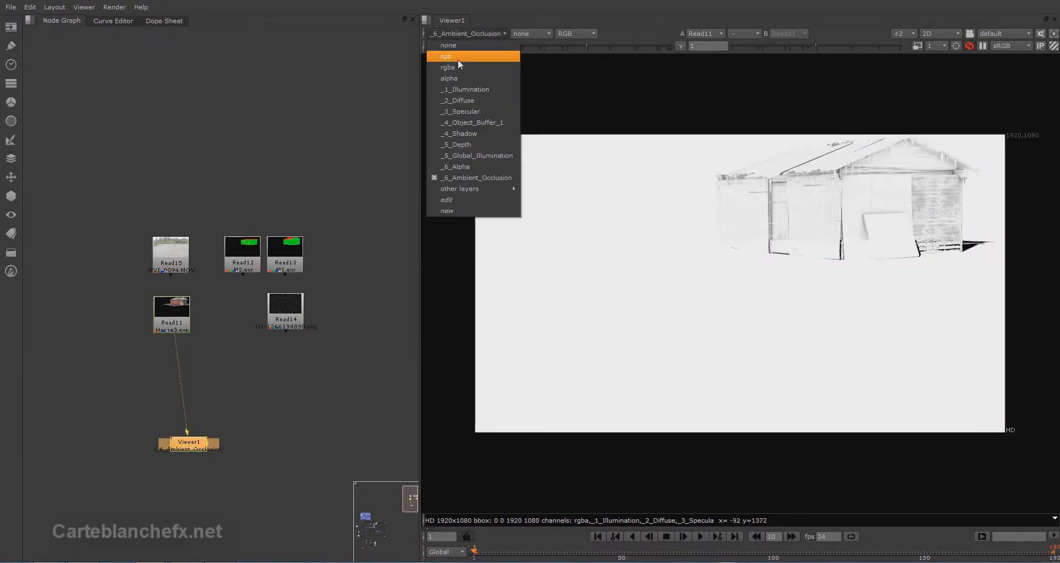
left_click(458, 57)
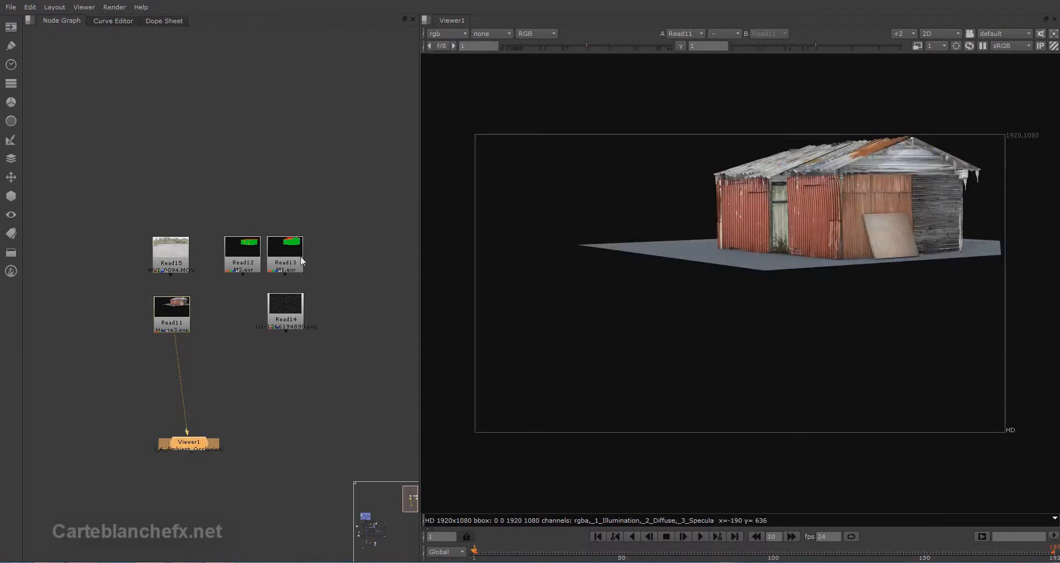
Step: View the Read13 colored matte render and the Read14 snow image
left_click_drag(291, 255, 303, 247)
key("1")
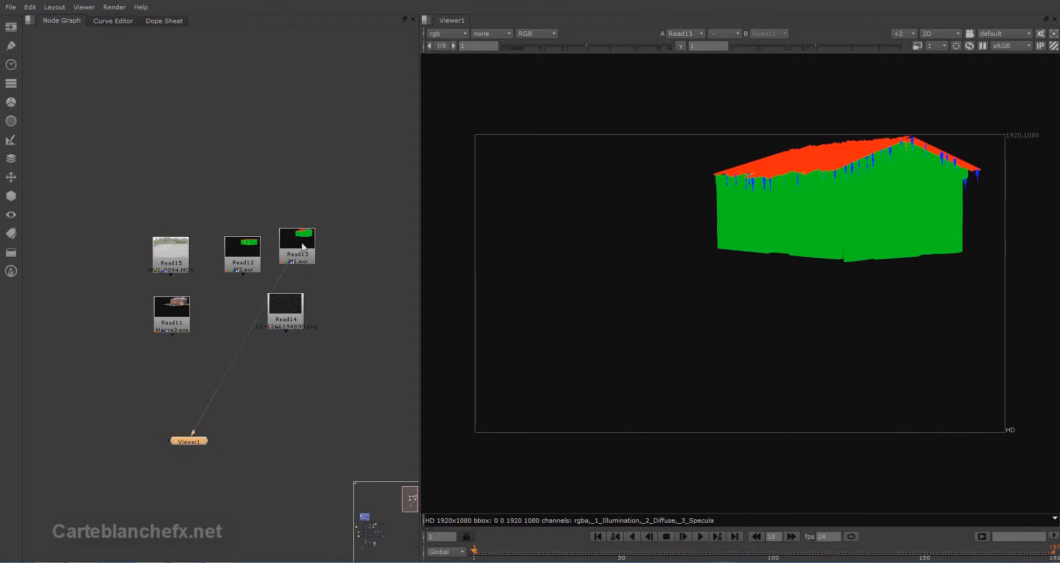
left_click_drag(298, 313, 330, 304)
key("1")
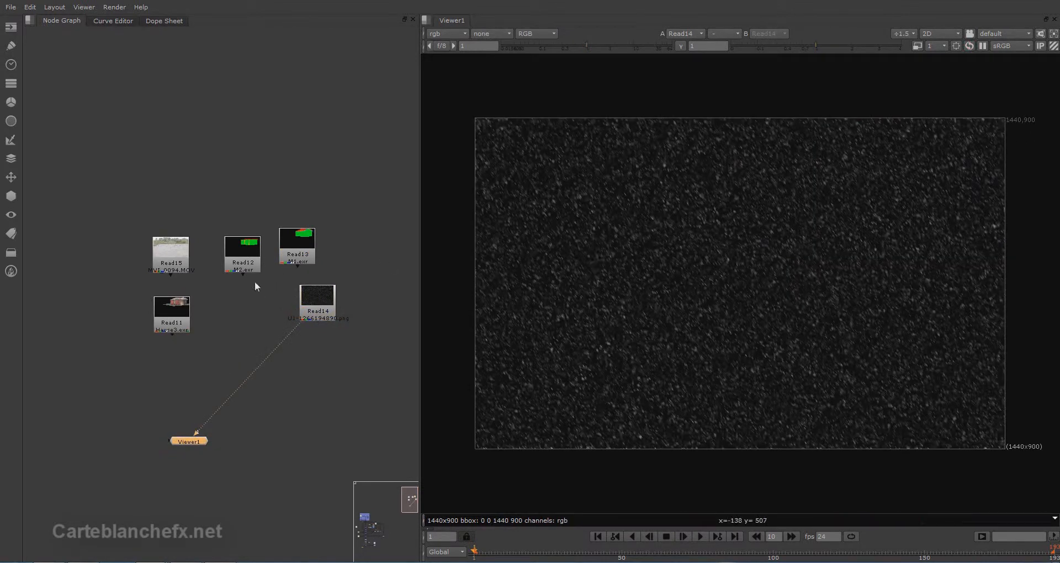
middle_click_drag(207, 306, 297, 310)
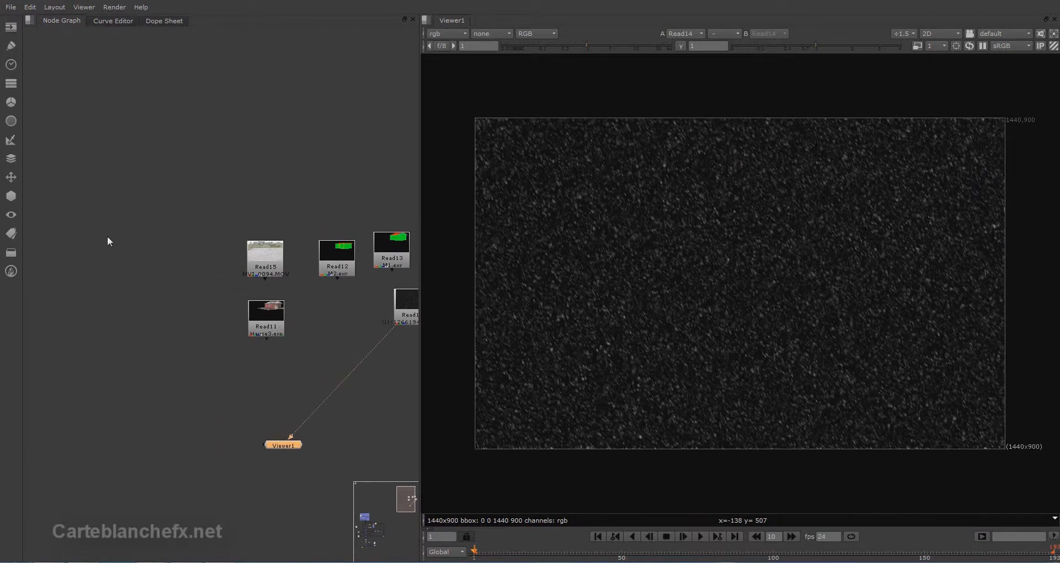
Step: Check the frame range and full size format in the project settings
key("s")
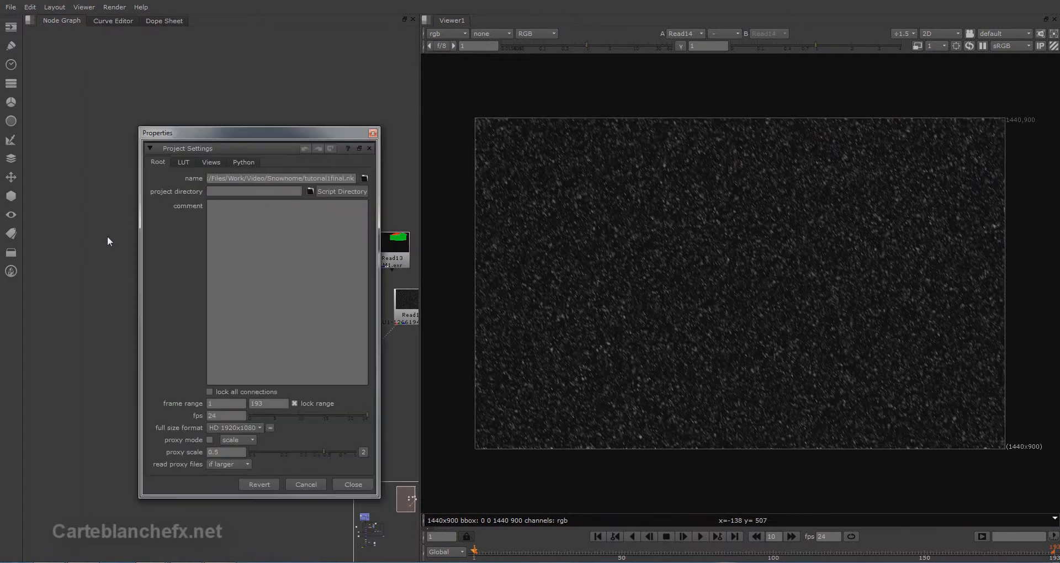
left_click(258, 428)
left_click(233, 403)
left_click(351, 486)
Step: View the Read15 footage and separate it from the other sources, placing the Read11 house render beside the matte and snow nodes
left_click(266, 270)
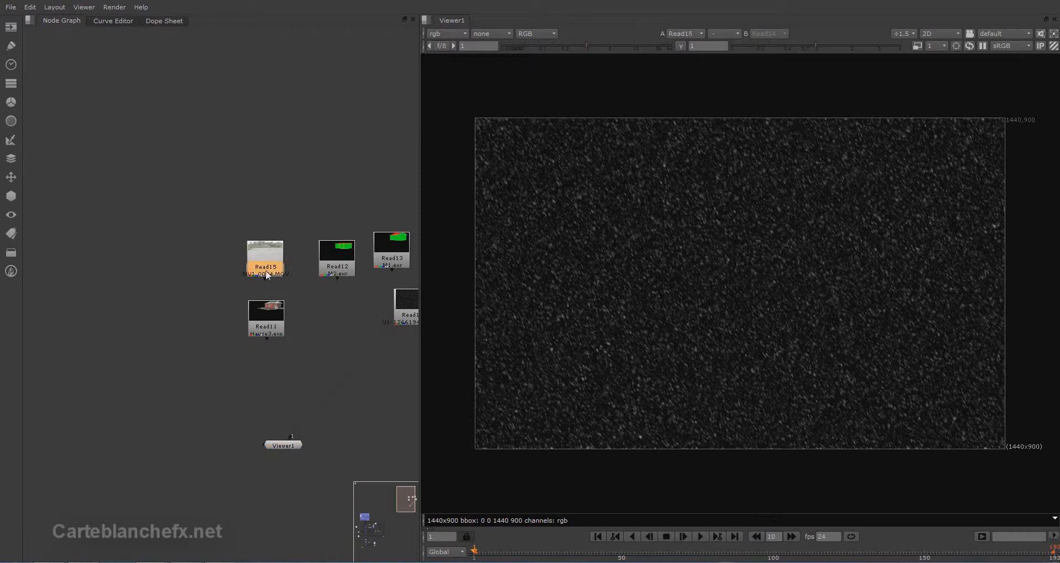
key("1")
middle_click_drag(351, 417, 293, 378)
left_click(293, 378)
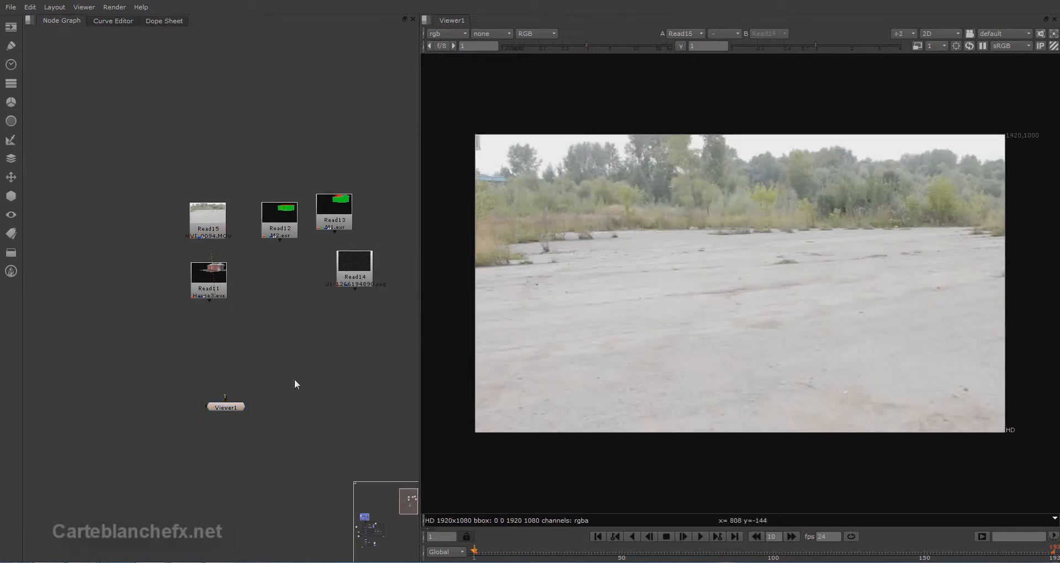
left_click_drag(210, 225, 132, 237)
left_click_drag(202, 276, 289, 277)
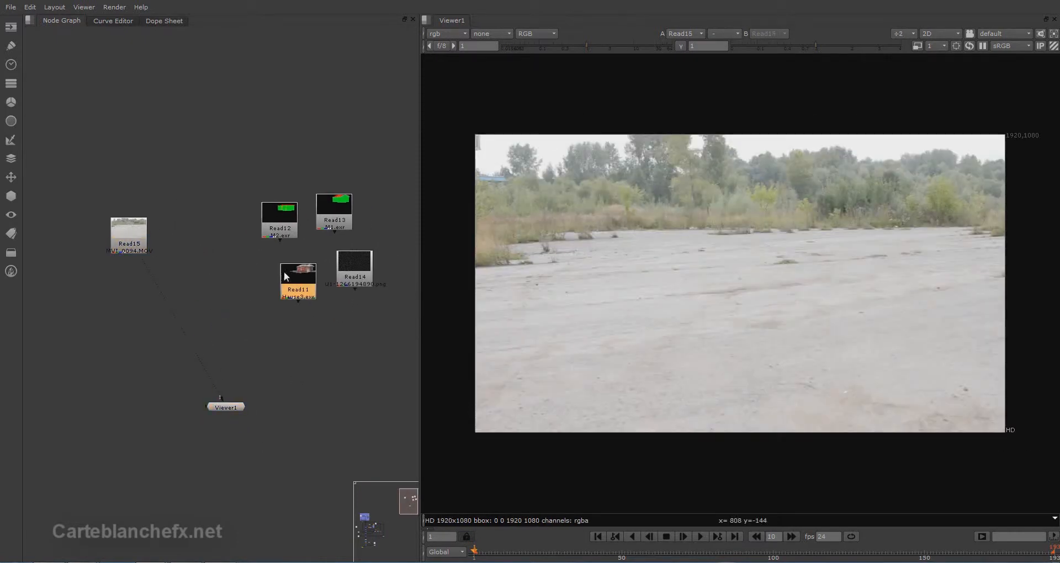
mouse_move(127, 235)
left_mouse_down()
mouse_move(148, 229)
mouse_move(125, 234)
left_mouse_up()
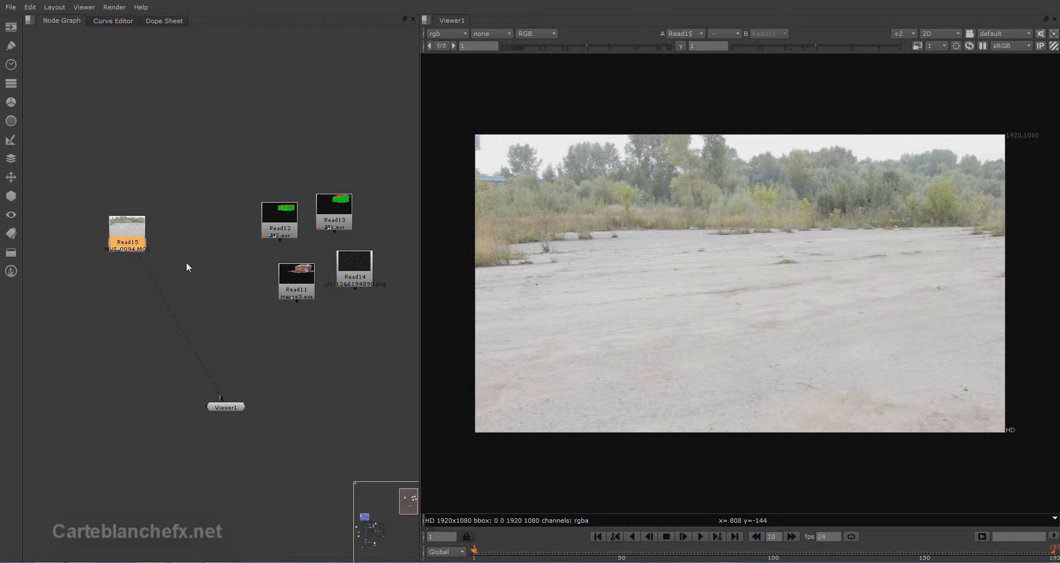
Step: Add a ColorCorrect node after the Read15 background footage
key("Tab")
type("colo")
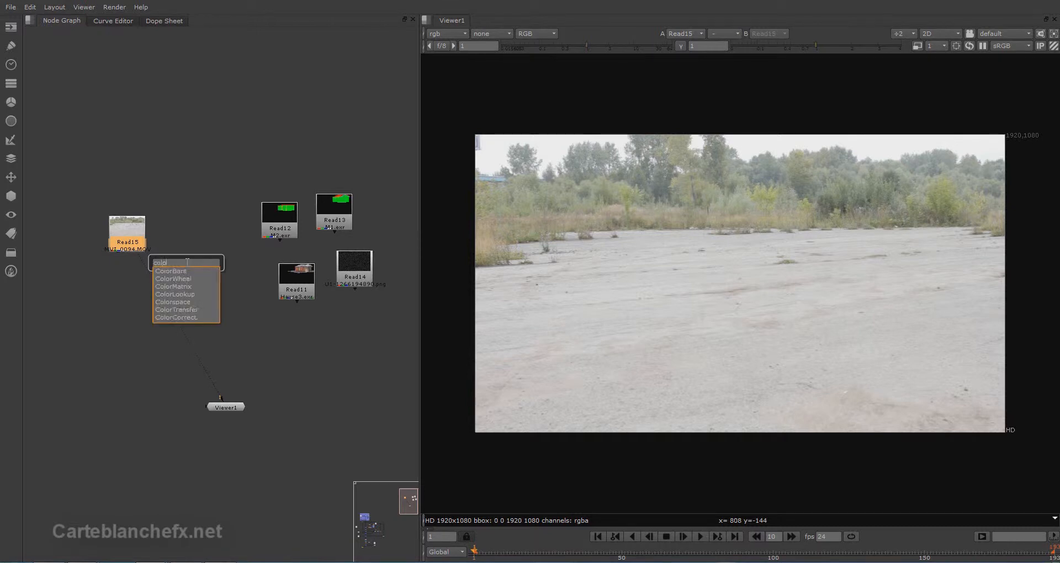
left_click(194, 318)
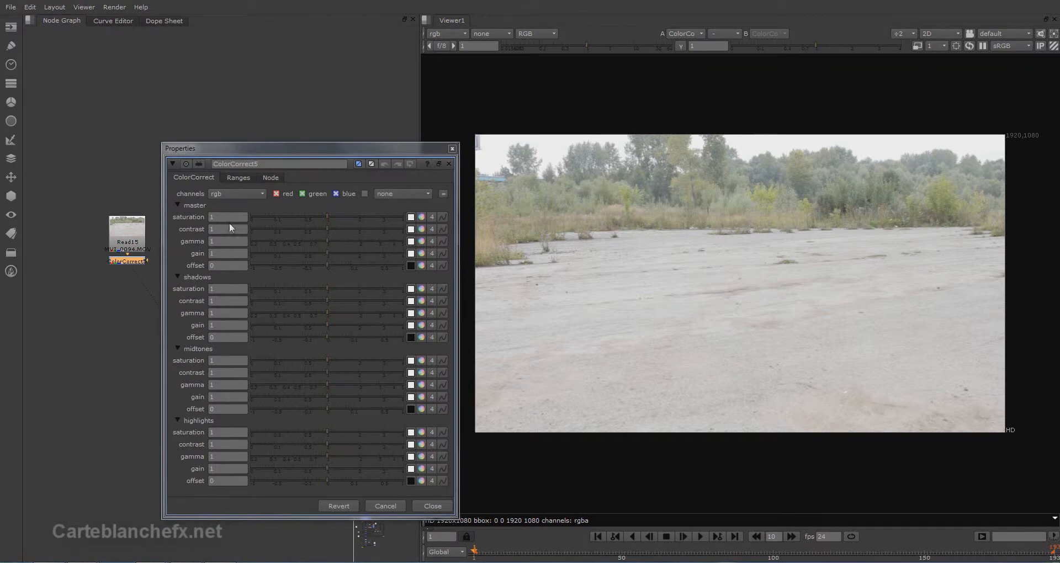
Step: Set the ColorCorrect master contrast to 1.75, gamma to 0.4, gain to 1.54 and saturation to 0
left_click(228, 229)
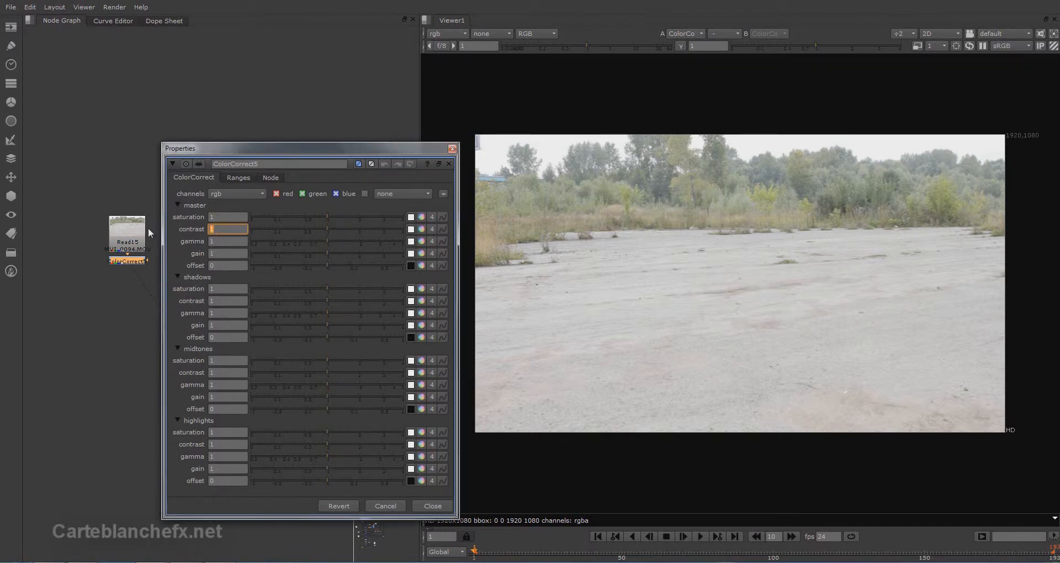
type(".75")
key("Tab")
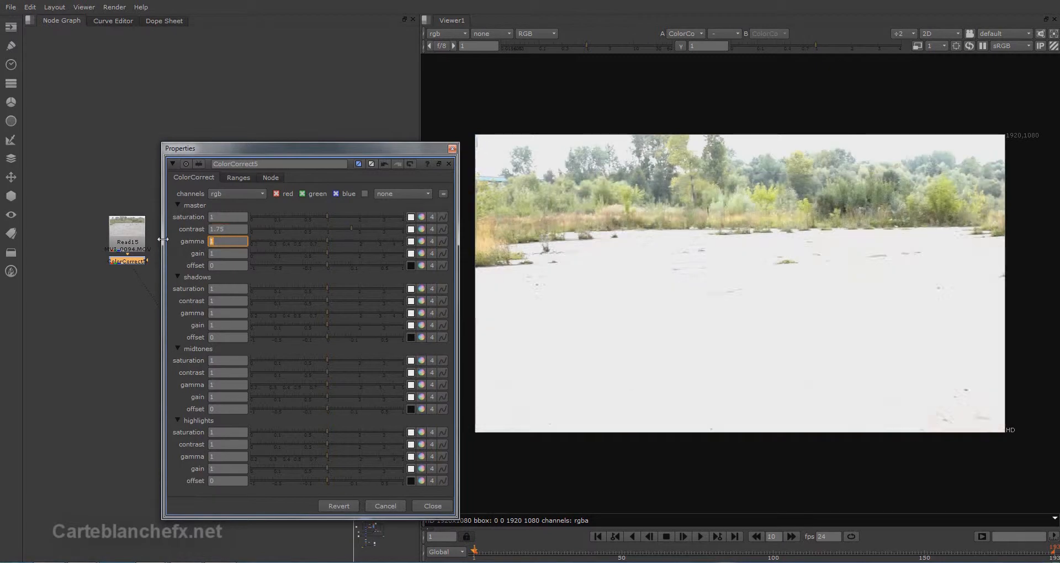
type("0.4")
key("Tab")
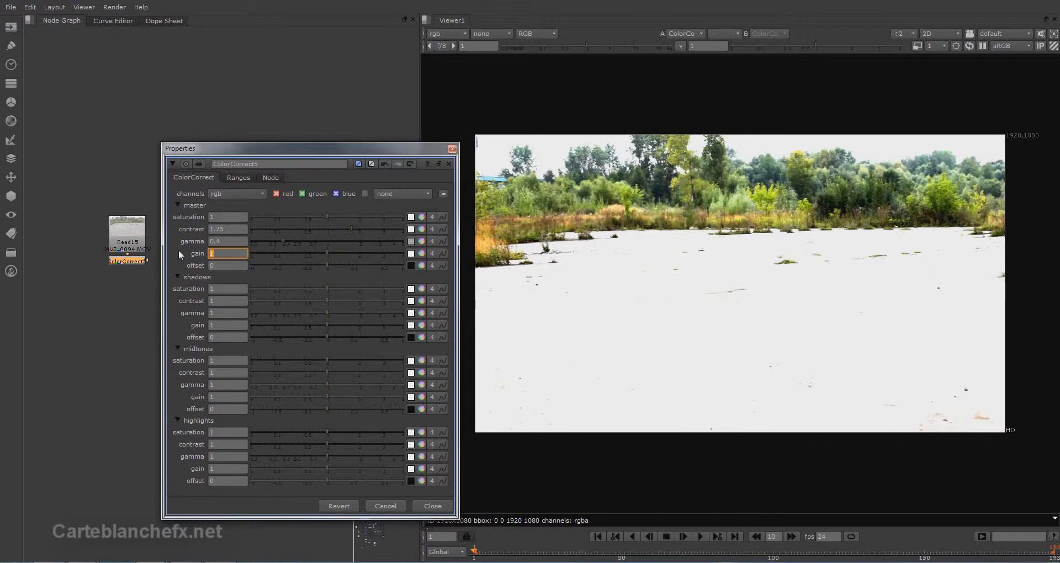
type("1.54")
left_click_drag(325, 216, 256, 220)
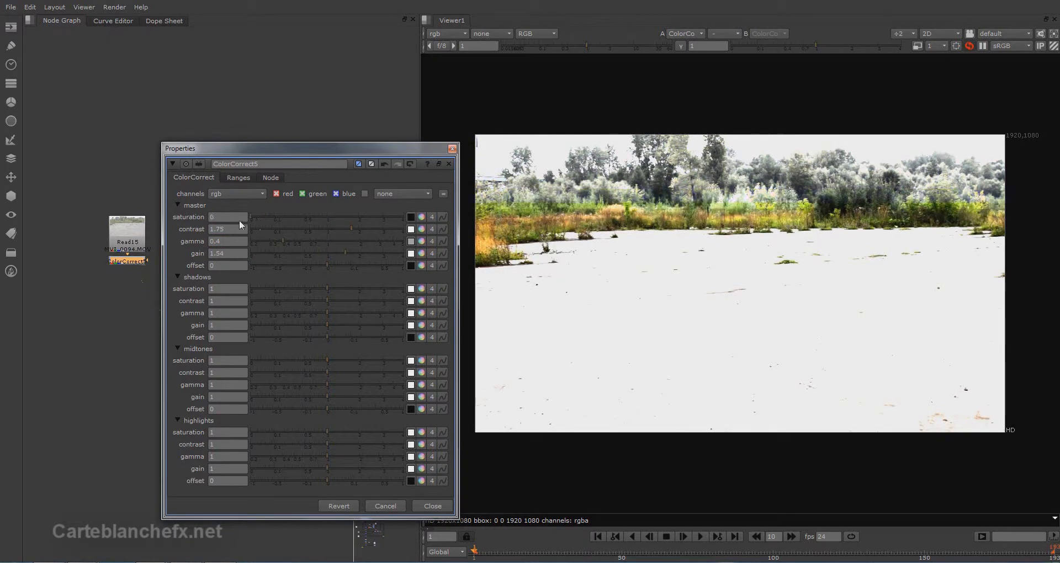
left_click(451, 148)
Step: Place the ColorCorrect beside Read15 and merge its output with the original footage at a mix of 0.5
left_click_drag(122, 262, 180, 231)
left_click(209, 249)
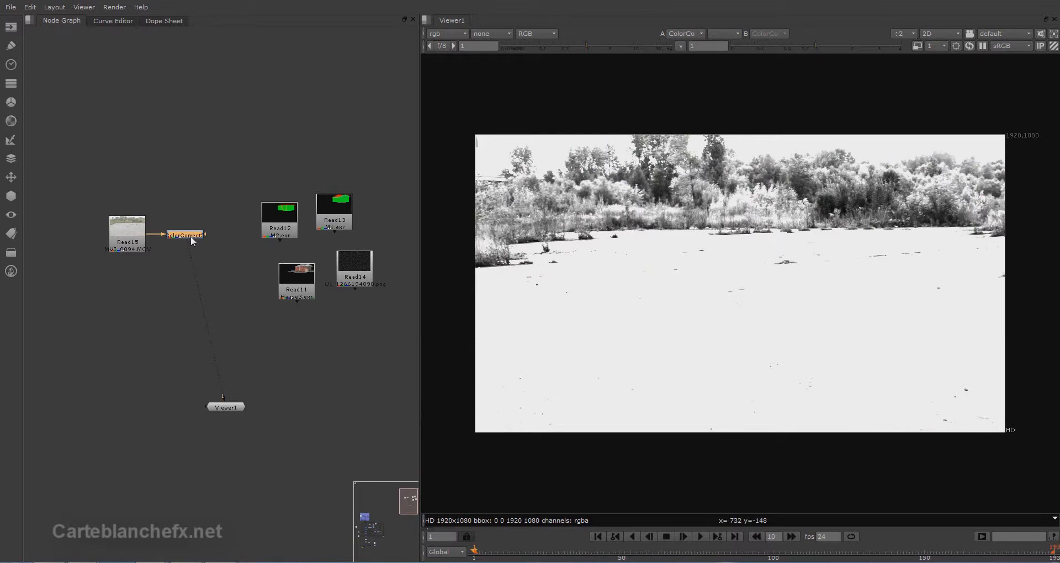
key("m")
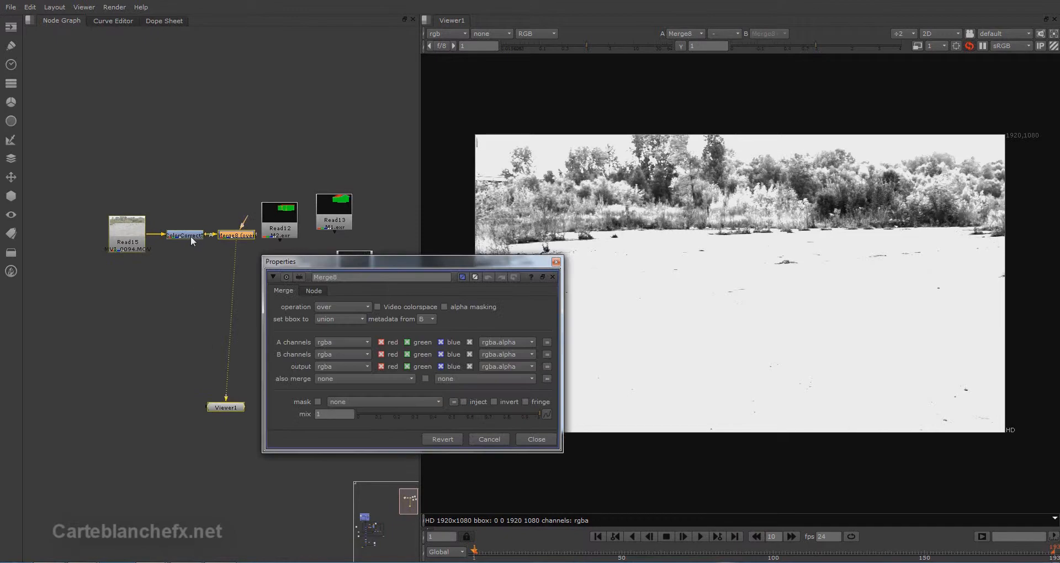
left_click_drag(246, 239, 127, 249)
type("0.5")
left_click(535, 440)
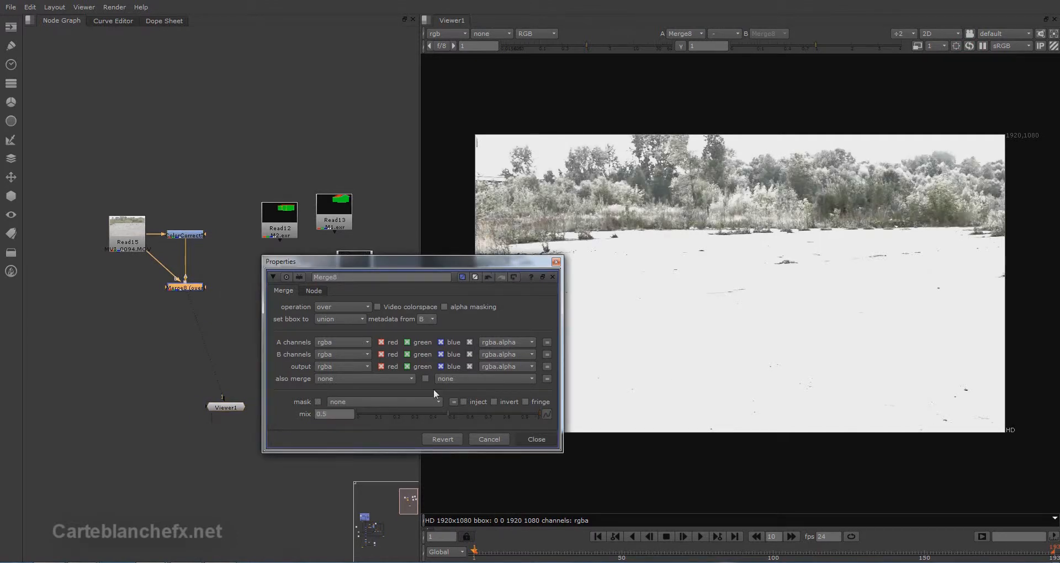
Step: Route the Read15 connection into the merge through a dot and check the graded footage at frame 150
left_click(150, 277)
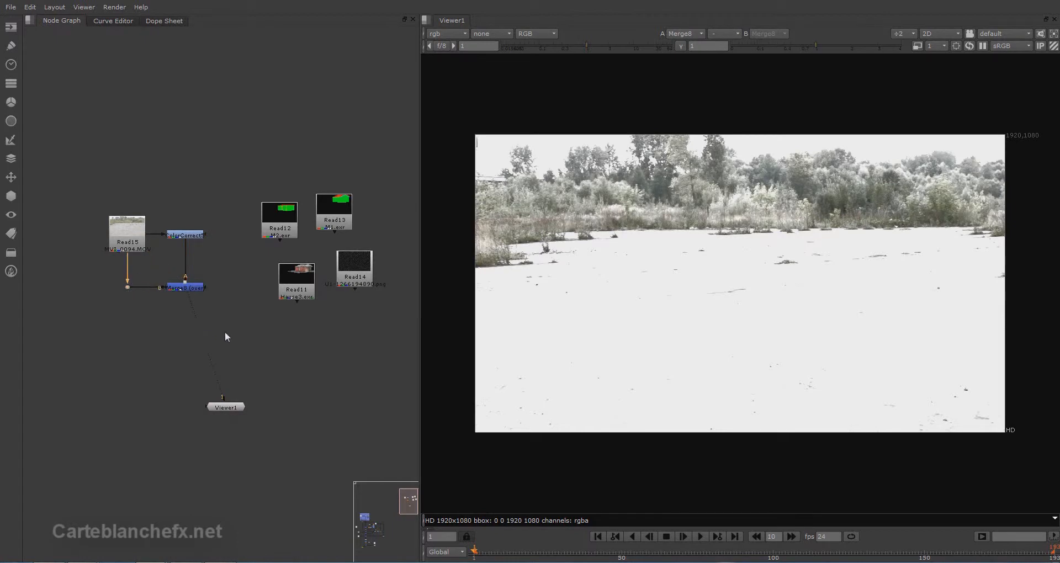
middle_click_drag(186, 278, 209, 303)
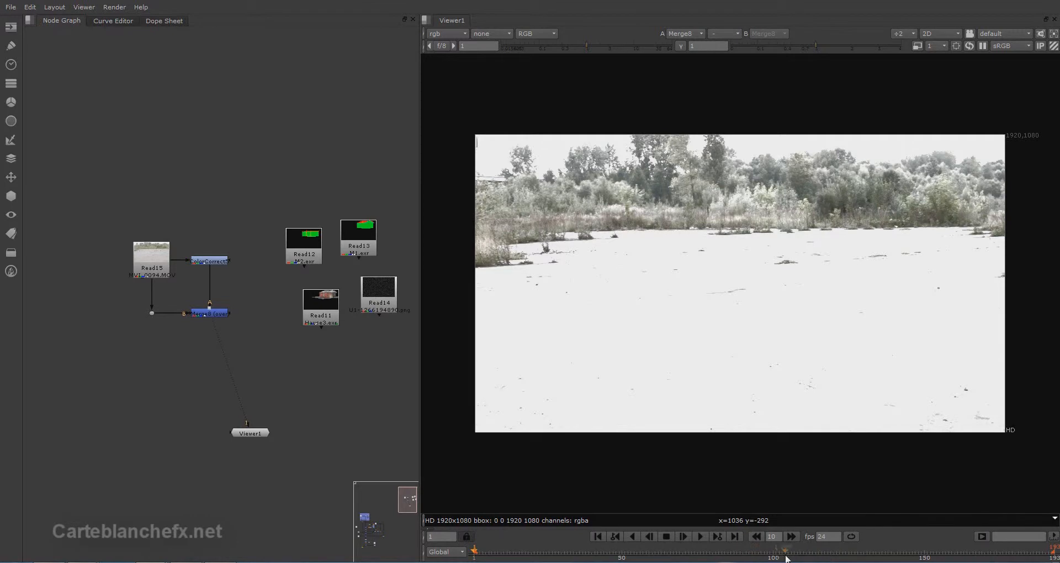
left_click(925, 554)
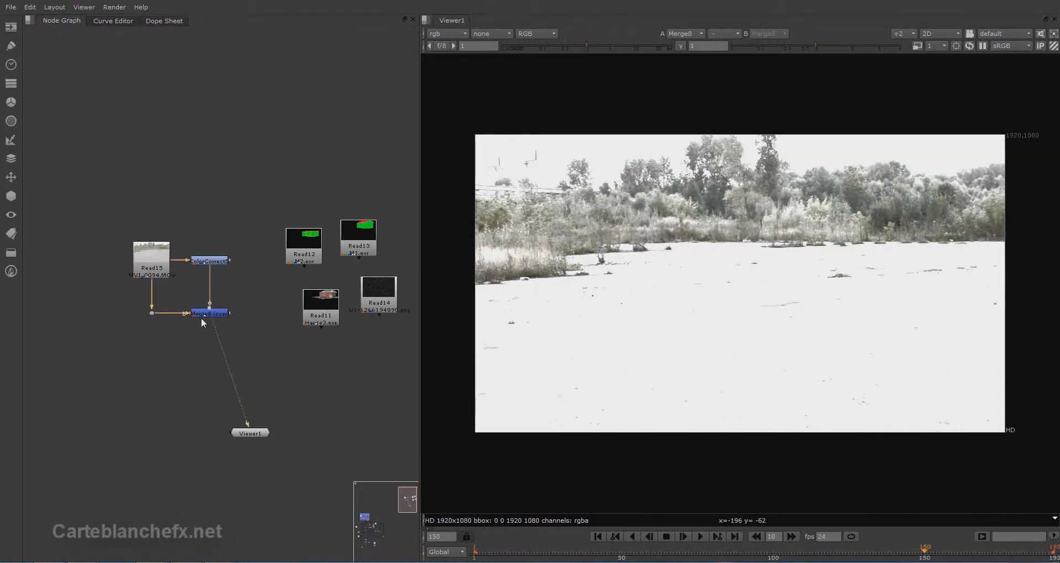
Step: Insert a HueCorrect between Read15 and the dot, and lower its g_sup curve to about 0.13 across the yellow-to-cyan hues
key("Tab")
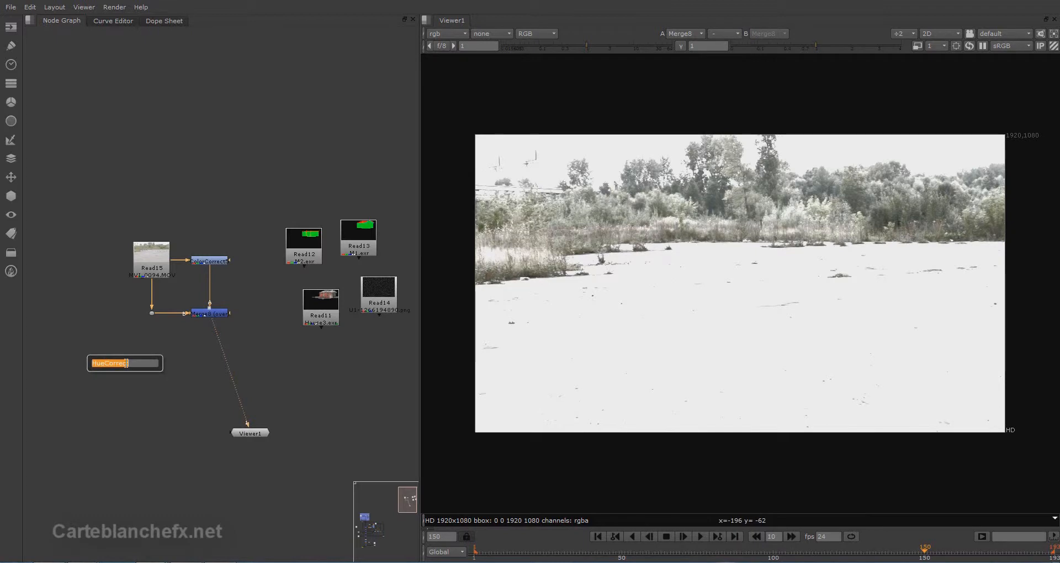
key("Return")
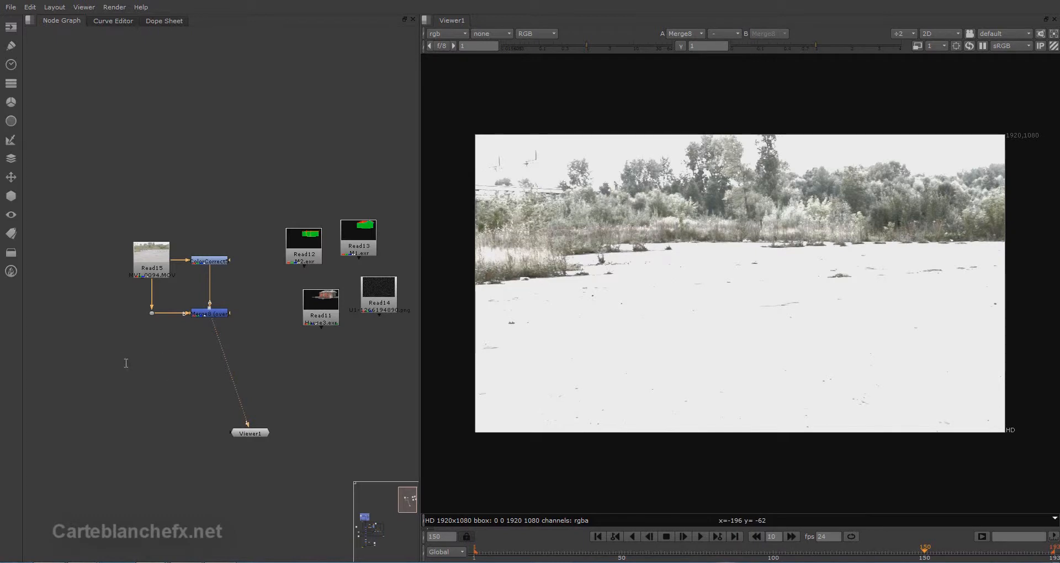
left_click_drag(131, 360, 159, 296)
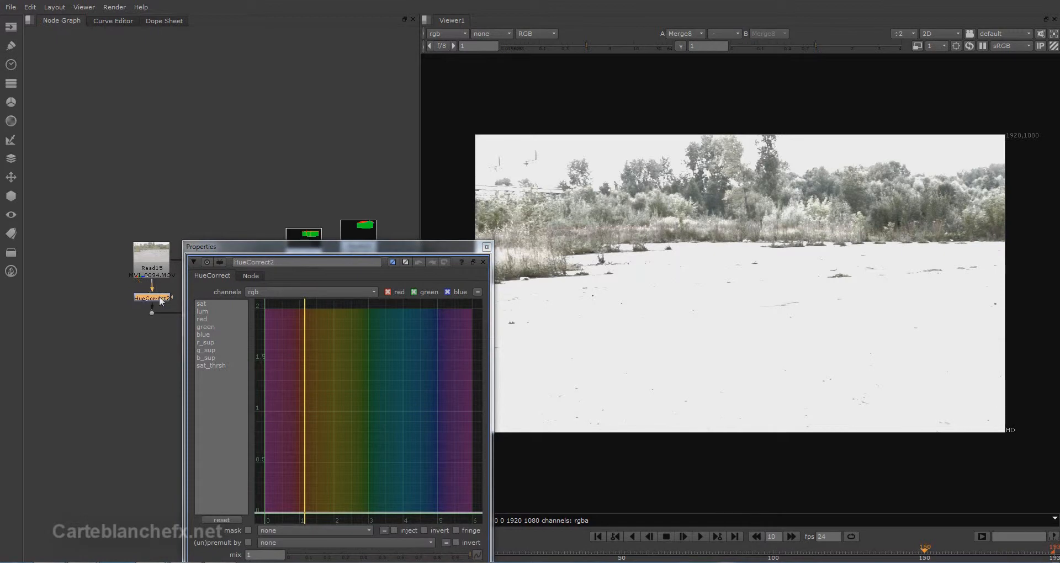
left_click(212, 352)
left_click_drag(330, 395, 365, 499)
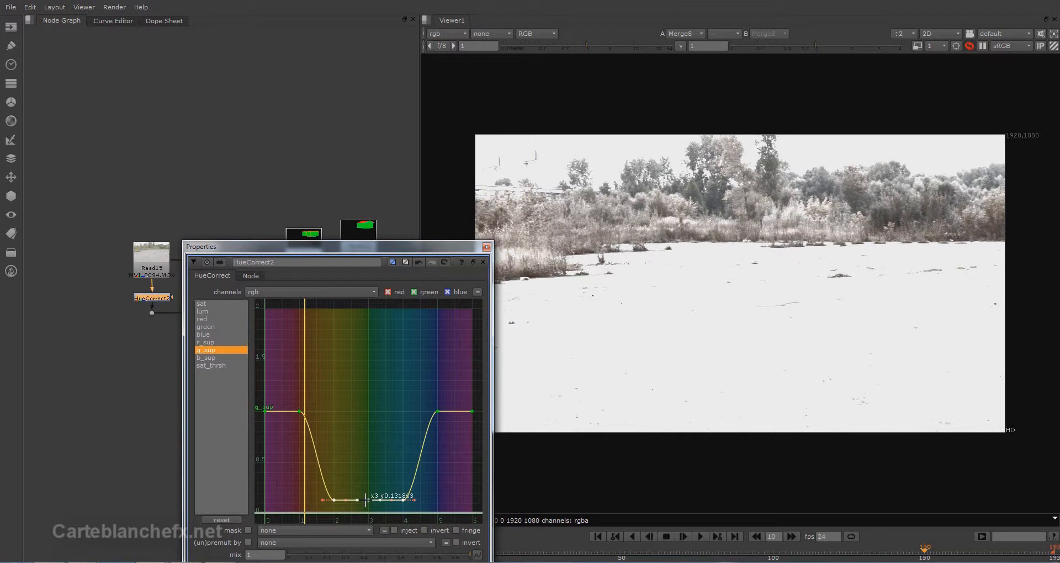
Step: Reshape the HueCorrect sat curve with a peak of about 1.8 at hue 1.33, green near 0 and cyan at about 0.6
left_click(207, 320)
left_click(207, 327)
left_click(203, 312)
left_click(202, 304)
left_click_drag(372, 410, 368, 496)
left_click_drag(331, 410, 328, 330)
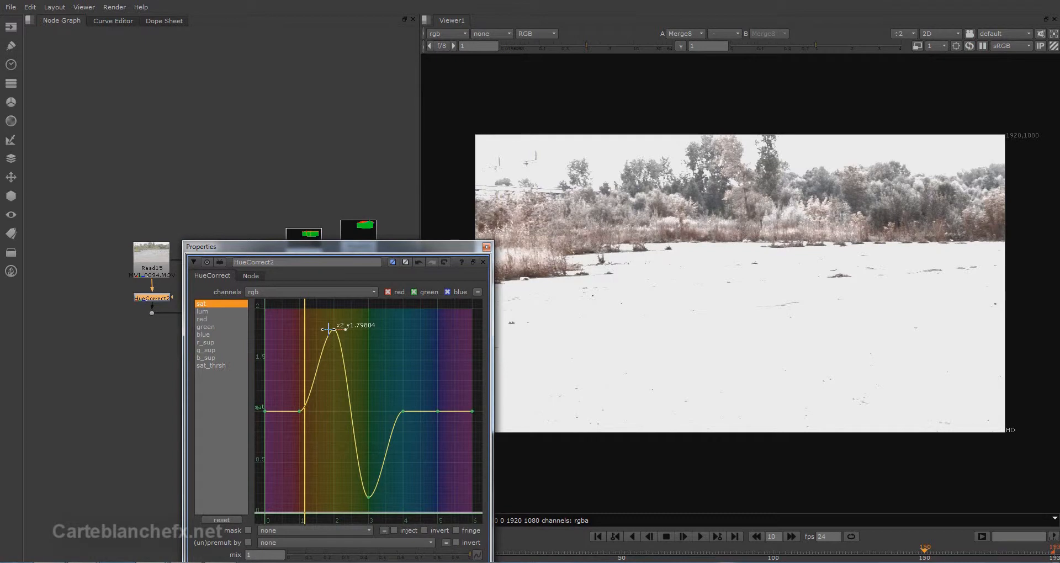
left_click(403, 411)
left_click_drag(403, 410, 403, 452)
left_click_drag(369, 497, 368, 510)
left_click_drag(333, 330, 310, 330)
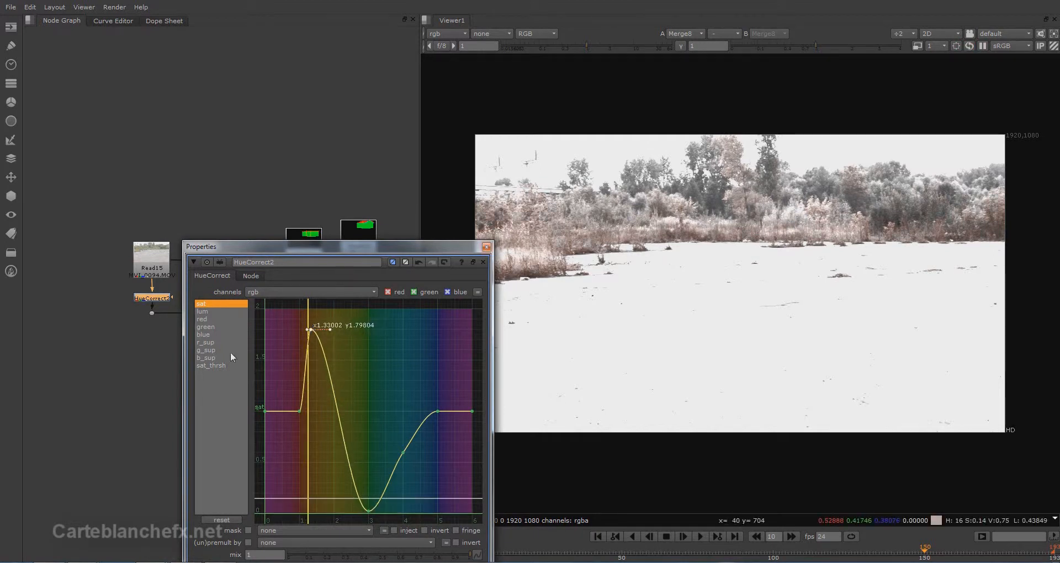
Step: Lower the g_sup curve's point at hue 1 to about 0.8 and its green point at hue 3 to about -0.02
left_click(206, 350)
left_click_drag(298, 413, 299, 432)
left_click_drag(367, 500, 366, 520)
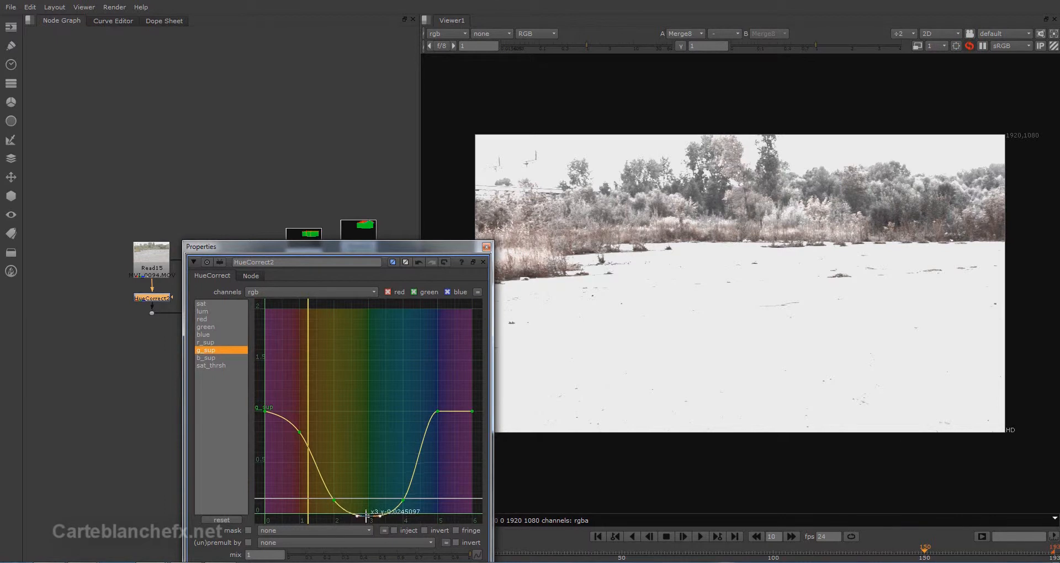
left_click(486, 247)
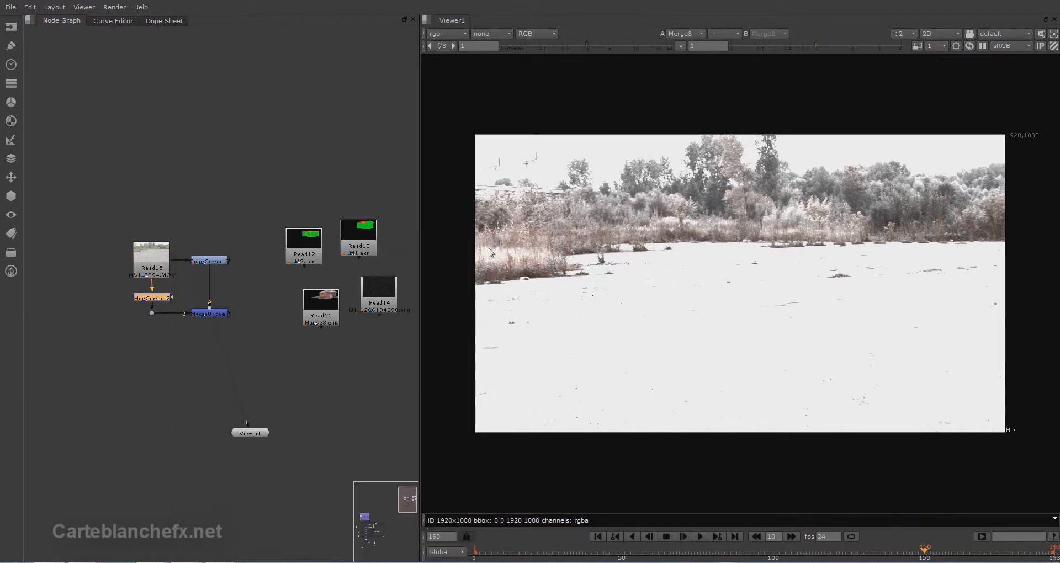
Step: Add a Roto node beside the ColorCorrect node for masking the two billboards in the sky
middle_click_drag(276, 519, 324, 494)
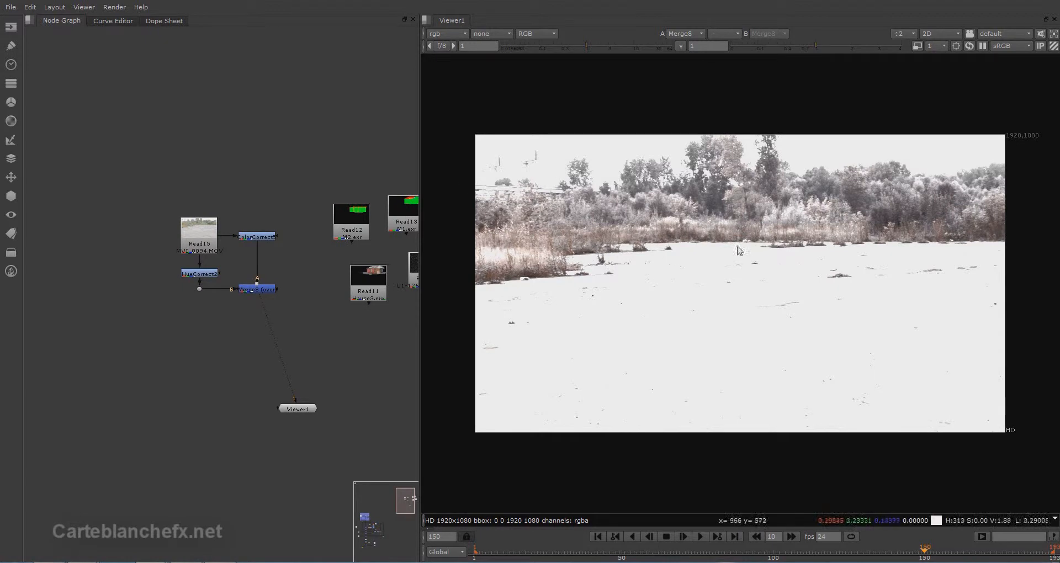
middle_click_drag(501, 163, 550, 190)
scroll(550, 191, "up", 1)
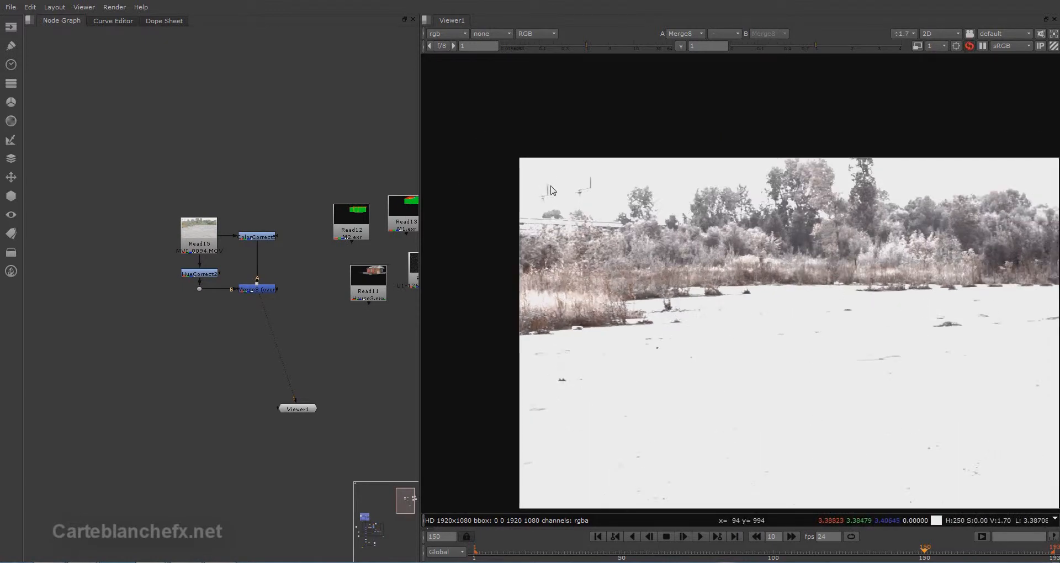
scroll(550, 186, "up", 3)
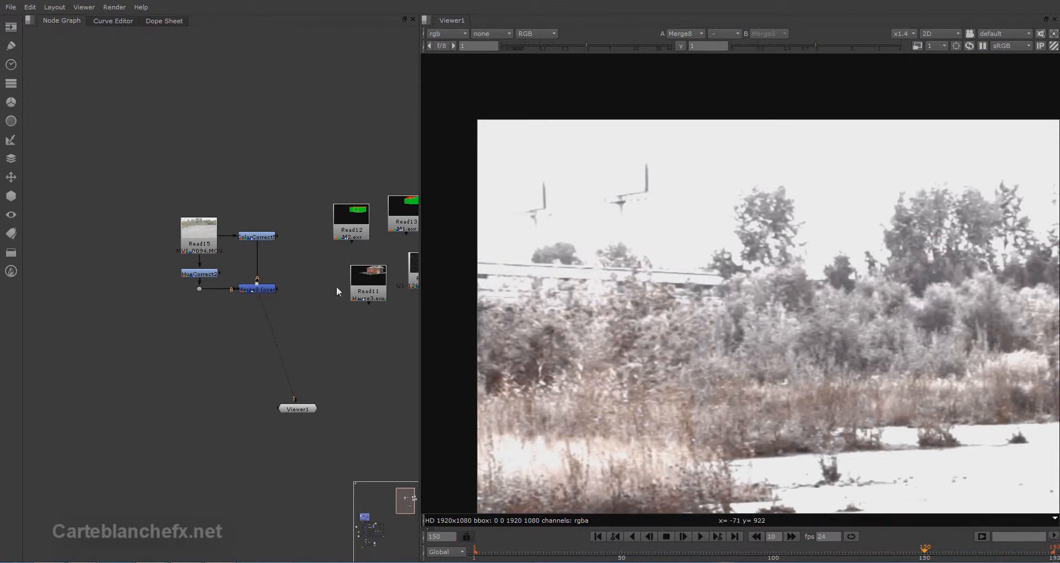
key("Tab")
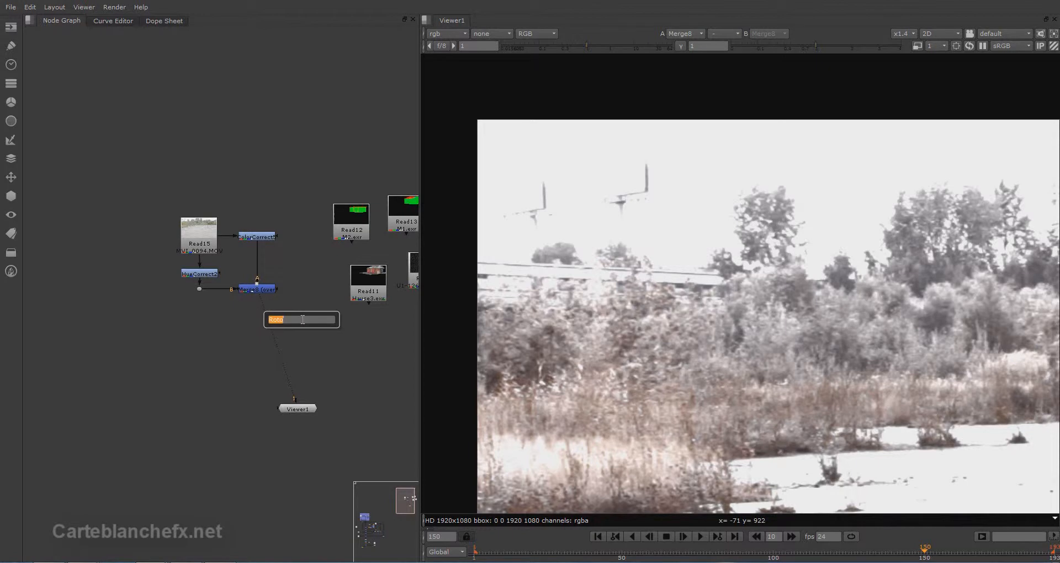
key("Return")
left_click_drag(302, 317, 313, 260)
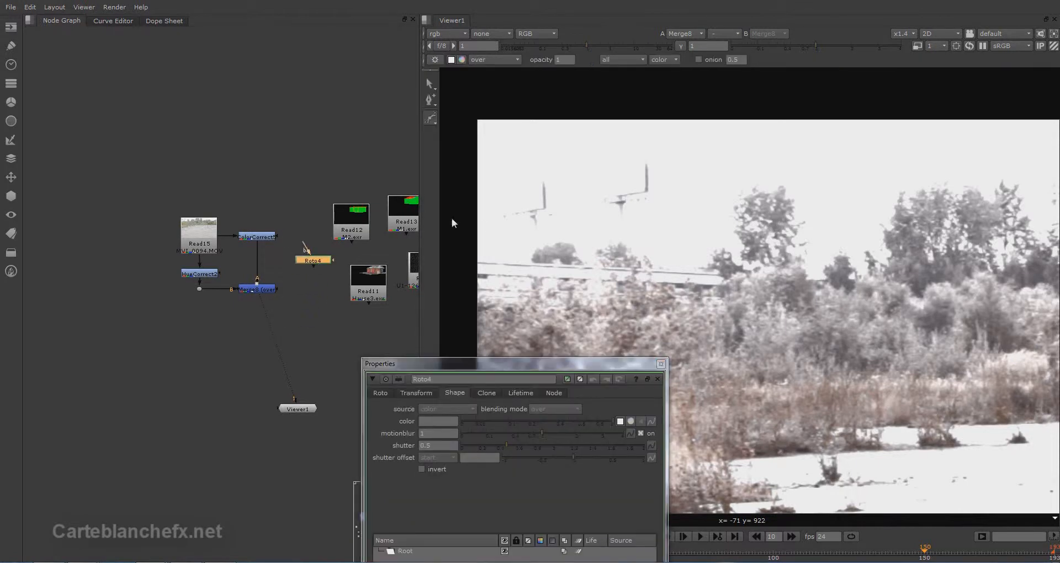
Step: Draw a closed Bezier shape around both billboards, extending just past the image's edge, and invert it
left_click(474, 160)
left_click(576, 155)
left_click_drag(653, 152, 678, 169)
left_click_drag(667, 214, 609, 241)
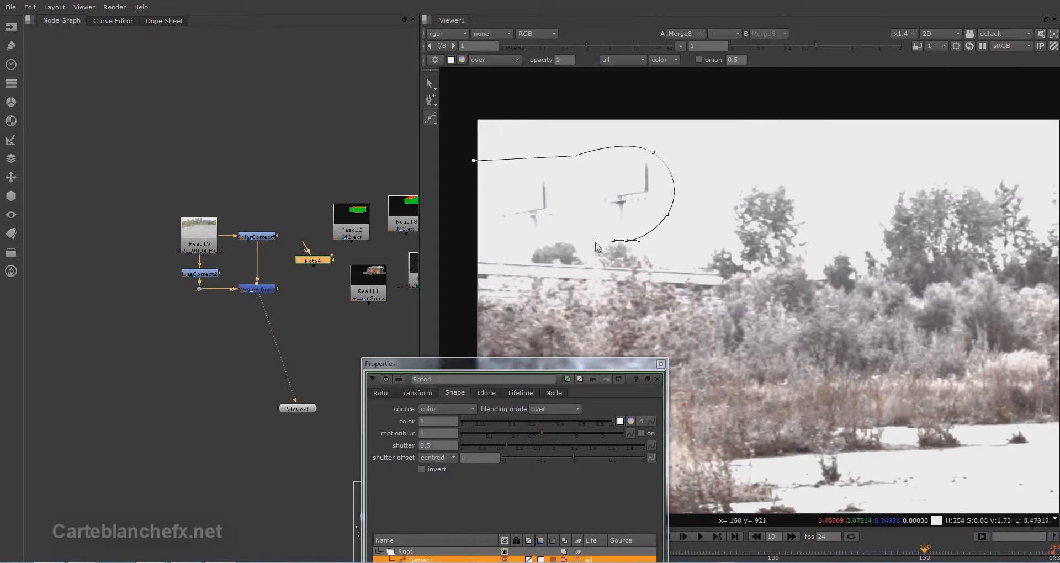
left_click_drag(544, 244, 456, 240)
left_click(473, 161)
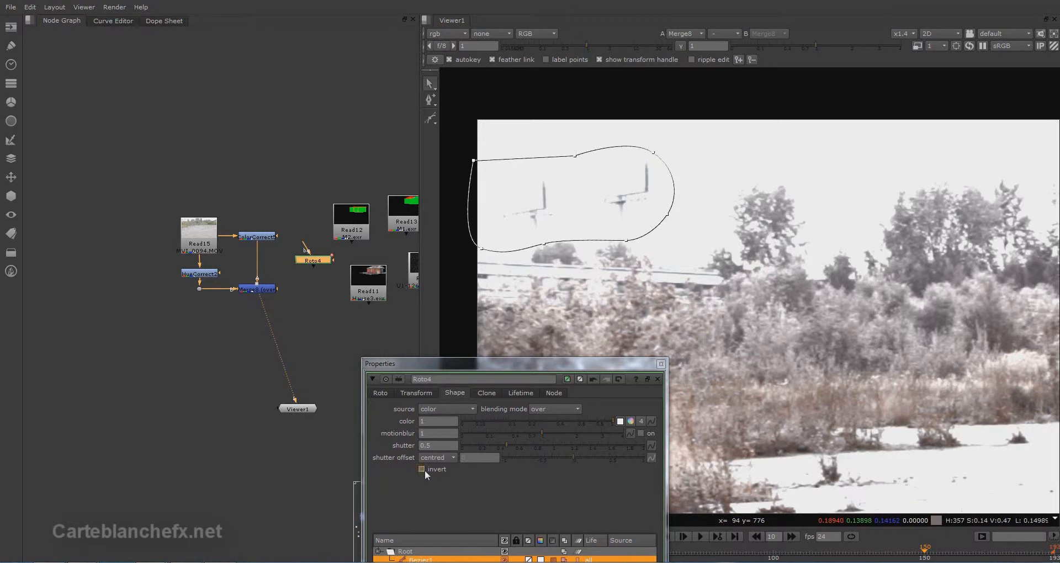
left_click(424, 469)
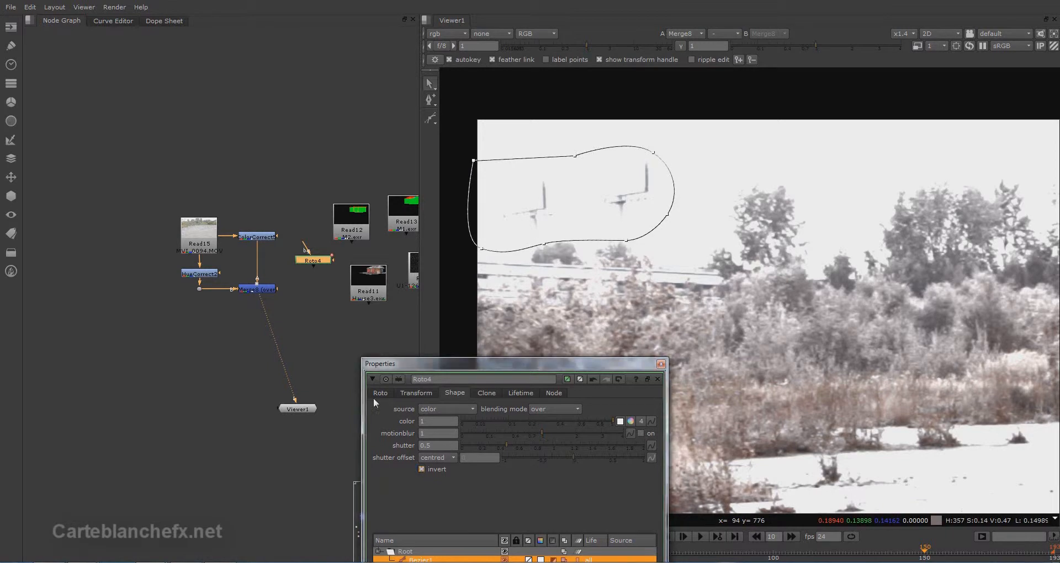
Step: Connect the Roto as the ColorCorrect's mask and pull an outward feather along the shape's lower edge above the bridge
left_click_drag(277, 235, 313, 261)
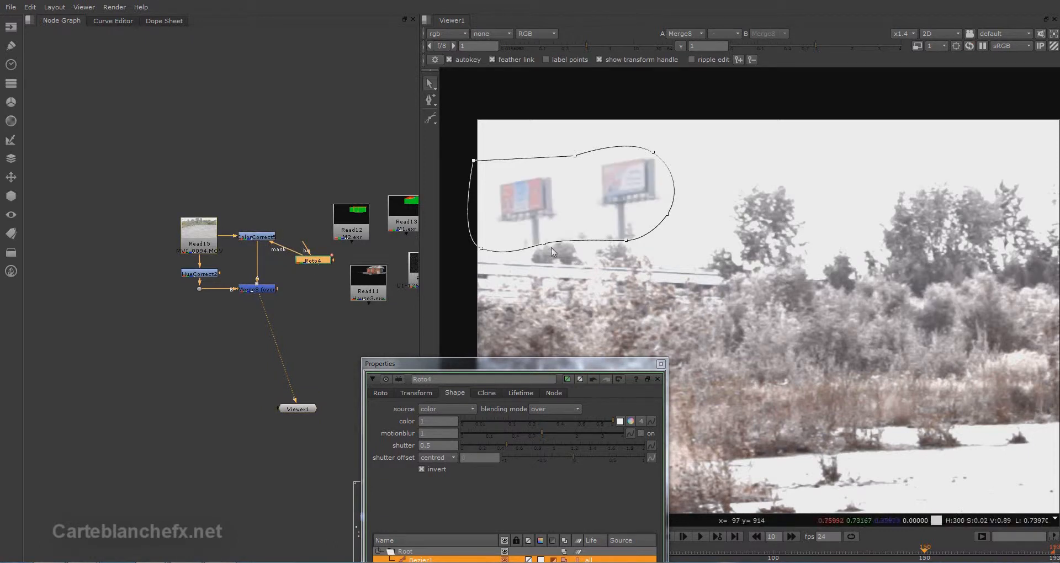
left_click_drag(545, 247, 558, 264)
left_click_drag(626, 242, 634, 261, "ctrl")
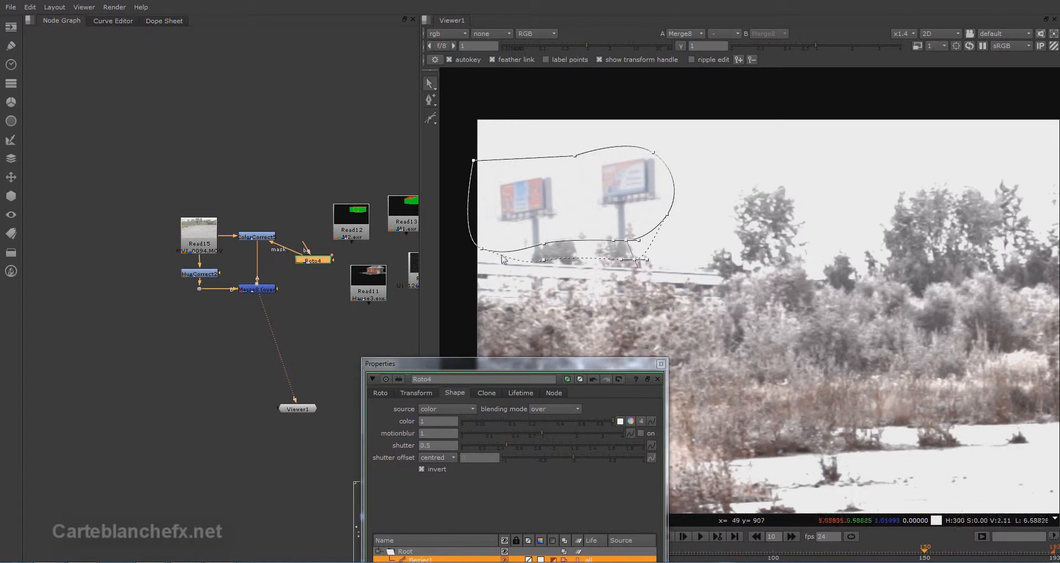
left_click_drag(482, 253, 479, 261, "ctrl")
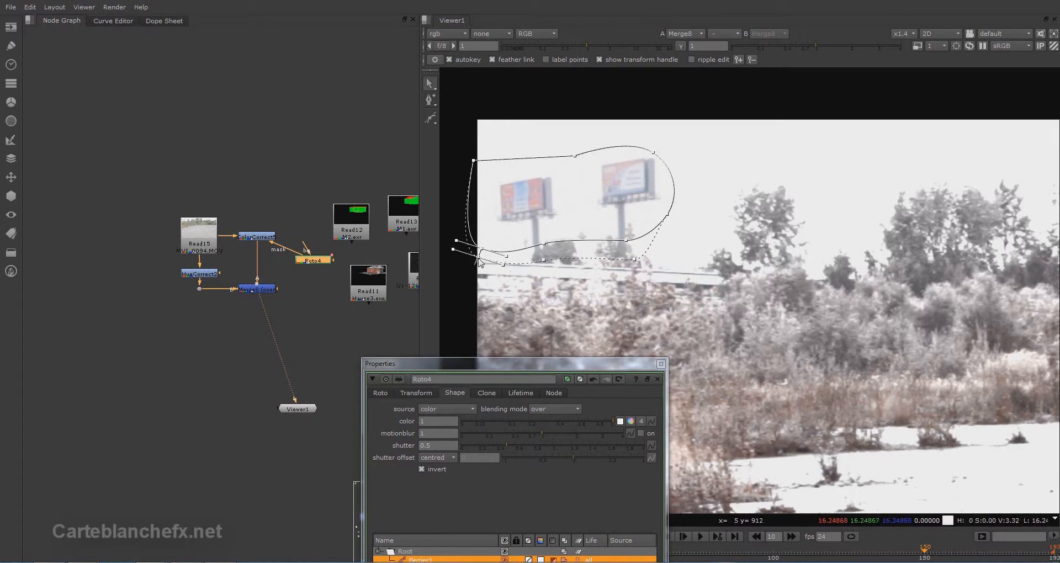
left_click(660, 364)
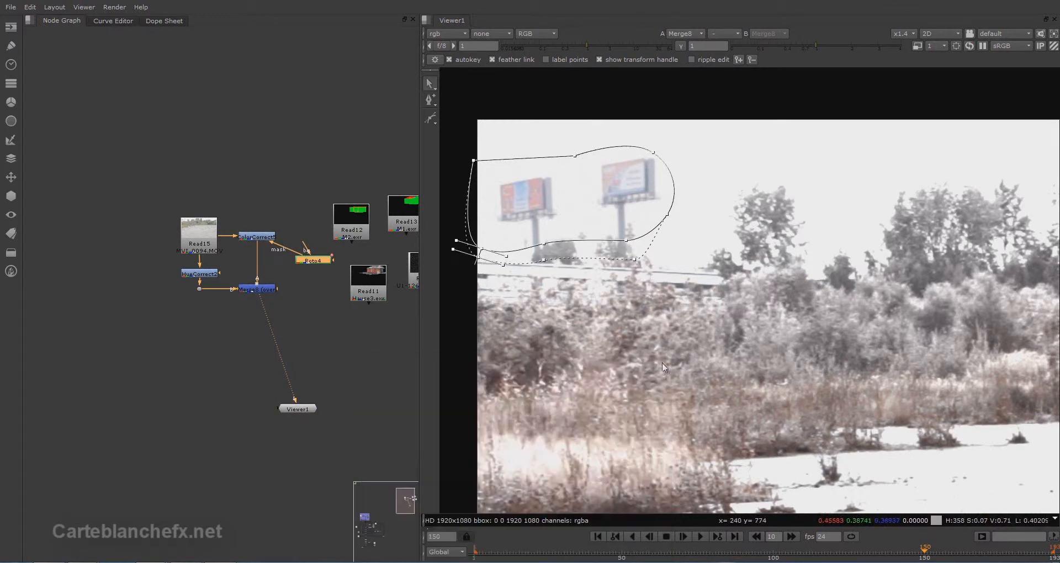
Step: Align the Roto node in line with the ColorCorrect and check the masked result on the full frame
left_click(343, 346)
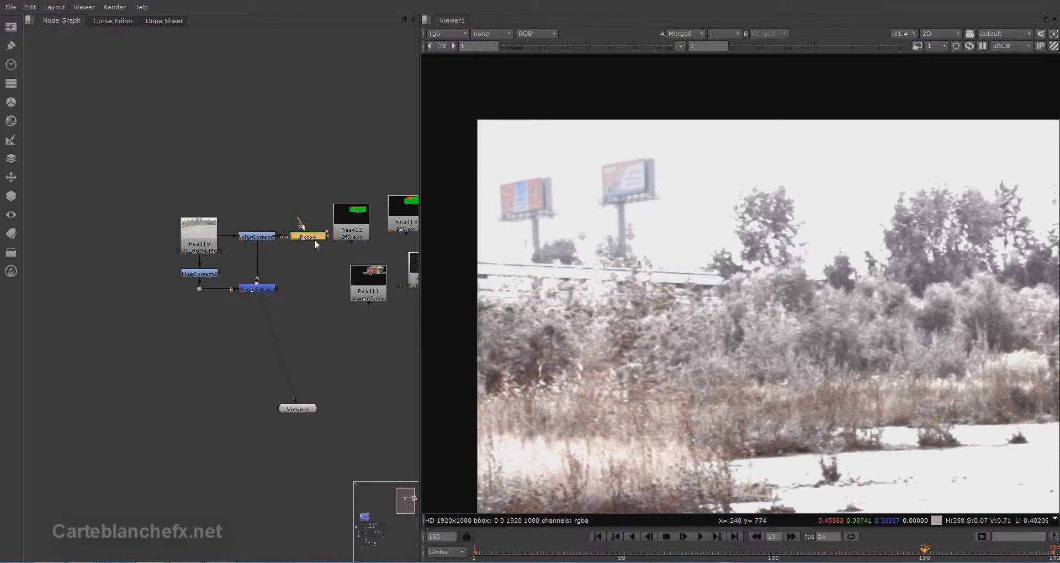
middle_click_drag(317, 256, 290, 260)
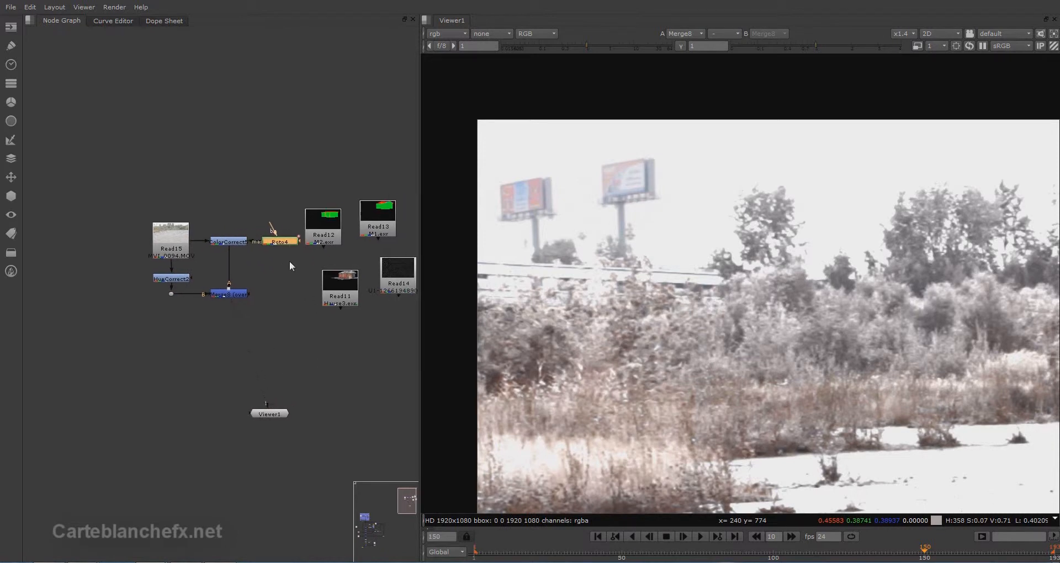
scroll(702, 230, "down", 1)
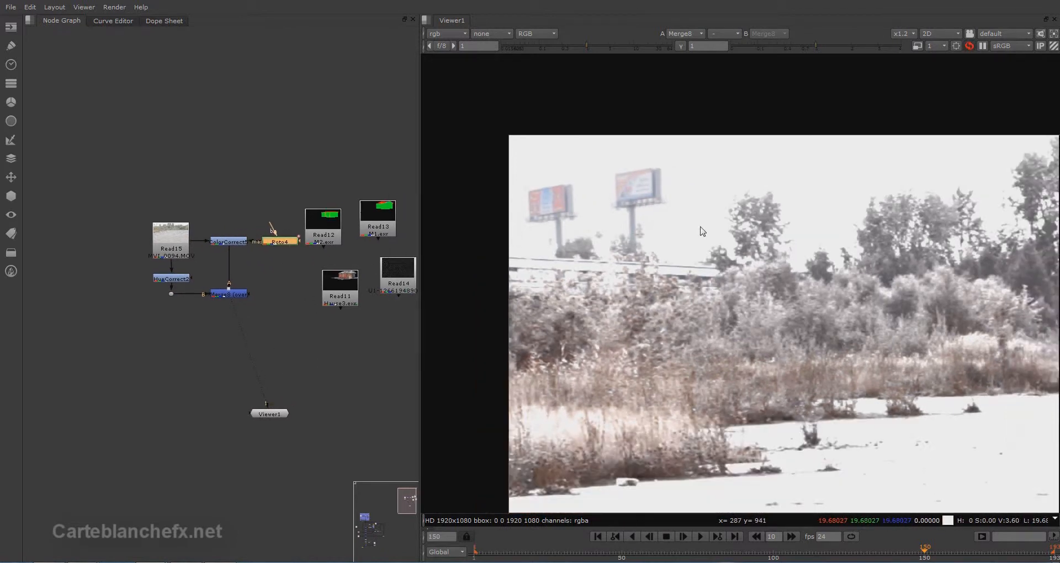
key("f")
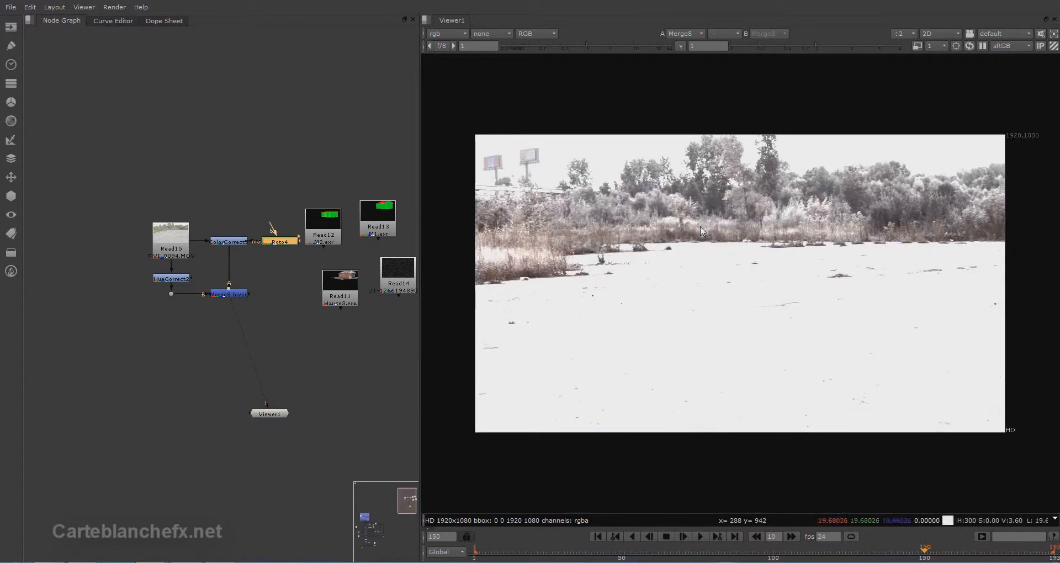
left_click(323, 320)
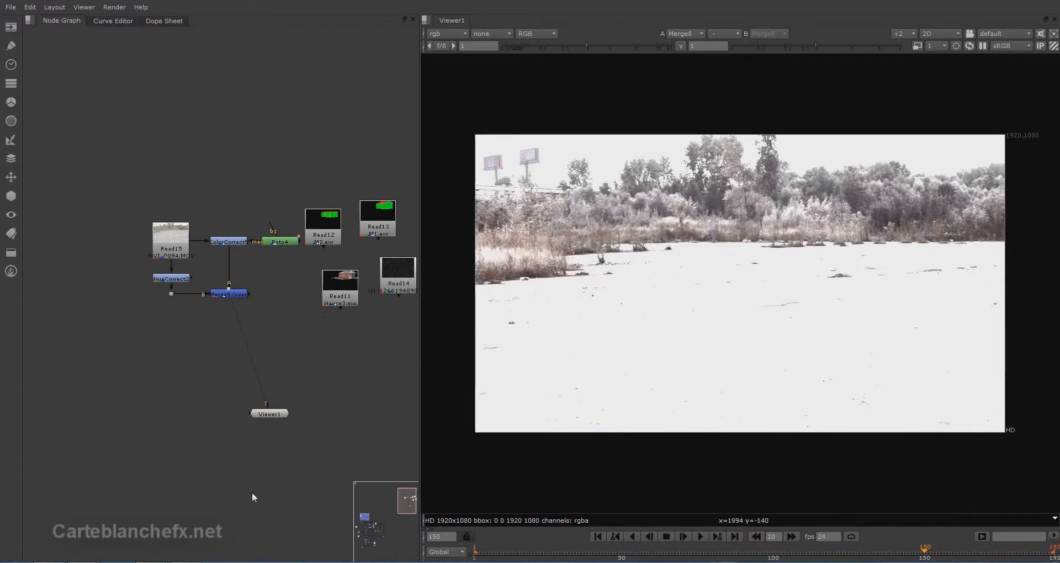
Step: Move the graded Read15 node group away from the matte and house renders and enclose it in a Backdrop
left_click_drag(116, 172, 226, 254)
left_click_drag(307, 336, 303, 336)
left_click_drag(287, 243, 247, 260)
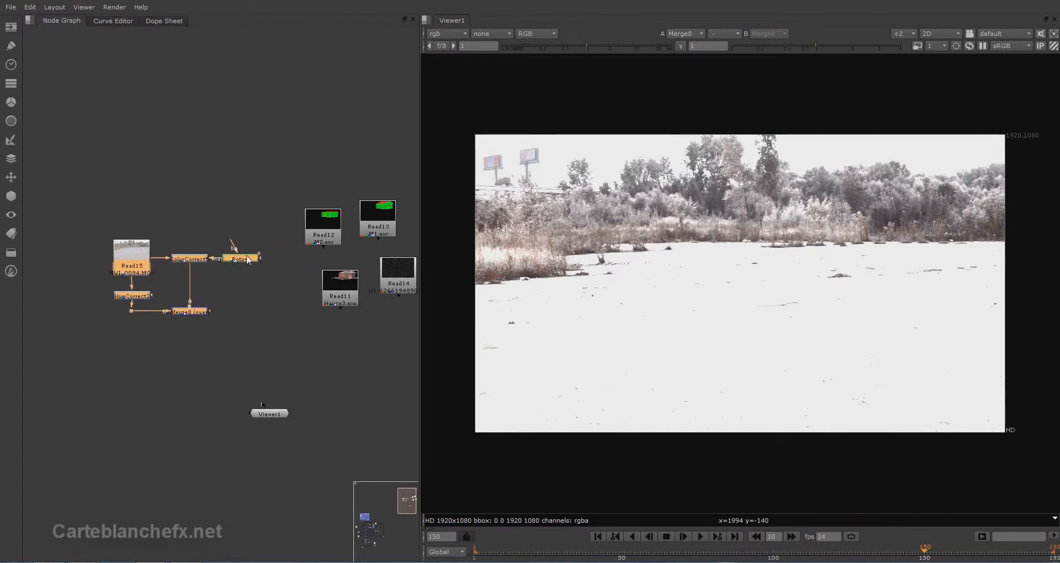
left_click(11, 252)
left_click(29, 265)
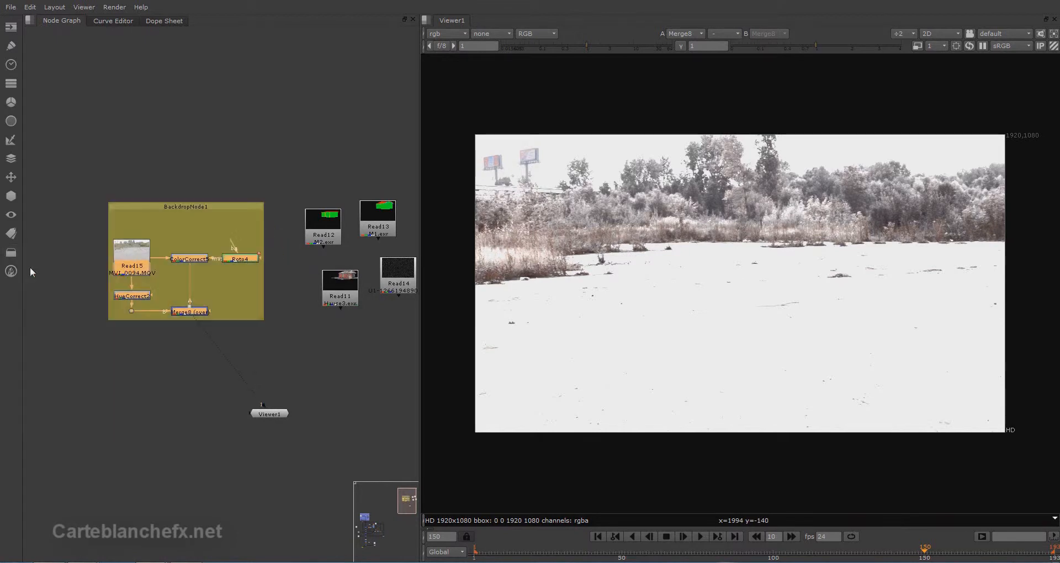
Step: Set the backdrop's colour to a dark blue with a hue of about 0.64 and a value of about 0.56
double_click(178, 207)
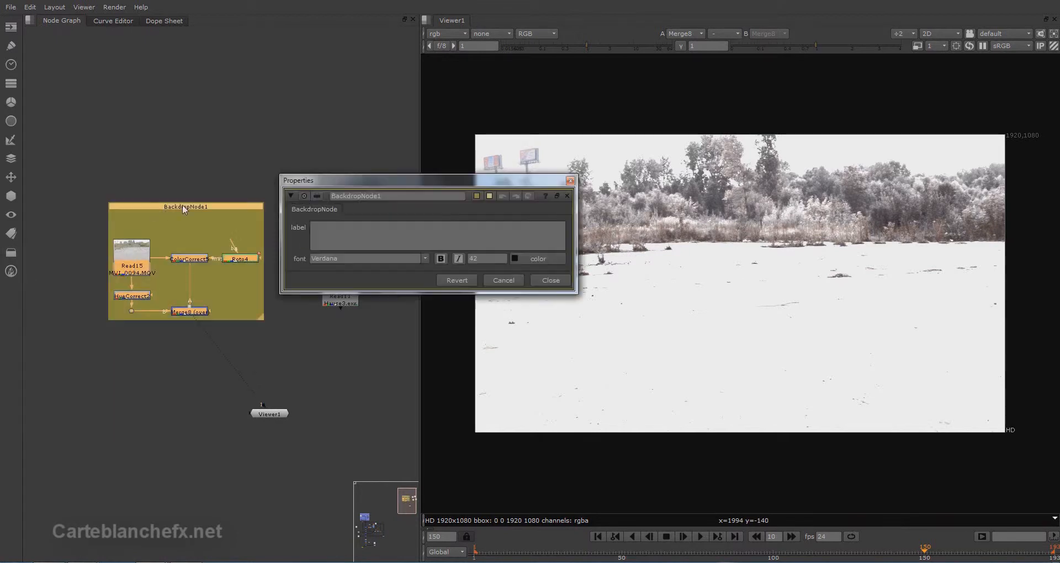
left_click(478, 197)
mouse_move(240, 327)
left_mouse_down()
mouse_move(242, 273)
mouse_move(245, 288)
left_mouse_up()
left_click_drag(307, 427, 301, 432)
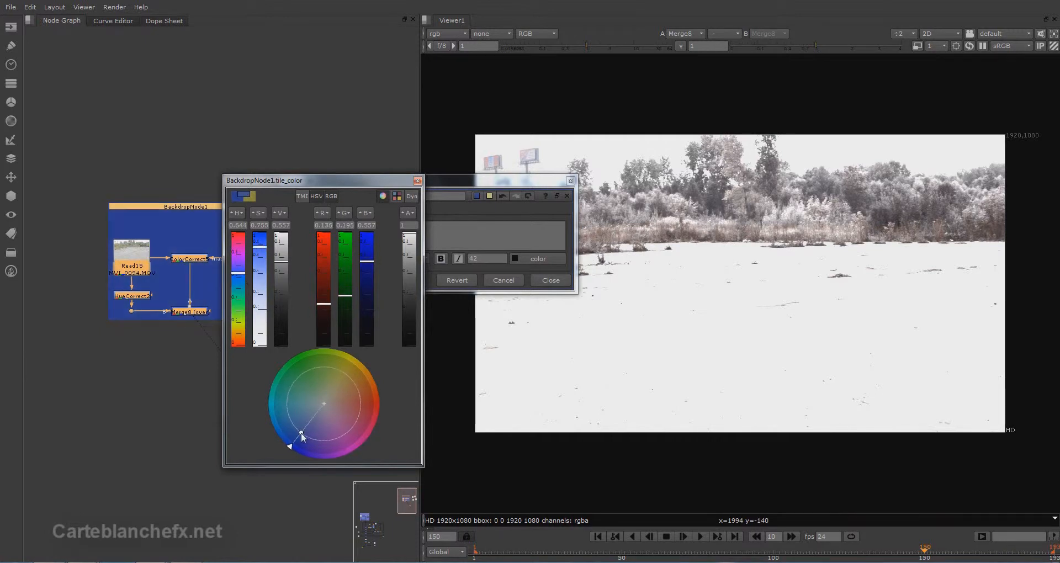
left_click(417, 181)
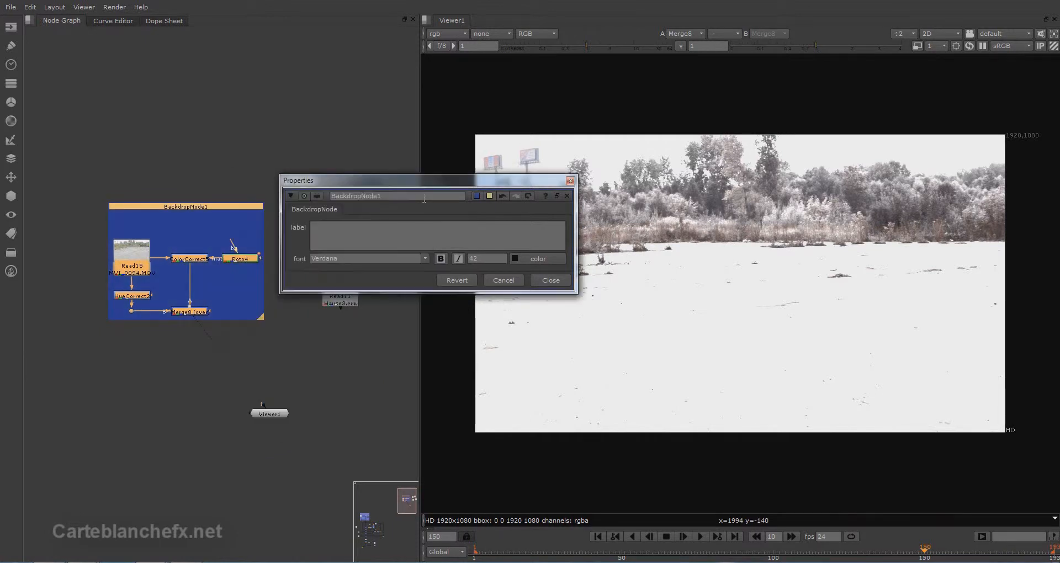
Step: Rename the backdrop around the graded footage nodes as BG2
double_click(417, 195)
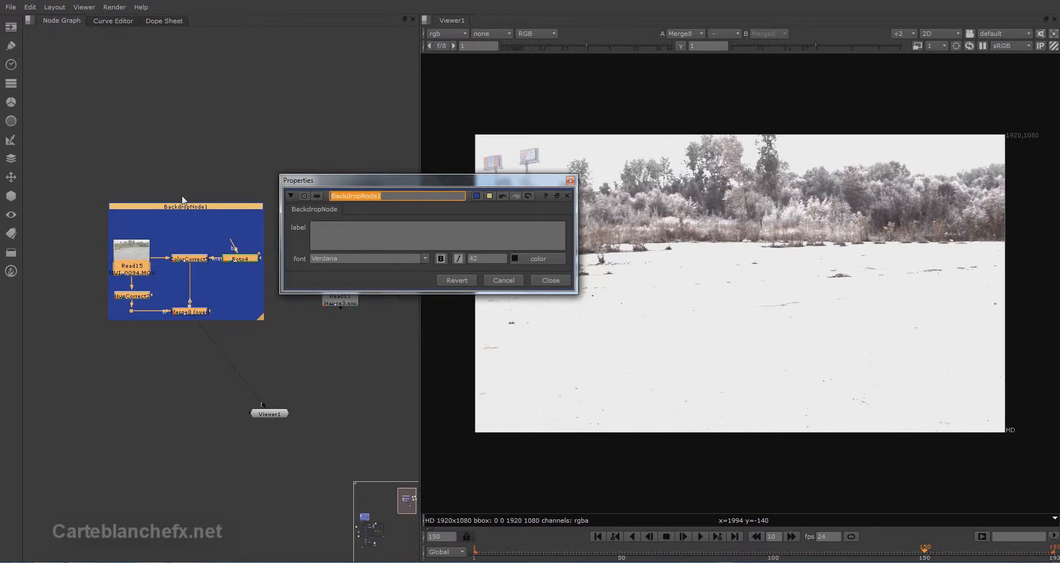
type("B")
key("Return")
left_click(570, 180)
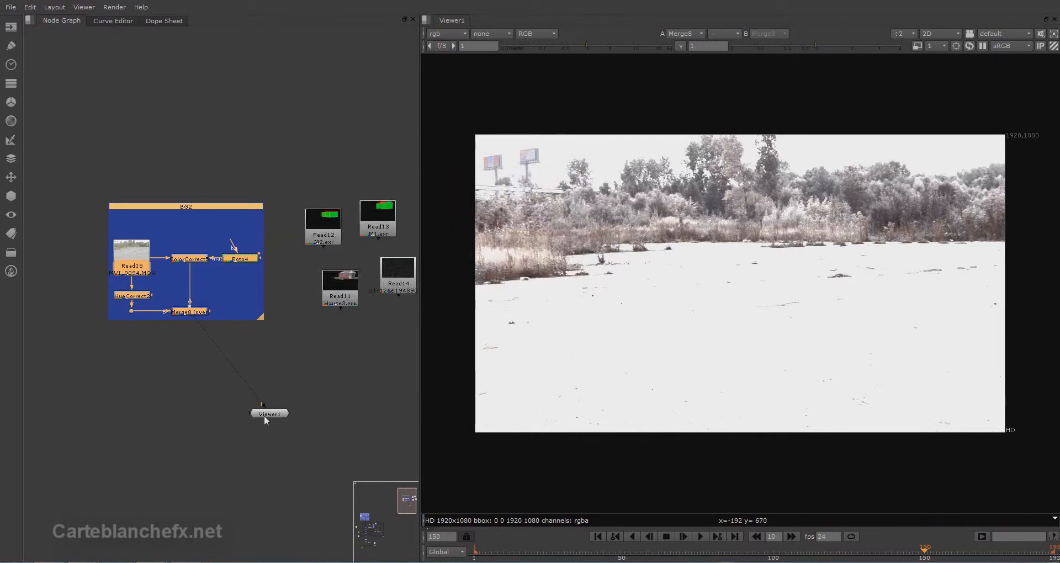
Step: Move the Viewer node directly beneath the BG2 backdrop and return the playhead to frame 1
left_click_drag(258, 415, 194, 435)
left_click_drag(194, 434, 182, 432)
left_click(596, 537)
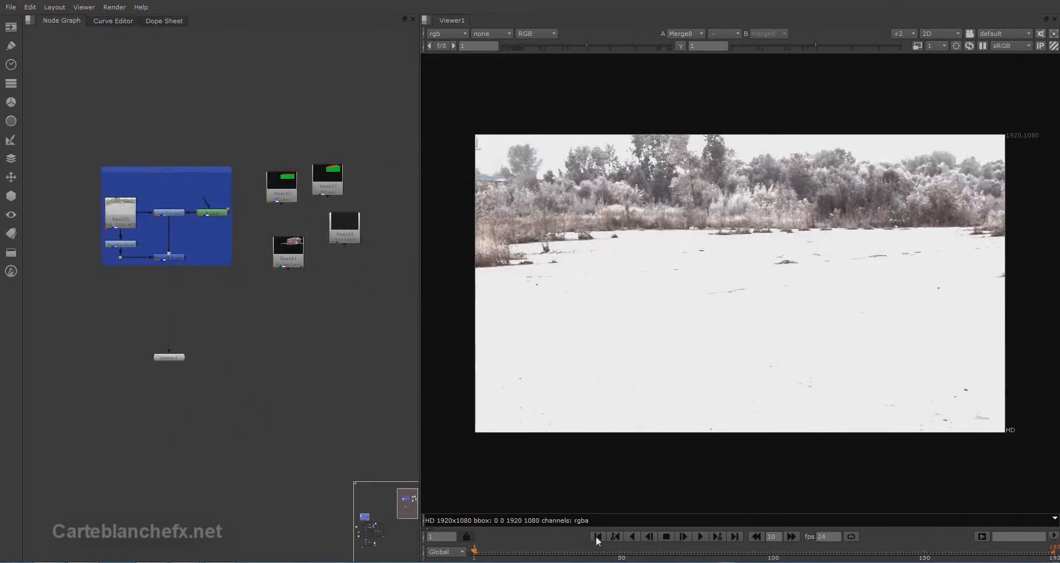
Step: Merge the Read11 shack render over the BG2 output by inserting an over Merge above the Viewer
left_click_drag(288, 260, 283, 309)
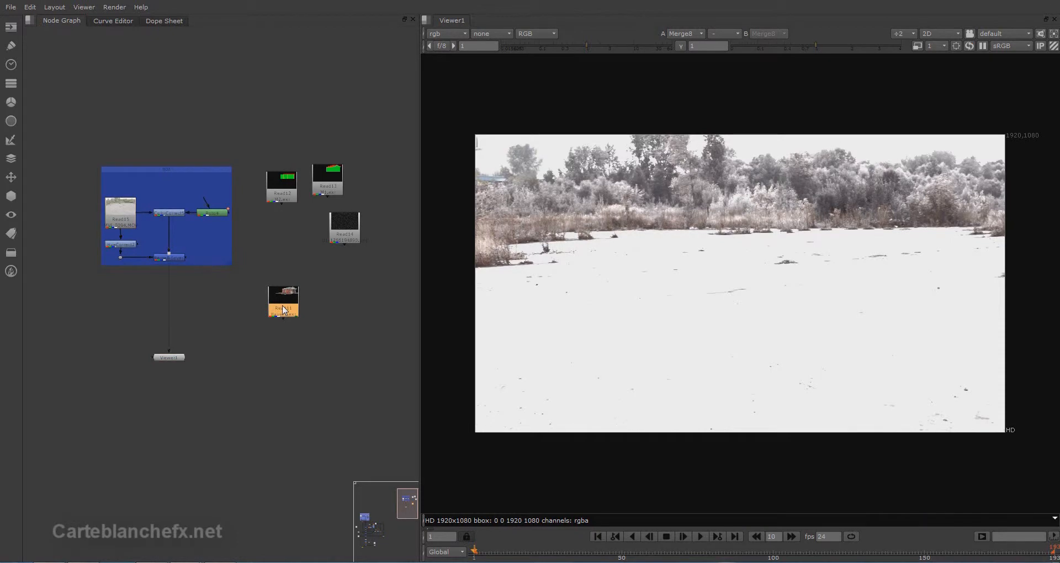
key("m")
left_click_drag(320, 301, 169, 306)
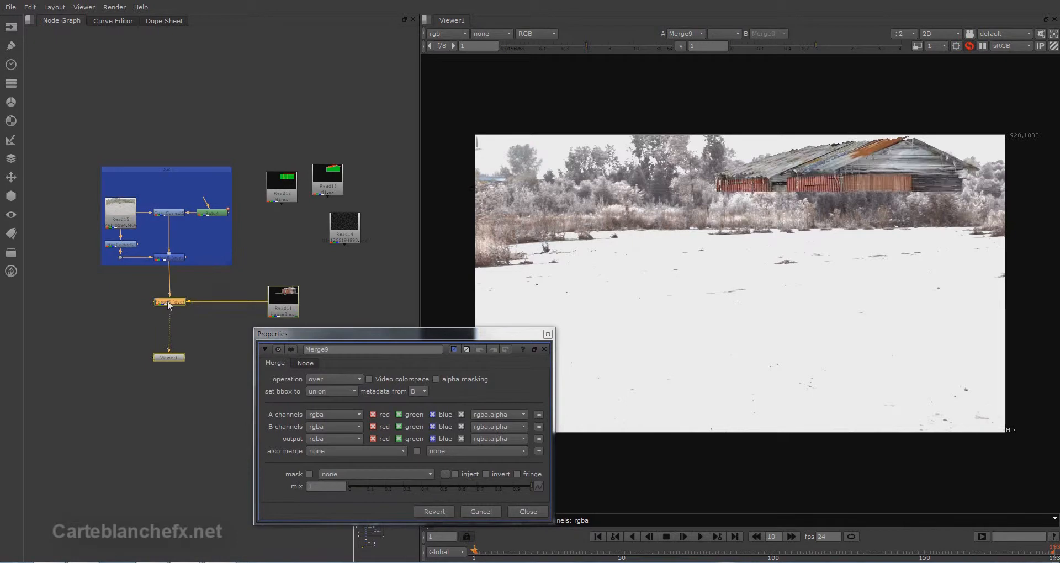
left_click(547, 335)
left_click(377, 303)
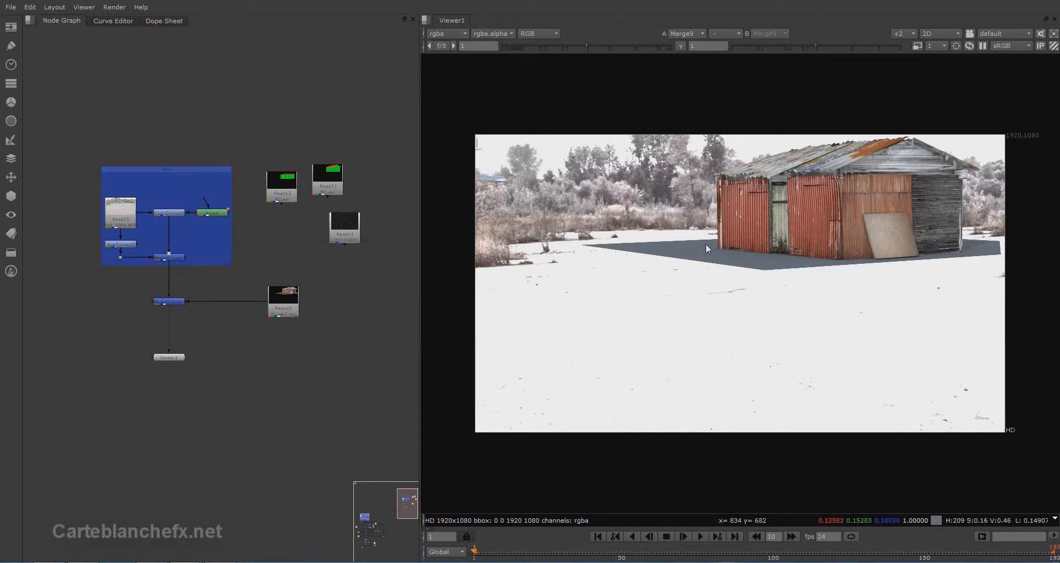
Step: Check the alpha channel of the merged result and of the Read11 shack render, and return to the RGB display
key("a")
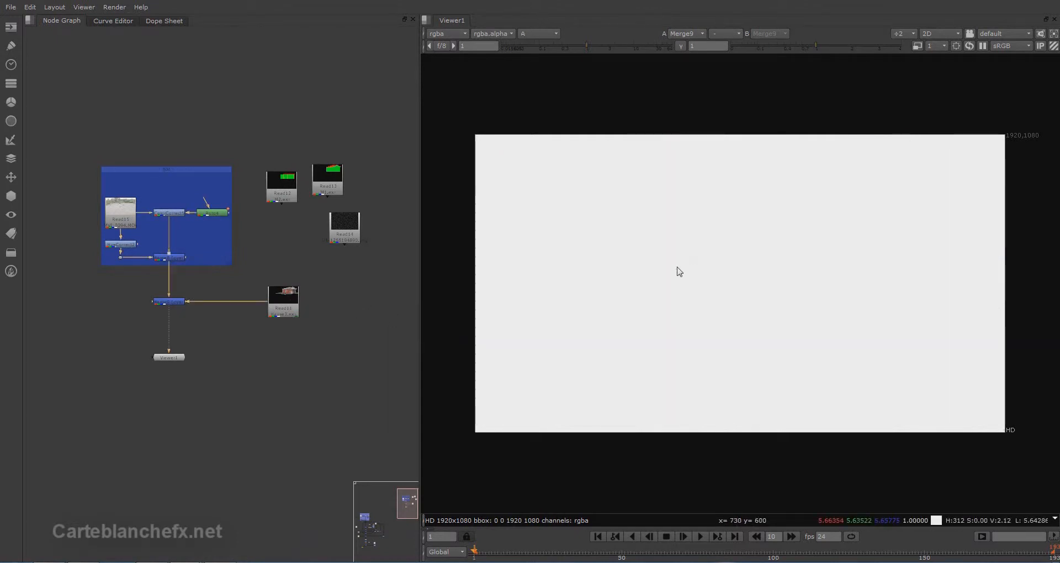
left_click(295, 293)
key("1")
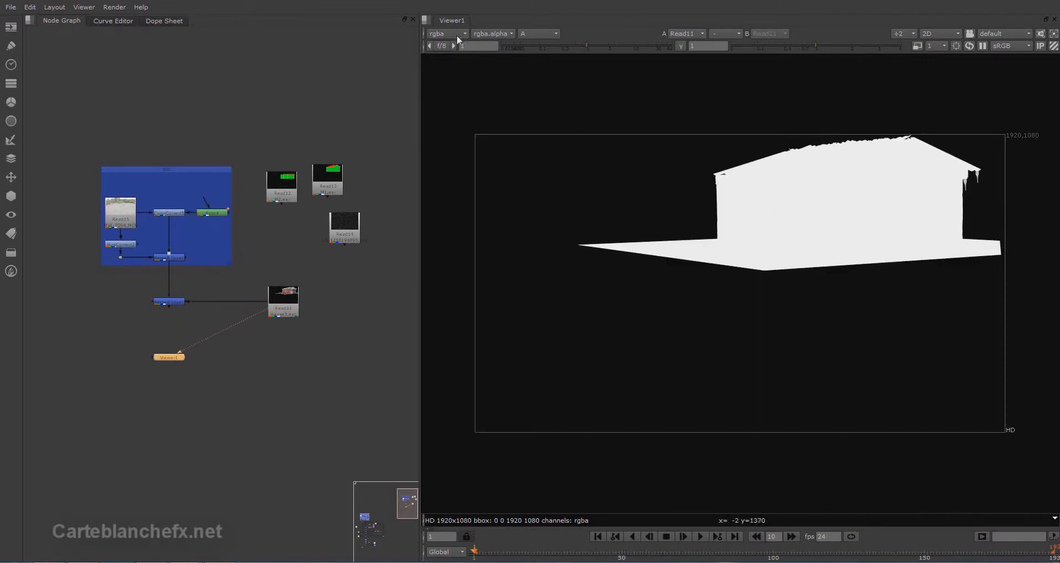
left_click(554, 33)
left_click(559, 72)
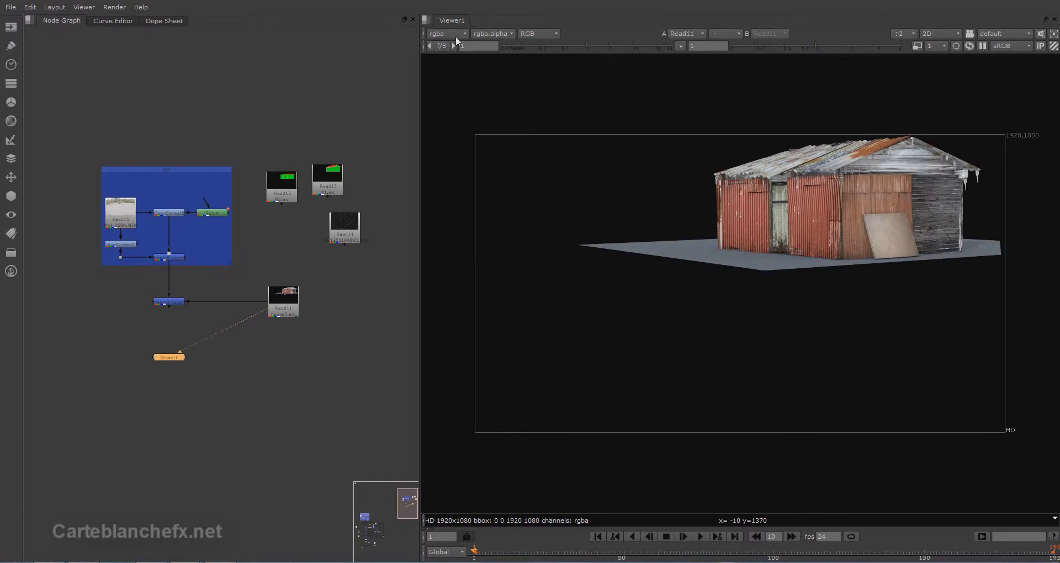
Step: Inspect Read11's _4_Object_Buffer_1 layer, and return the view to the merged result in rgba
left_click(454, 33)
left_click(492, 123)
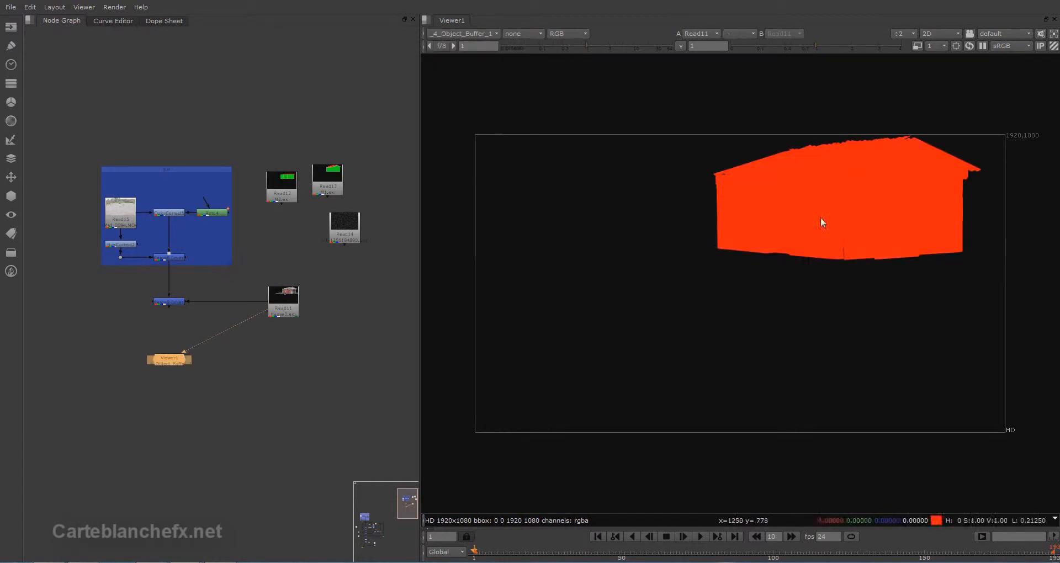
left_click(172, 302)
key("1")
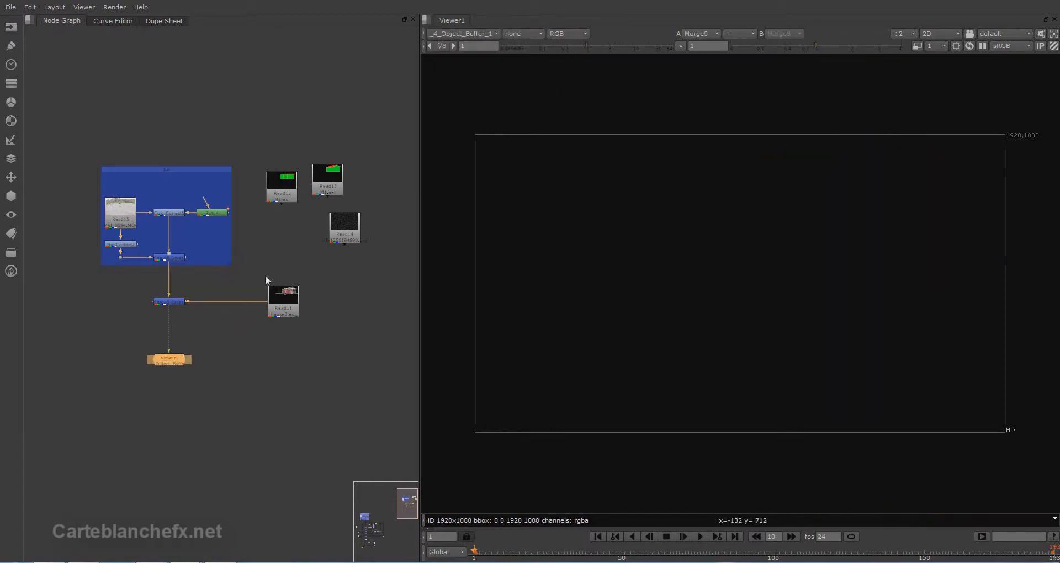
left_click(472, 33)
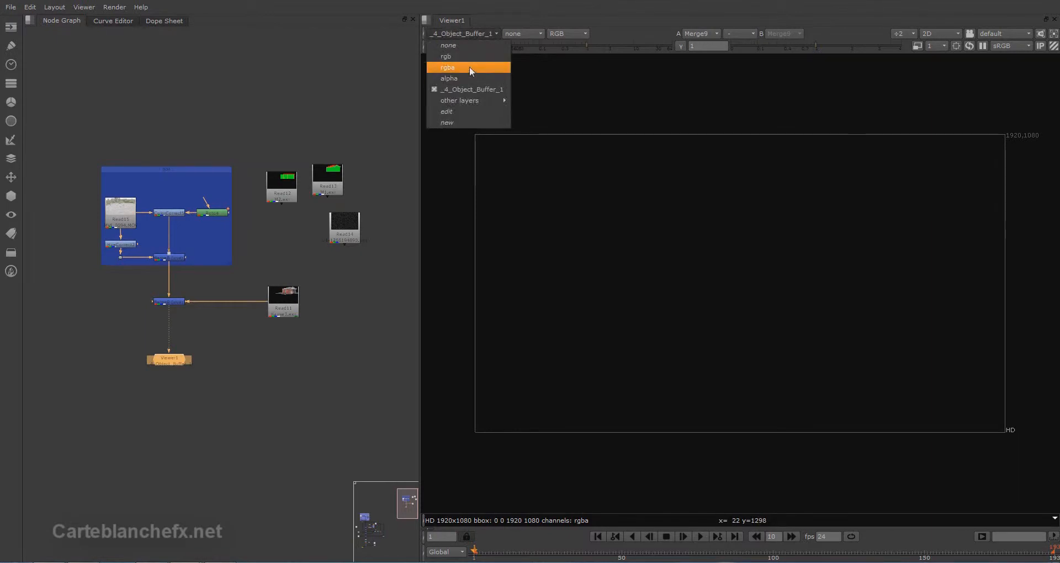
left_click(469, 66)
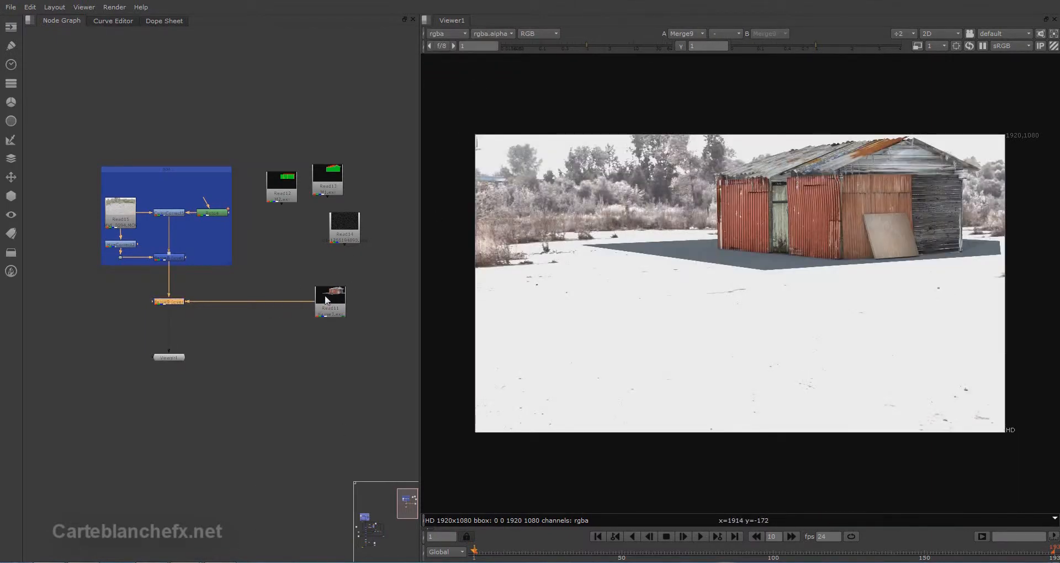
Step: Add a Shuffle node to the Read11 render with _4_Object_Buffer_1 as its first input
left_click(325, 301)
key("Tab")
type("sh")
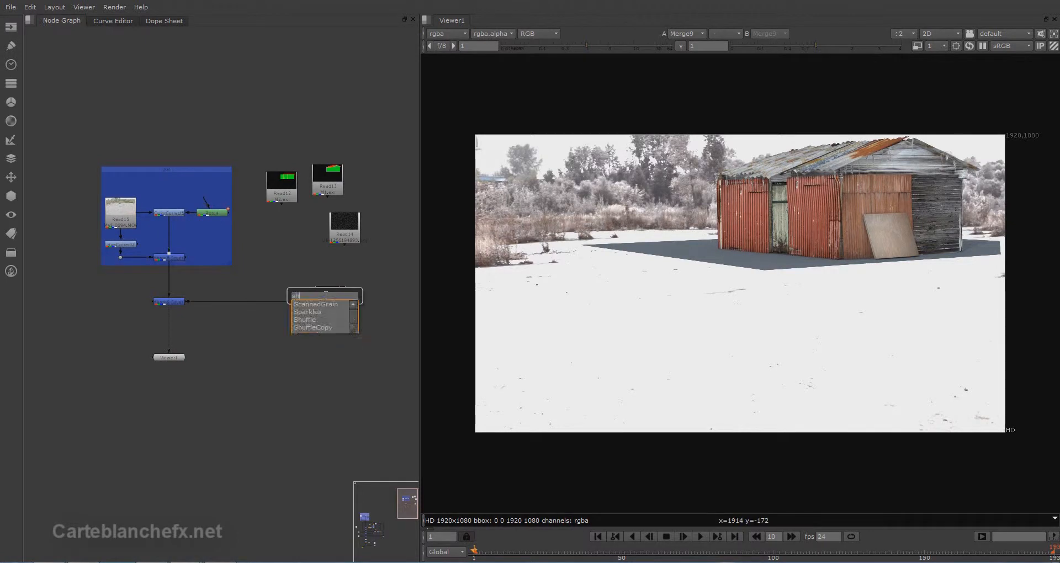
left_click(316, 303)
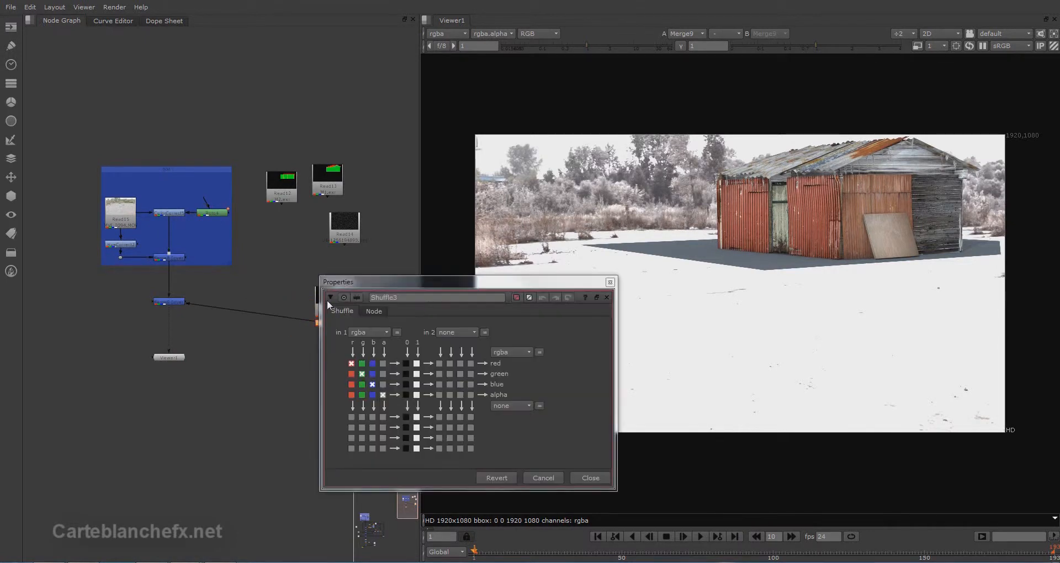
left_click(372, 332)
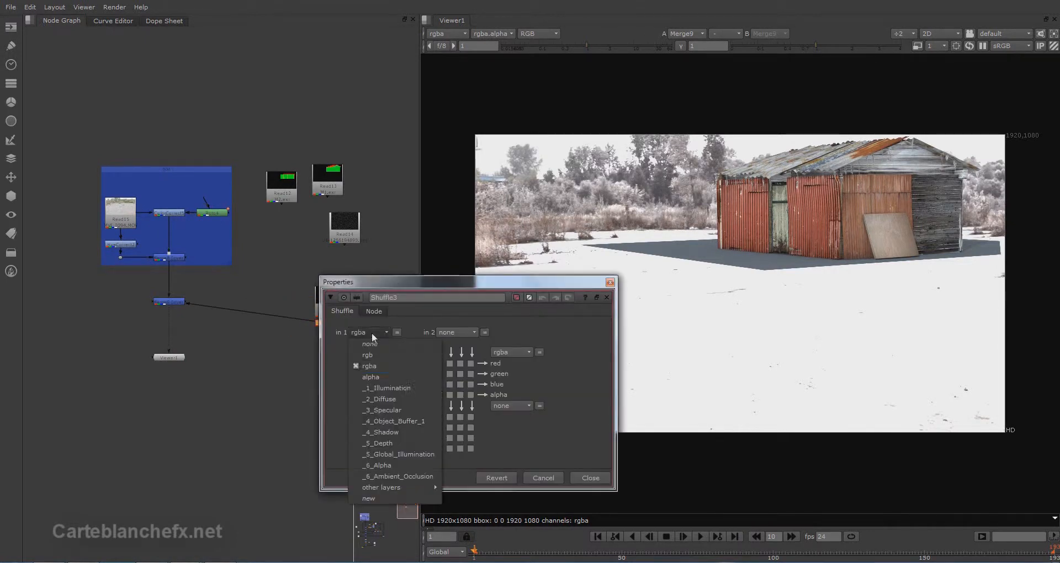
left_click(416, 421)
left_click(610, 282)
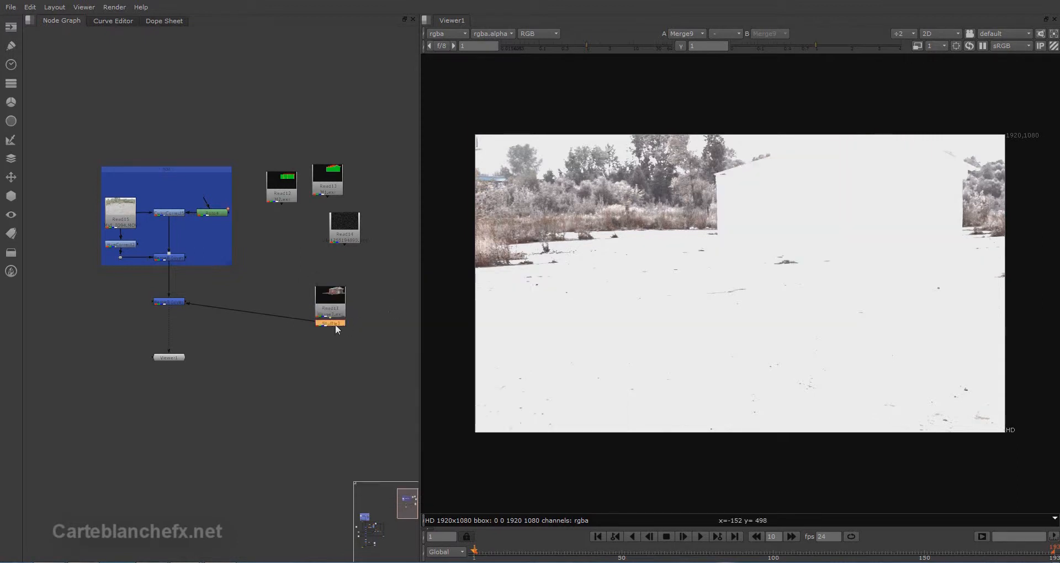
Step: Add a Copy node fed by Read11 and the Shuffle, copy rgba.red to rgba.alpha, and view the merged result
key("Tab")
type("cop")
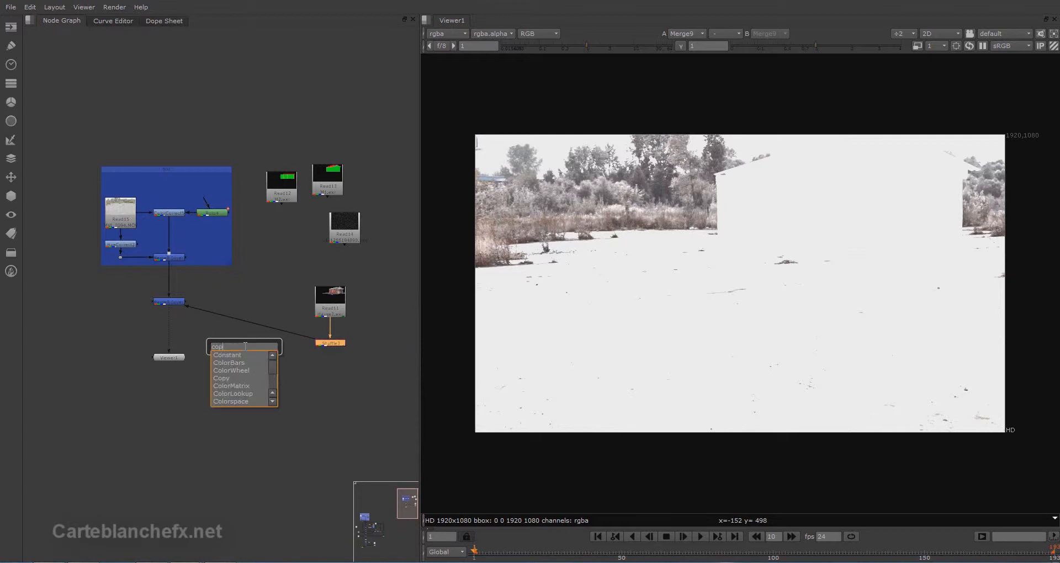
left_click(238, 354)
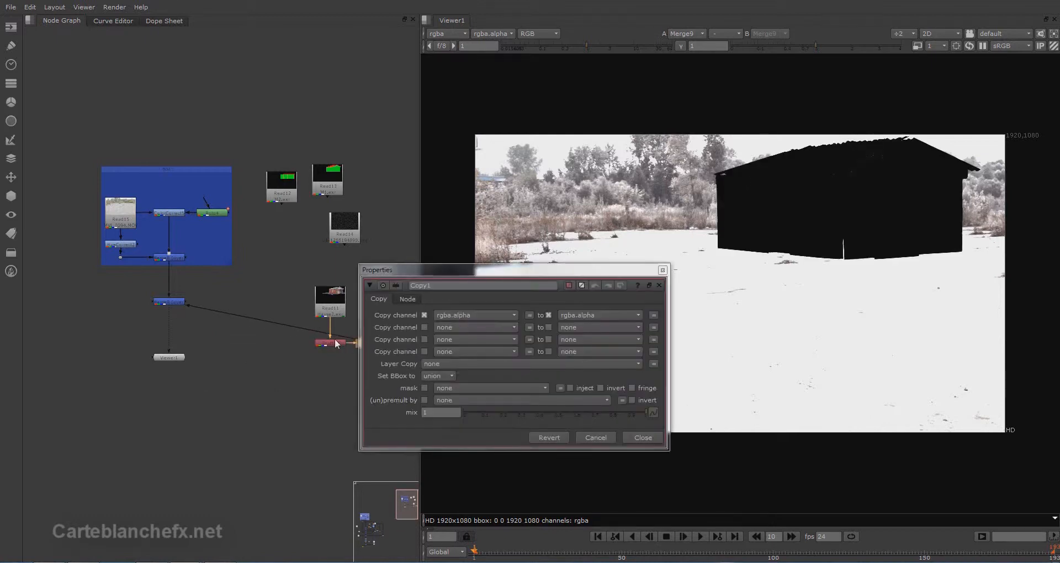
left_click_drag(420, 270, 448, 341)
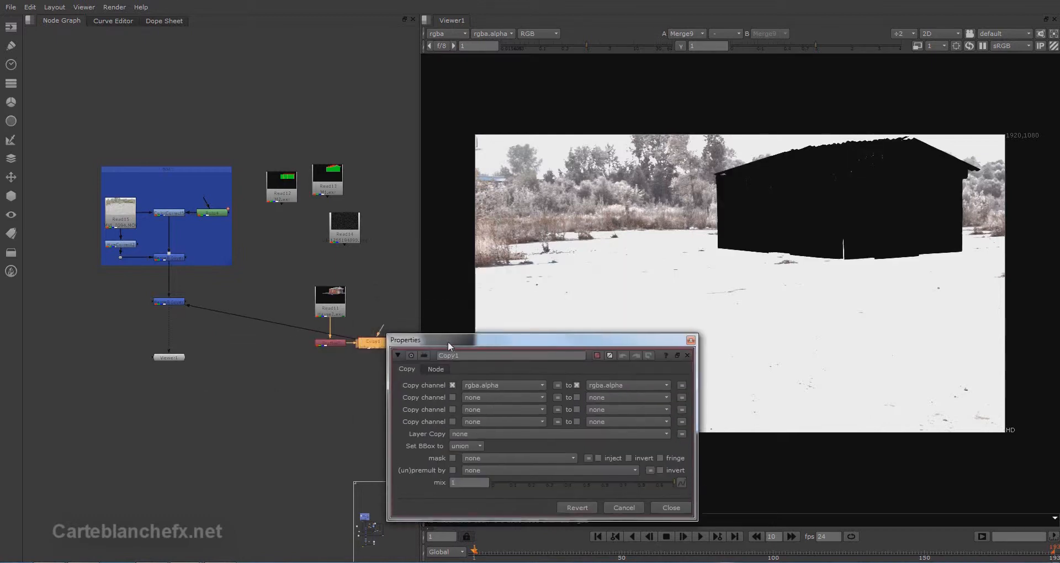
left_click_drag(367, 346, 338, 301)
left_click(485, 384)
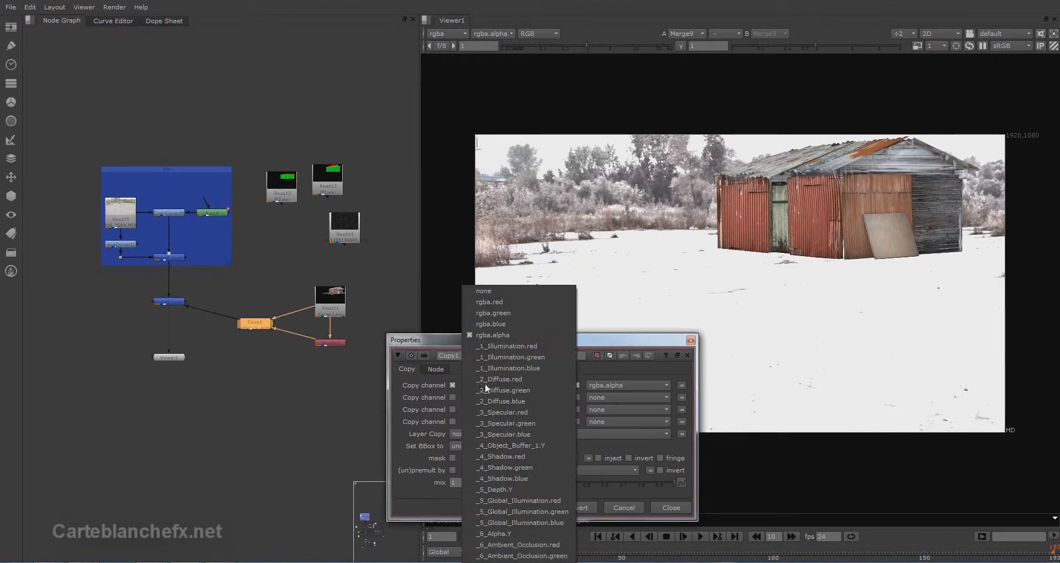
left_click(505, 303)
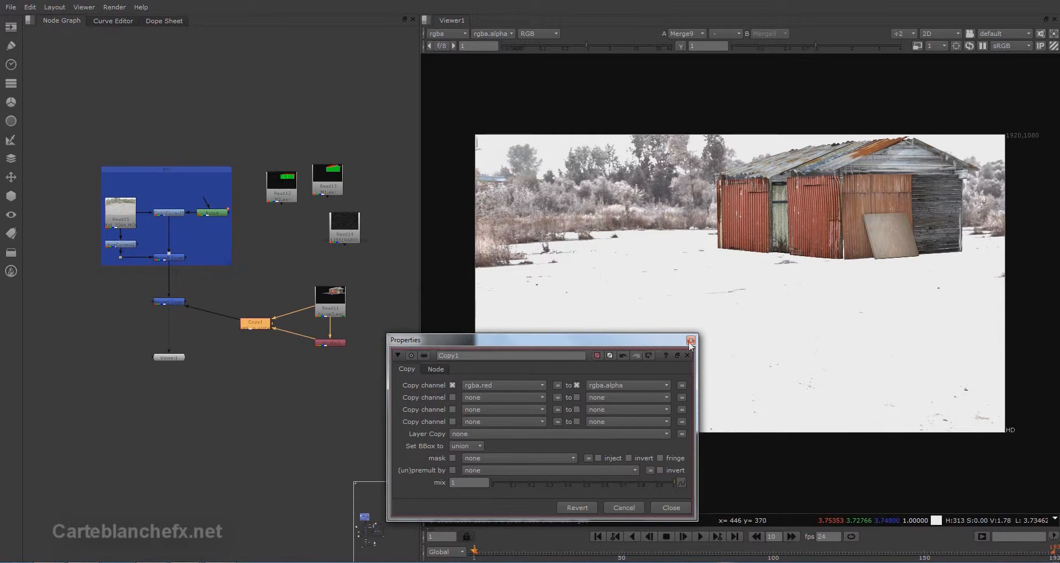
left_click(690, 340)
left_click(173, 300)
key("1")
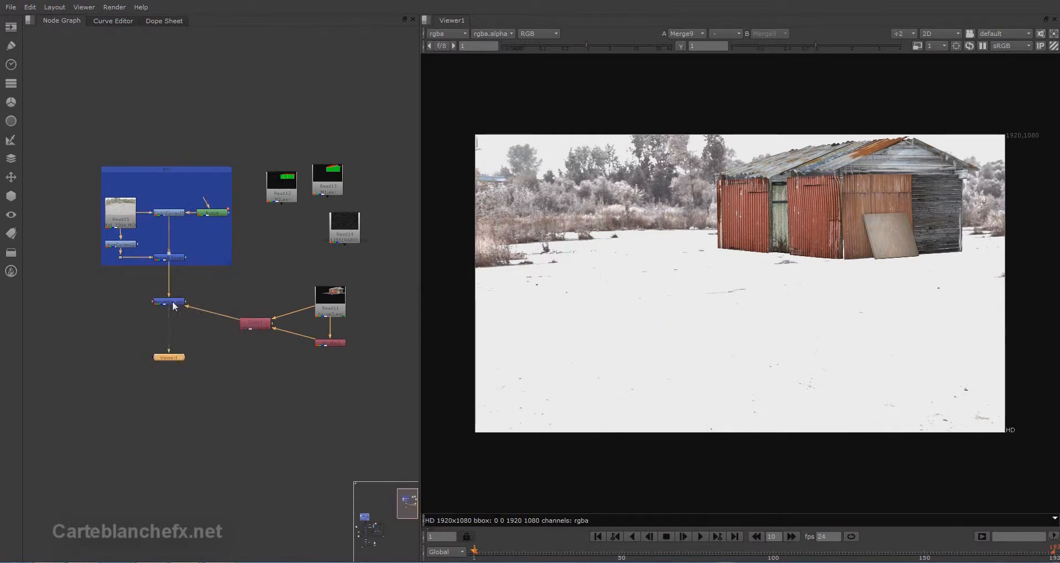
Step: Delete the Shuffle and Copy nodes between the Read11 render and the merge
left_click_drag(333, 346, 285, 352)
left_click_drag(223, 295, 308, 392)
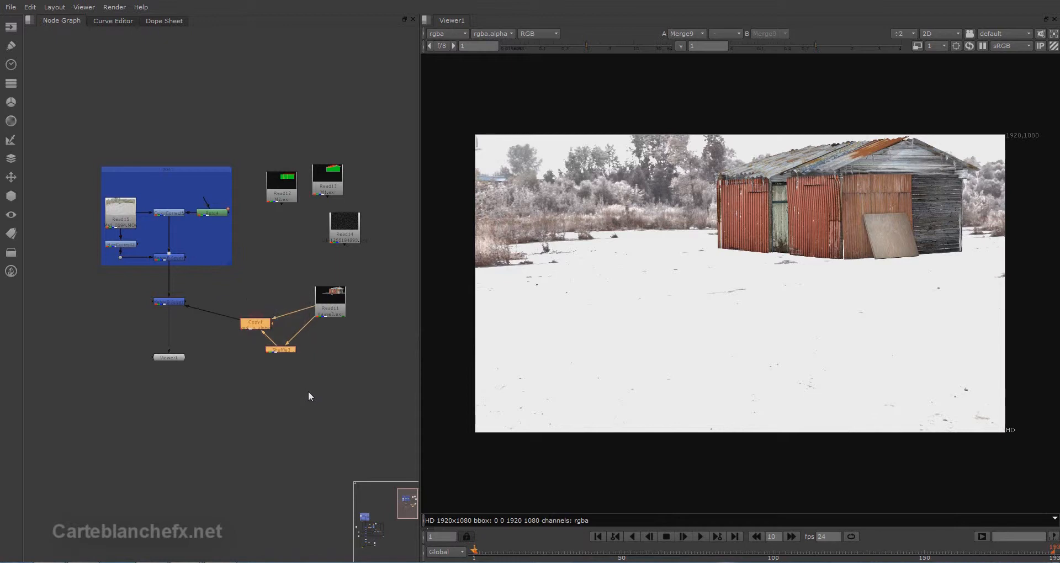
key("Delete")
Step: Add a ShuffleCopy node to the Read11 render and align it in line between the render and the merge
key("Tab")
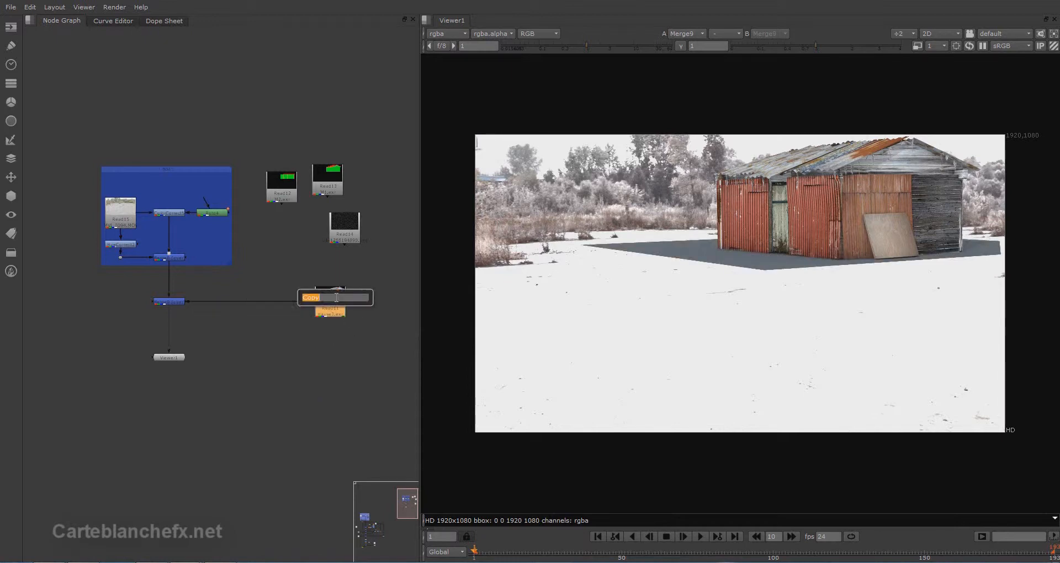
type("shu")
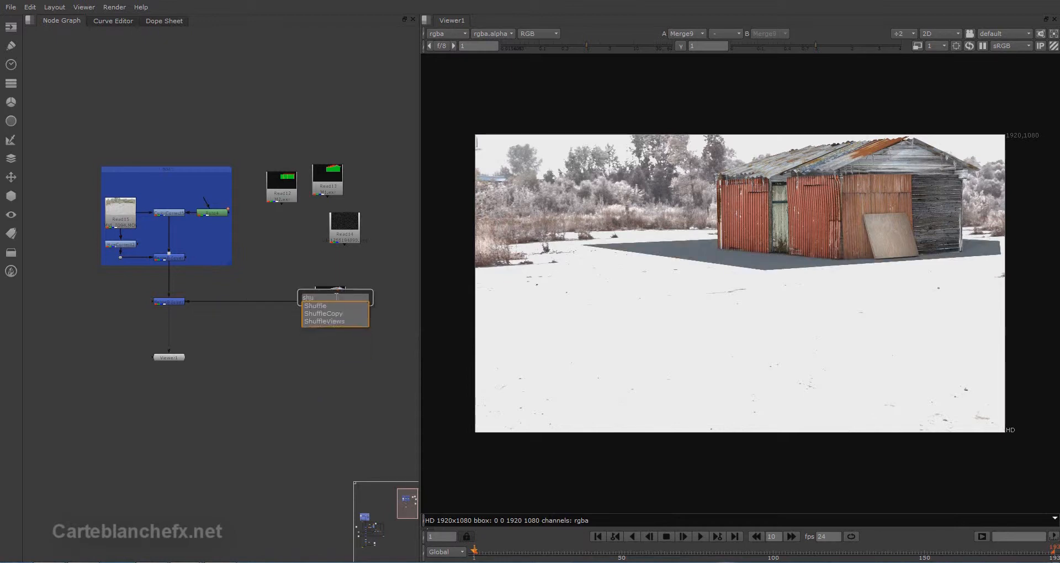
left_click(337, 314)
left_click(339, 316)
left_click_drag(336, 325, 280, 325)
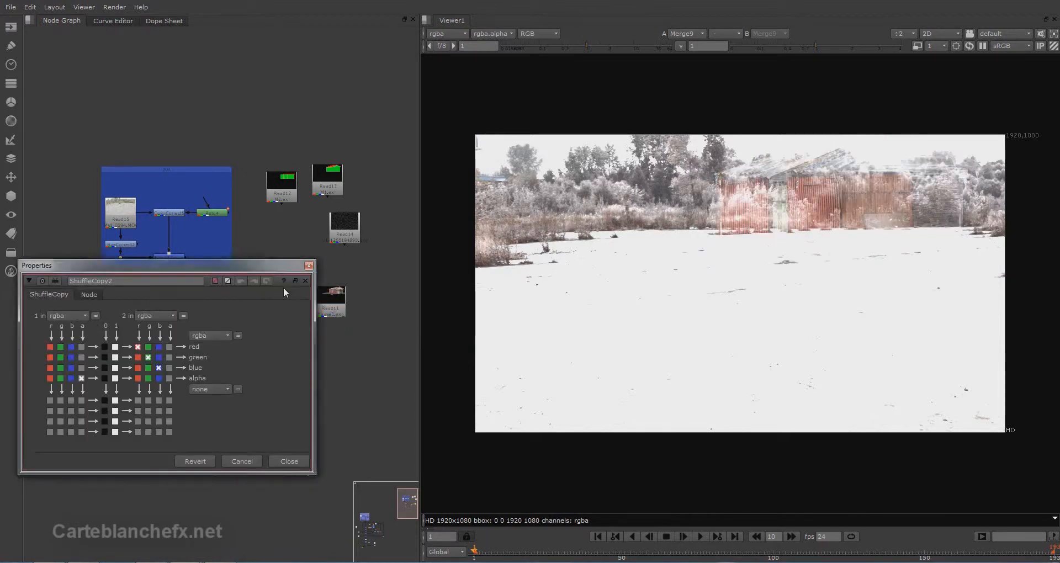
left_click_drag(280, 264, 291, 339)
mouse_move(260, 292)
left_mouse_down()
mouse_move(330, 294)
mouse_move(274, 302)
left_mouse_up()
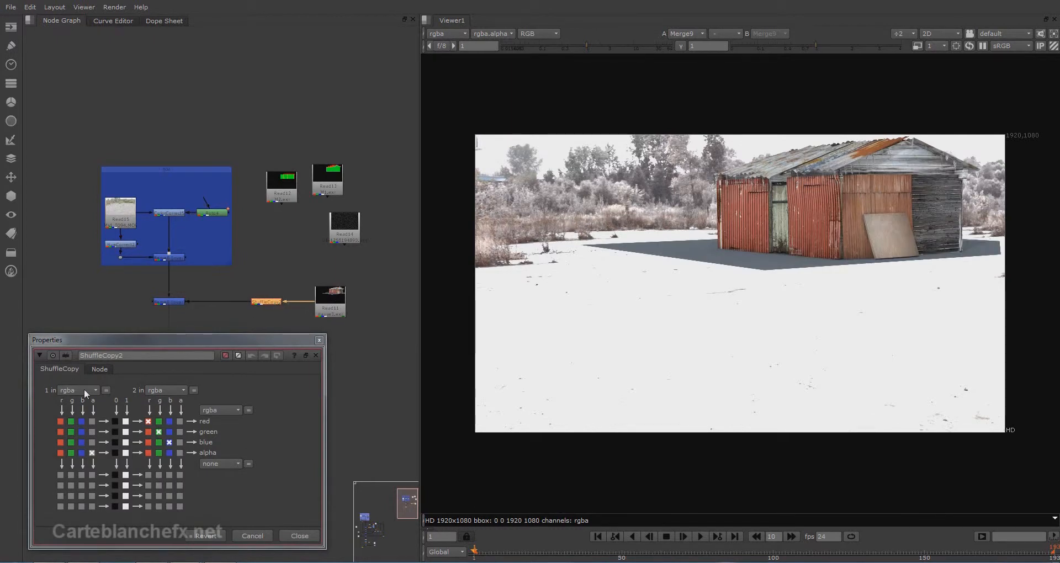
Step: Set the ShuffleCopy's first input to _4_Object_Buffer_1 for the alpha and view the merged result
left_click(84, 388)
left_click(116, 472)
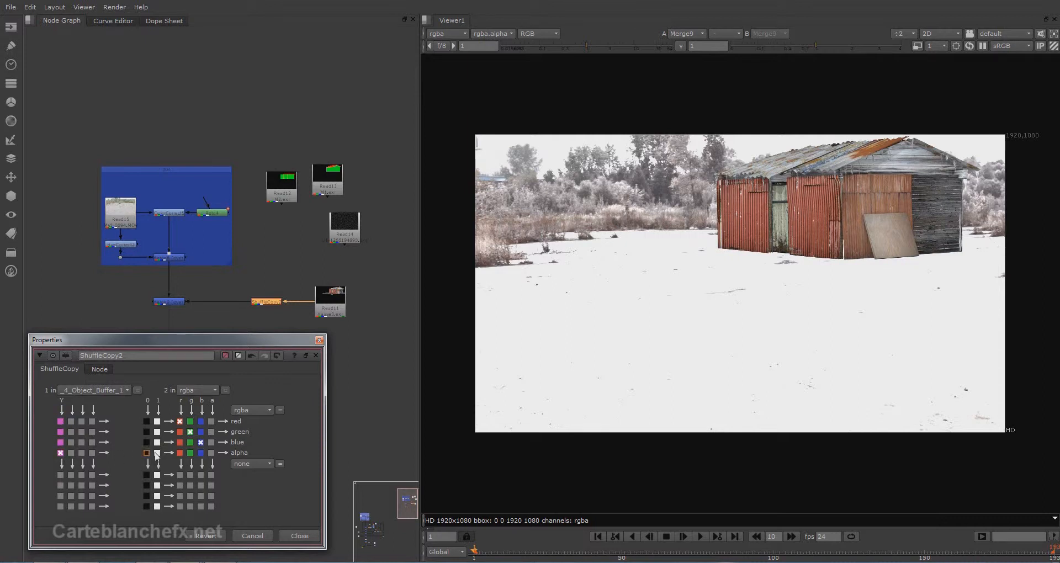
left_click(319, 340)
left_click(168, 301)
key("1")
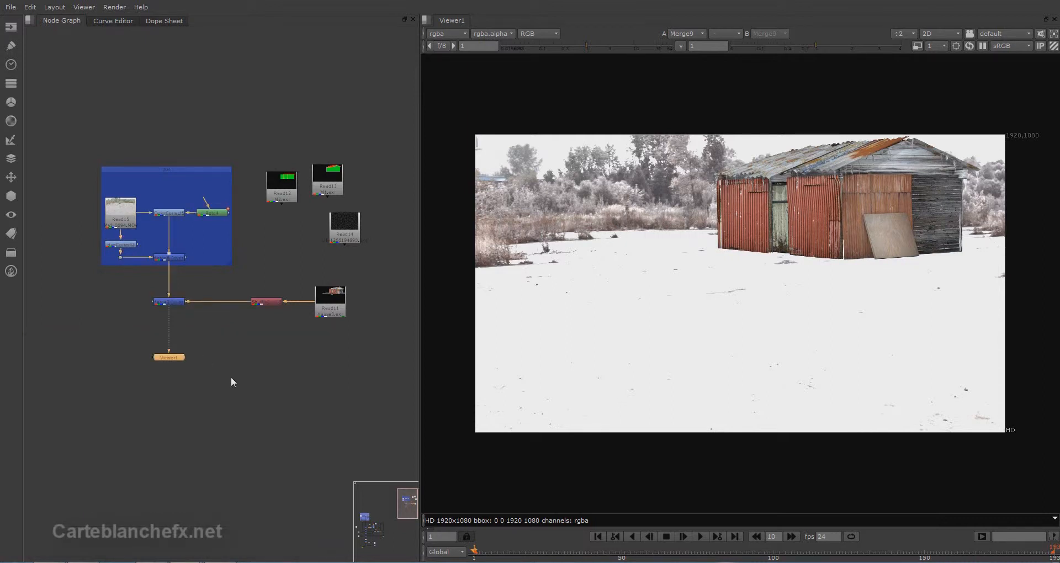
Step: Add a Shuffle node connected beneath the Read11 render and set its first input to _4_Shadow
left_click(235, 410)
middle_click_drag(235, 410, 241, 409)
key("Tab")
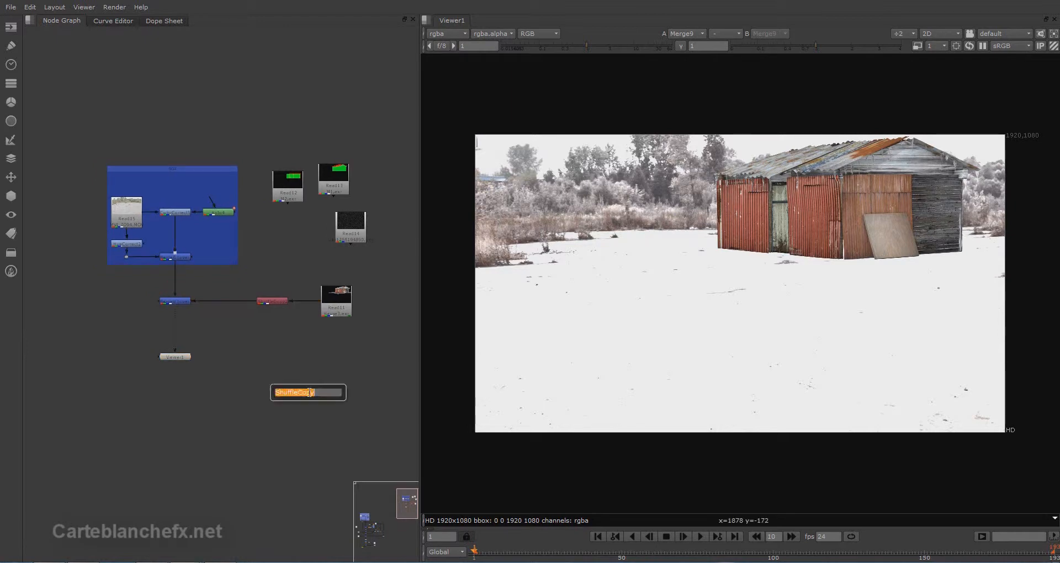
type("shu")
left_click(291, 401)
left_click_drag(307, 385, 326, 292)
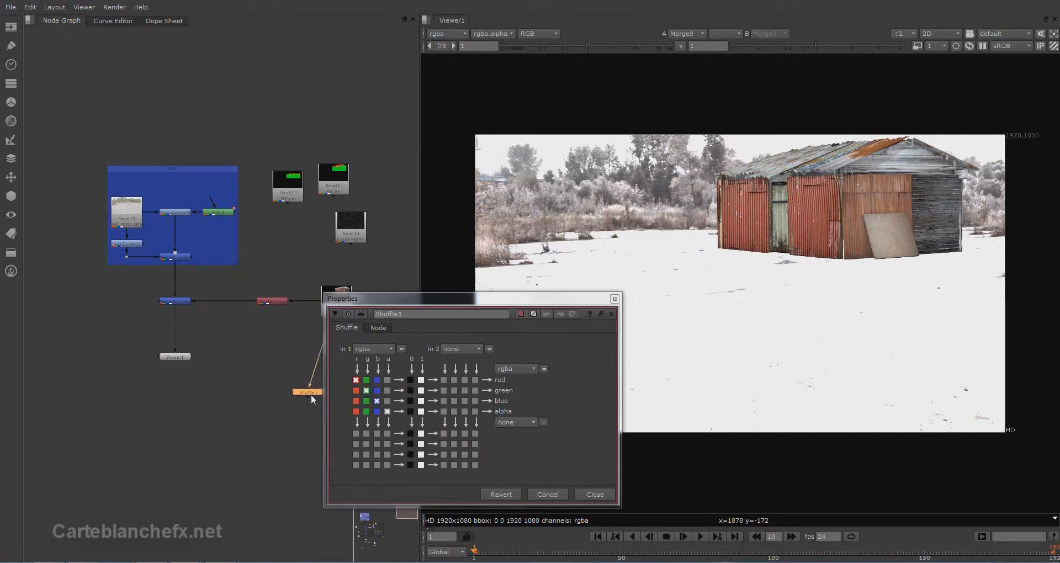
left_click(372, 349)
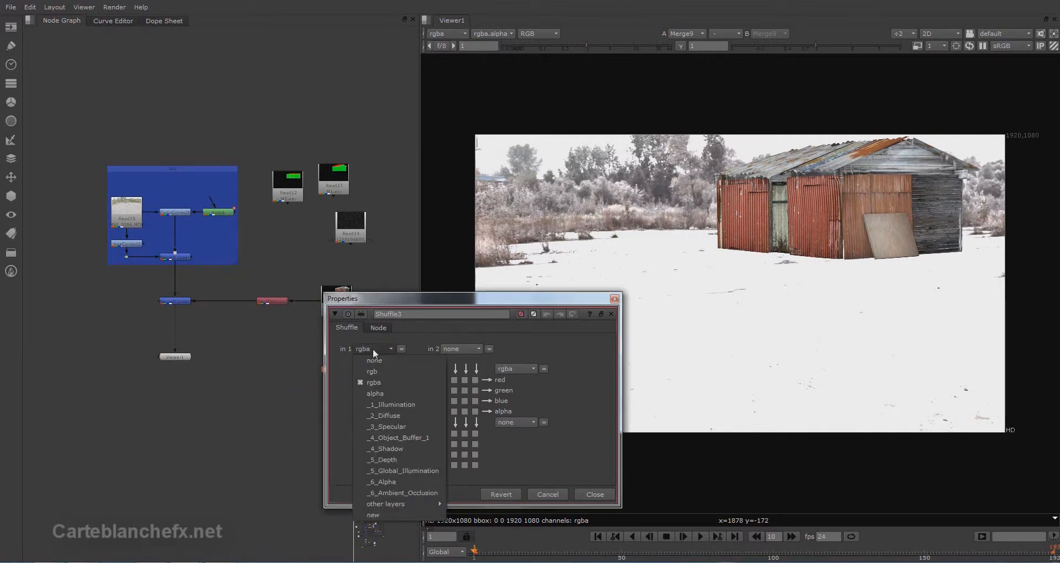
left_click(422, 448)
left_click(614, 298)
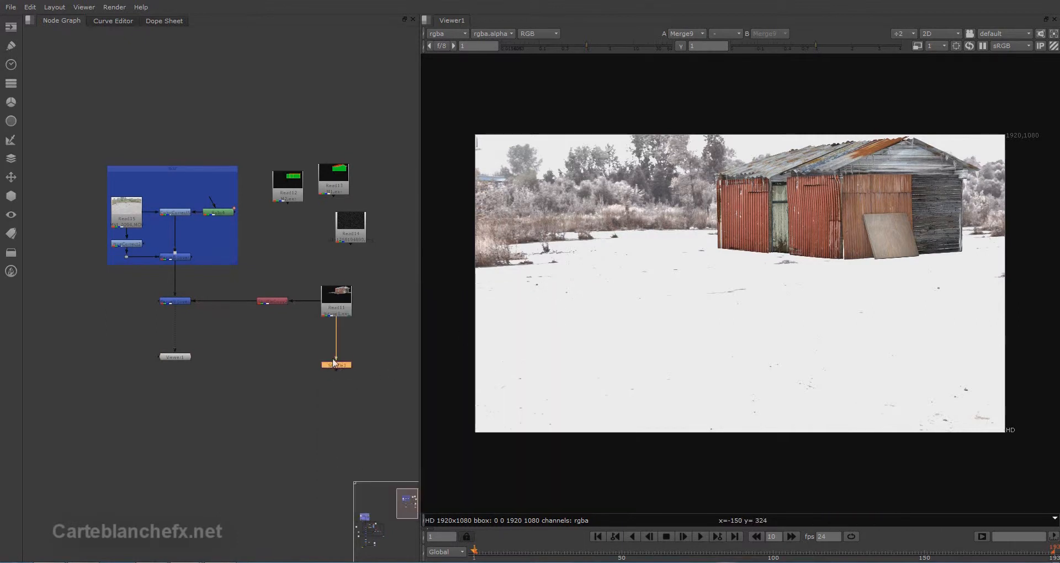
Step: Merge the shadow Shuffle into the main composite below the shack merge and set the new Merge's operation to multiply
key("m")
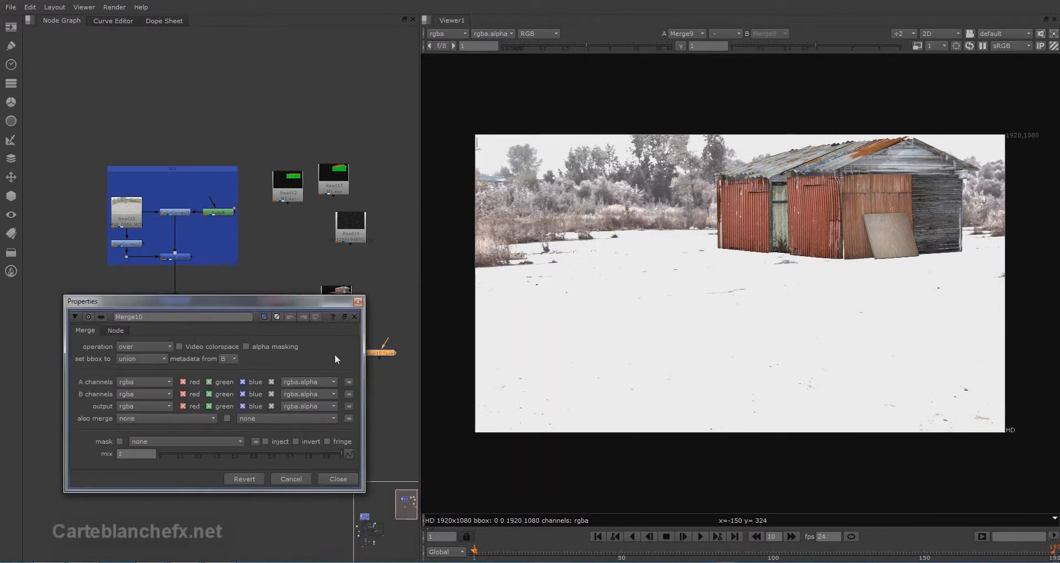
left_click_drag(350, 303, 350, 393)
left_click_drag(379, 353, 174, 334)
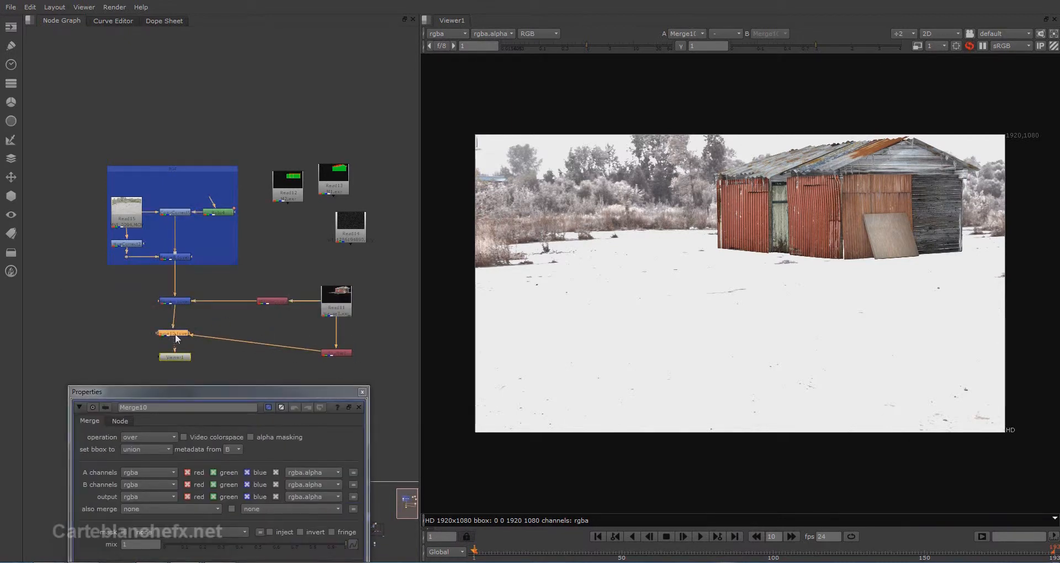
left_click(169, 437)
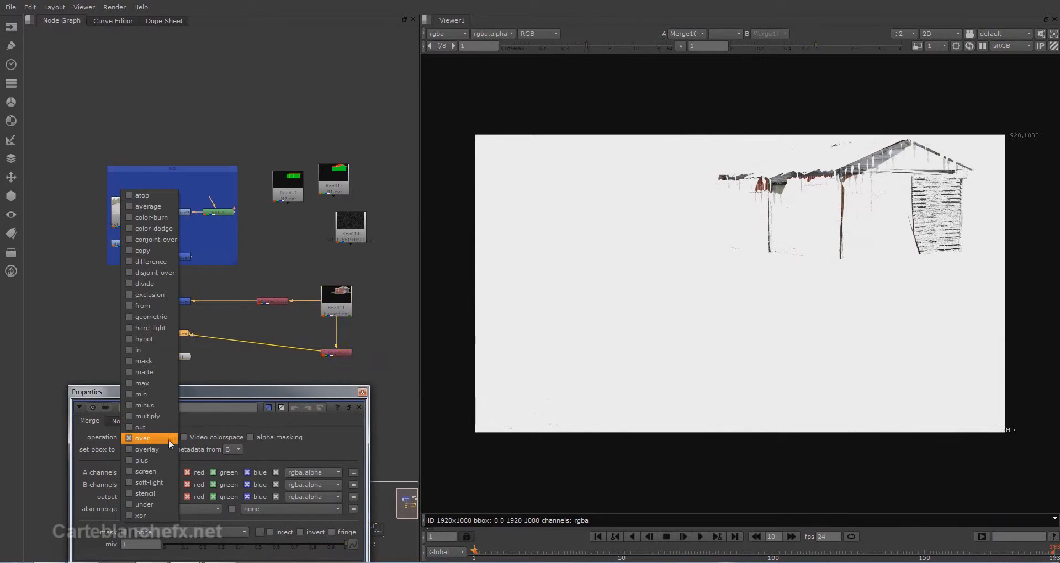
left_click(164, 416)
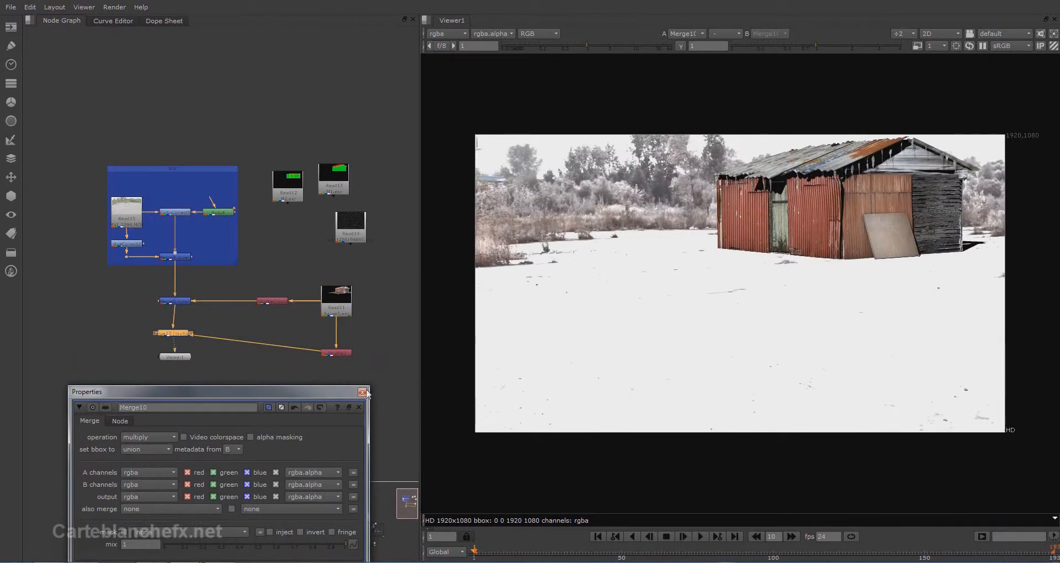
Step: Move the Viewer node down and align the multiply merge level with the shadow Shuffle
left_click_drag(178, 357, 175, 380)
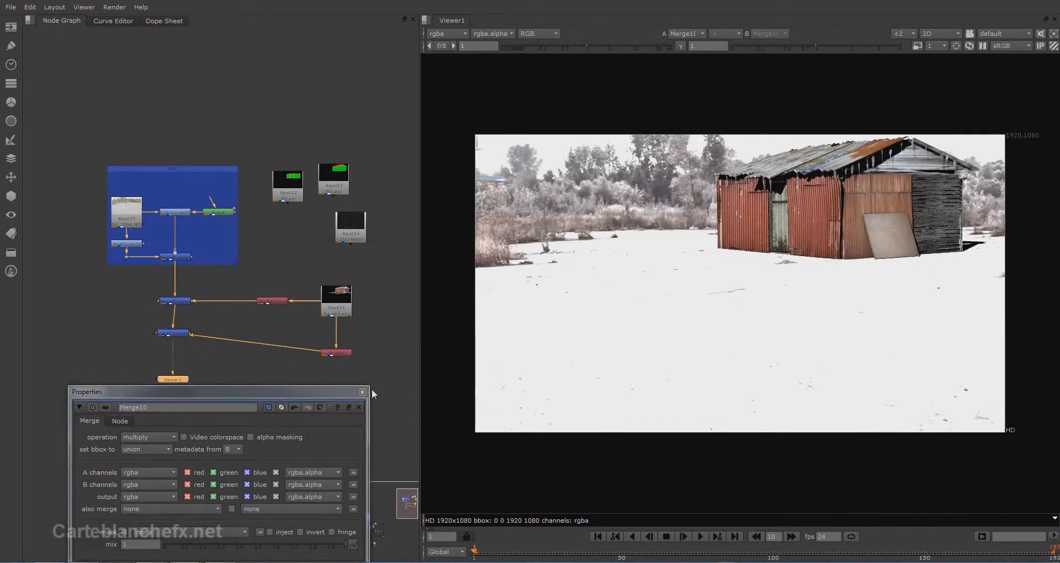
left_click(362, 391)
left_click_drag(174, 335, 177, 353)
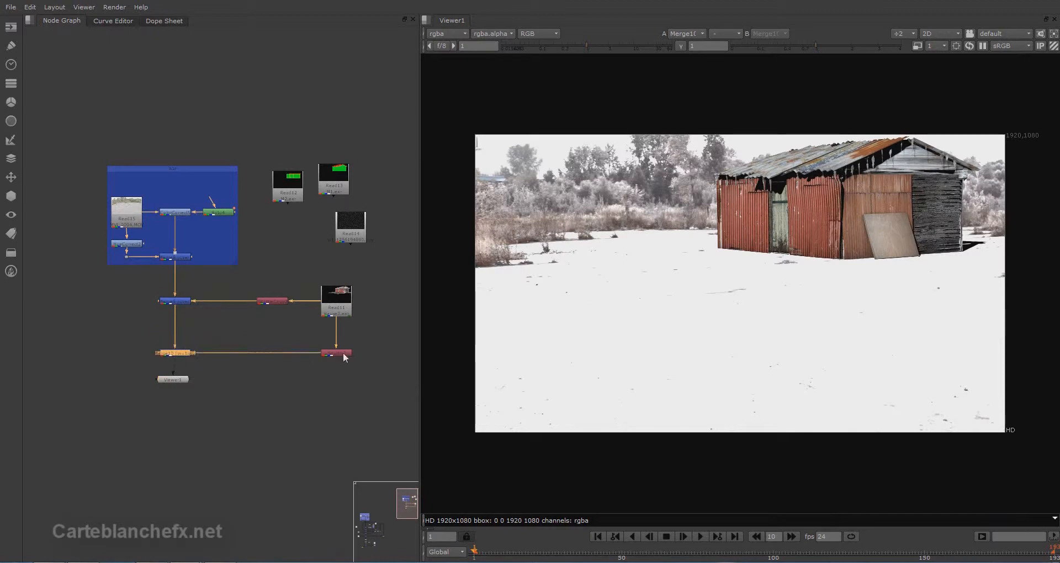
left_click(321, 404)
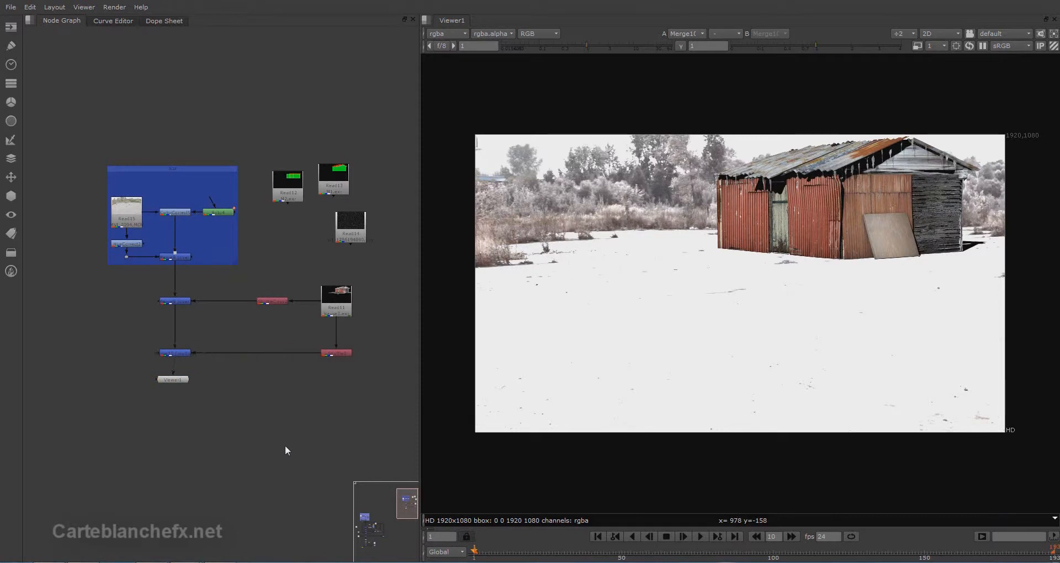
Step: Mask the multiply merge with the ShuffleCopy's alpha, invert the mask, and level the merge with the shadow Shuffle again
scroll(189, 353, "up", 3)
scroll(189, 353, "up", 1)
left_click_drag(178, 360, 179, 396)
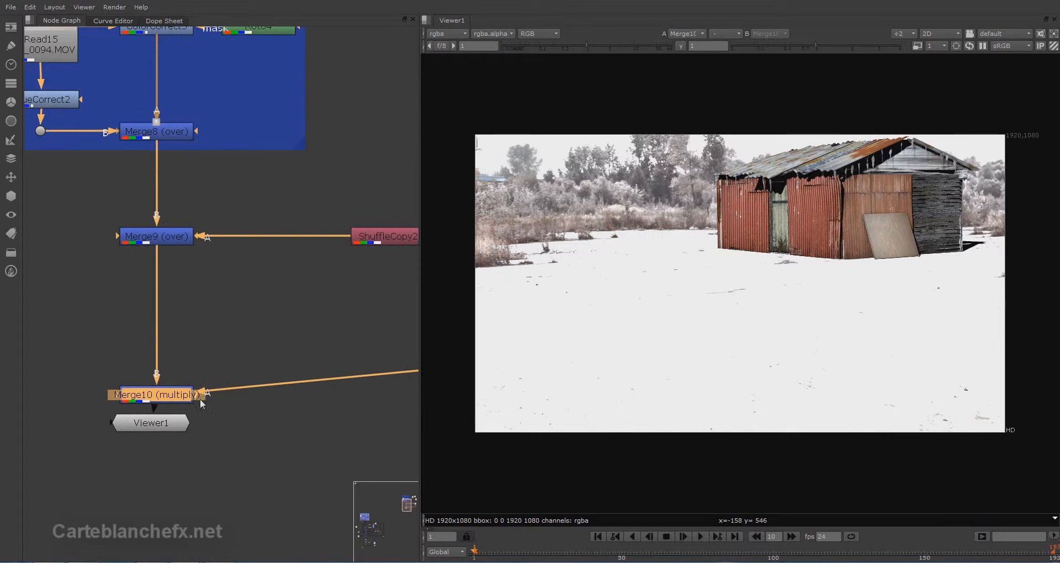
left_click_drag(287, 352, 392, 239)
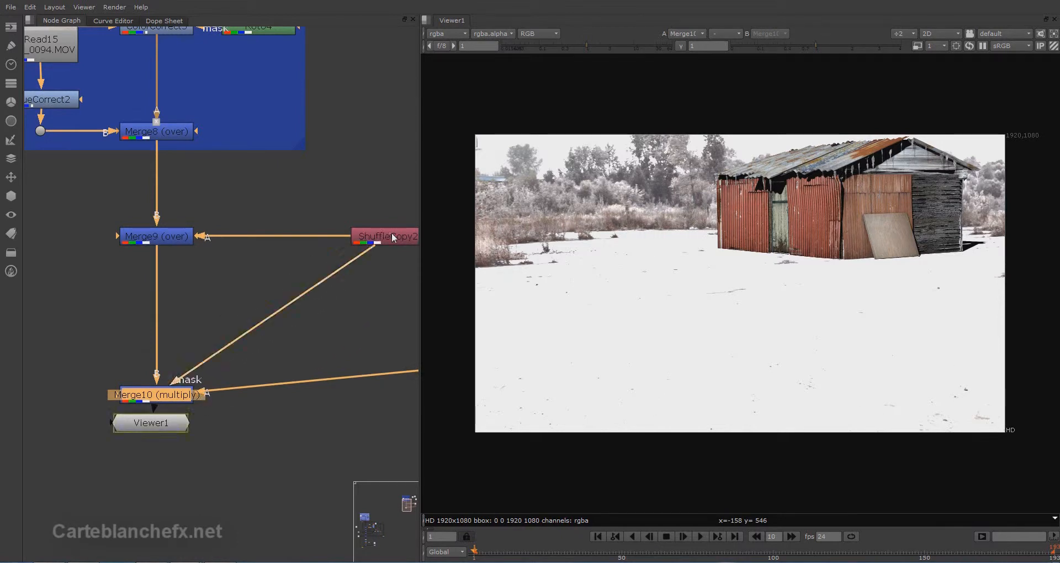
double_click(164, 396)
left_click_drag(211, 407, 230, 278)
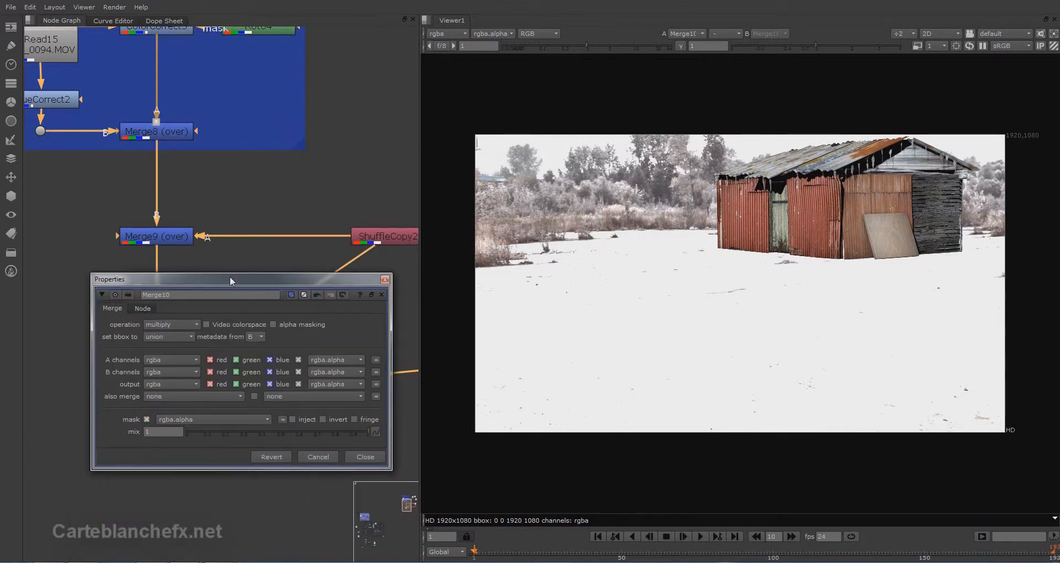
left_click(323, 420)
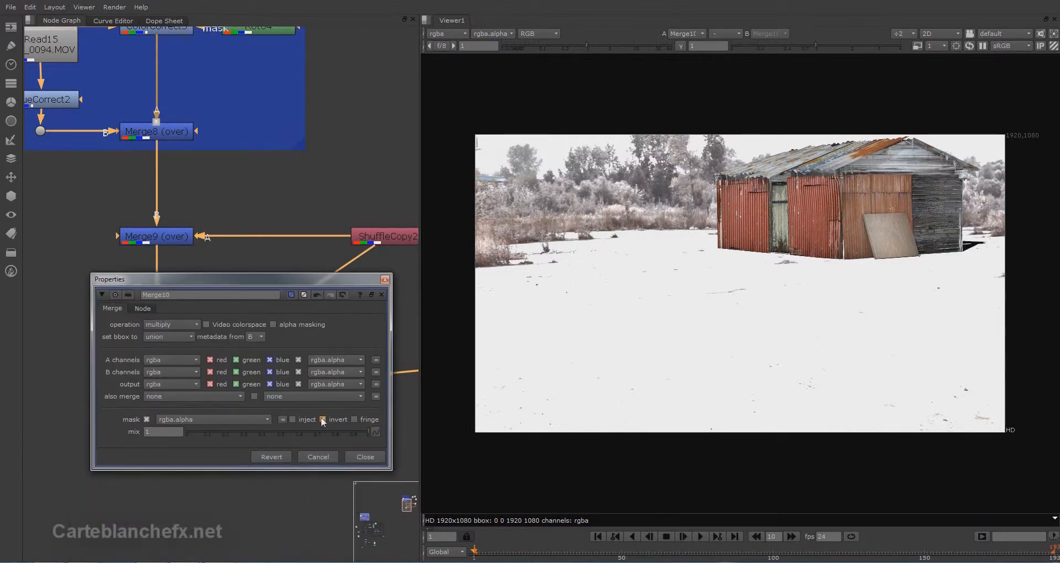
left_click(385, 280)
left_click_drag(174, 399, 169, 364)
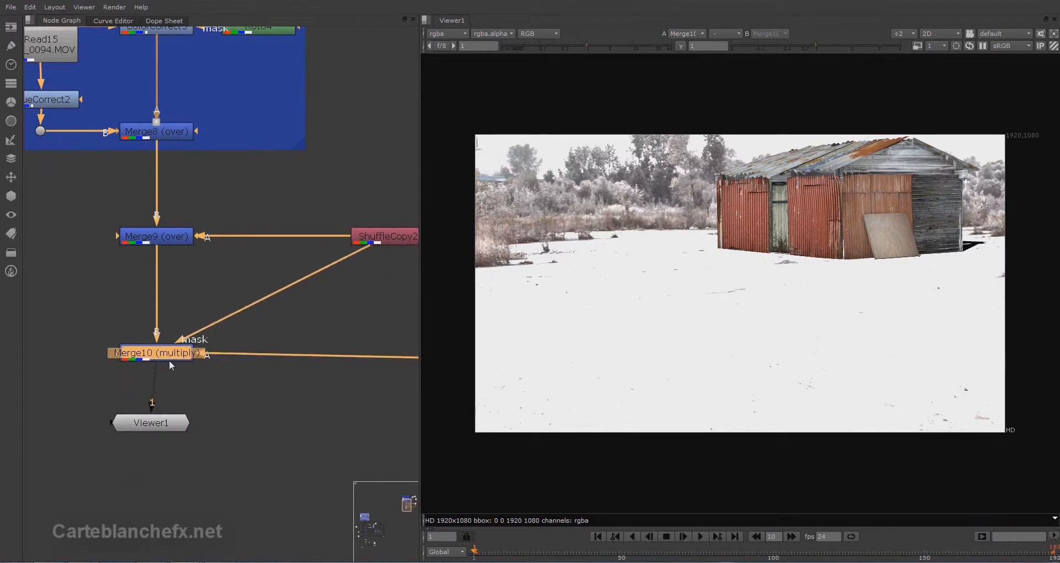
Step: Insert an Erode (blur) node between the ShuffleCopy and the shack merge, and offset it above the connection line
scroll(250, 310, "down", 2)
scroll(249, 309, "down", 2)
scroll(277, 288, "down", 1)
middle_click_drag(277, 288, 231, 323)
left_click(256, 409)
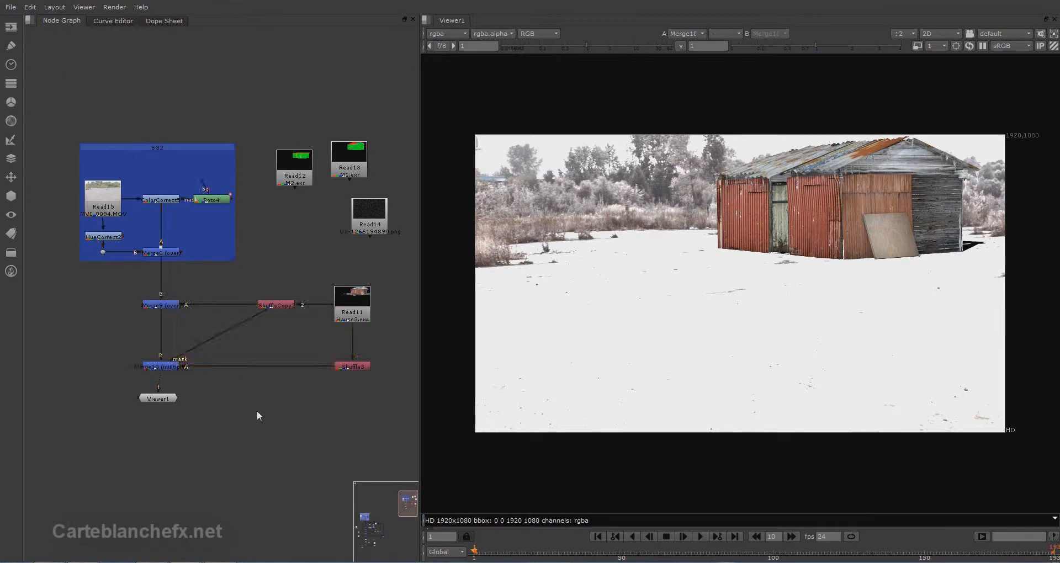
middle_click_drag(257, 411, 277, 414)
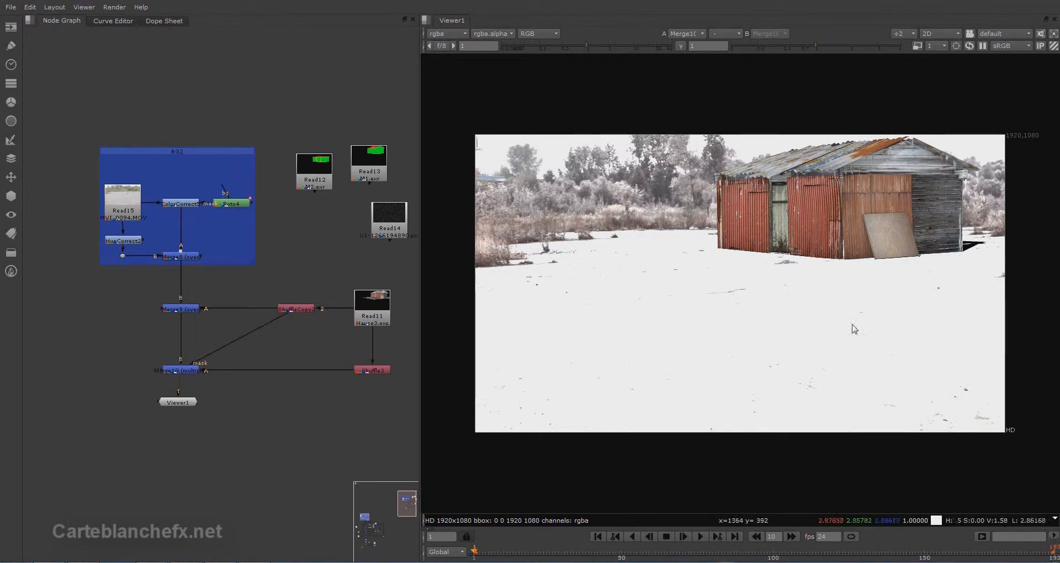
scroll(898, 259, "up", 2)
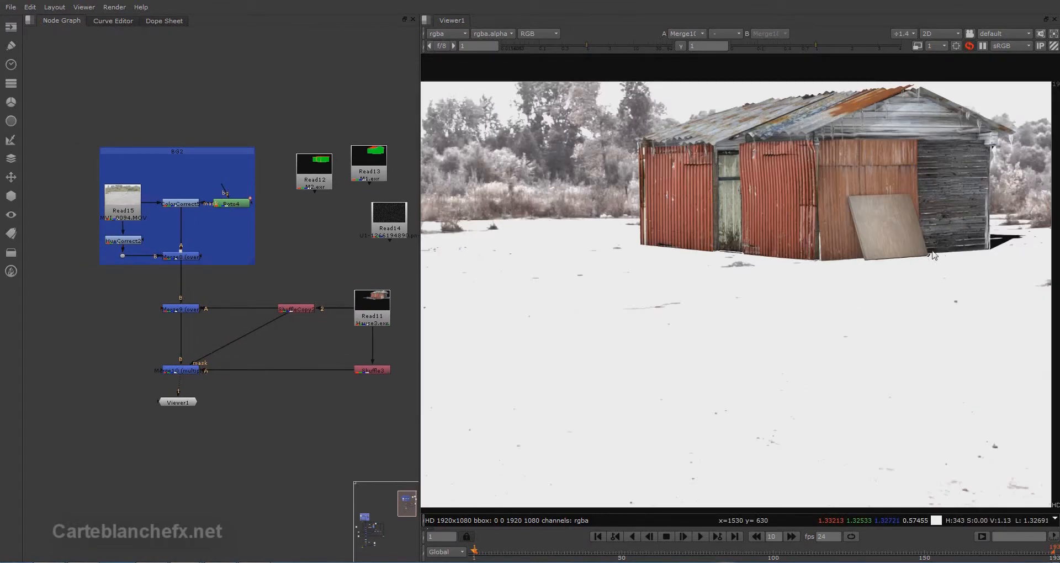
scroll(944, 266, "up", 2)
middle_click_drag(944, 269, 731, 330)
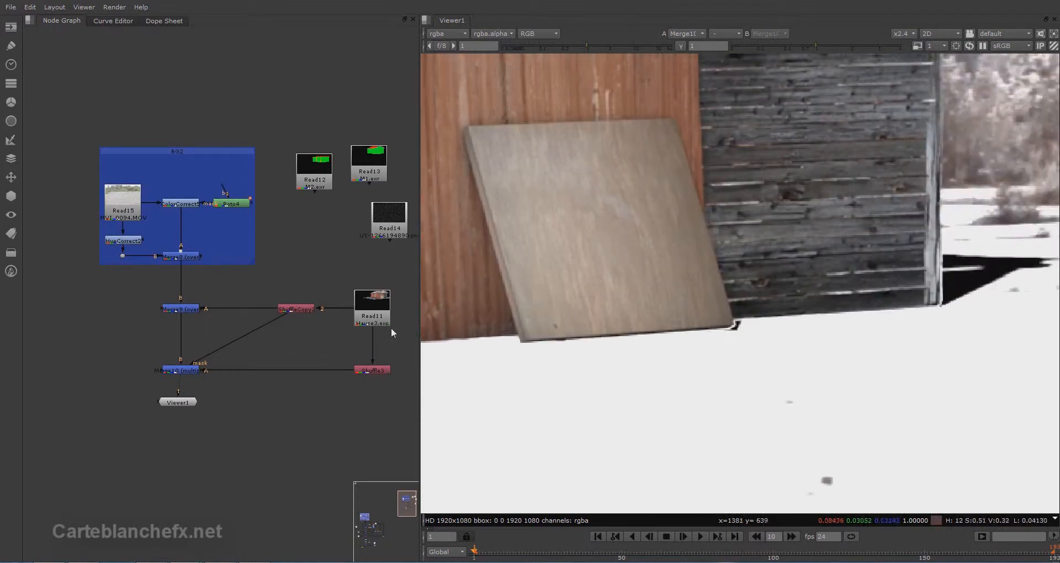
key("Tab")
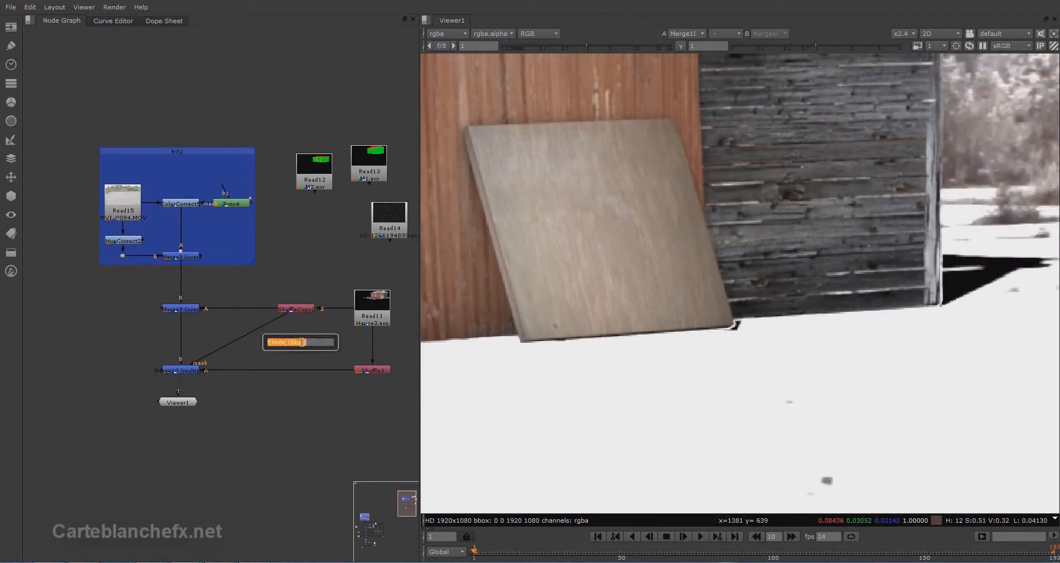
key("Return")
left_click_drag(301, 342, 241, 308)
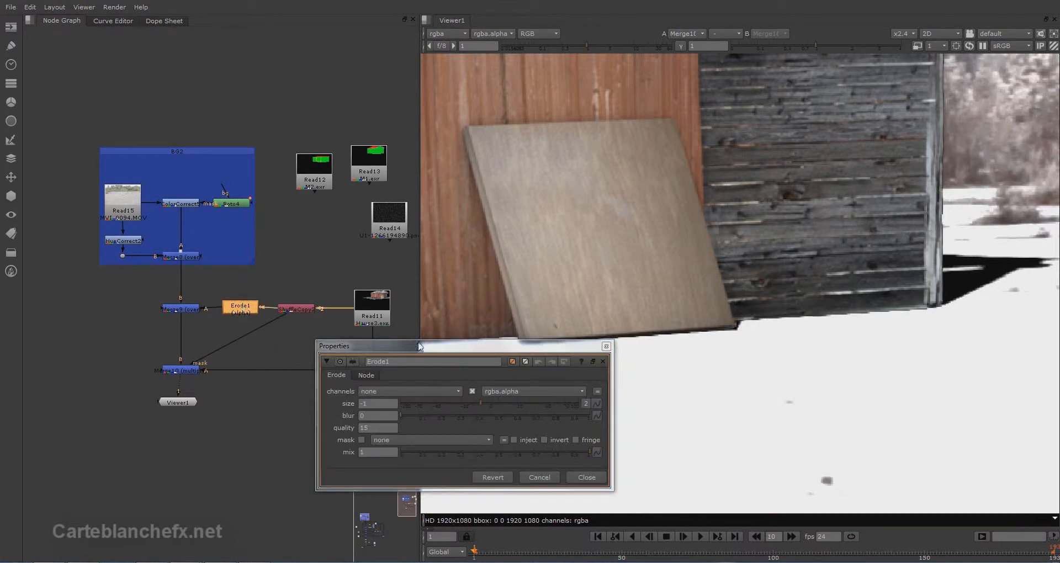
left_click(605, 346)
left_click_drag(240, 308, 245, 286)
Step: Add an unconnected Roto node near the Erode node and make room to draw in the viewer
scroll(599, 216, "down", 5)
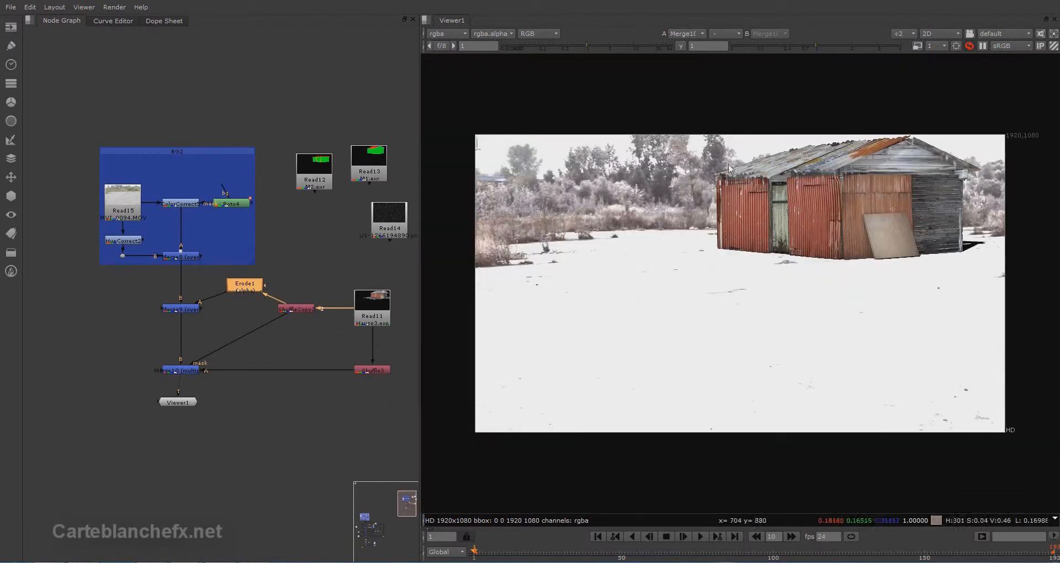
scroll(809, 153, "up", 6)
scroll(782, 223, "down", 5)
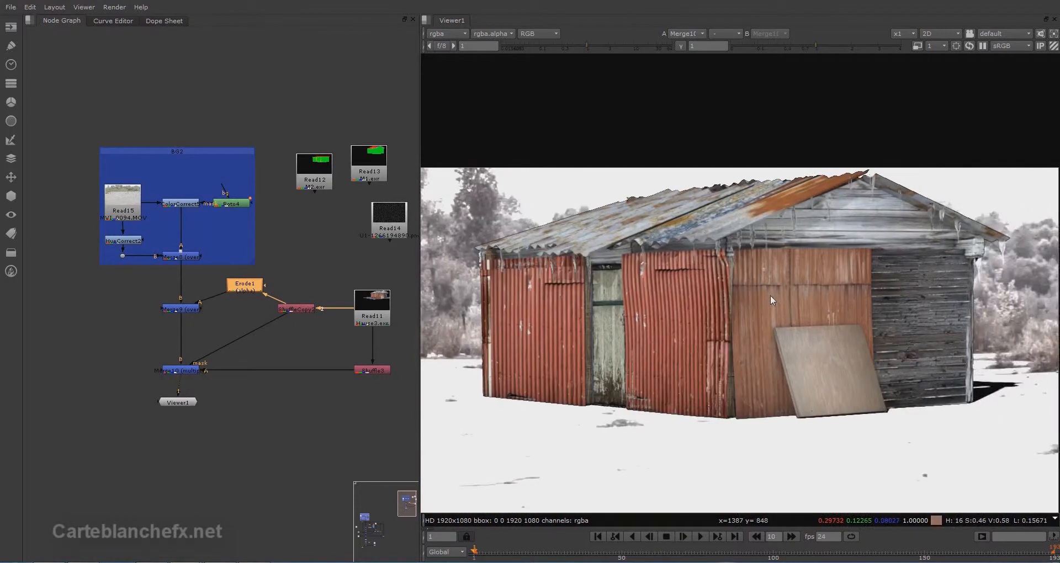
left_click(310, 263)
key("Tab")
type("rot")
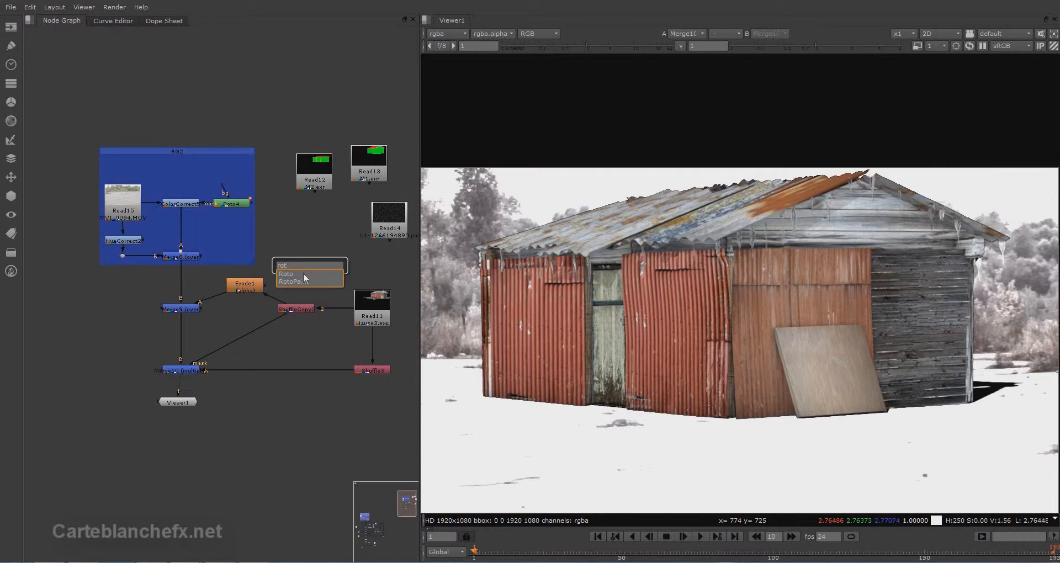
key("Return")
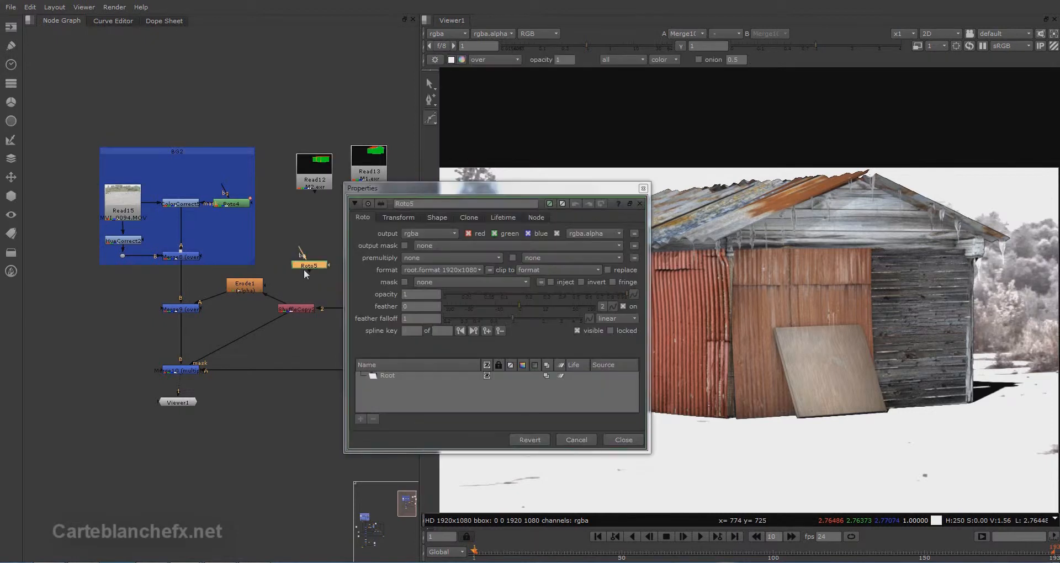
left_click_drag(414, 188, 194, 270)
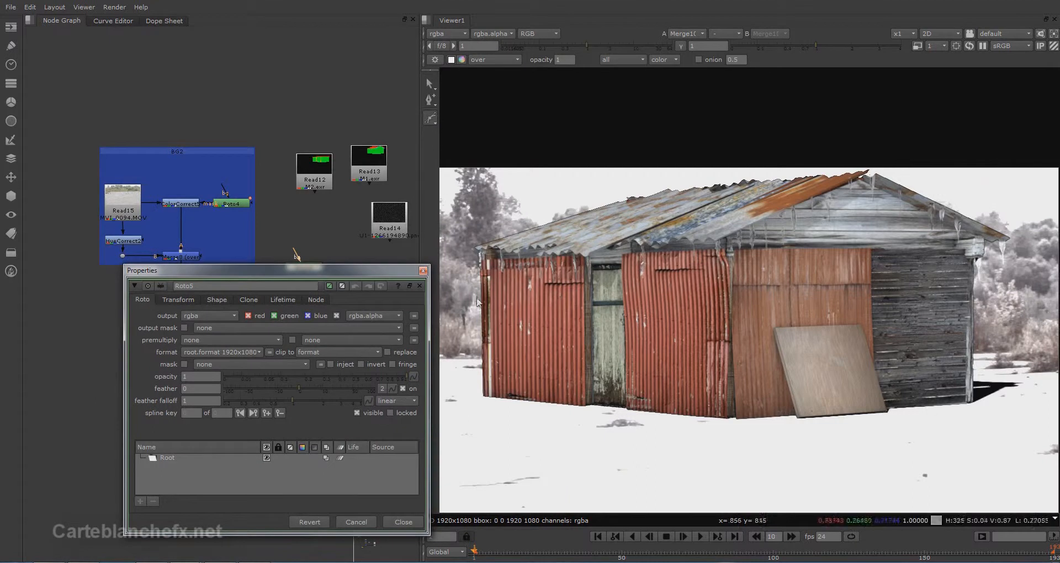
Step: Draw a closed Bezier roto shape enclosing the shack's roof and upper walls, running its lower edge across the walls above the snow
left_click(462, 350)
left_click(551, 368)
left_click(589, 366)
left_click(626, 364)
left_click_drag(720, 381, 750, 378)
left_click_drag(870, 376, 905, 372)
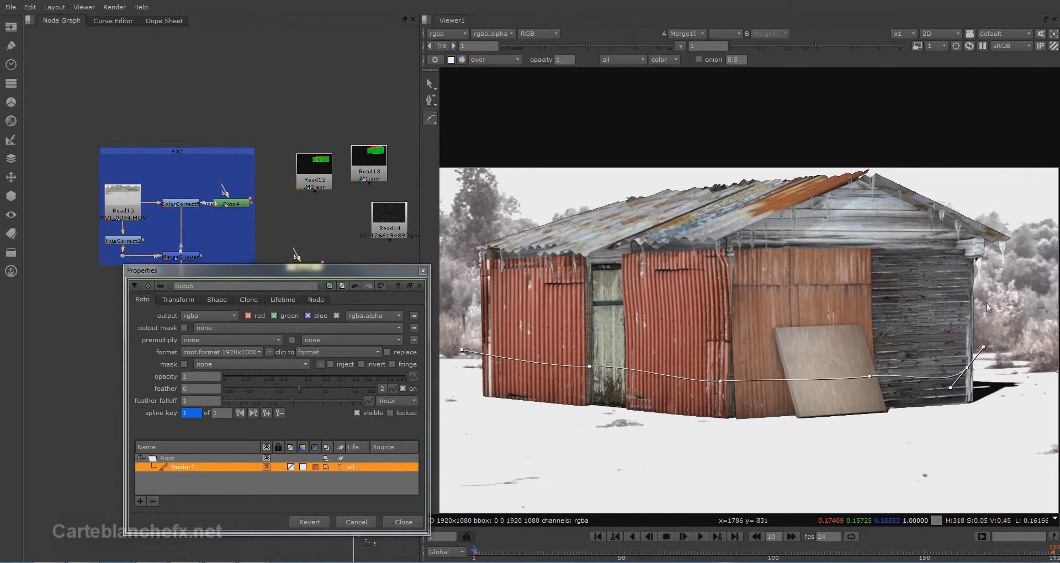
left_click(1001, 269)
left_click_drag(1042, 195, 1034, 172)
left_click_drag(494, 143, 476, 149)
middle_click_drag(491, 221, 553, 207)
left_click_drag(484, 252, 485, 269)
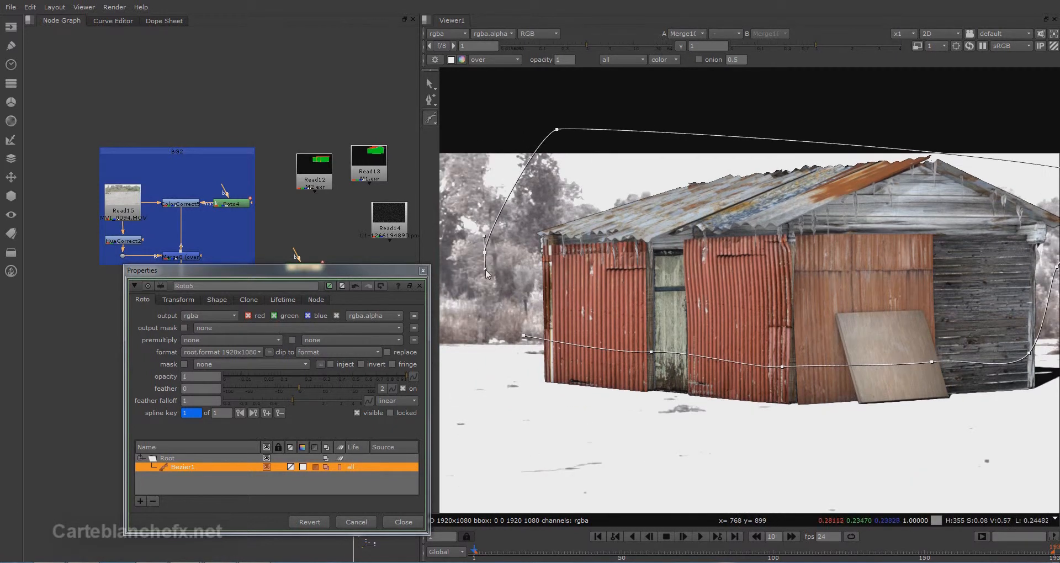
left_click(523, 336)
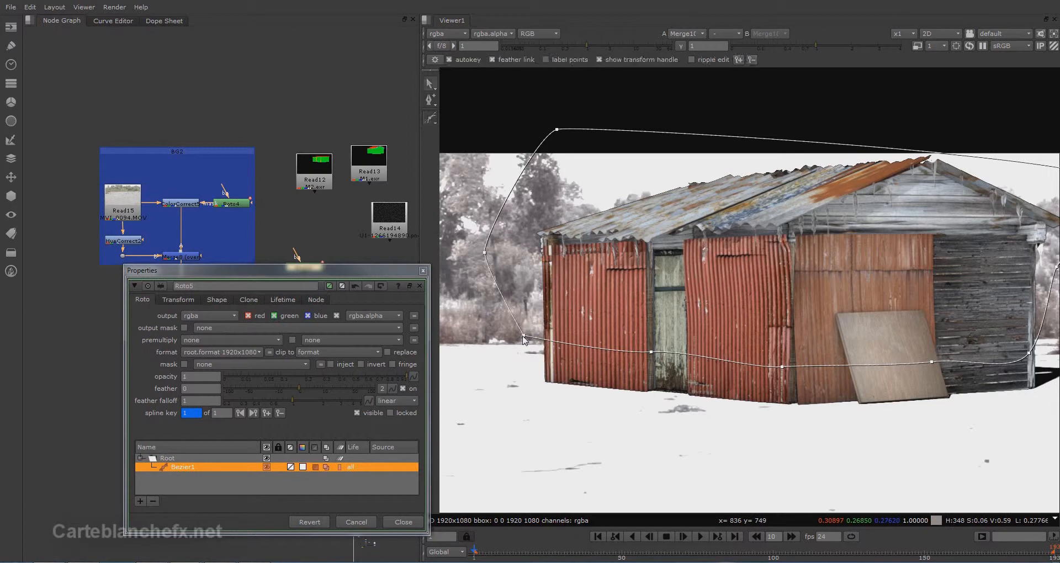
Step: Connect the Erode node's mask to the new Roto node and invert the mask
left_click_drag(399, 273, 417, 334)
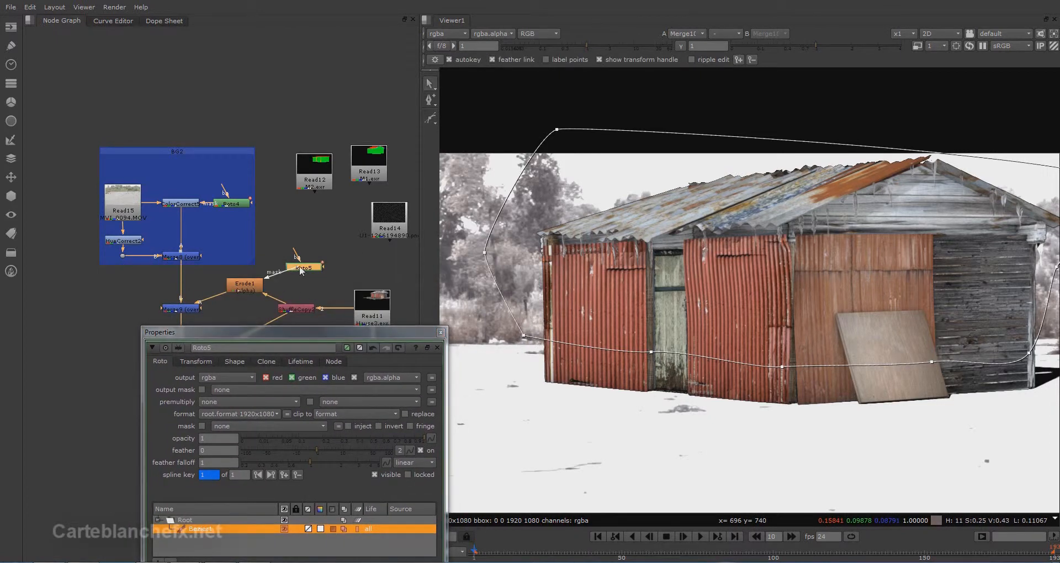
left_click_drag(300, 267, 299, 268)
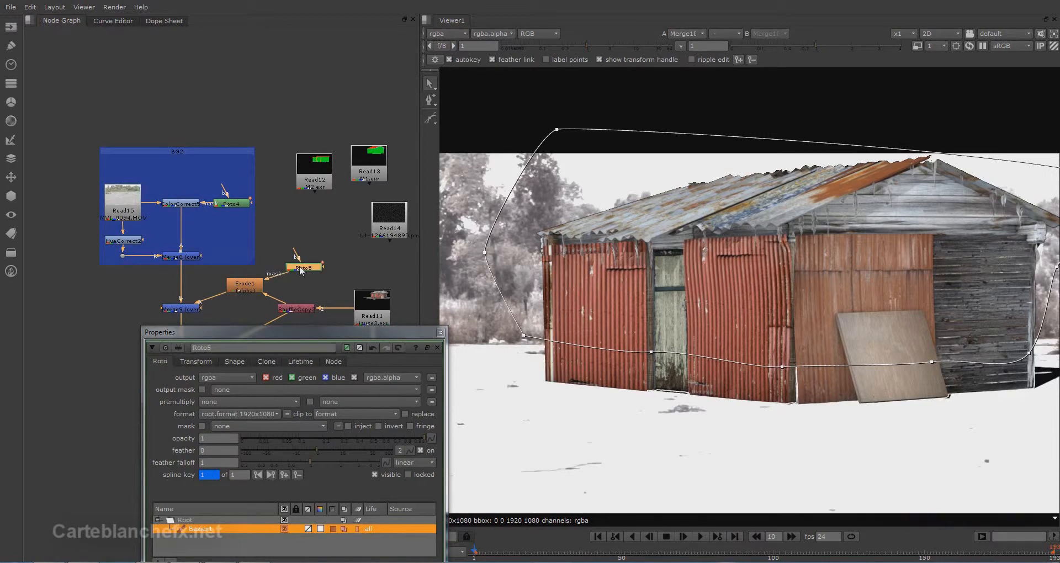
double_click(246, 286)
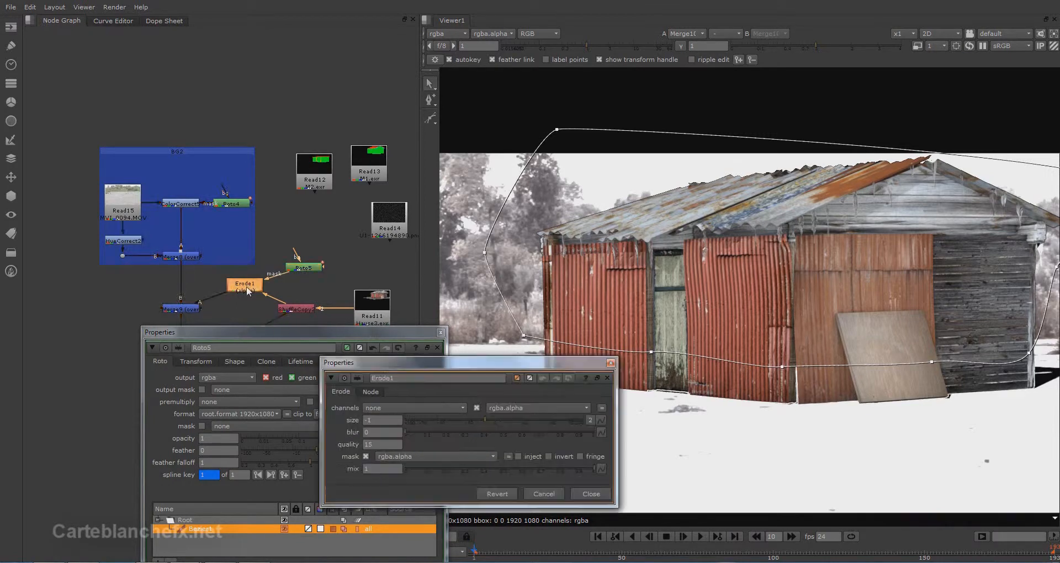
left_click(552, 457)
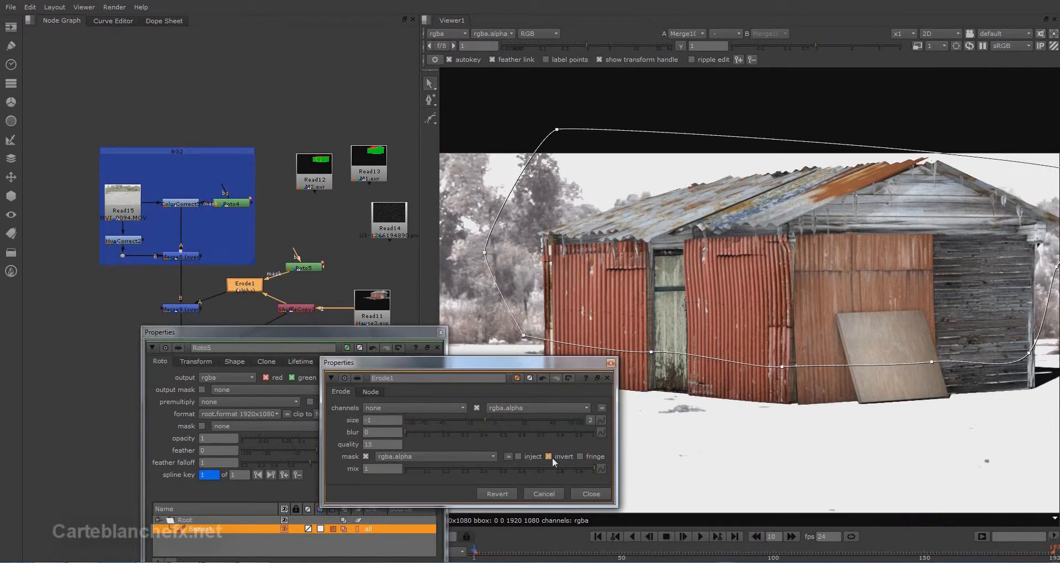
left_click(610, 363)
left_click(440, 332)
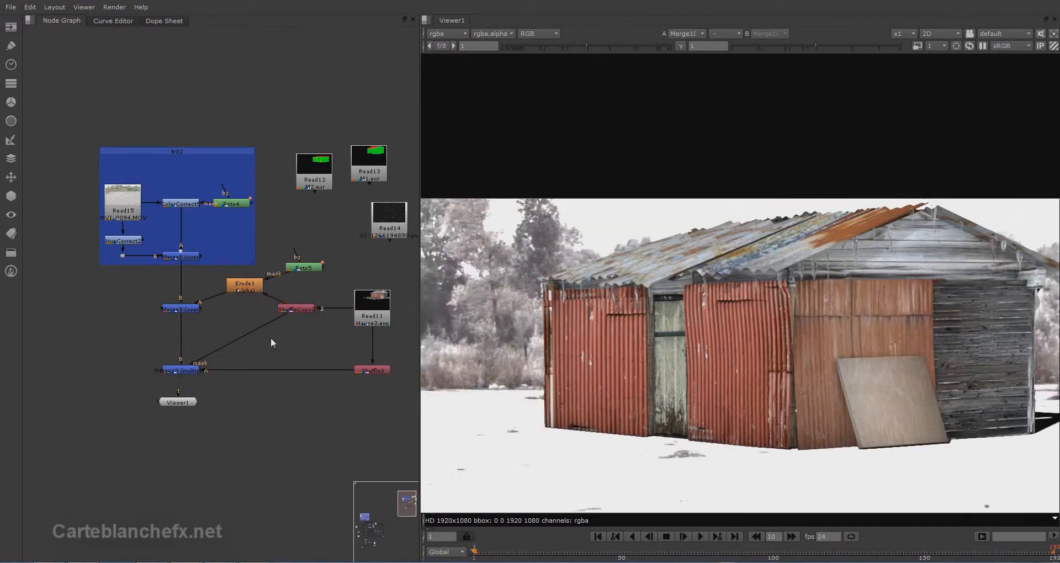
Step: Place the Erode node back in line with its Roto above it, and space the render branch farther from the main composite
left_click_drag(252, 286, 249, 309)
left_click_drag(313, 269, 250, 289)
middle_click_drag(348, 350, 278, 361)
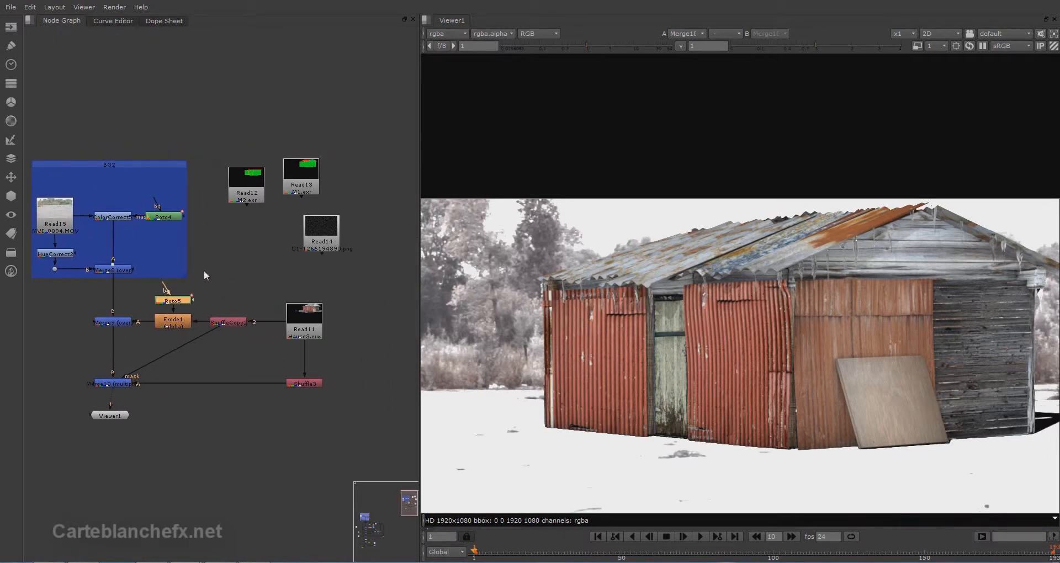
left_click_drag(138, 284, 355, 416)
left_click_drag(308, 317, 378, 318)
left_click_drag(296, 321, 314, 321)
left_click(333, 430)
right_click(333, 438)
left_click(333, 437)
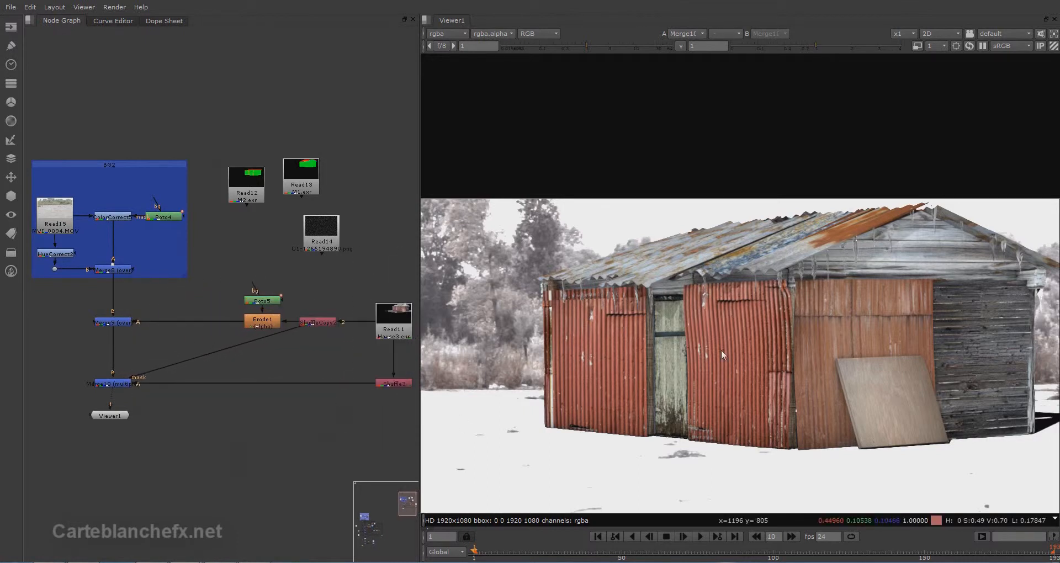
key("minus")
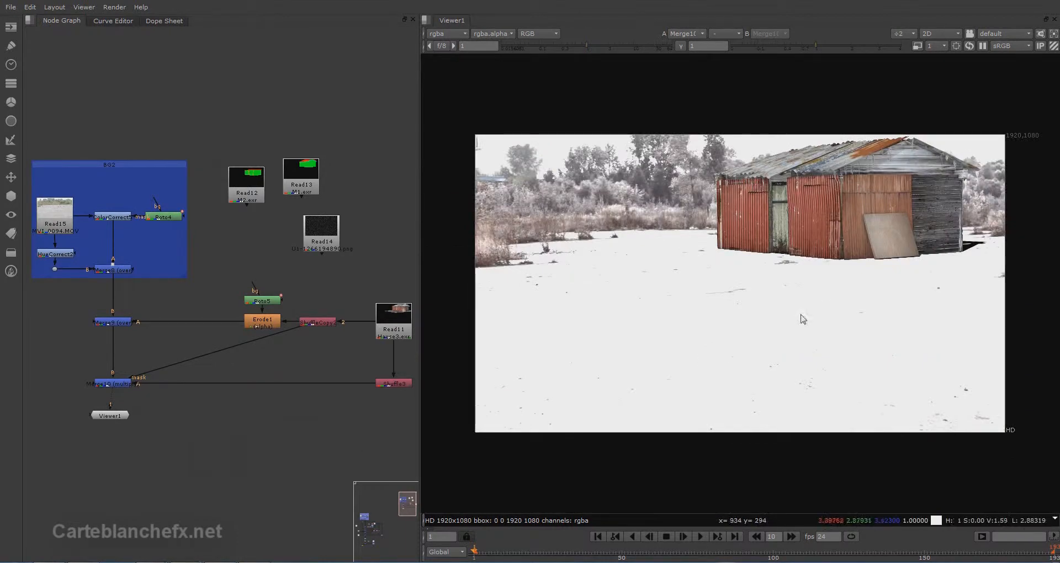
scroll(826, 262, "up", 2)
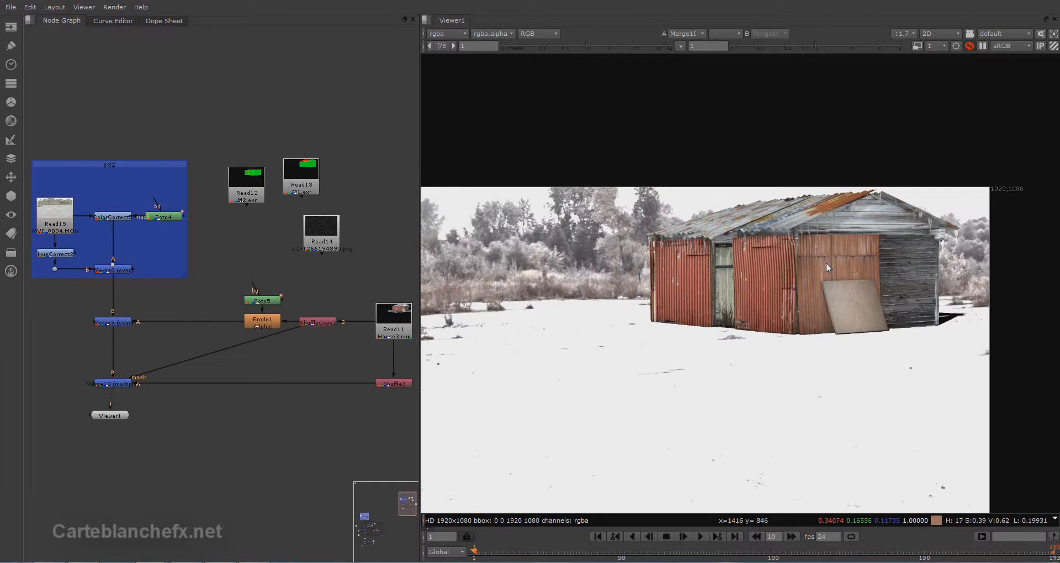
Step: Insert a Grade node between the Erode node and the merge, masked by _4_Shadow.red with the mask inverted
scroll(825, 262, "up", 8)
middle_click_drag(822, 248, 738, 311)
scroll(687, 386, "down", 3)
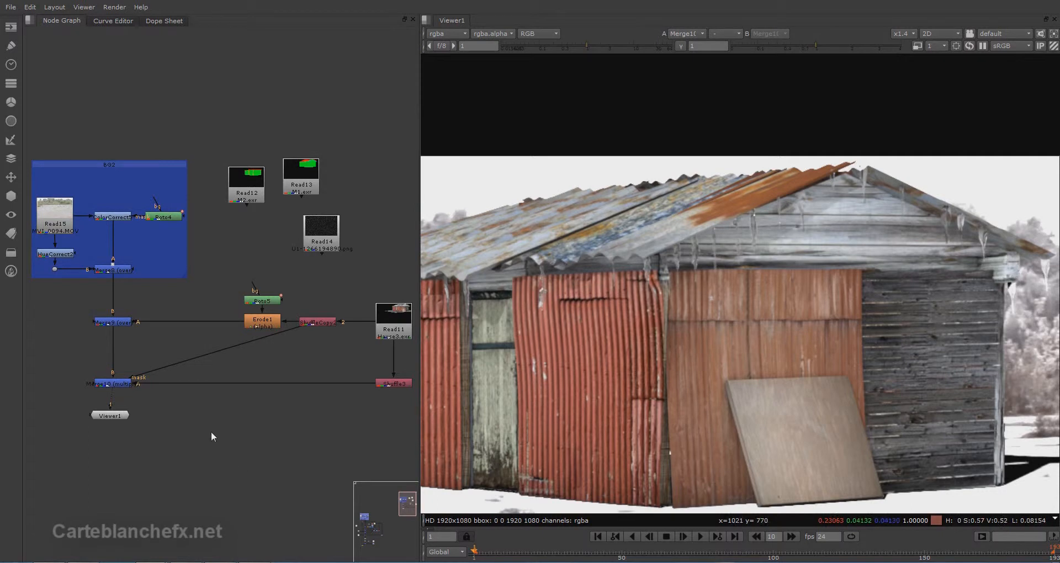
key("g")
left_click_drag(212, 435, 209, 326)
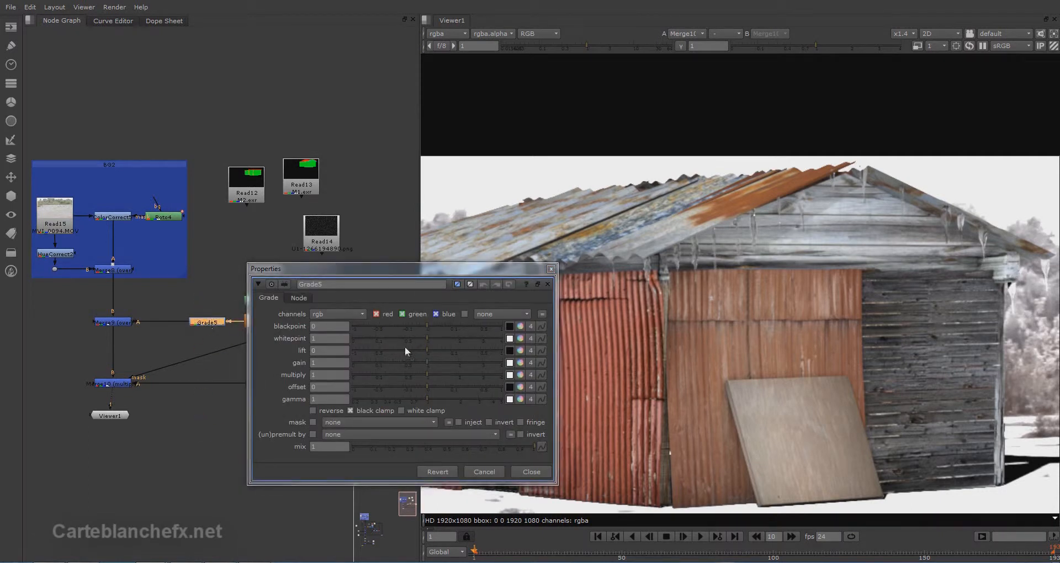
left_click(349, 423)
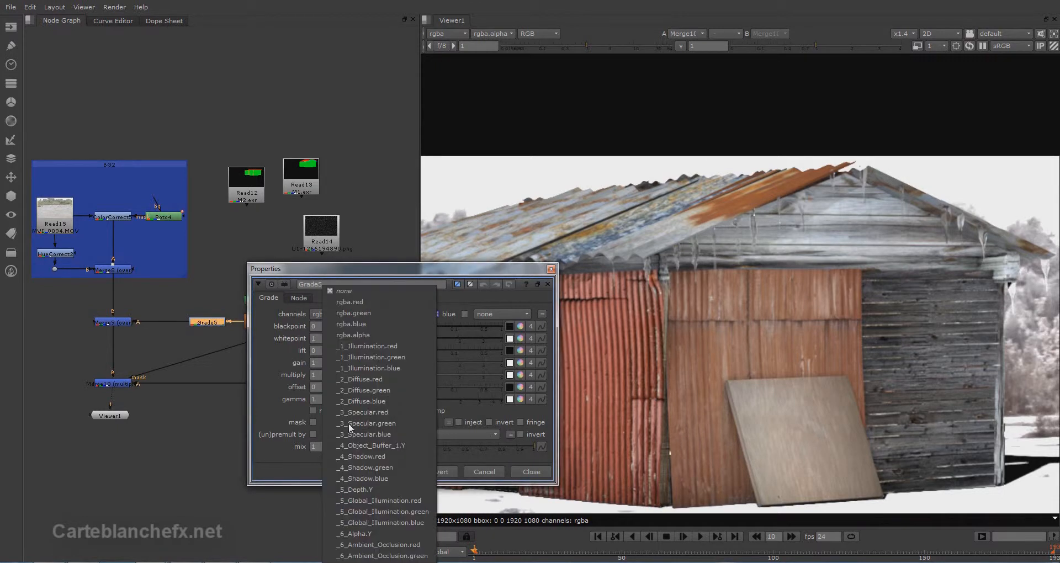
left_click(400, 456)
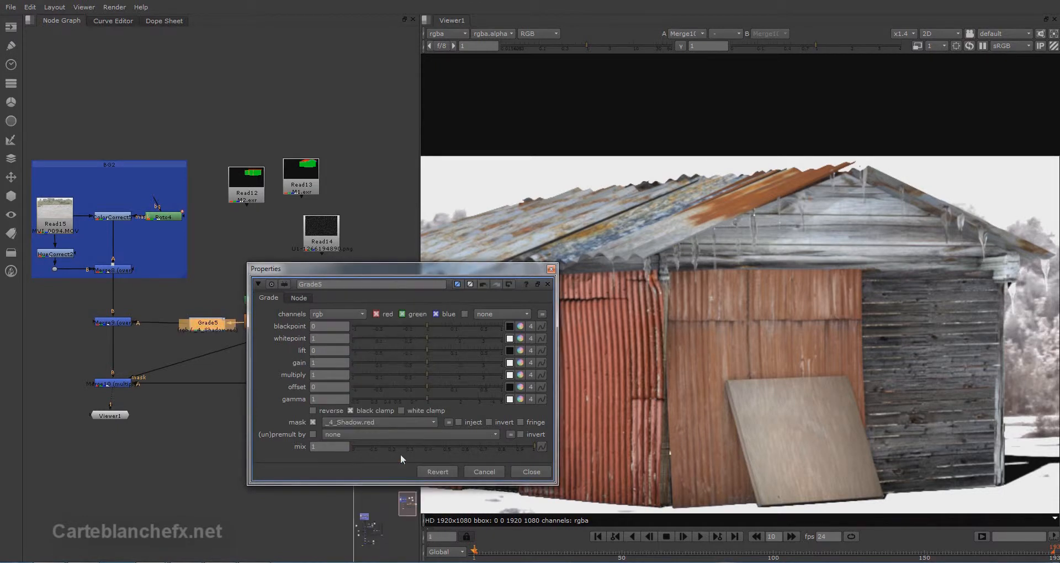
left_click(489, 422)
Step: Set the Grade node's whitepoint to 2.15 to darken the shack's shadowed areas, and close its properties
left_click(432, 336)
left_click_drag(434, 333, 453, 339)
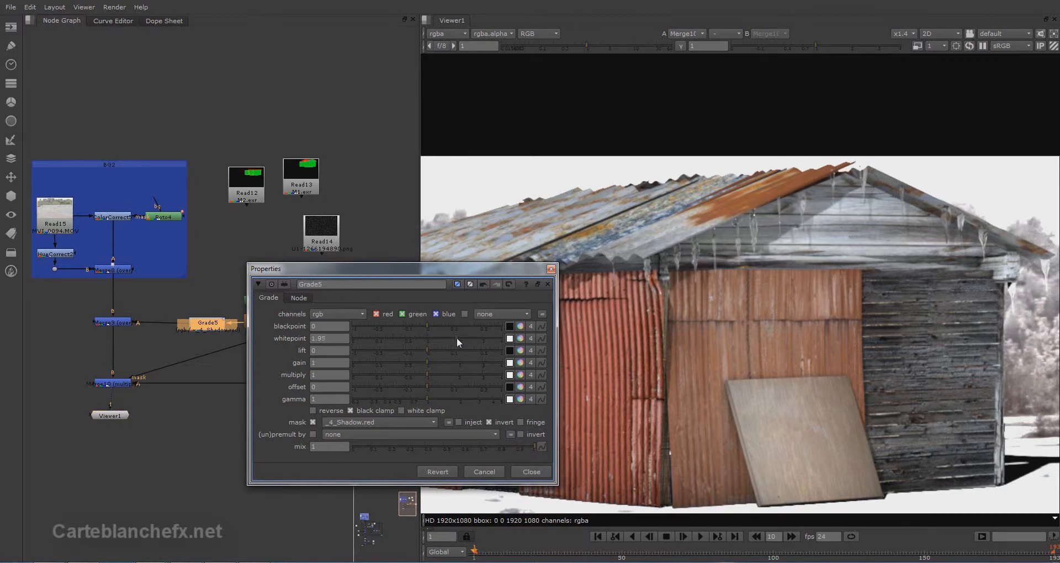
left_click_drag(456, 337, 463, 335)
key("f")
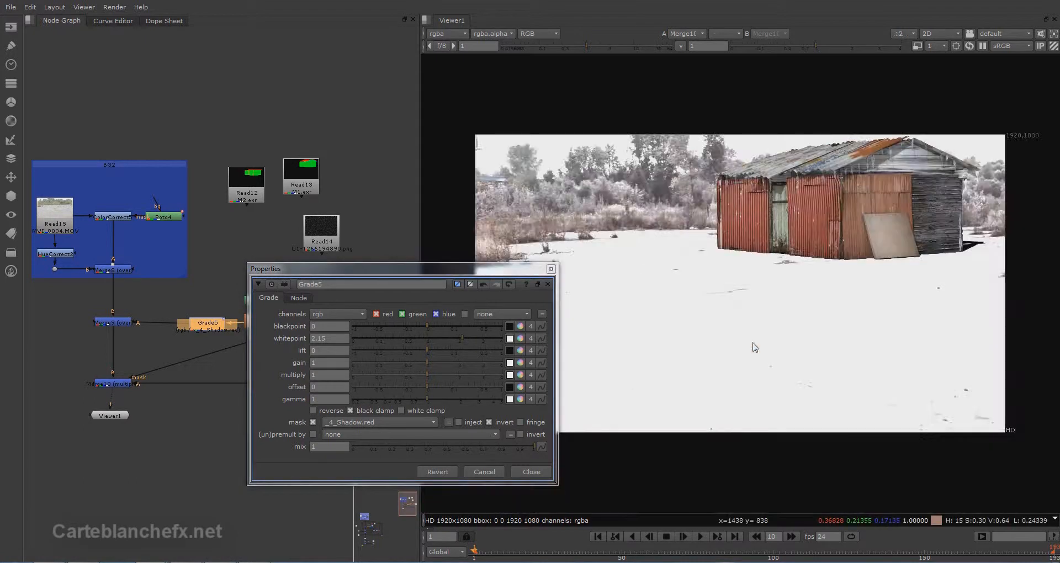
left_click(550, 269)
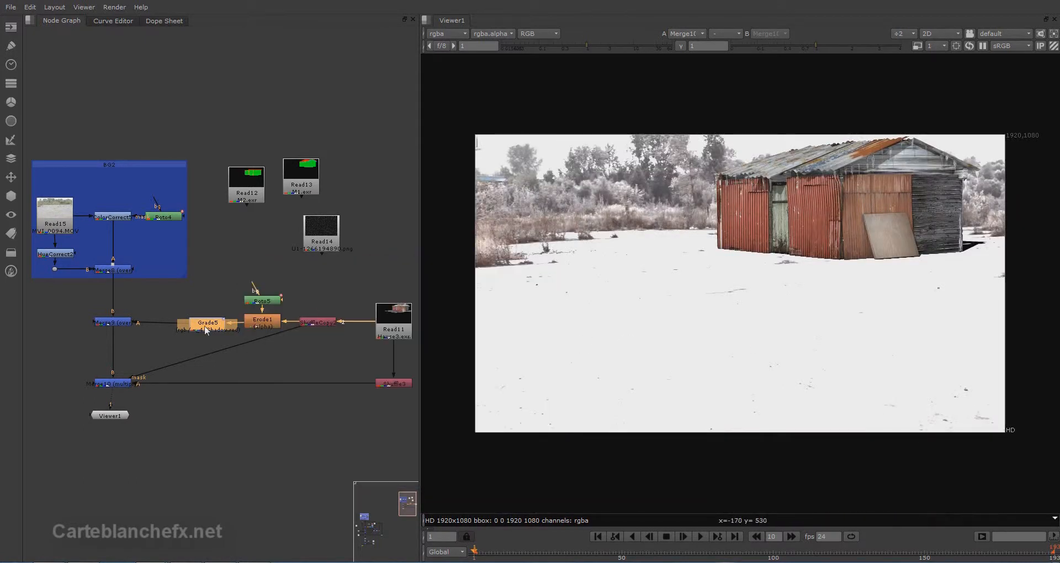
Step: Compare the shack with the shadow-masked Grade node disabled and enabled, leaving the node enabled
key("d")
key("d")
key("d")
key("d")
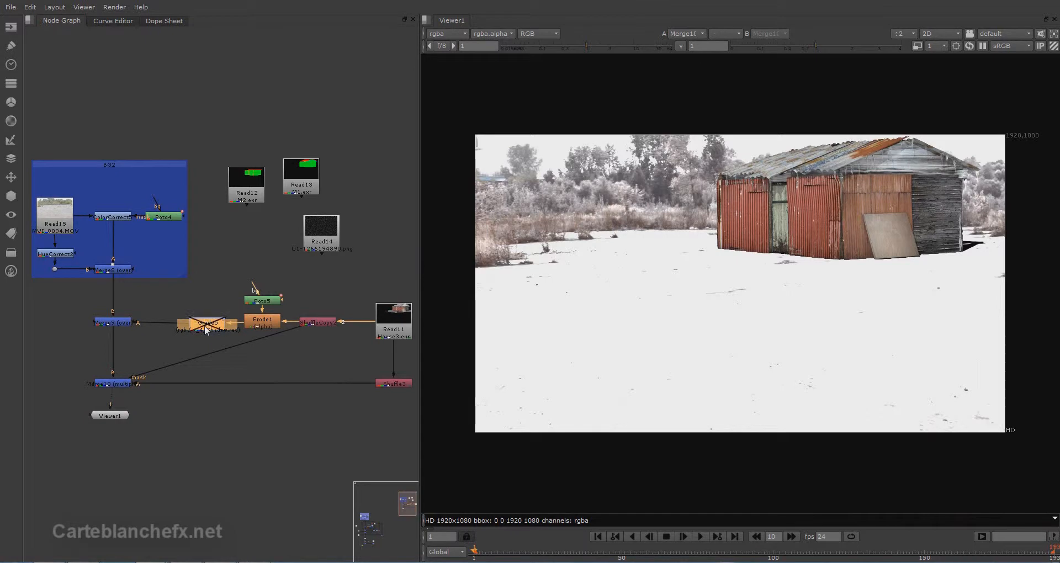
left_click(269, 440)
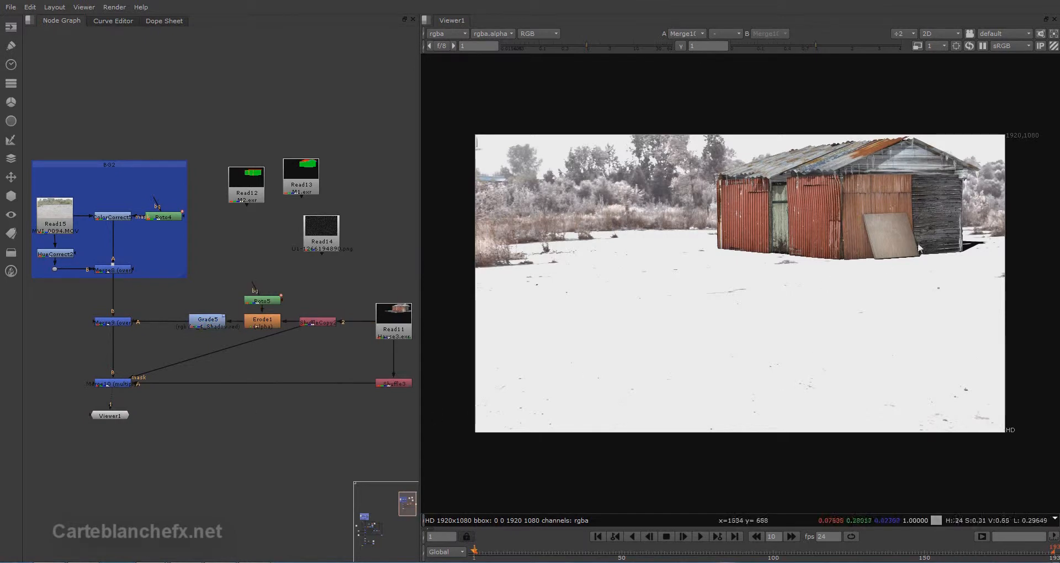
Step: Insert a Blur node after the shadow Shuffle, set its size to 1.5, and close its properties
scroll(890, 265, "up", 4)
scroll(888, 274, "up", 3)
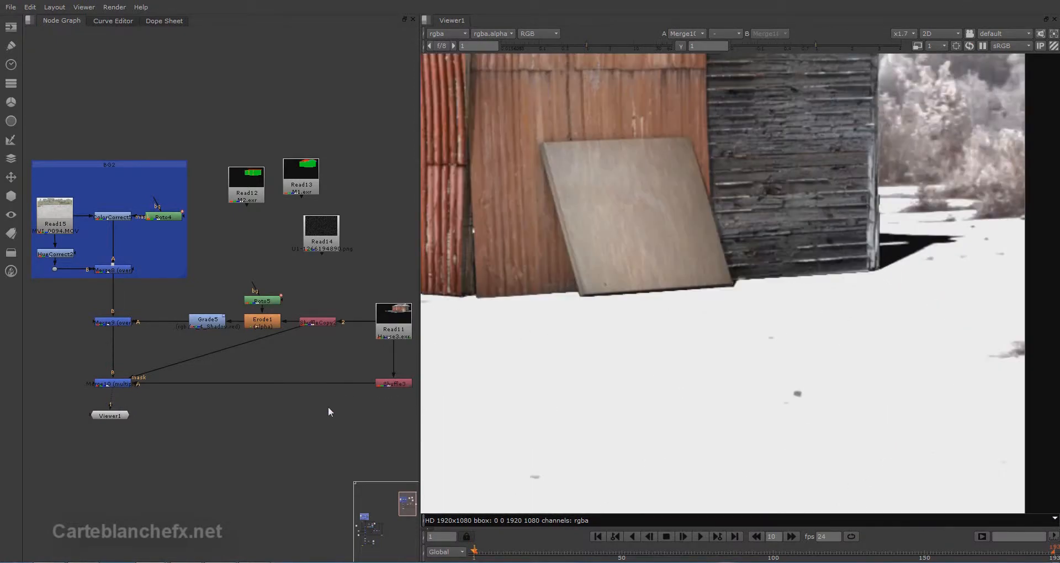
key("b")
left_click_drag(328, 411, 345, 388)
left_click_drag(99, 432, 118, 431)
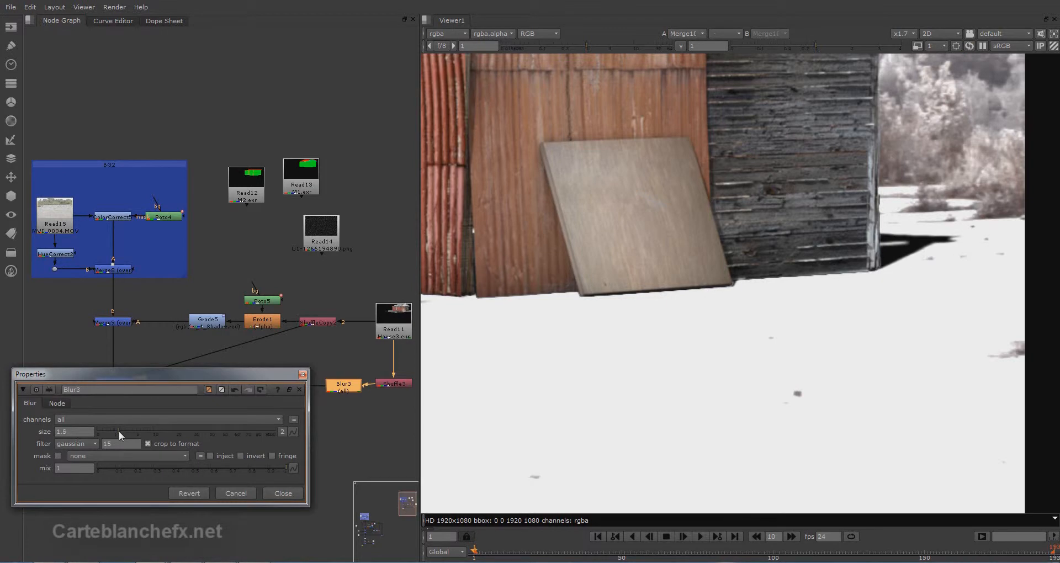
left_click(303, 374)
left_click_drag(345, 390, 344, 388)
left_click(333, 426)
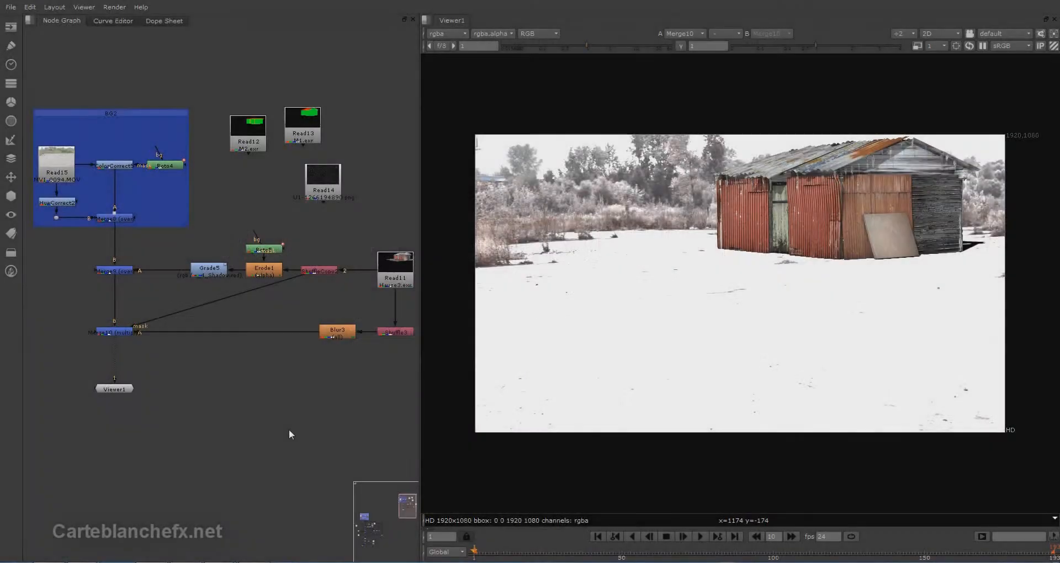
Step: Insert a second Grade node between the first Grade and the merge, and mask it with rgba.alpha
double_click(289, 431)
left_click_drag(303, 430, 182, 276)
left_click_drag(454, 414, 329, 314)
left_click(356, 469)
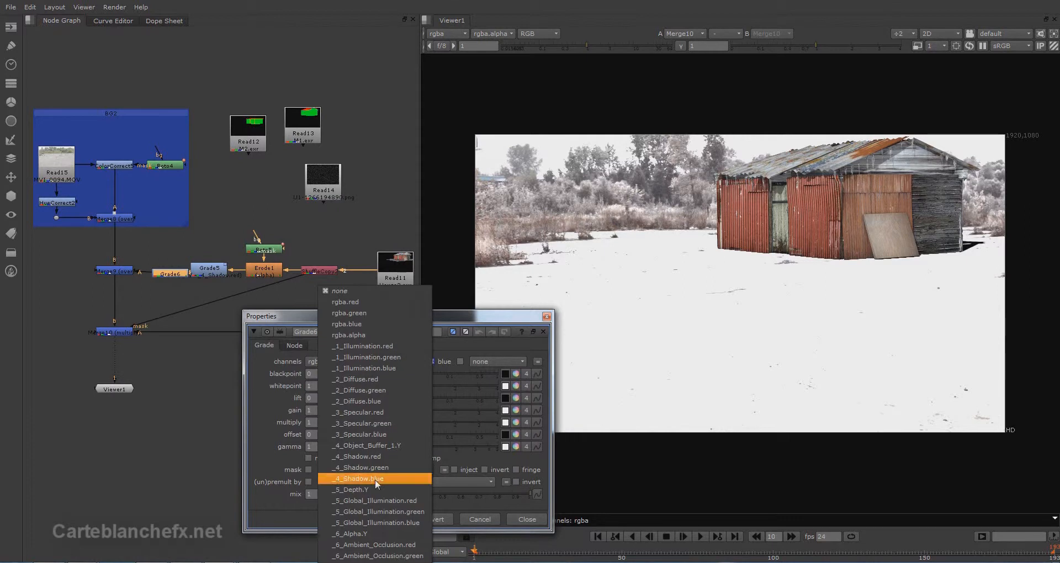
left_click(372, 334)
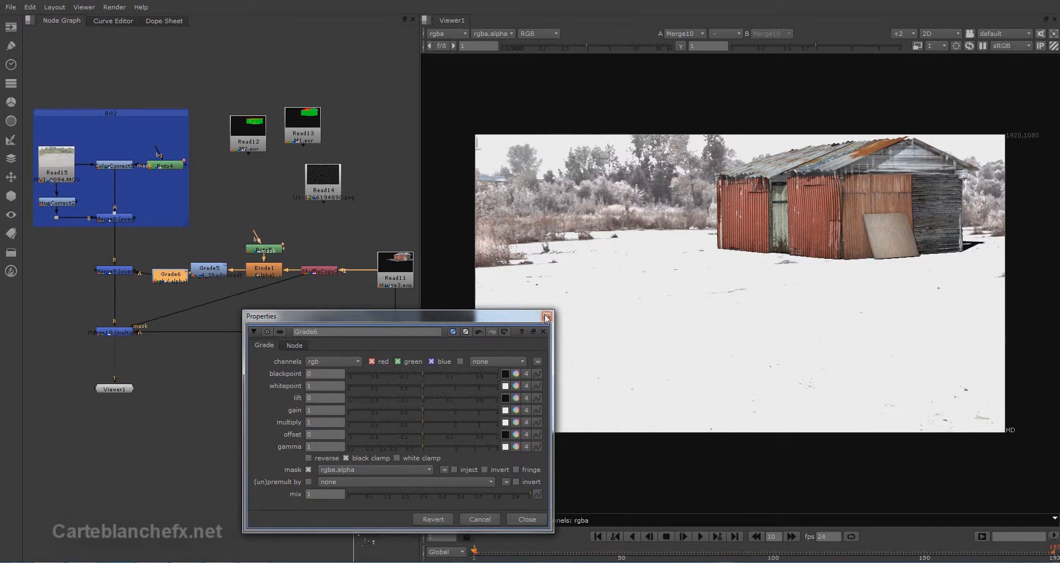
Step: Raise the viewer gamma to 3.85 and sample the new Grade's blackpoint from the darkest pixel beneath the shack's eaves
scroll(853, 171, "up", 6)
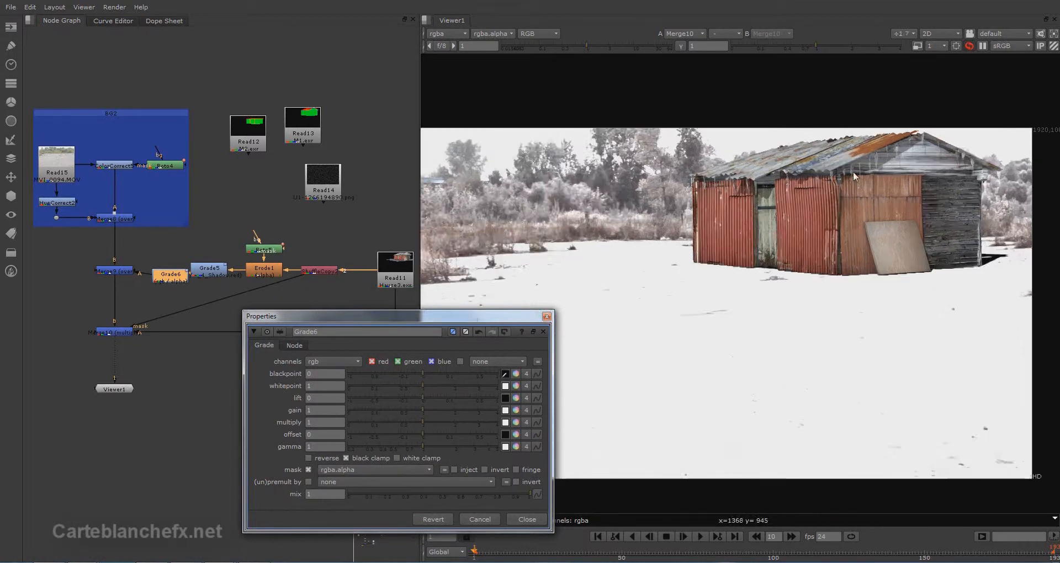
left_click_drag(816, 48, 897, 47)
scroll(608, 244, "up", 4)
scroll(690, 227, "up", 9)
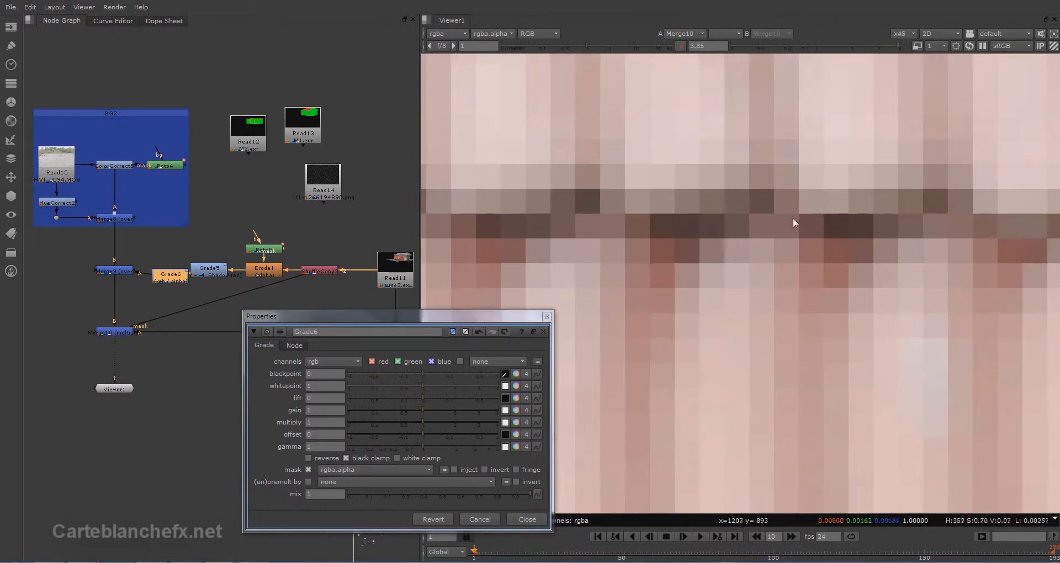
left_click(843, 225, "ctrl")
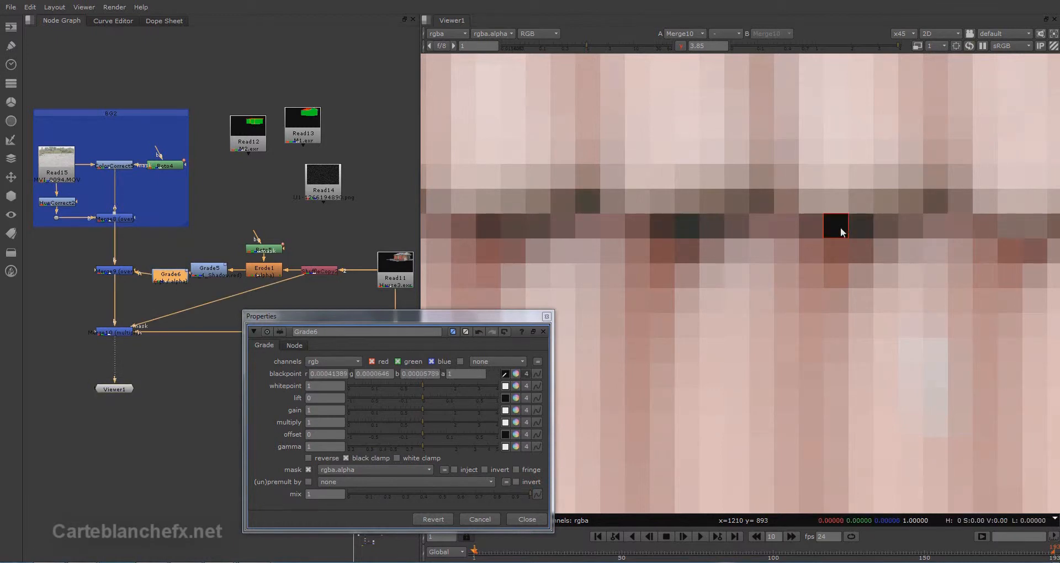
Step: Sample the Grade's whitepoint from a bright shack pixel at viewer gamma 0.145, reset the gamma, and align the Grade with its row
mouse_move(753, 45)
left_mouse_down()
mouse_move(737, 47)
mouse_move(763, 48)
left_mouse_up()
scroll(748, 237, "down", 6)
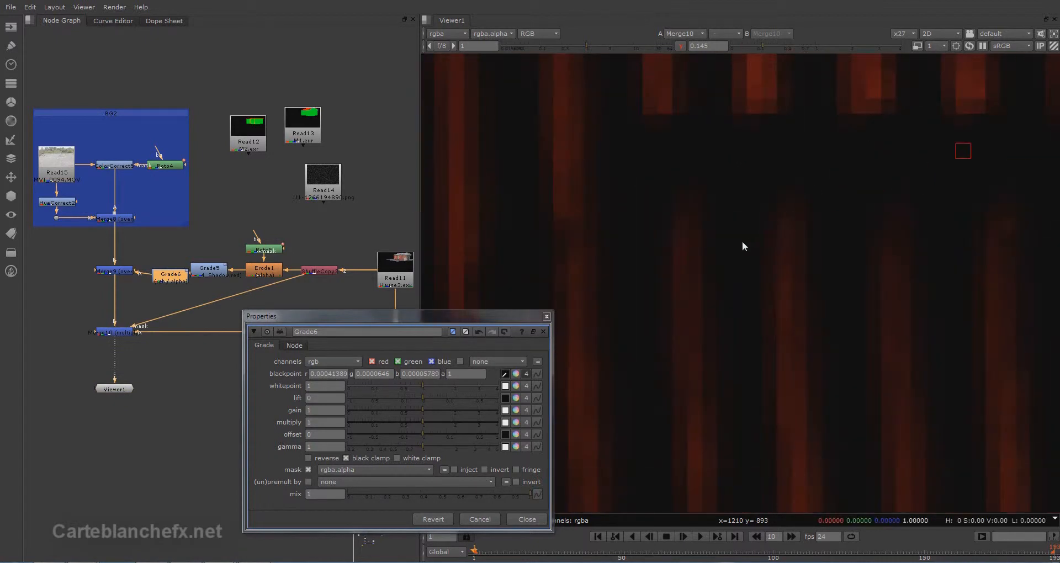
scroll(619, 232, "up", 6)
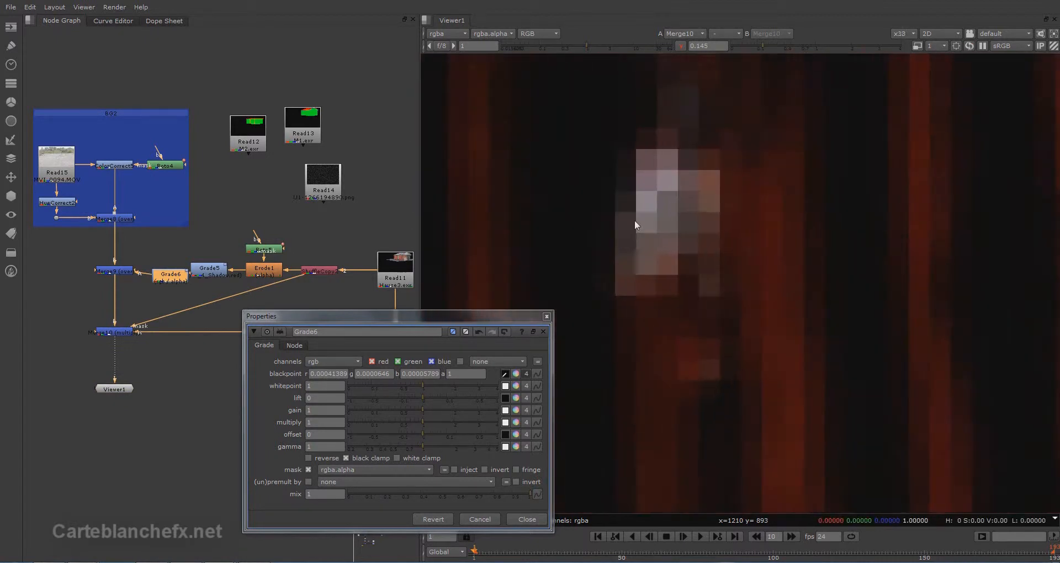
left_click(504, 386)
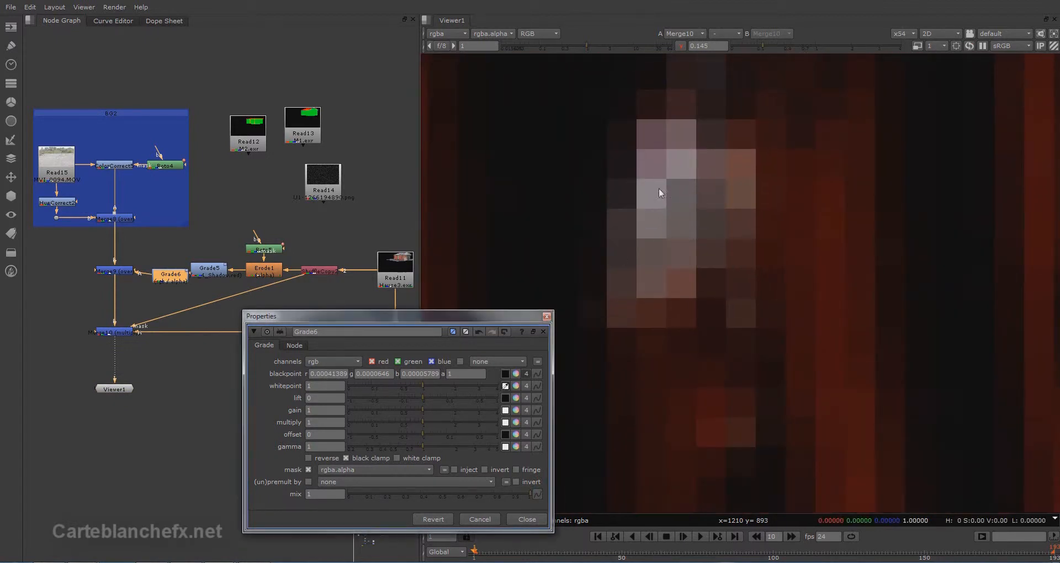
left_click(651, 194, "ctrl")
left_click(651, 195, "ctrl")
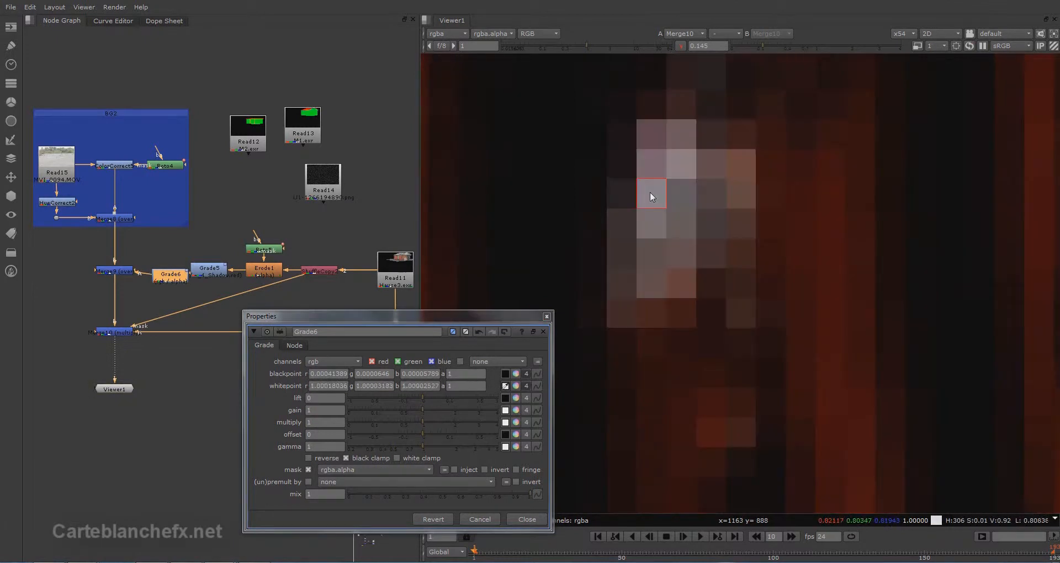
left_click(681, 45)
key("f")
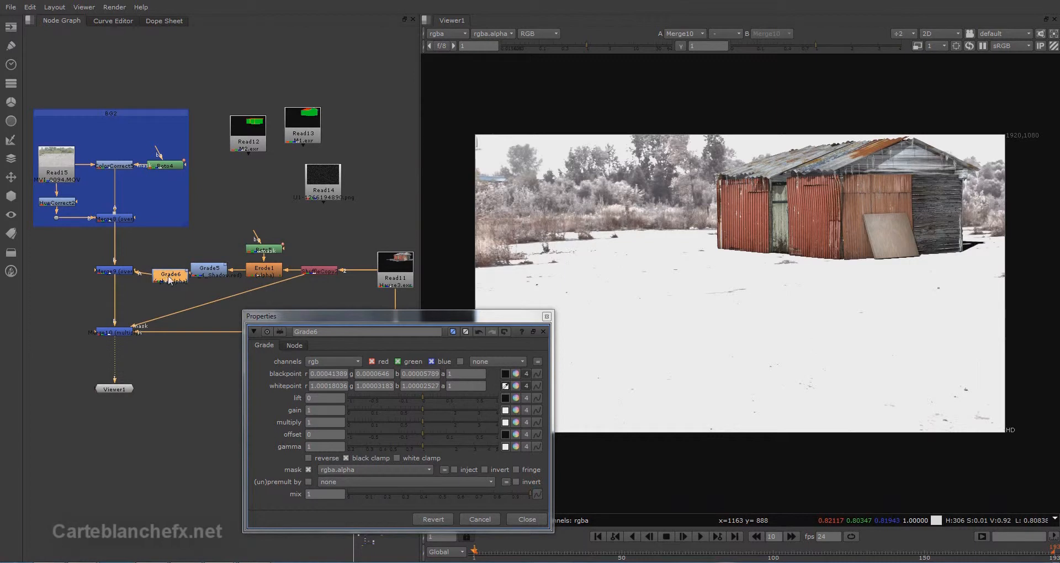
left_click_drag(170, 280, 165, 274)
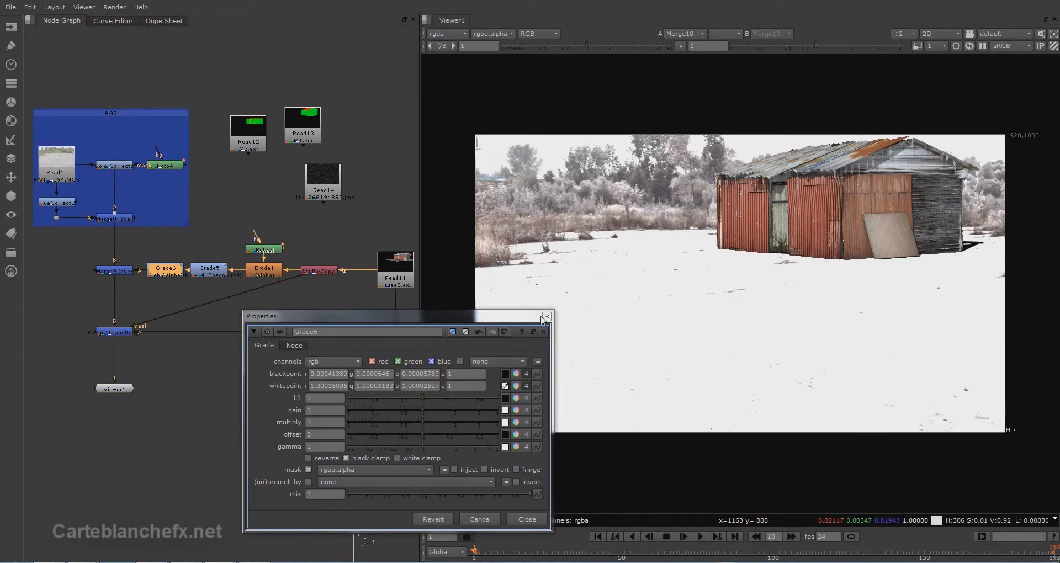
Step: Raise the viewer gamma to 2.7 and sample the Grade's lift from a dark pixel in the background trees
left_click(505, 398)
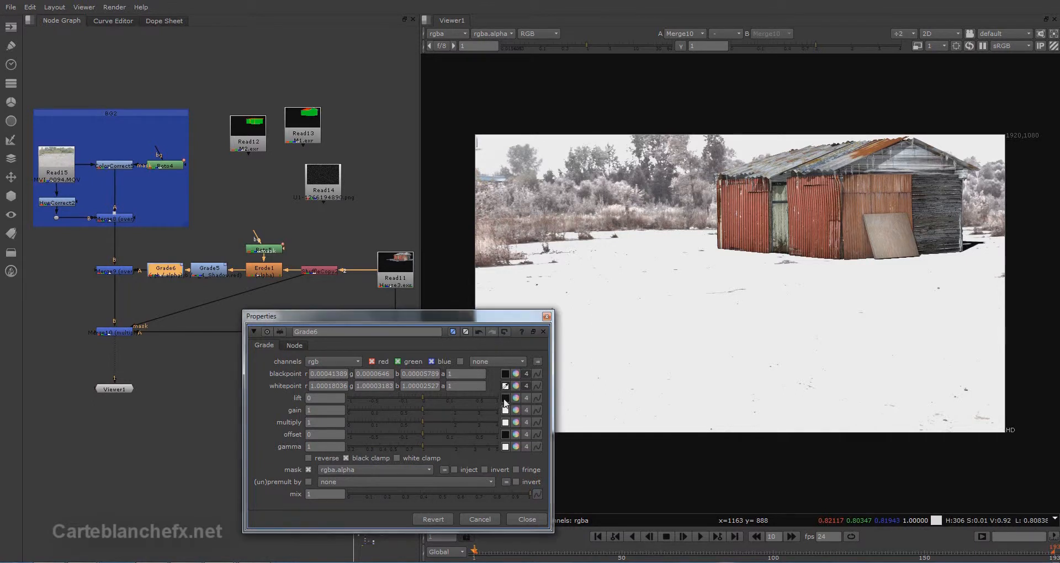
scroll(646, 204, "up", 8)
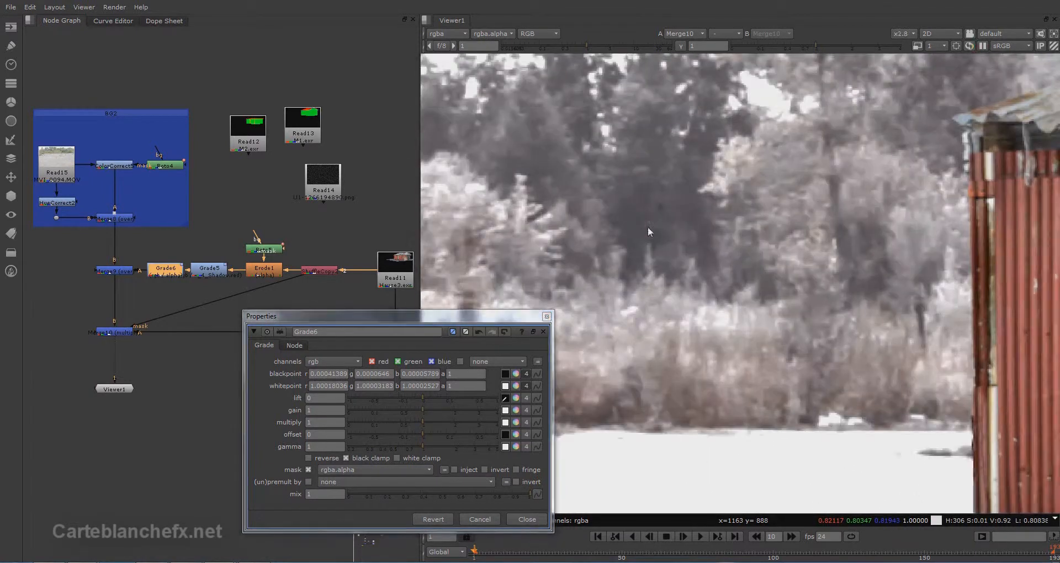
left_click_drag(818, 44, 871, 48)
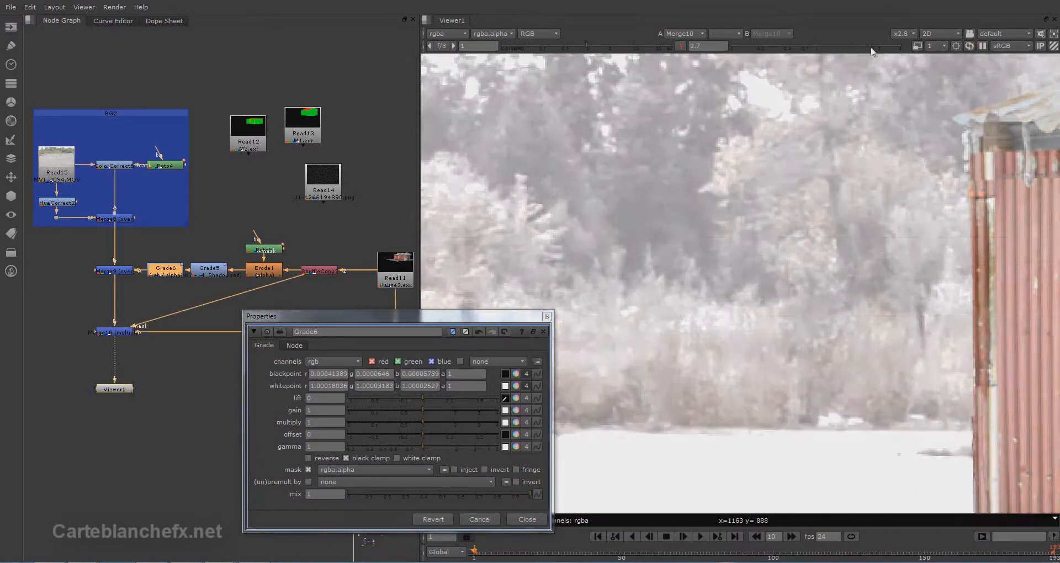
scroll(634, 237, "up", 10)
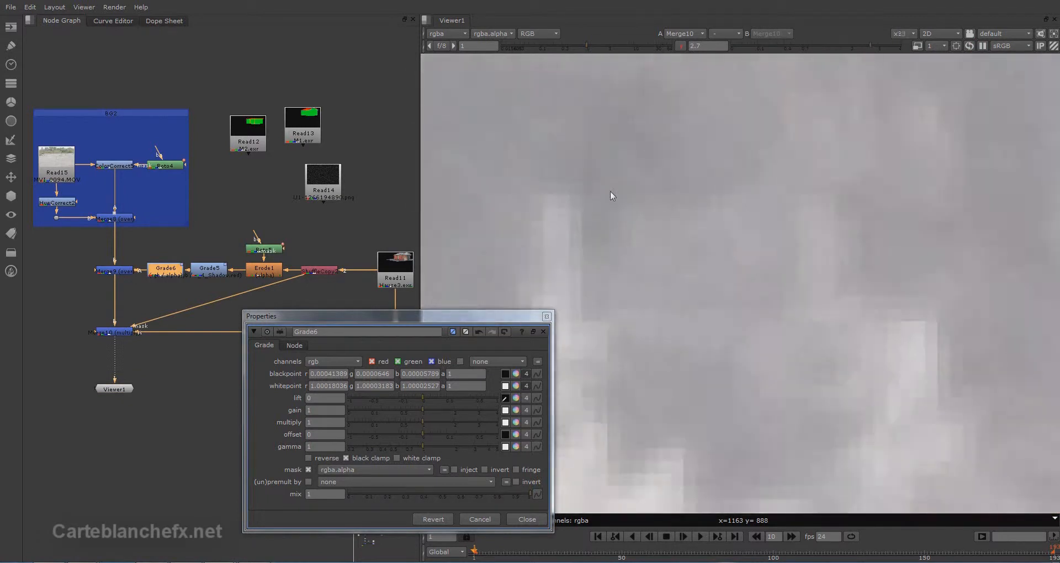
scroll(604, 187, "up", 4)
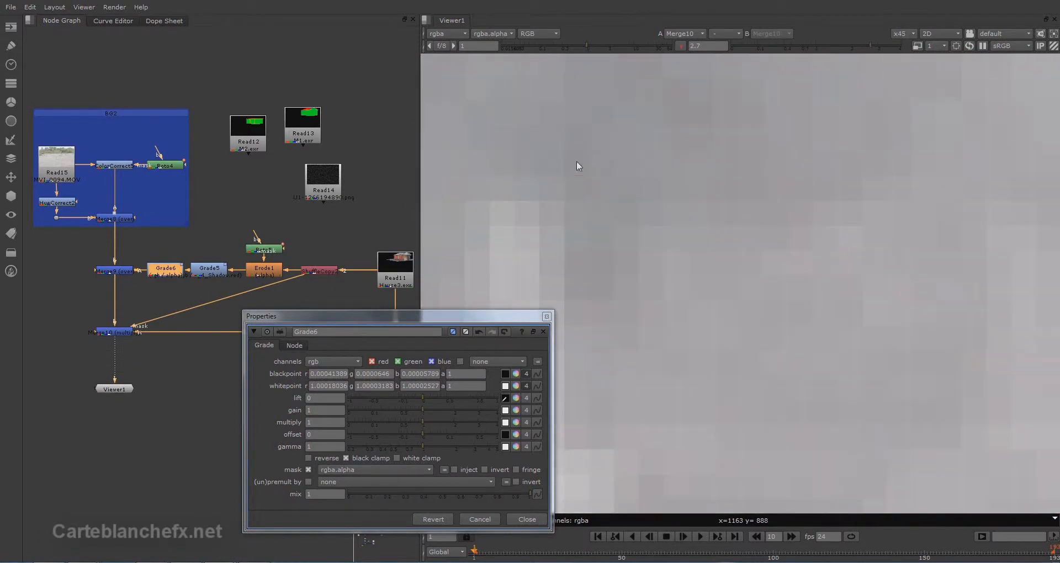
left_click(578, 168, "ctrl")
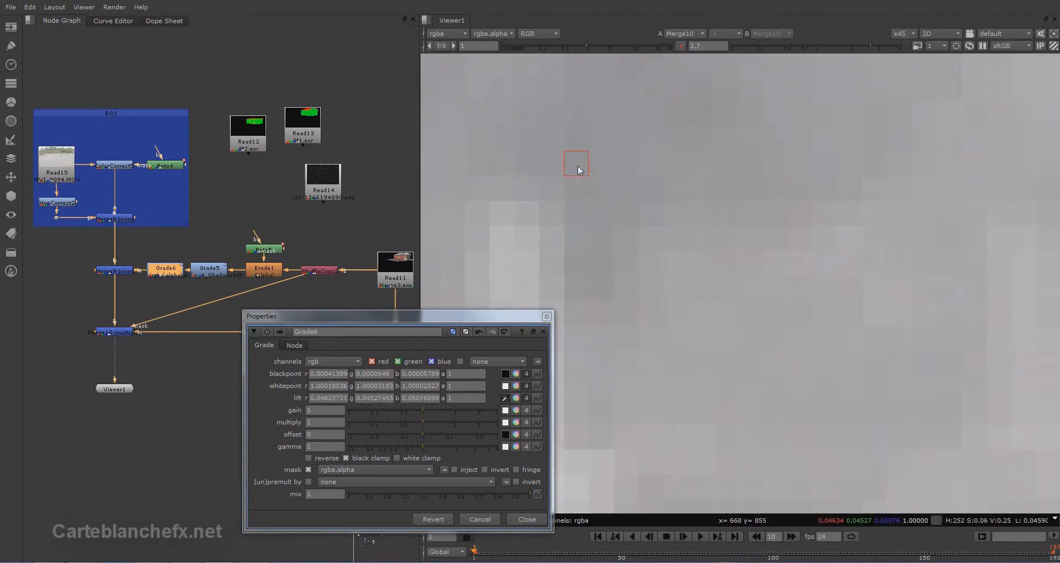
Step: Reset the viewer gamma, lower it to 0.125, and sample the Grade's gain from a bright pixel in the background foliage
left_click(505, 410)
left_click(681, 46)
key("f")
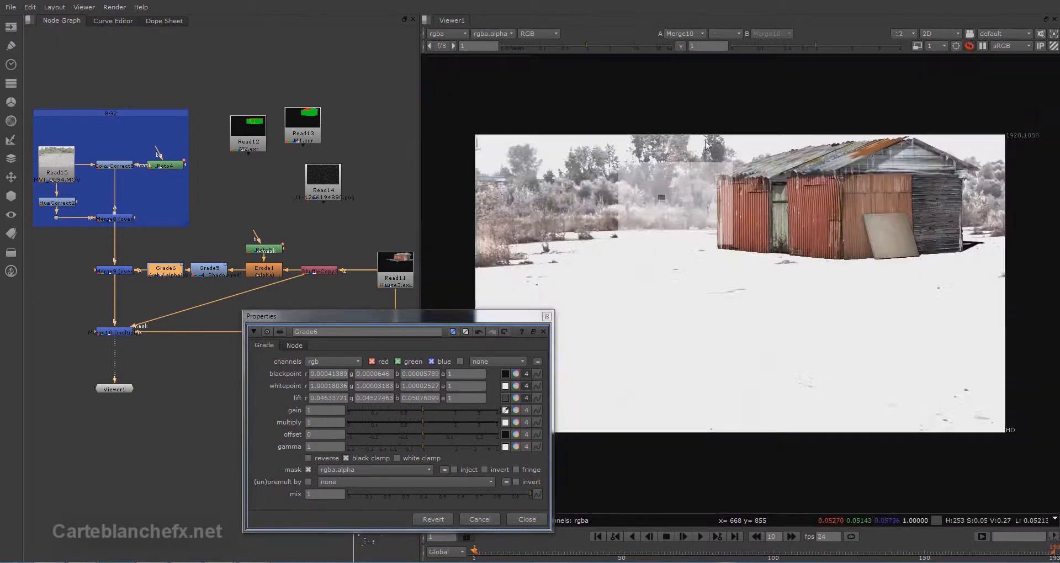
scroll(686, 154, "up", 4)
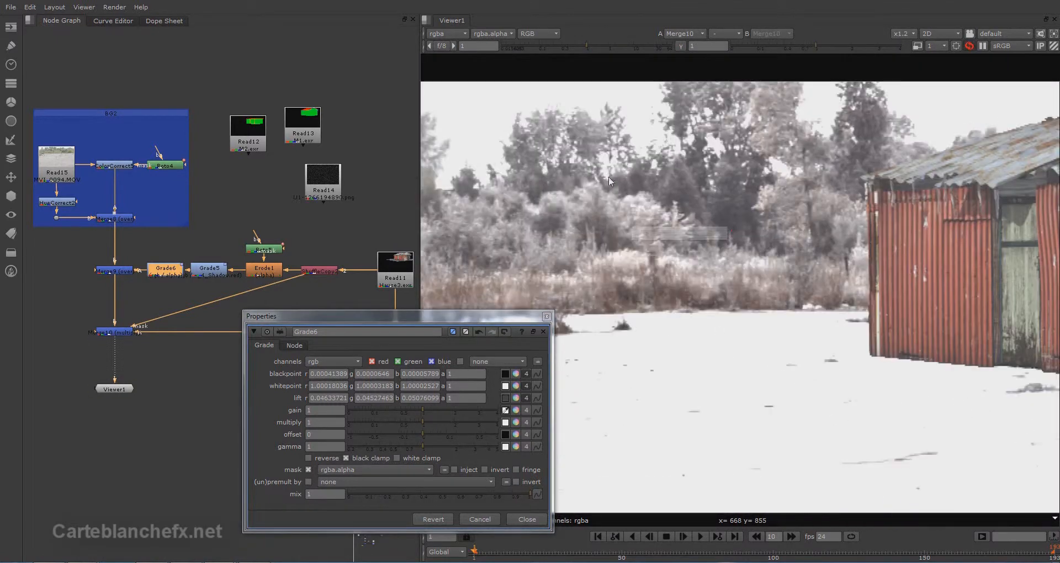
scroll(623, 136, "up", 6)
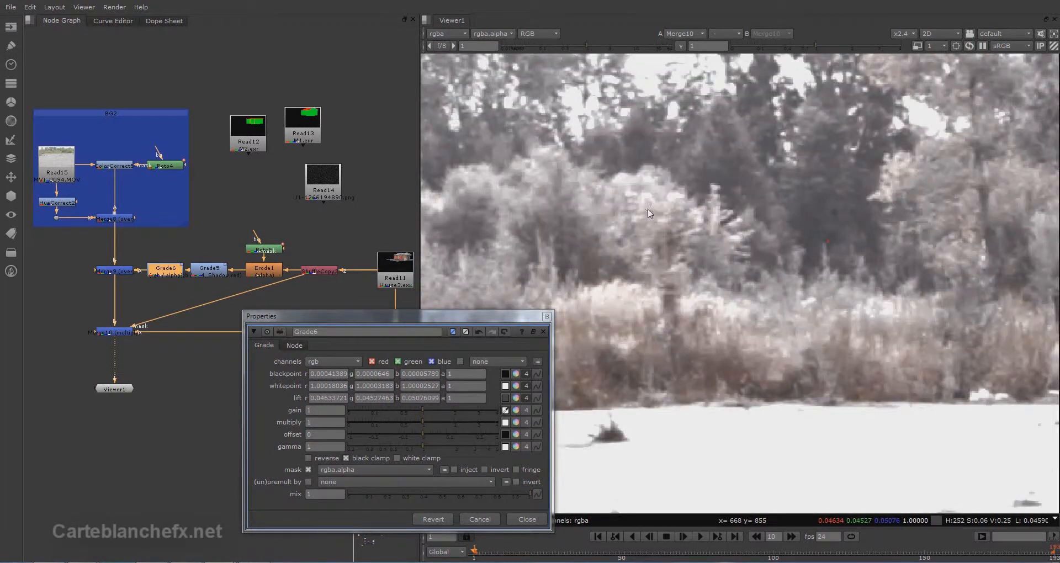
left_click_drag(801, 48, 760, 48)
scroll(737, 73, "down", 3)
middle_click_drag(694, 92, 747, 174)
scroll(695, 274, "down", 2)
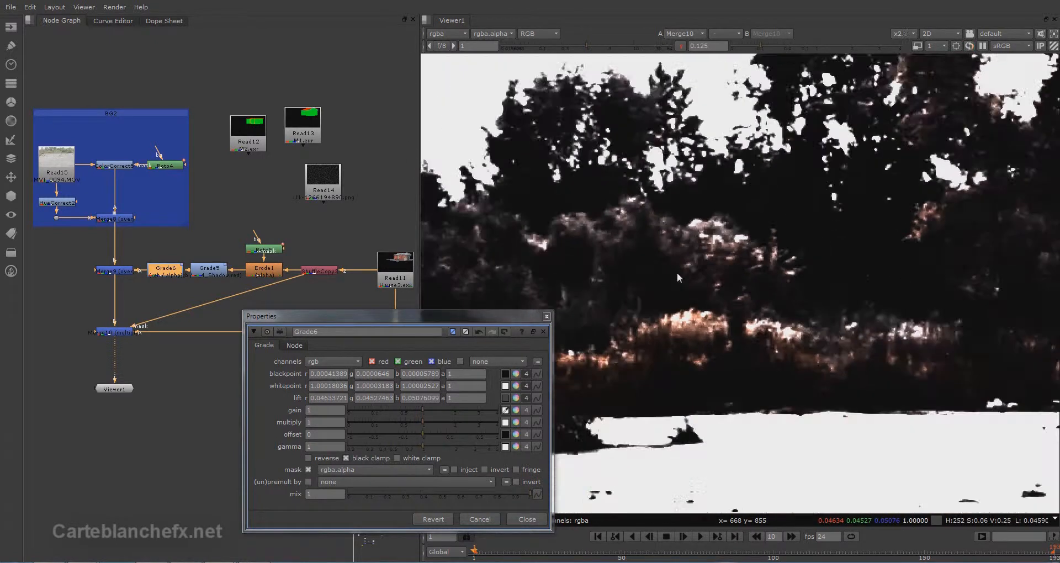
middle_click_drag(675, 273, 757, 263)
scroll(793, 313, "up", 4)
scroll(793, 313, "up", 5)
middle_click_drag(789, 301, 631, 492)
middle_click_drag(773, 127, 669, 346)
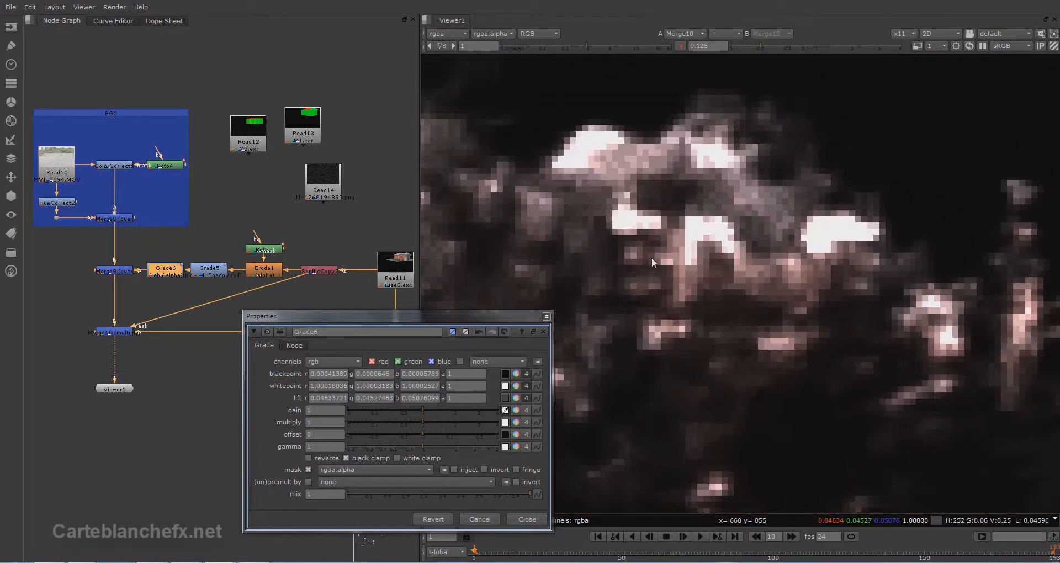
left_click(571, 165, "ctrl")
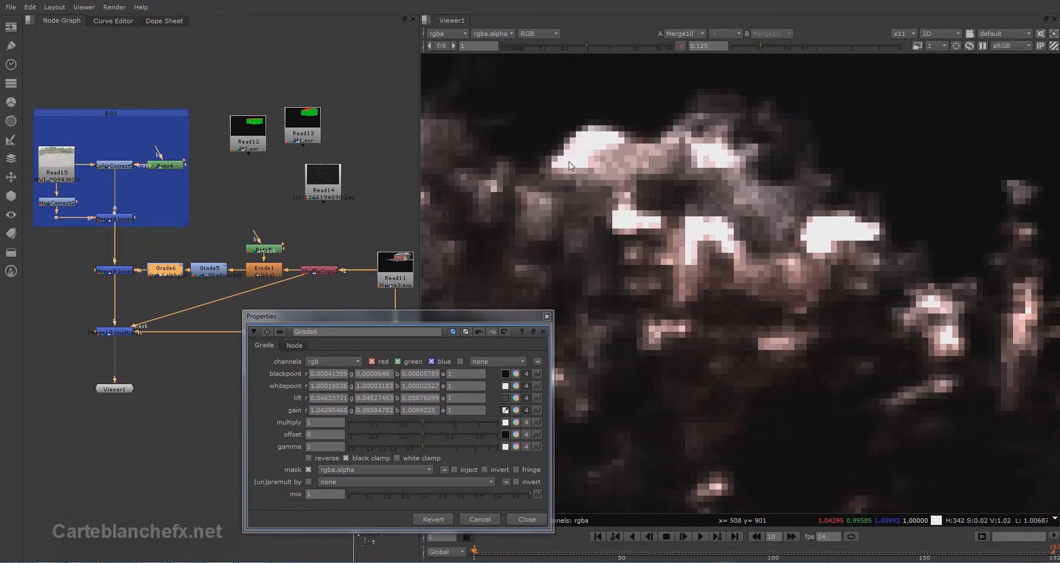
Step: Reset the viewer gamma, then compare the full composite with the second Grade disabled and enabled
left_click(682, 45)
left_click(547, 317)
key("f")
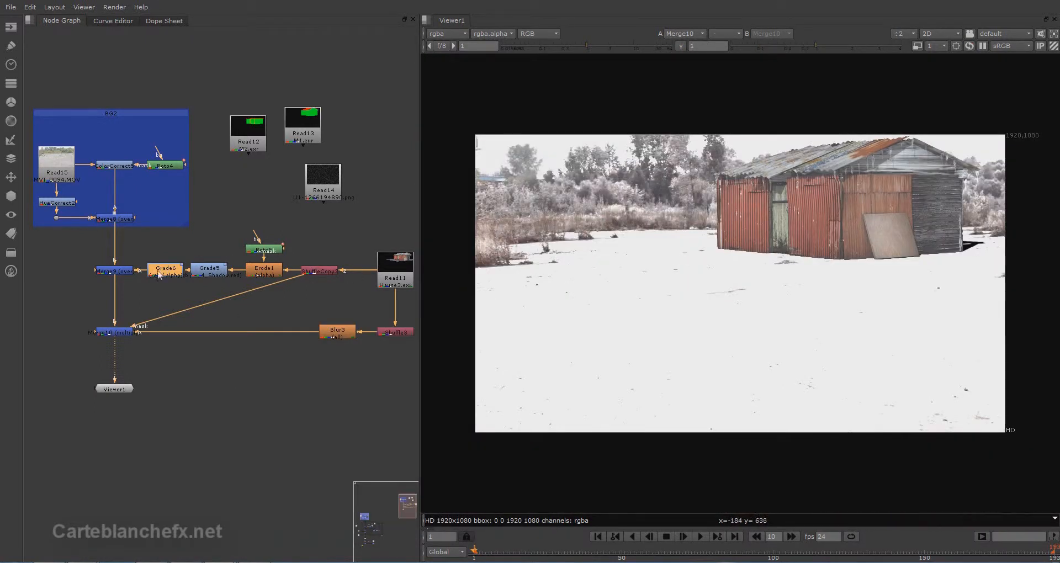
key("d")
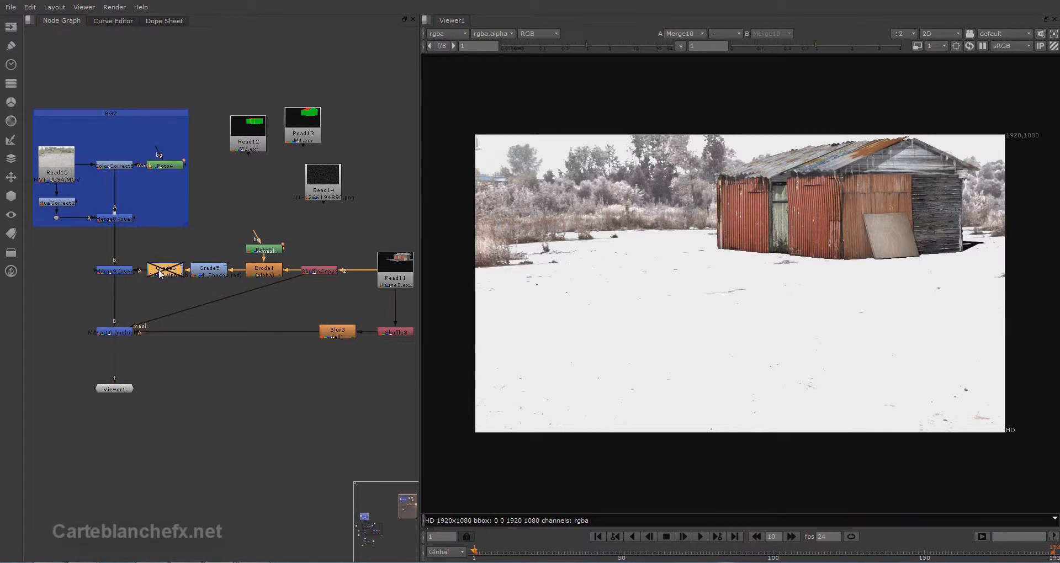
key("d")
left_click(318, 414)
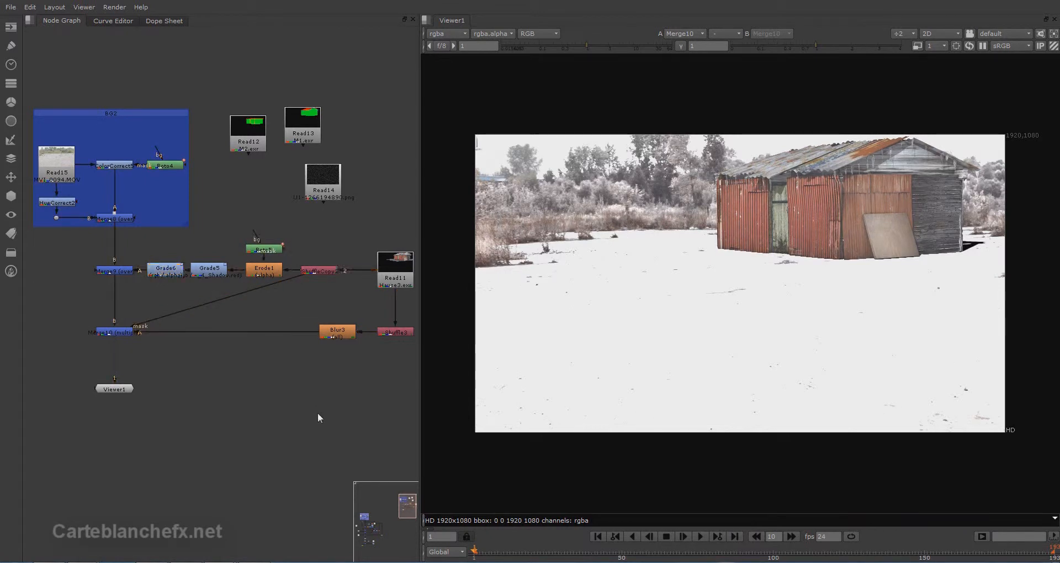
key("f")
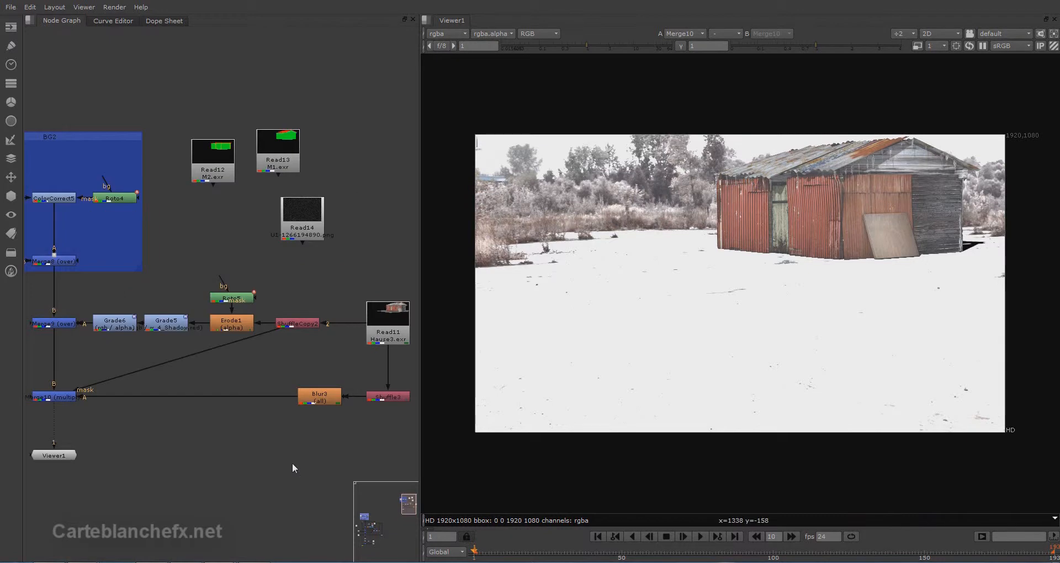
key("space")
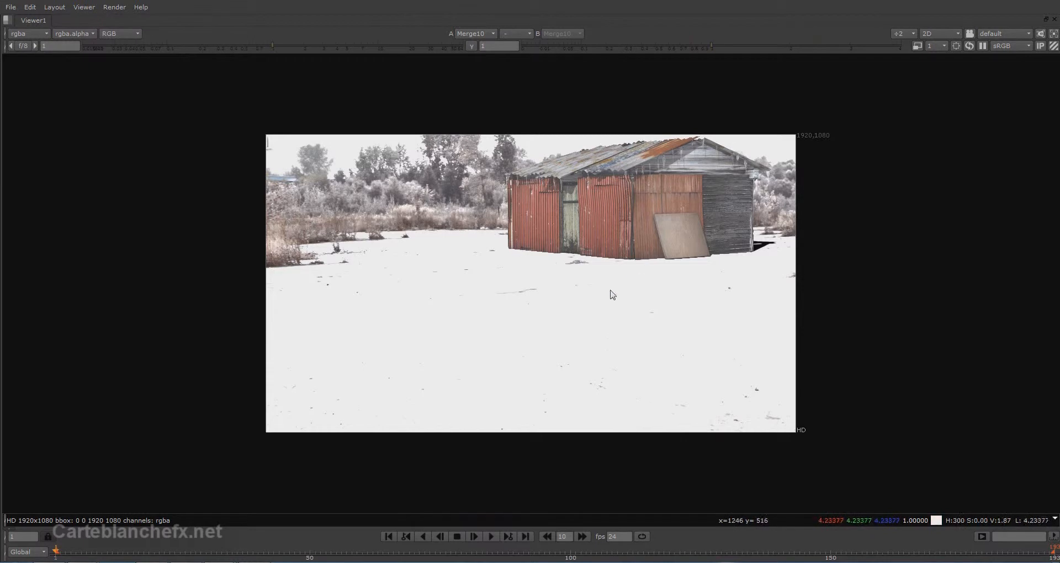
key("space")
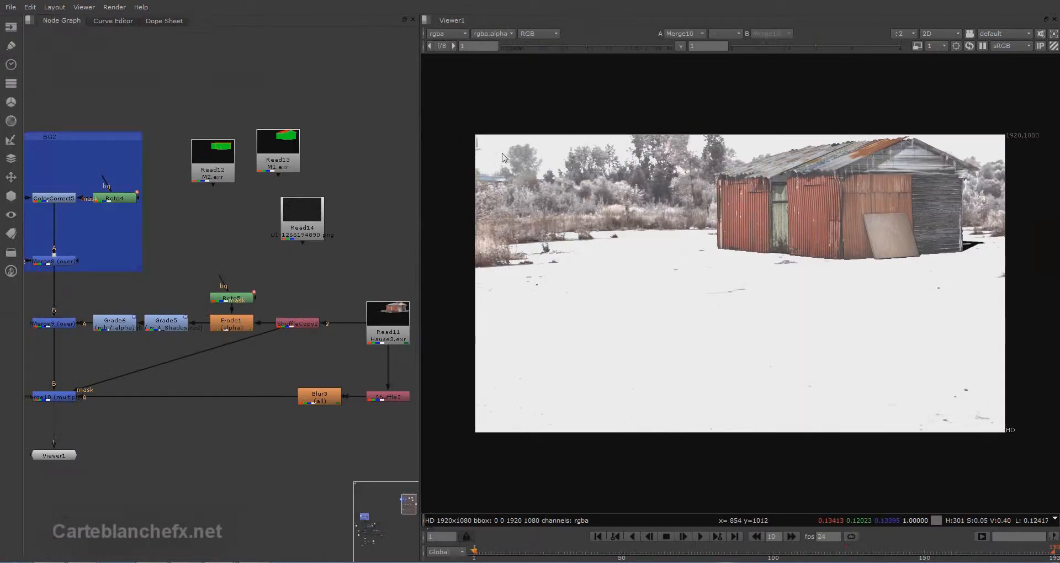
Step: Add a Shuffle node fed by the shack render through a dot and place it below the shadow pass row
scroll(345, 336, "down", 3)
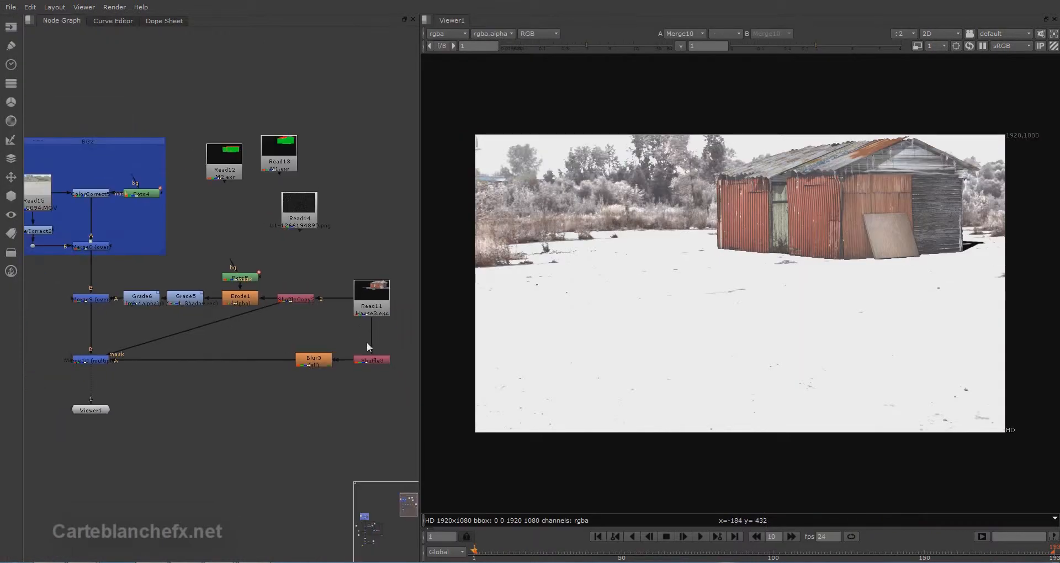
key("Tab")
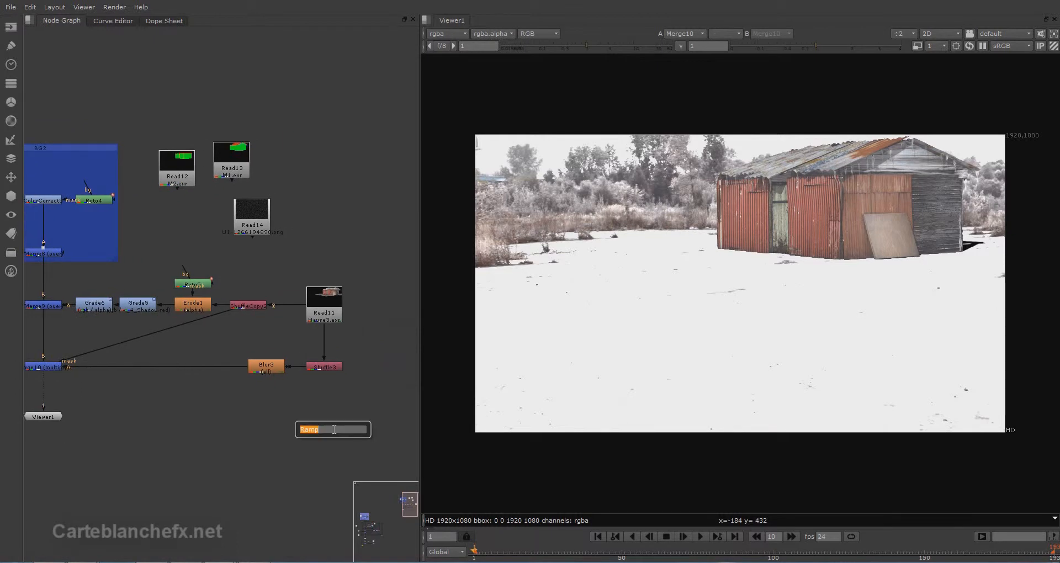
type("sh")
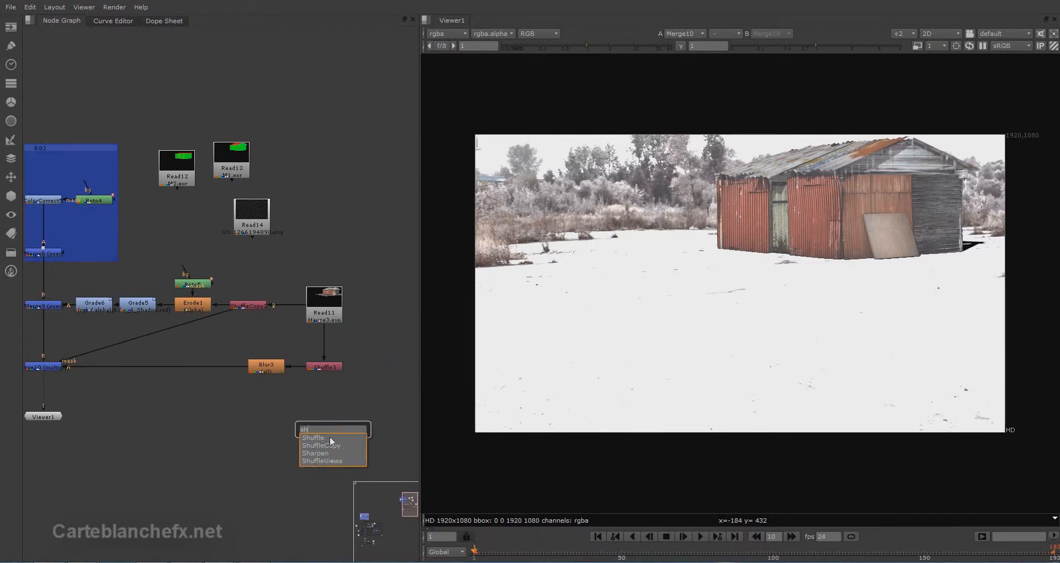
key("Return")
left_click_drag(335, 431, 388, 409)
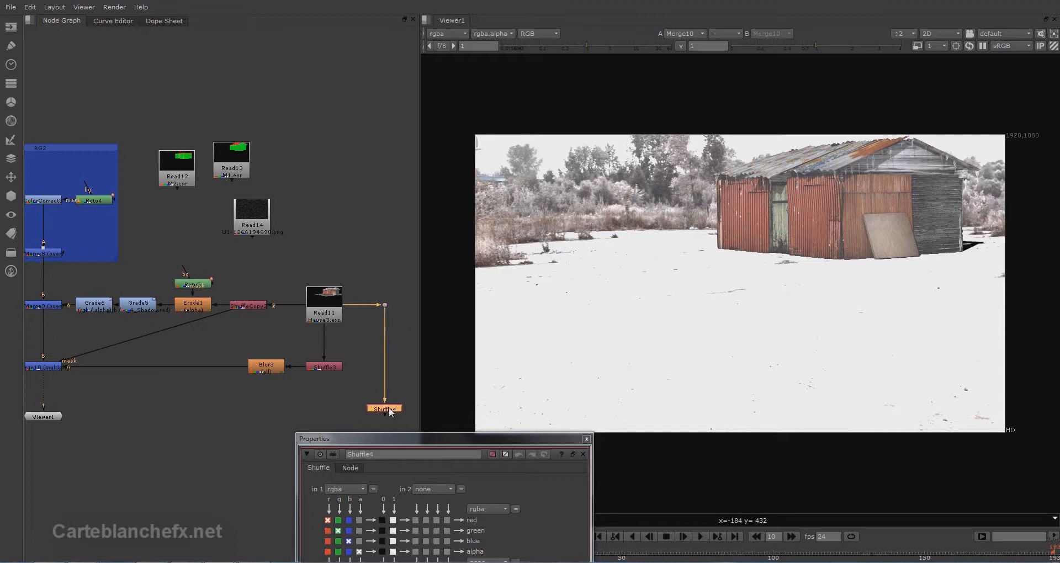
Step: Set the new Shuffle's first input to _6_Ambient_Occlusion and rename the node Snow
left_click(353, 489)
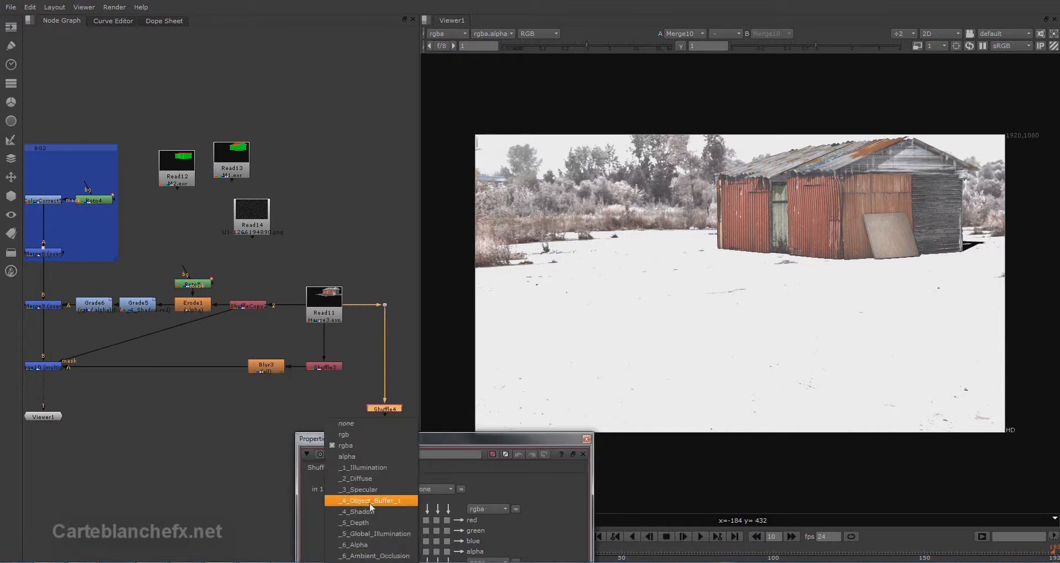
left_click(364, 553)
double_click(387, 456)
type("Snow")
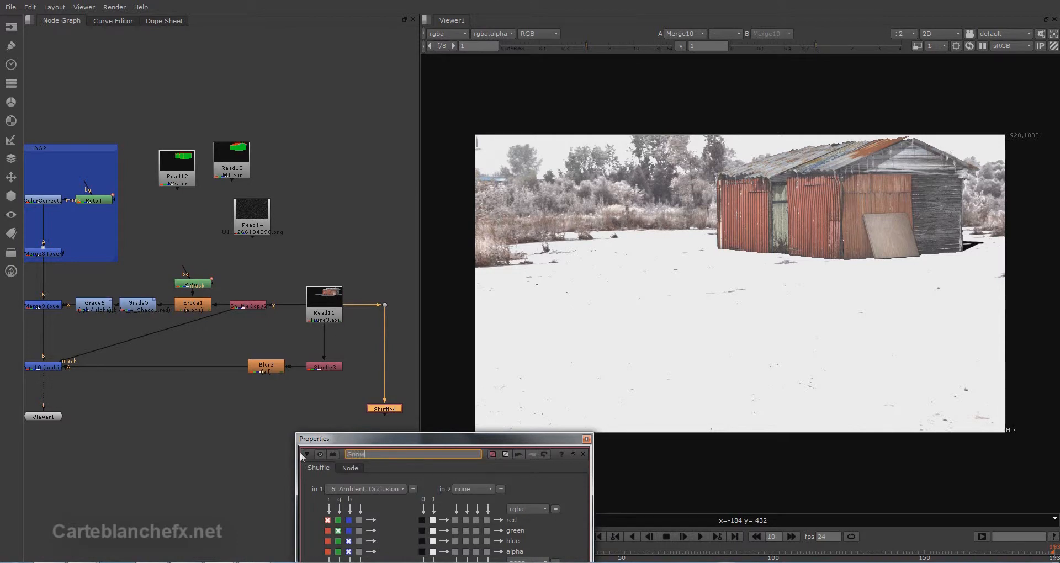
left_click(586, 439)
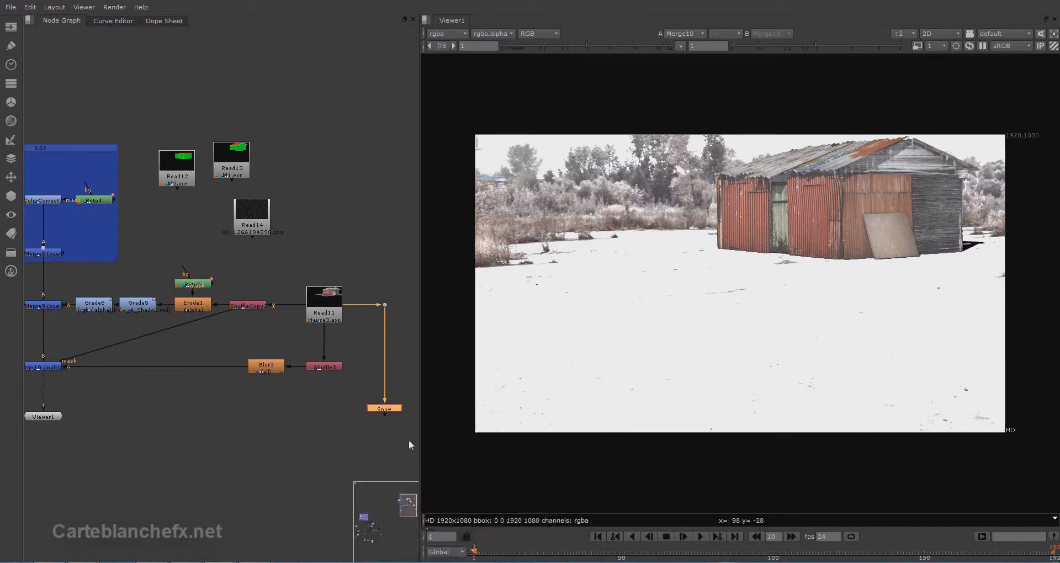
Step: Add an over Merge below the multiply Merge with Snow as its A input, and align Snow with its row
key("m")
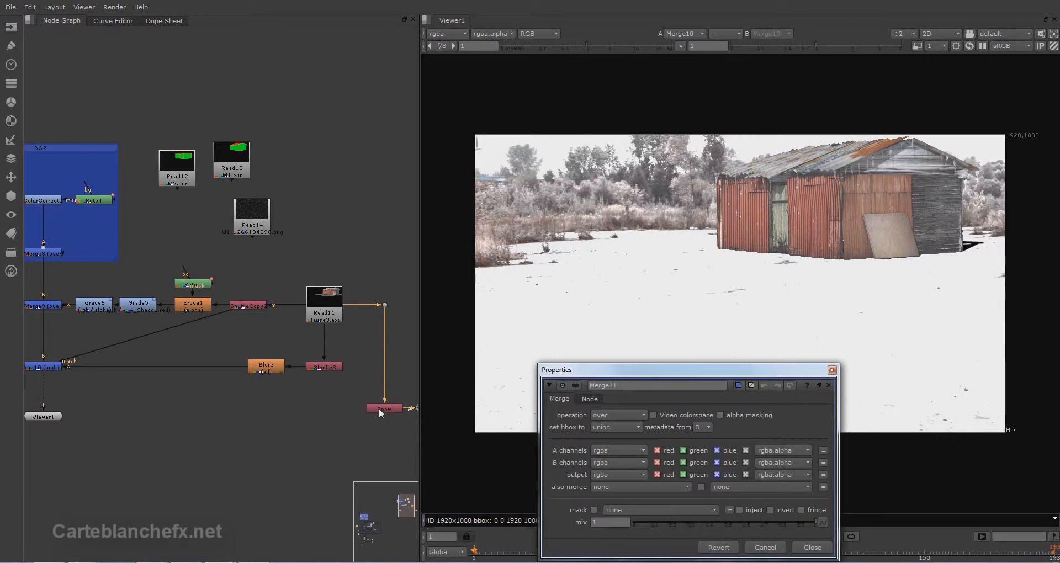
middle_click_drag(404, 410, 358, 414)
left_click_drag(390, 409, 70, 418)
middle_click_drag(70, 418, 171, 413)
left_click_drag(150, 411, 95, 448)
left_click_drag(99, 397, 102, 412)
middle_click_drag(322, 397, 257, 406)
left_click(368, 424)
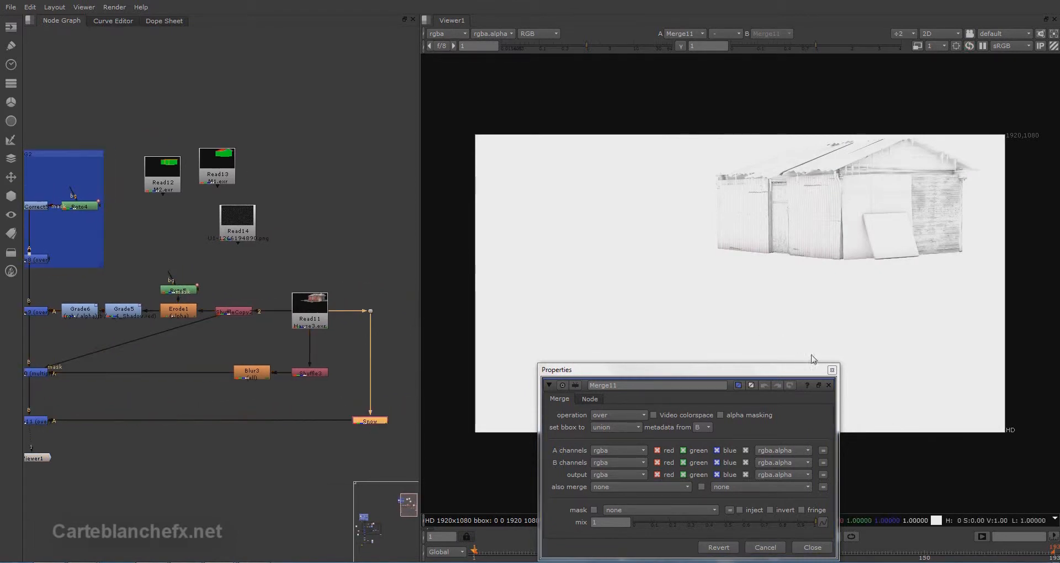
left_click(832, 370)
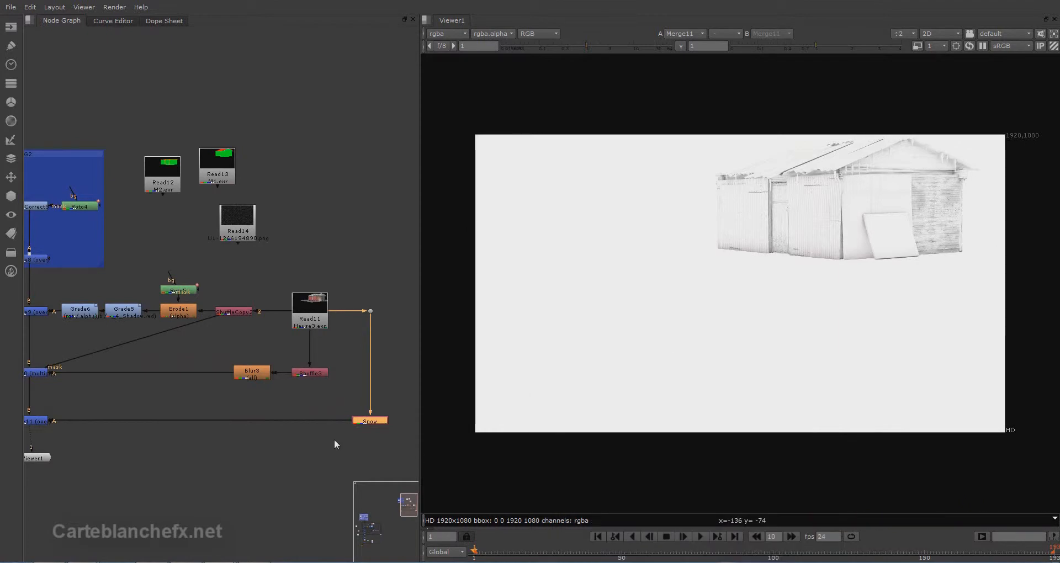
Step: Insert an Invert node between Snow and its Merge and align it with the row
key("Tab")
type("i")
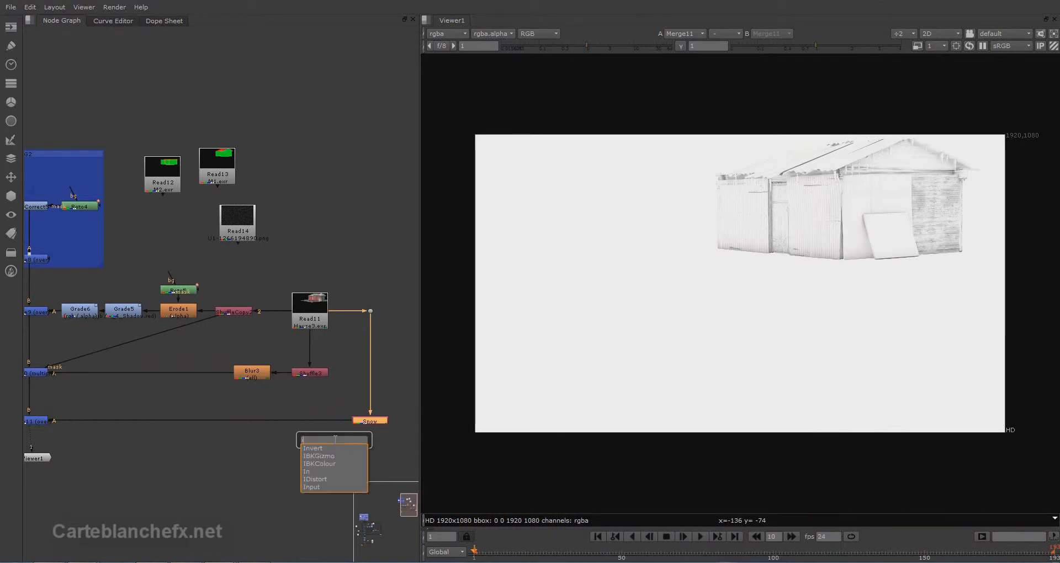
type("n")
key("Return")
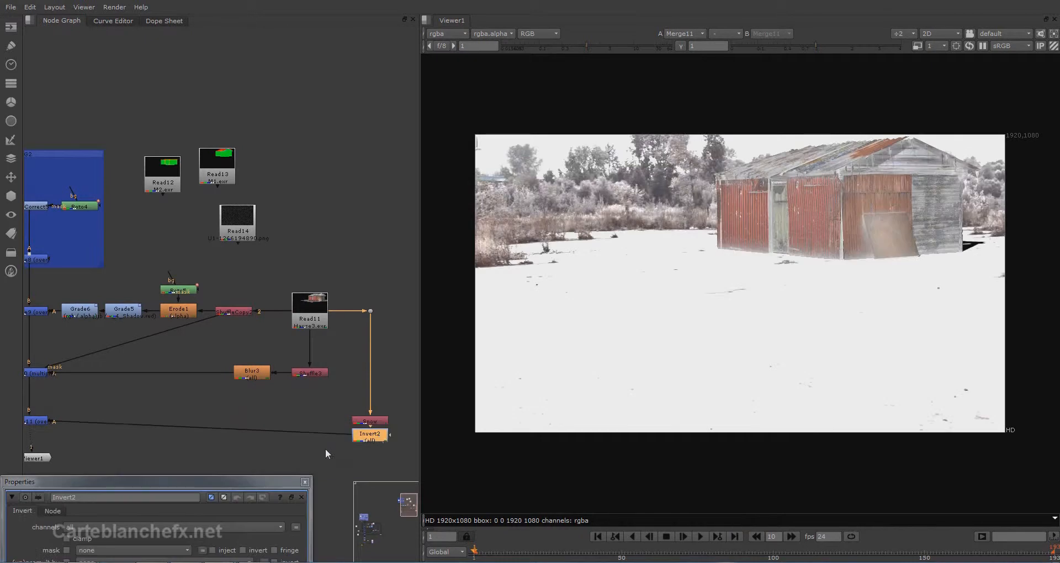
left_click_drag(381, 435, 333, 422)
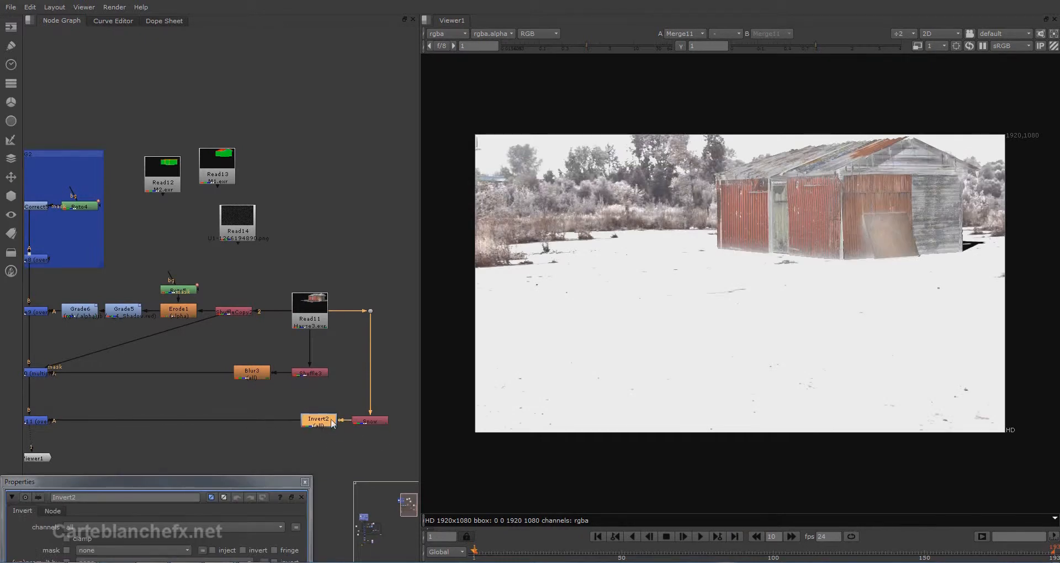
left_click(304, 482)
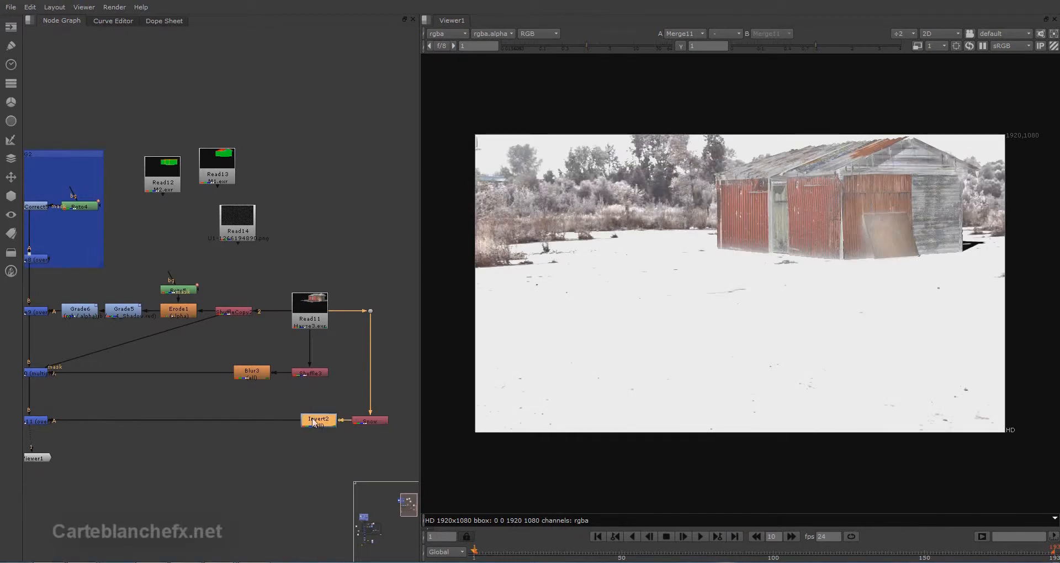
Step: Add a ColorCorrect after the Invert and set its master contrast to 2.3, gamma to 1.52 and gain to 1.26
key("c")
left_click_drag(313, 424, 259, 424)
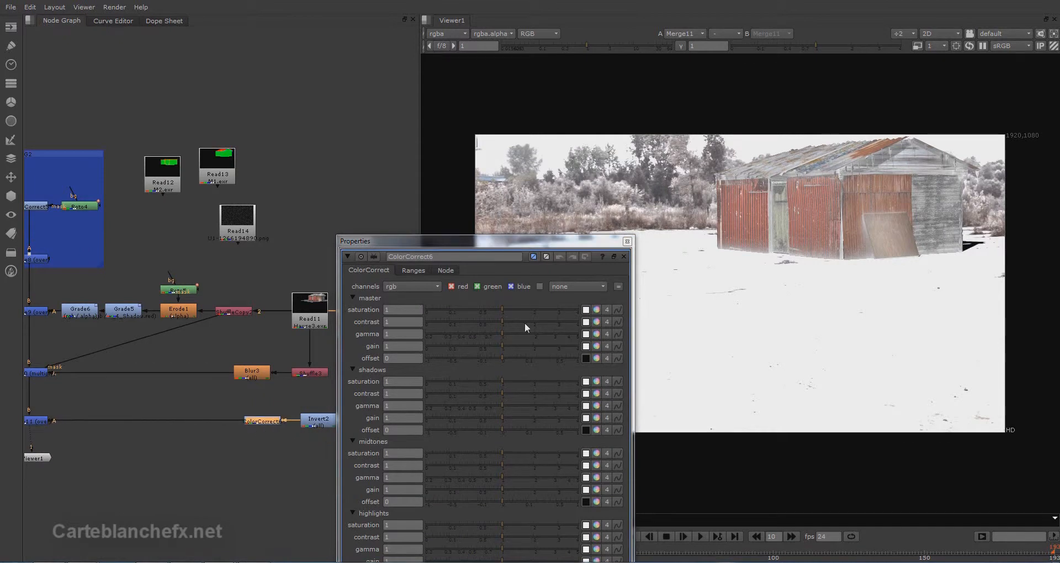
left_click_drag(502, 321, 511, 345)
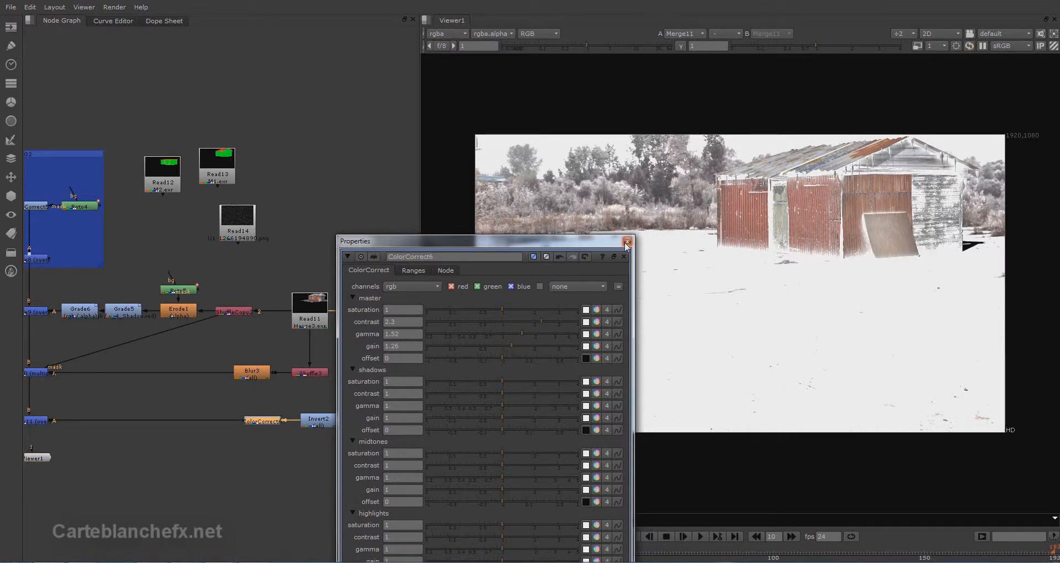
left_click(627, 242)
Step: Add a Ramp node and connect it as the snow Merge's mask, moving the Merge and Viewer nodes further down
middle_click_drag(123, 396, 317, 370)
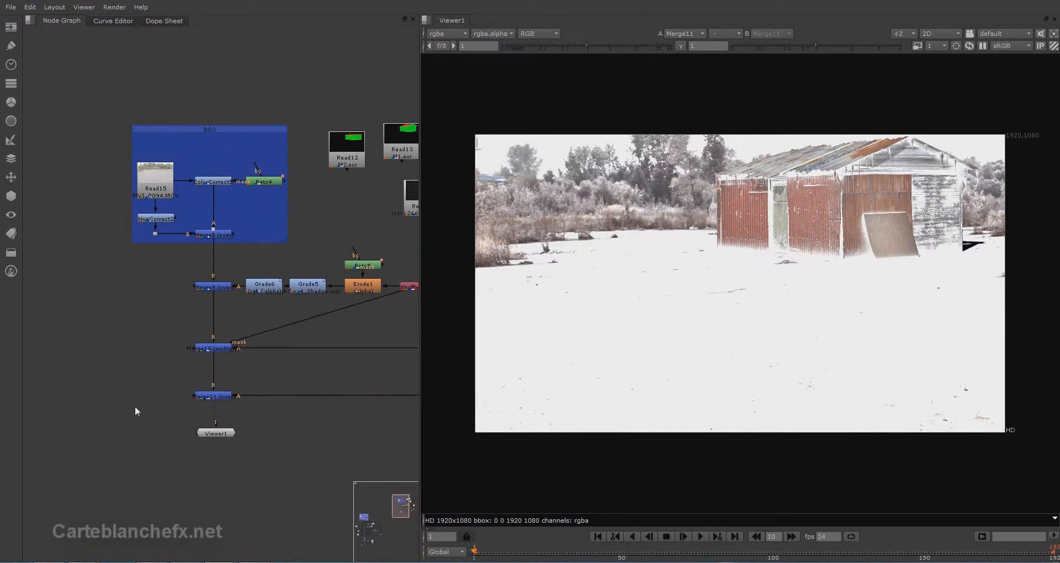
key("Tab")
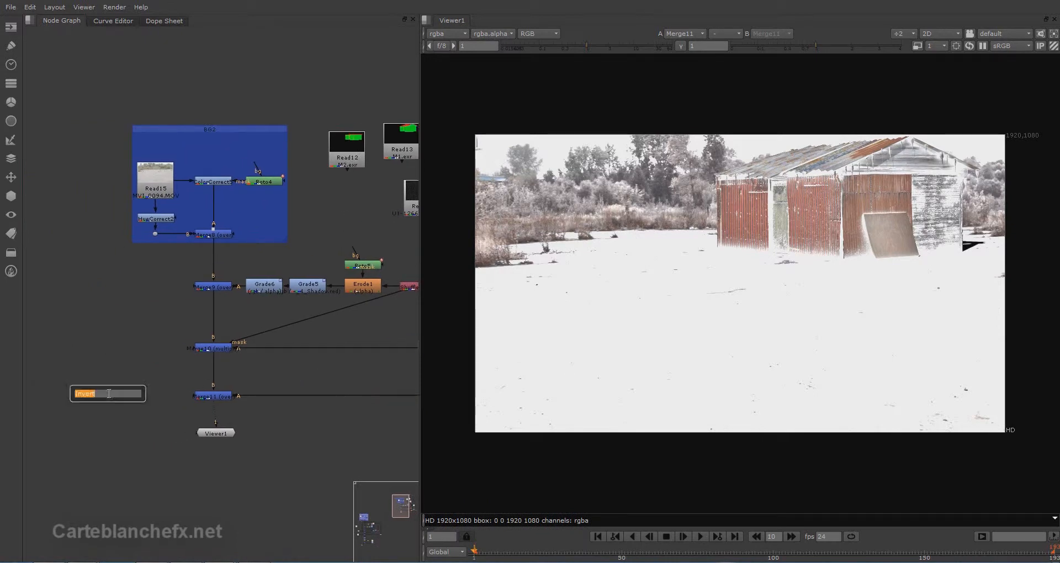
type("ramp")
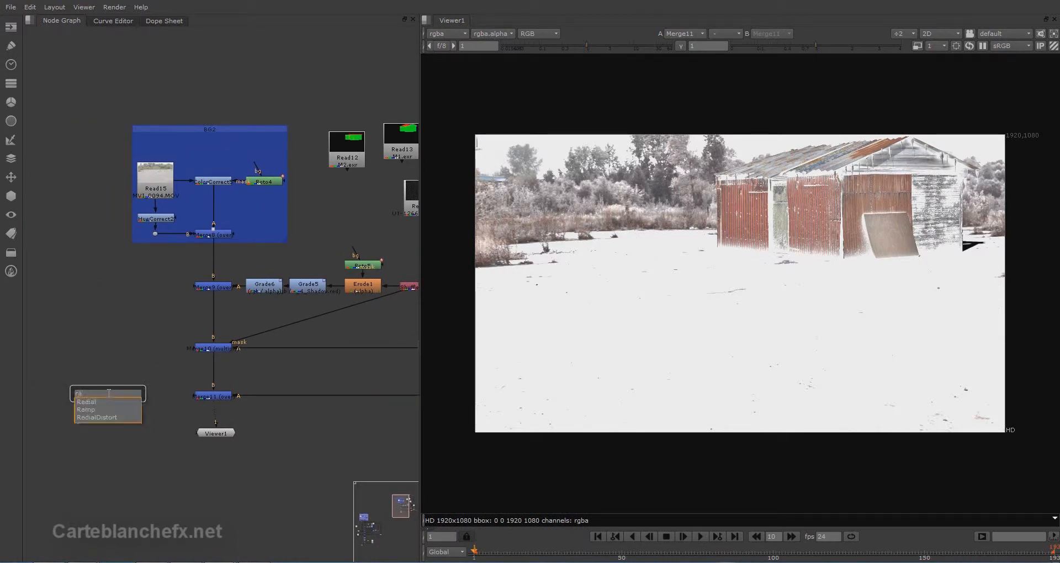
key("Return")
left_click_drag(129, 427, 131, 417)
middle_click_drag(168, 385, 109, 341)
left_click_drag(151, 354, 158, 415)
left_click_drag(160, 453, 65, 374)
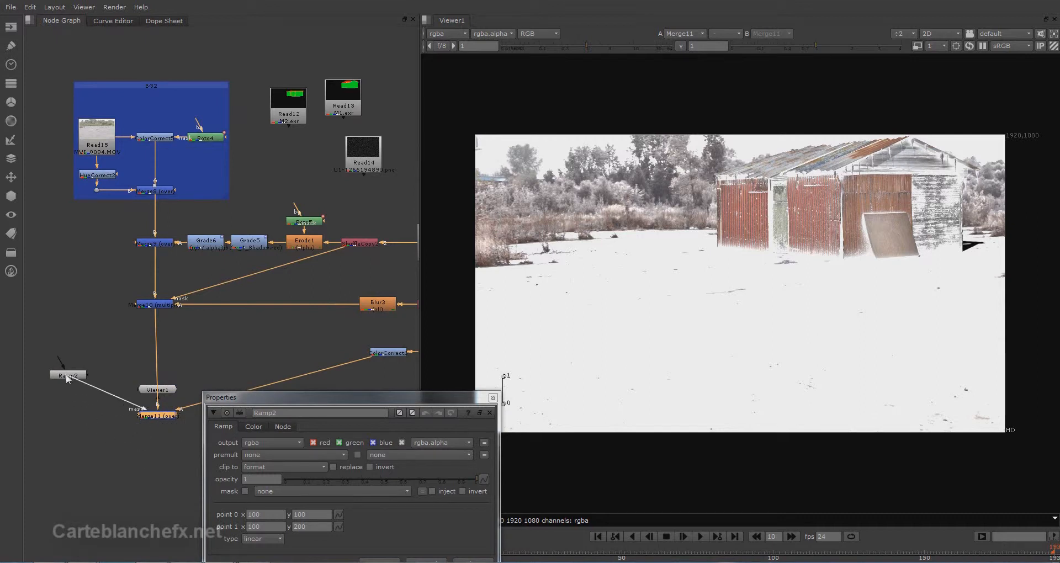
left_click_drag(145, 394, 148, 484)
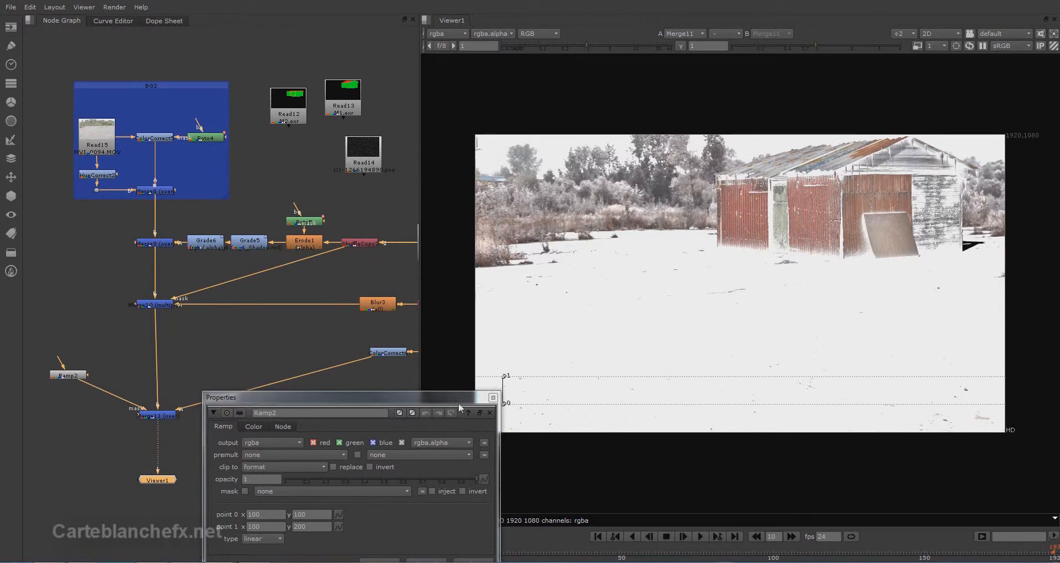
Step: Position the ramp's point 1 at about y 760 and point 0 at about y 582, and invert the snow Merge's mask
left_click_drag(503, 376, 503, 225)
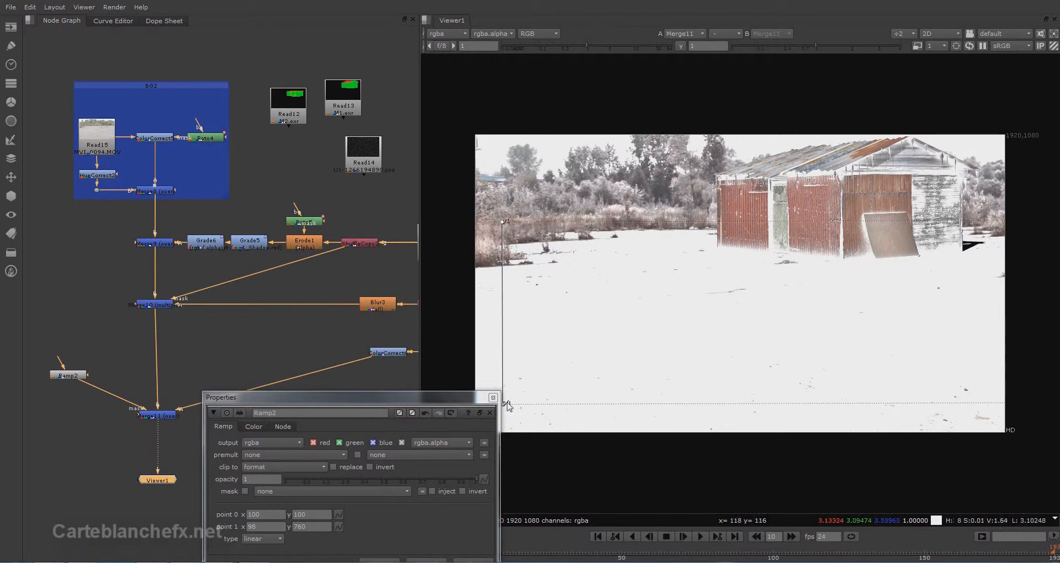
left_click_drag(504, 403, 504, 275)
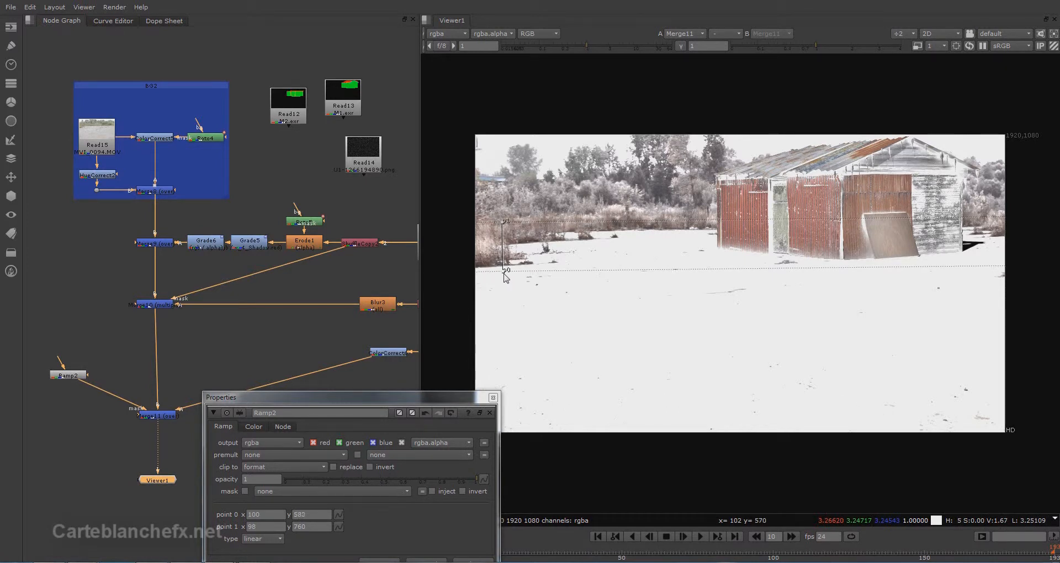
double_click(156, 415)
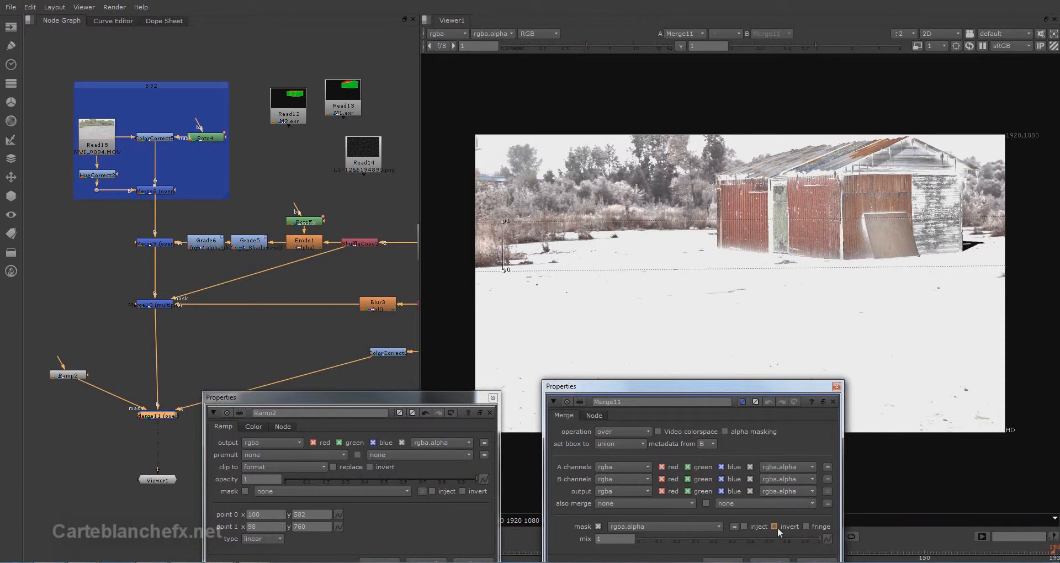
left_click(776, 527)
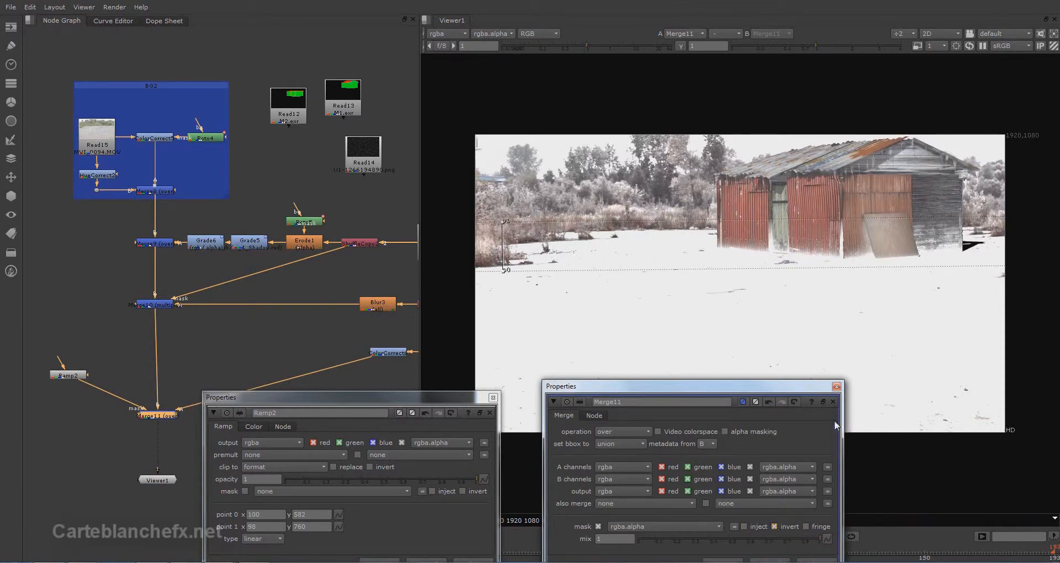
left_click(836, 386)
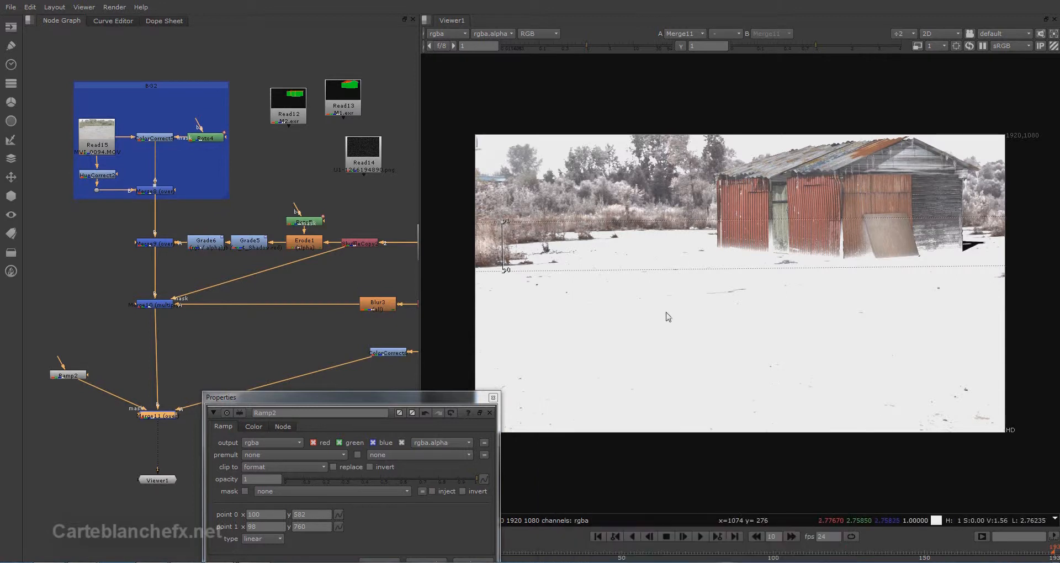
Step: Fine-tune the ramp at the shack's base, with point 0 at about y 606 and point 1 at about y 764
left_click_drag(504, 222, 502, 236)
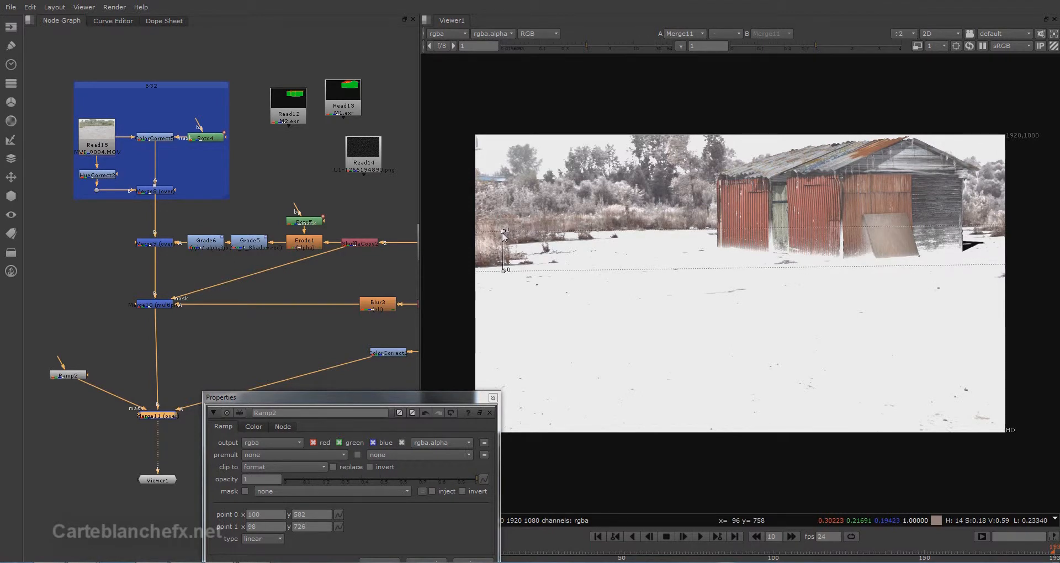
left_click_drag(506, 275, 506, 269)
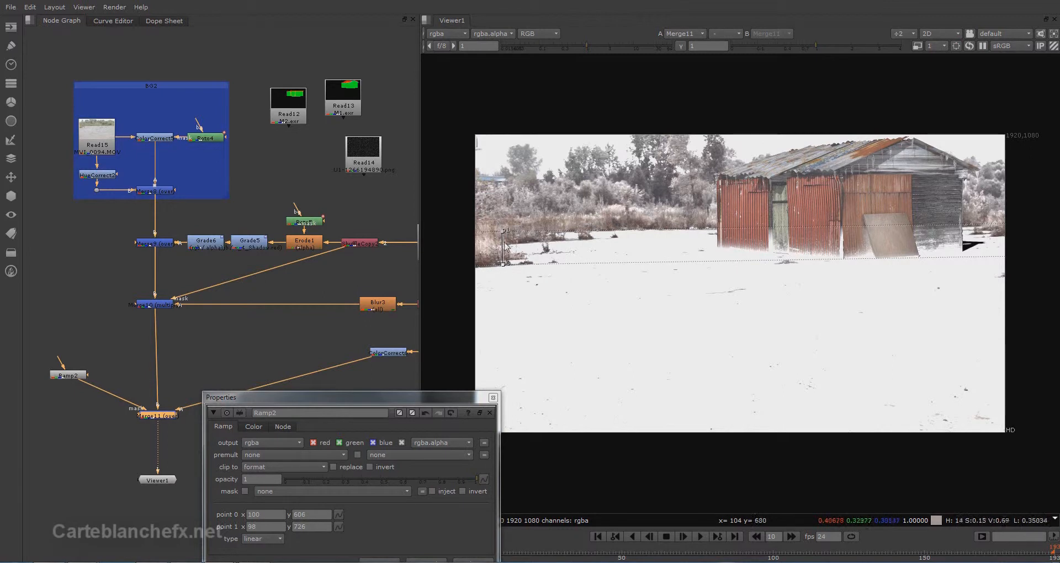
left_click_drag(503, 234, 504, 224)
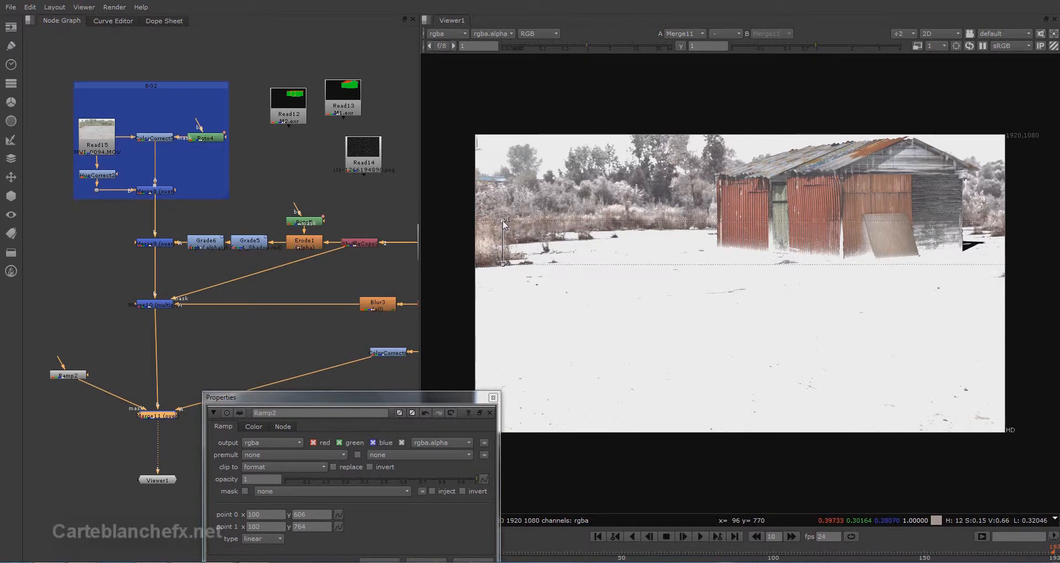
Step: Set the snow ColorCorrect's master contrast to 2.55, gamma to 2.15 and gain to 1.76
middle_click_drag(374, 331, 354, 280)
left_click(367, 299)
double_click(367, 300)
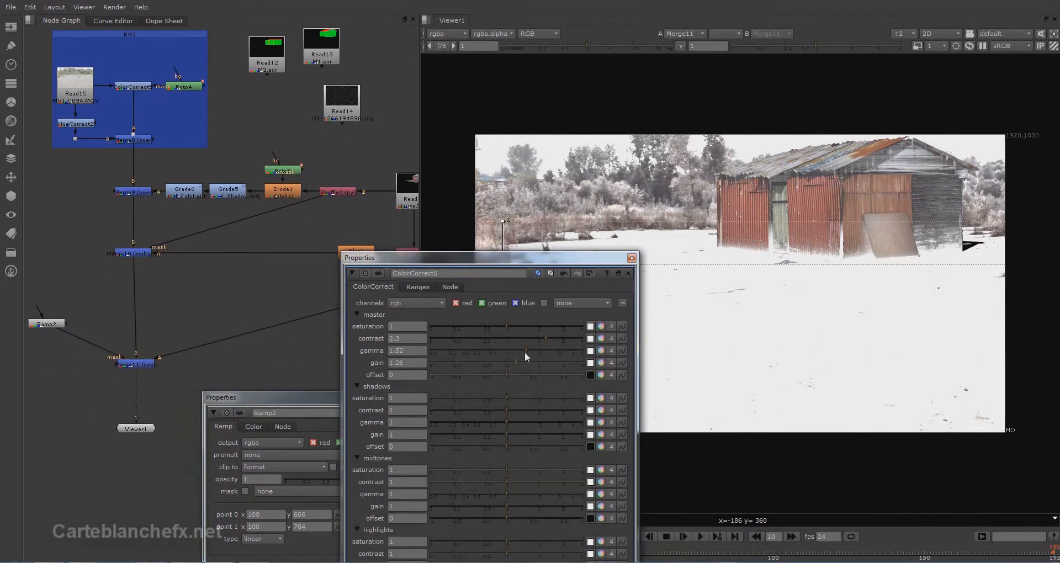
mouse_move(526, 348)
left_mouse_down()
mouse_move(543, 349)
mouse_move(531, 359)
left_mouse_up()
left_click(551, 337)
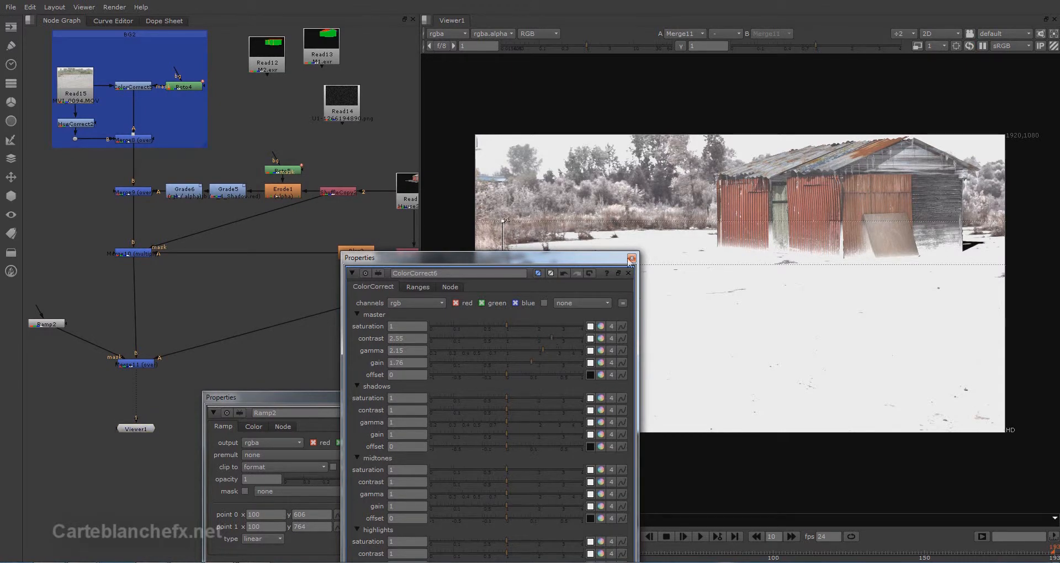
left_click(631, 258)
left_click(493, 397)
Step: Move the snow Merge up level with its ColorCorrect row, place the Ramp beside it and straighten the multiply Merge above
left_click_drag(146, 365, 146, 308)
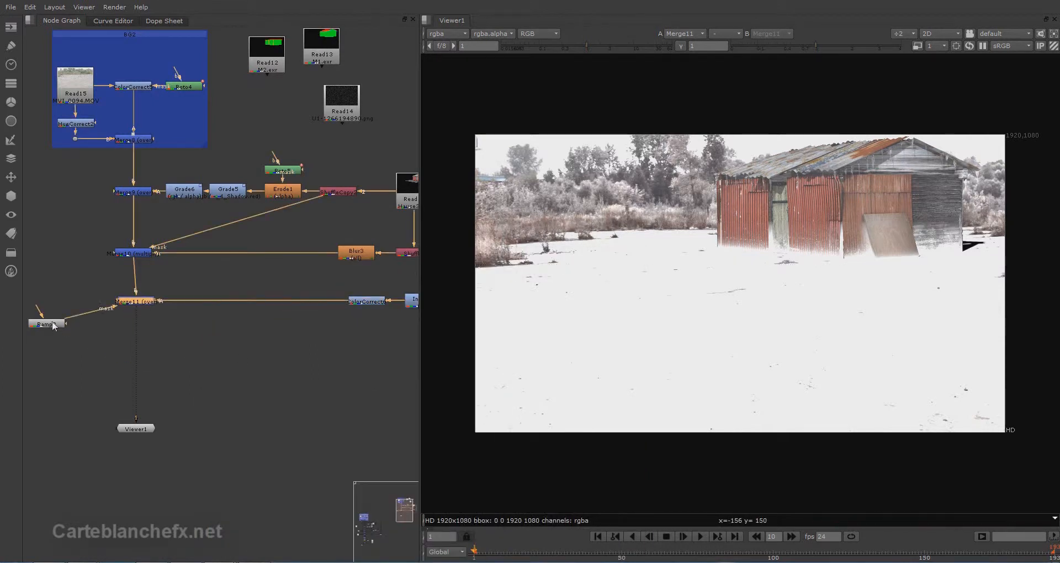
left_click_drag(53, 323, 57, 301)
left_click_drag(130, 254, 137, 257)
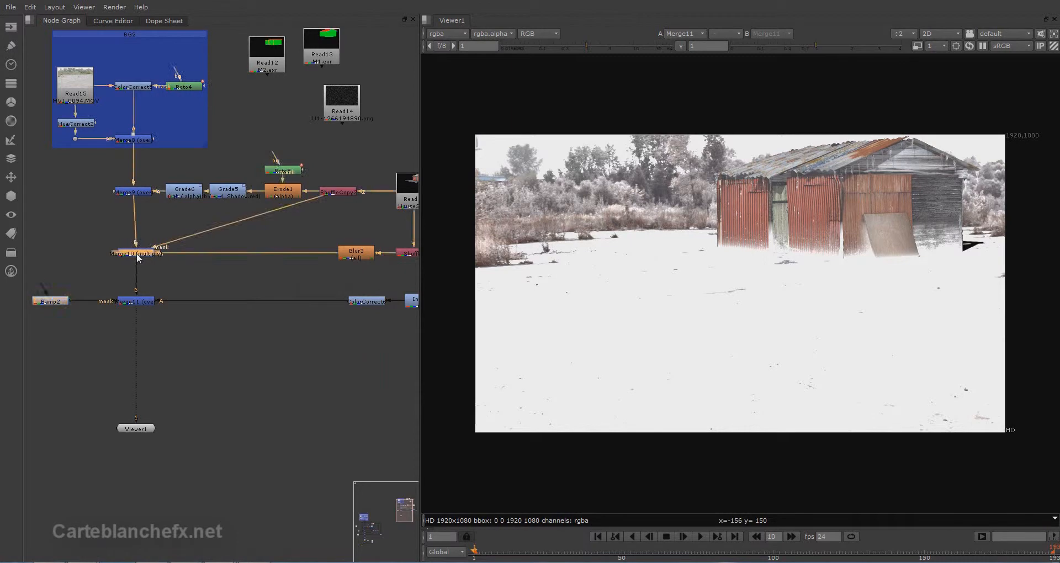
right_click(213, 282)
left_click(188, 281)
left_click(143, 253)
left_click(227, 292)
scroll(247, 356, "down", 3)
middle_click_drag(247, 357, 207, 360)
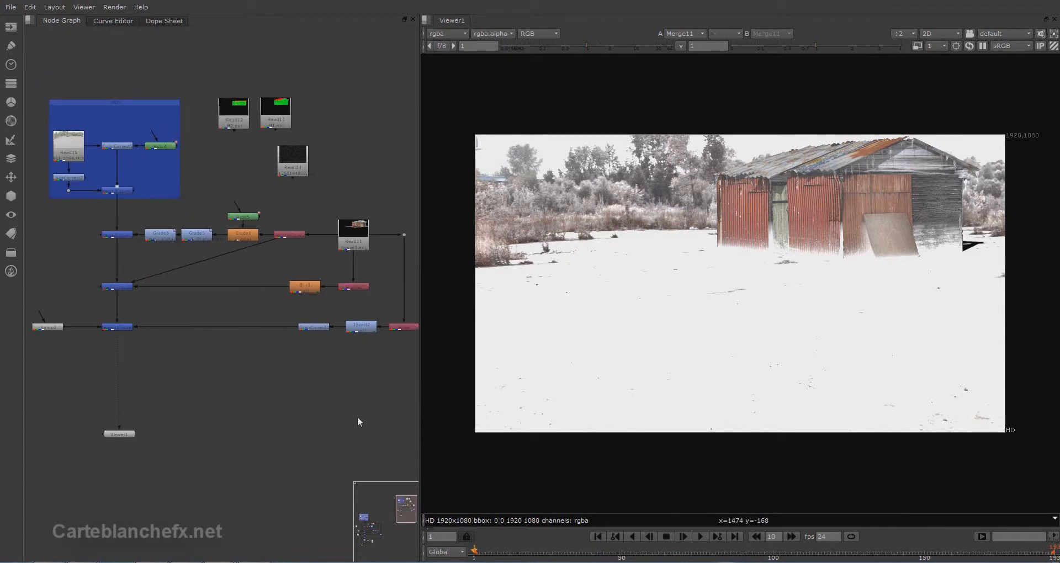
Step: Inspect the snow along the shack's base, move the M2.exr Read node beside the Merge column and view its output
scroll(848, 247, "up", 3)
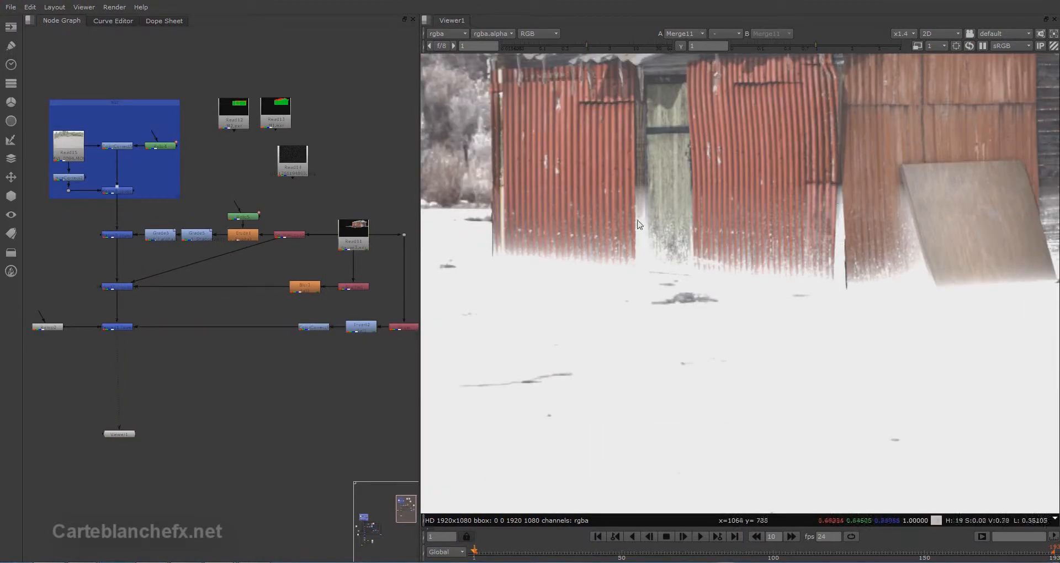
middle_click_drag(844, 270, 723, 272)
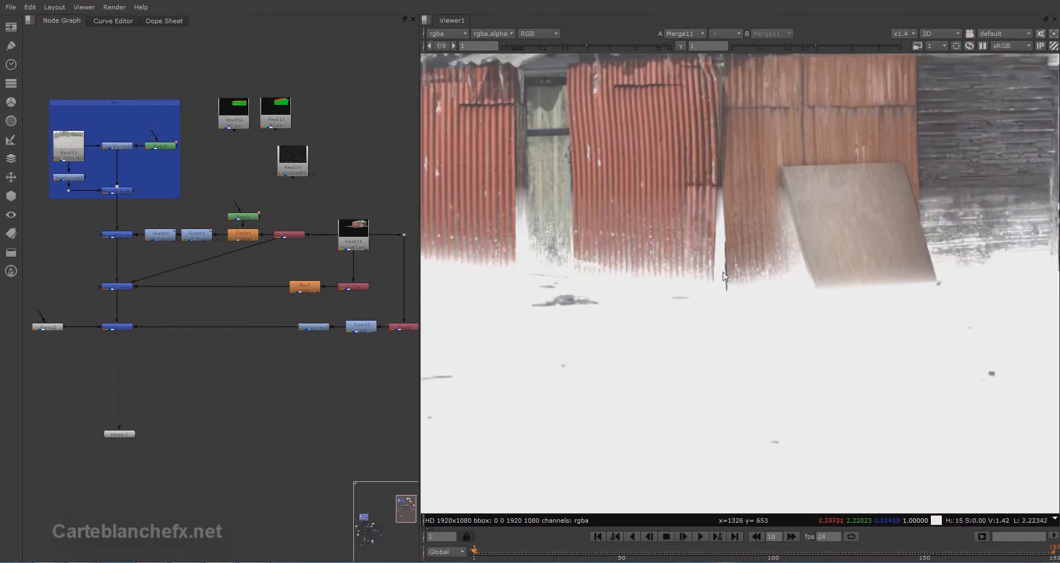
scroll(723, 272, "down", 5)
middle_click_drag(655, 260, 793, 270)
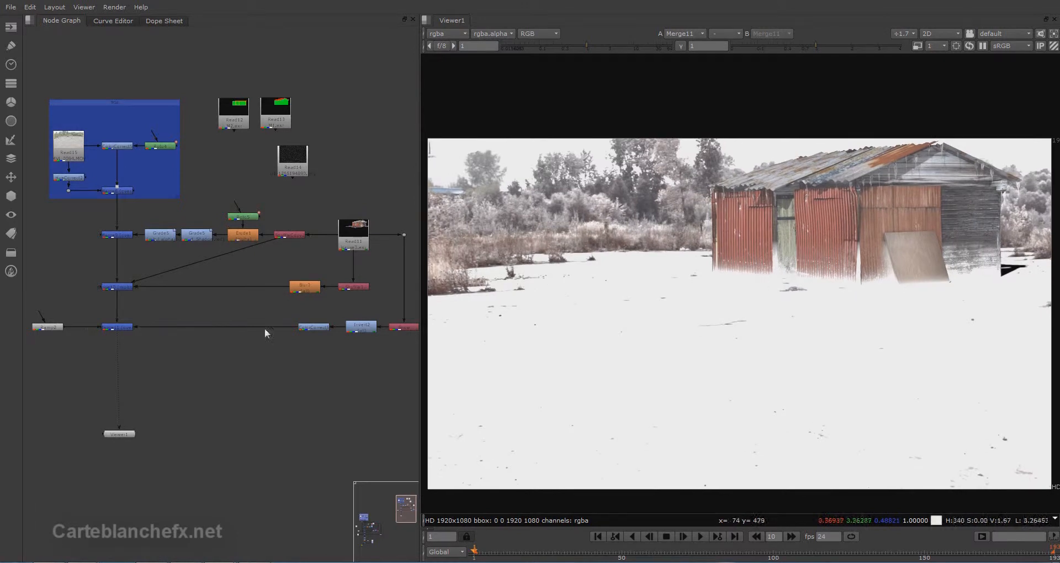
left_click_drag(234, 111, 60, 257)
key("1")
left_click(61, 257)
Step: Add a Shuffle node after the M2.exr Read and route its red channel into green, blue and alpha
key("Tab")
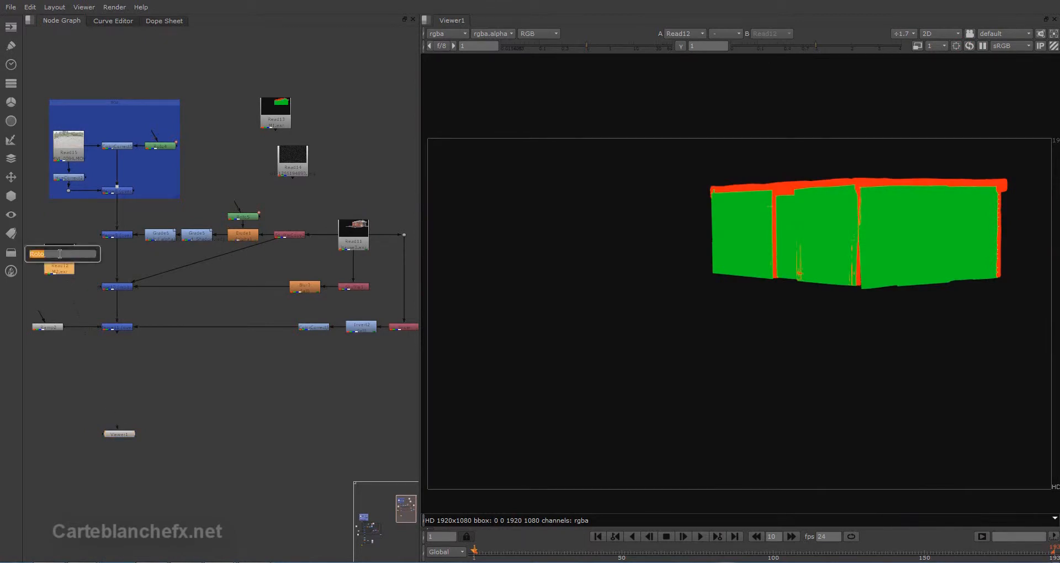
type("shu")
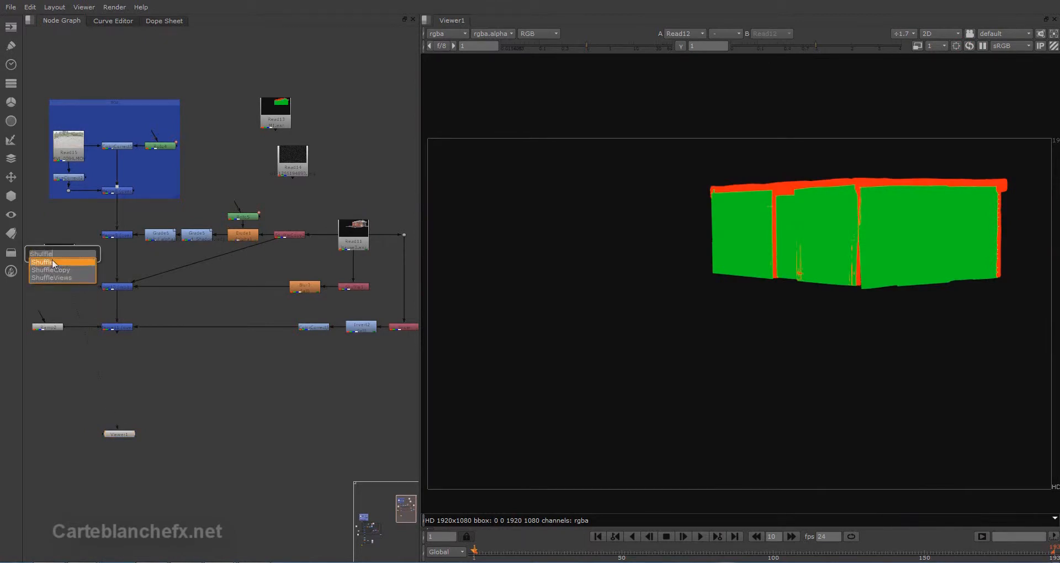
key("Return")
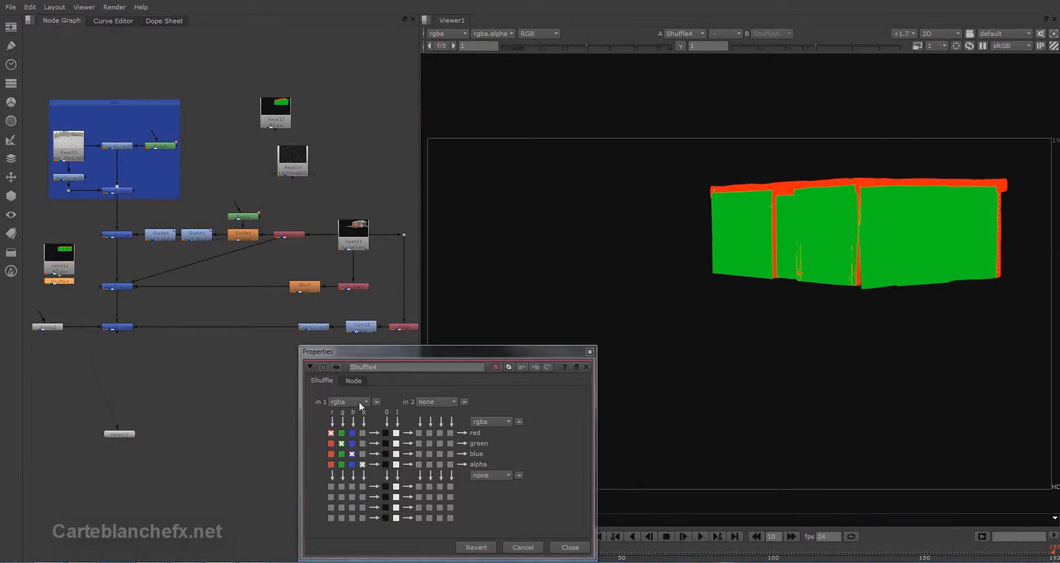
left_click(331, 443)
left_click(331, 454)
left_click(331, 463)
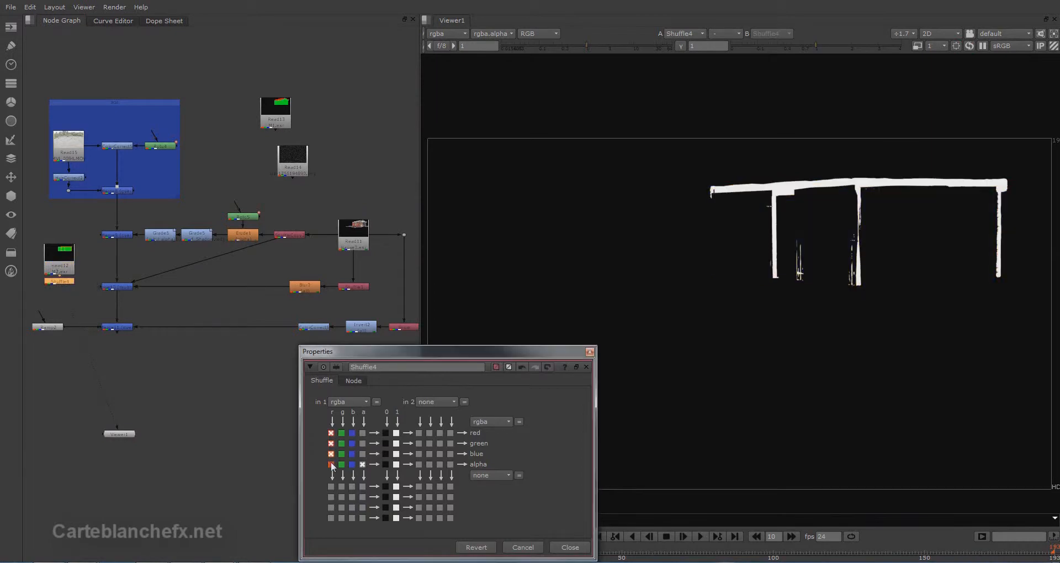
left_click(588, 354)
Step: Move the M2.exr Read and its Shuffle above the Ramp and add a Roto node after the Shuffle
middle_click_drag(64, 284, 133, 264)
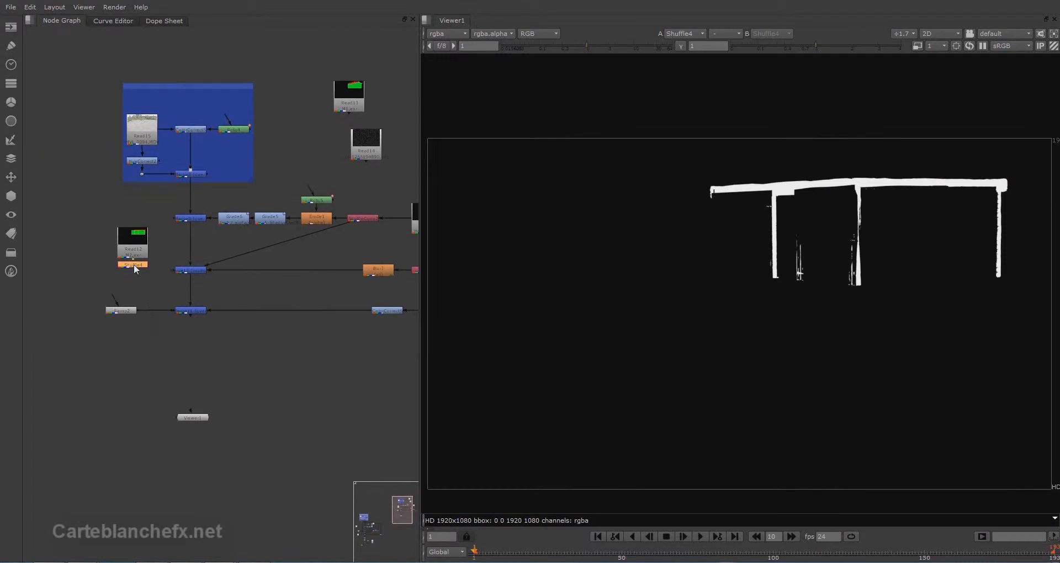
scroll(134, 264, "up", 3)
left_click_drag(166, 298, 73, 191)
left_click_drag(122, 225, 101, 177)
left_click(140, 261)
left_click(117, 229)
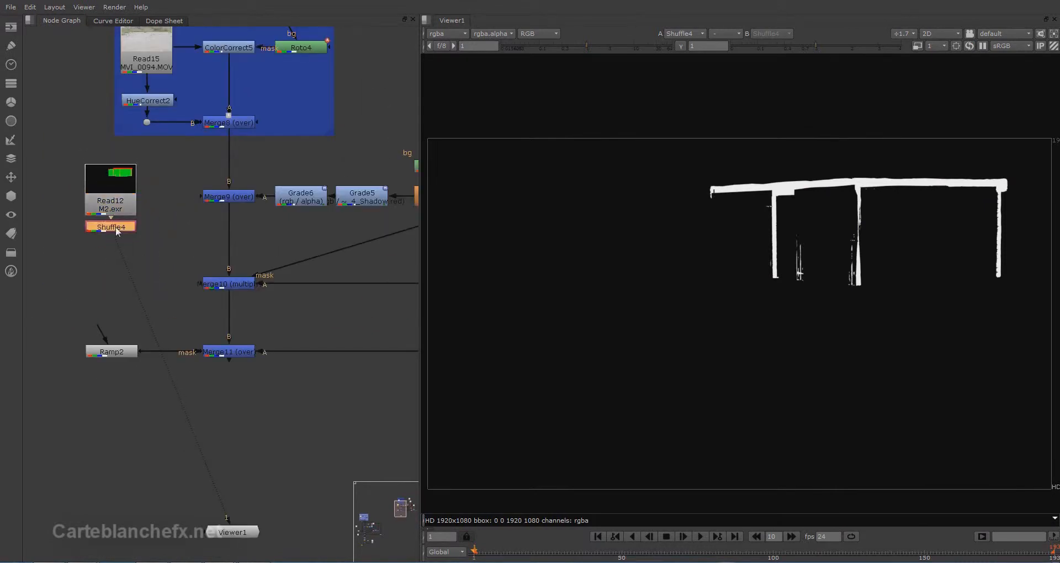
type("n")
type("rot")
left_click(107, 236)
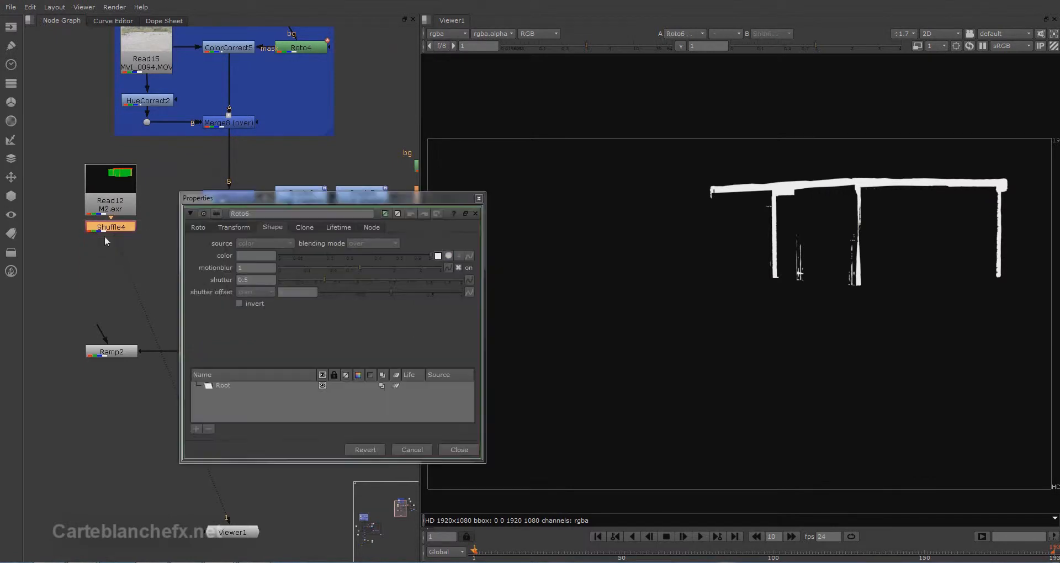
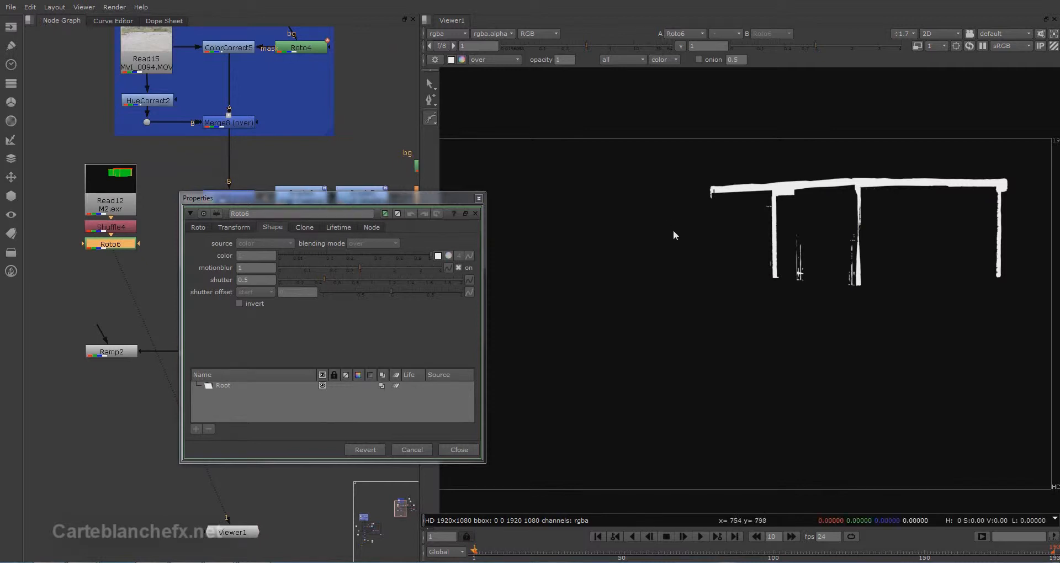
Step: Draw a closed Bezier around the shack's roof edge and posts, with its lower edge crossing just above the post bases
left_click_drag(673, 230, 680, 237)
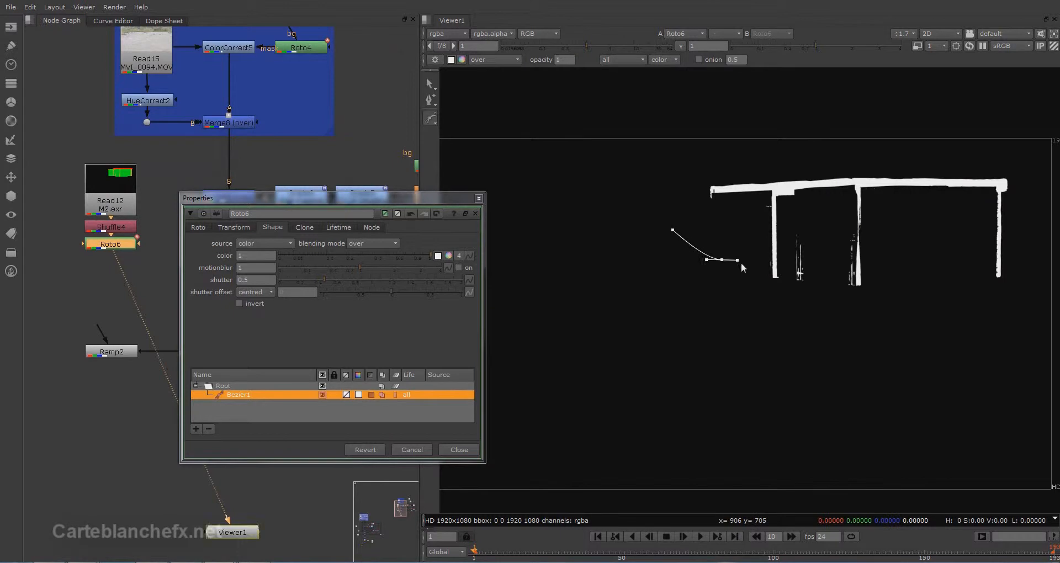
left_click_drag(763, 267, 879, 276)
left_click_drag(987, 269, 1006, 242)
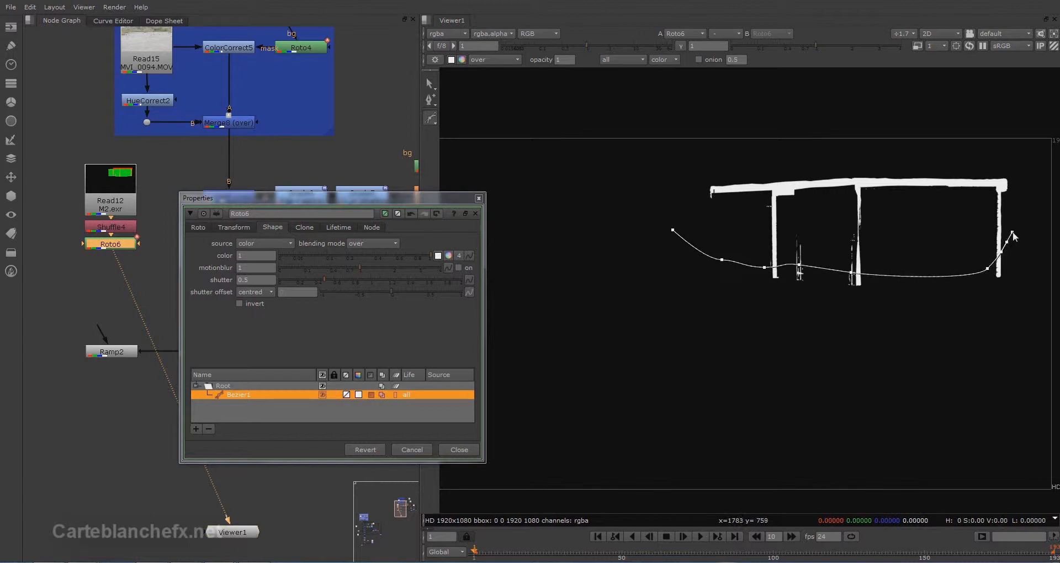
left_click_drag(1018, 184, 1002, 159)
left_click_drag(743, 146, 693, 160)
left_click_drag(671, 192, 671, 216)
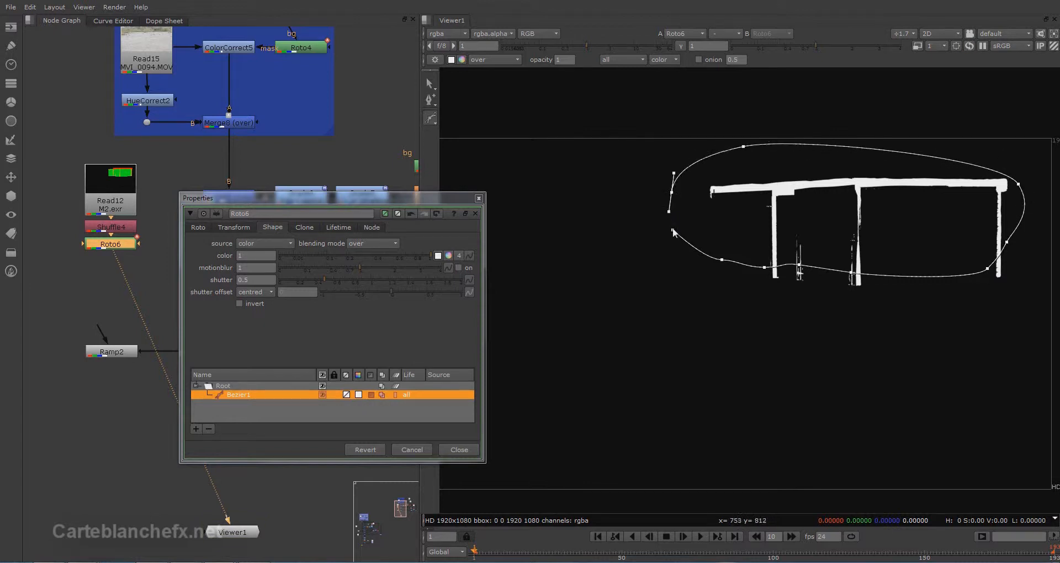
left_click(673, 229)
Step: Set the Bezier's color to 0, invert the shape and set its feather to 16
left_click_drag(430, 255, 207, 259)
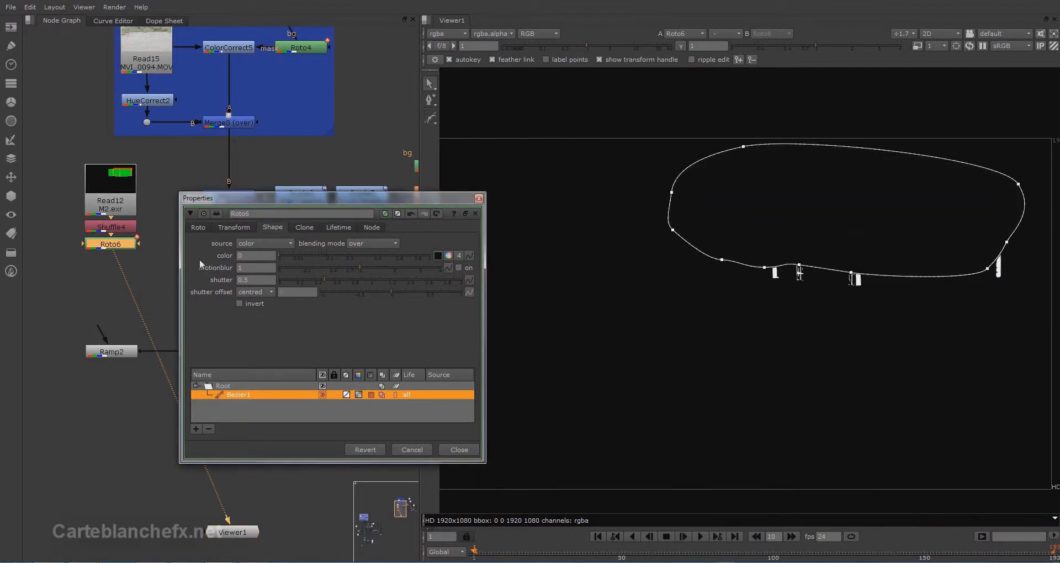
left_click(239, 303)
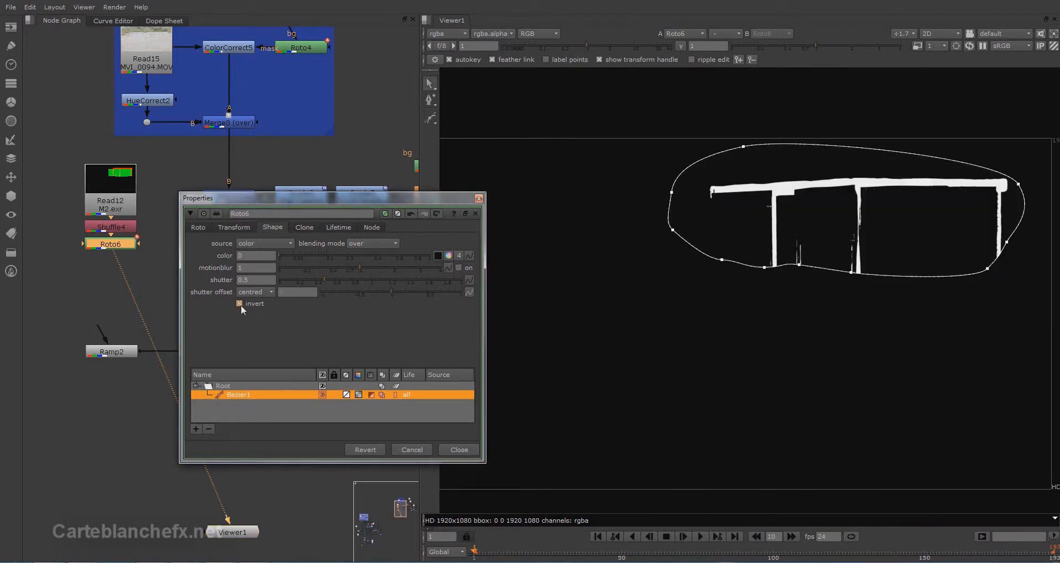
left_click(205, 226)
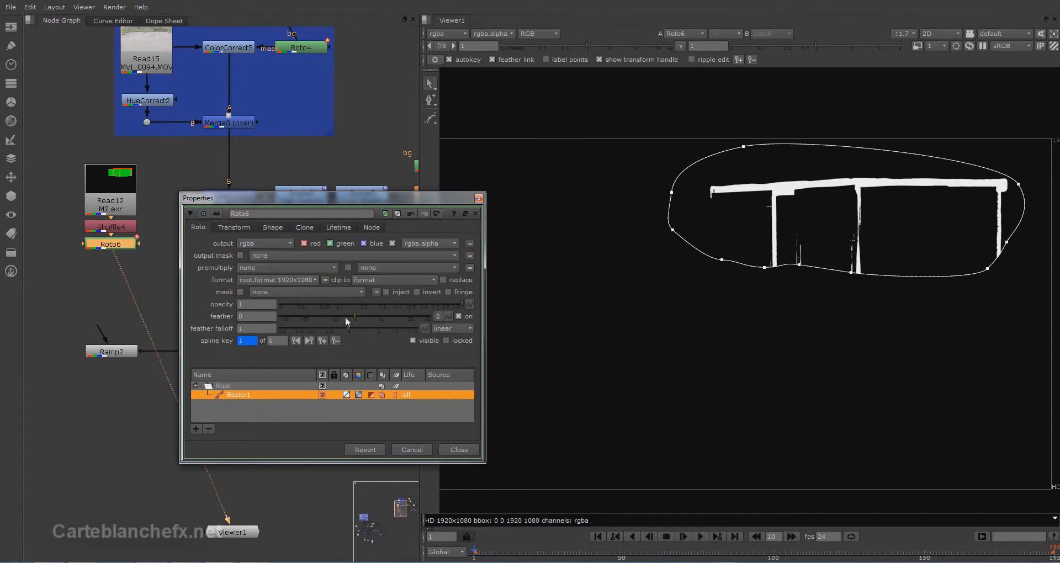
left_click_drag(355, 315, 386, 314)
left_click(479, 198)
Step: Connect the Ramp's input to the Roto, check the Ramp and snow Merge outputs, and move the Roto closer to the Ramp
left_click_drag(101, 337, 111, 247)
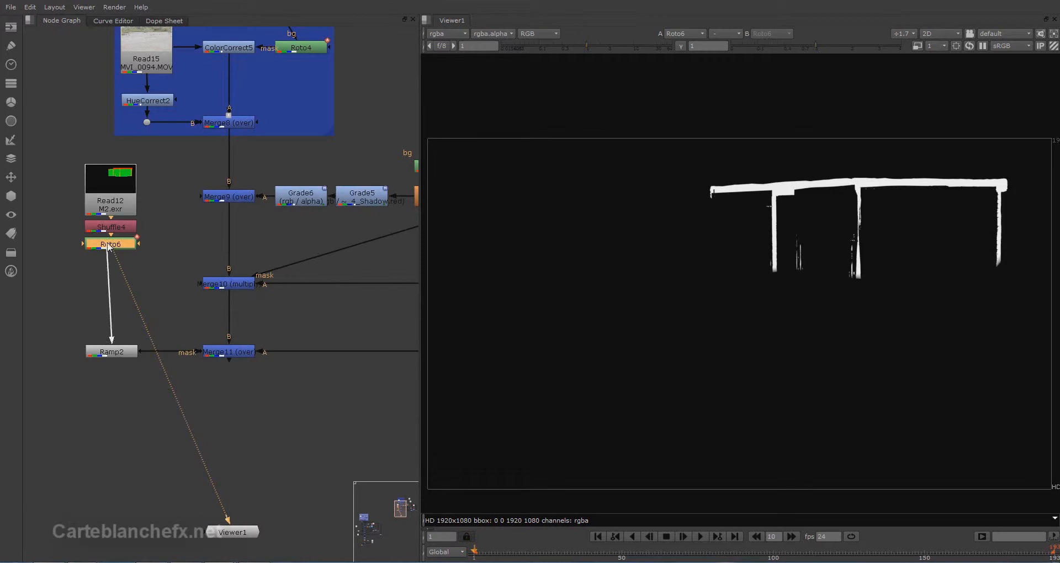
left_click(125, 351, "ctrl+shift")
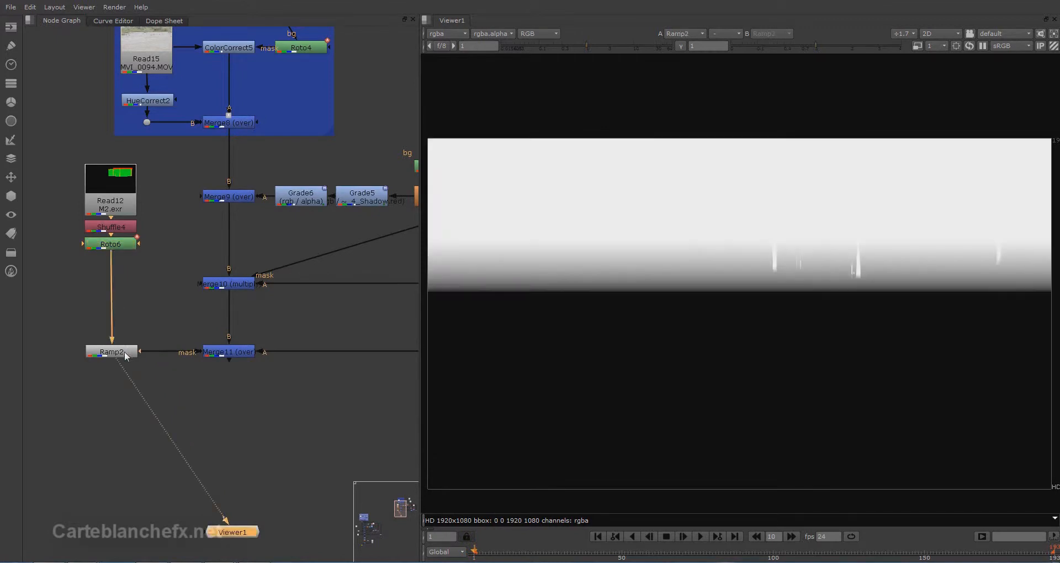
left_click(224, 352, "ctrl+shift")
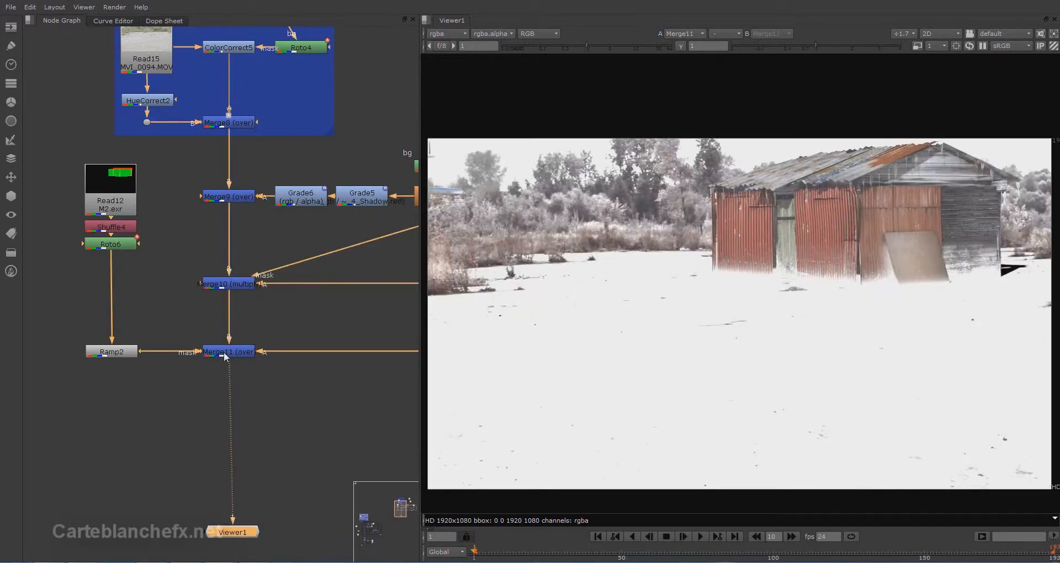
left_click_drag(126, 247, 126, 281)
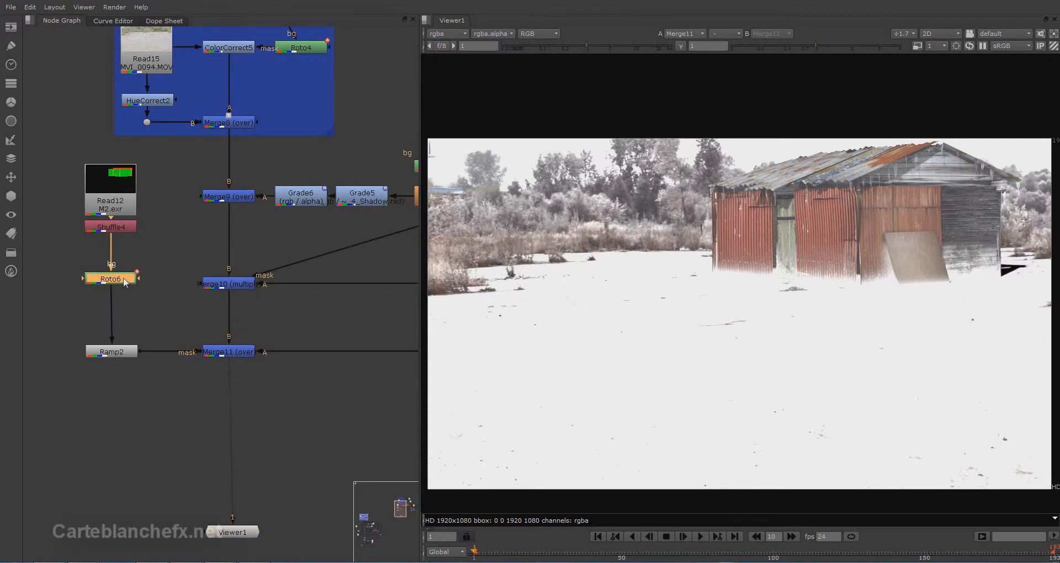
Step: Reshape the Roto's lower edge, raising the point on the left red wall and adjusting the point at the middle post's base
scroll(855, 254, "up", 4)
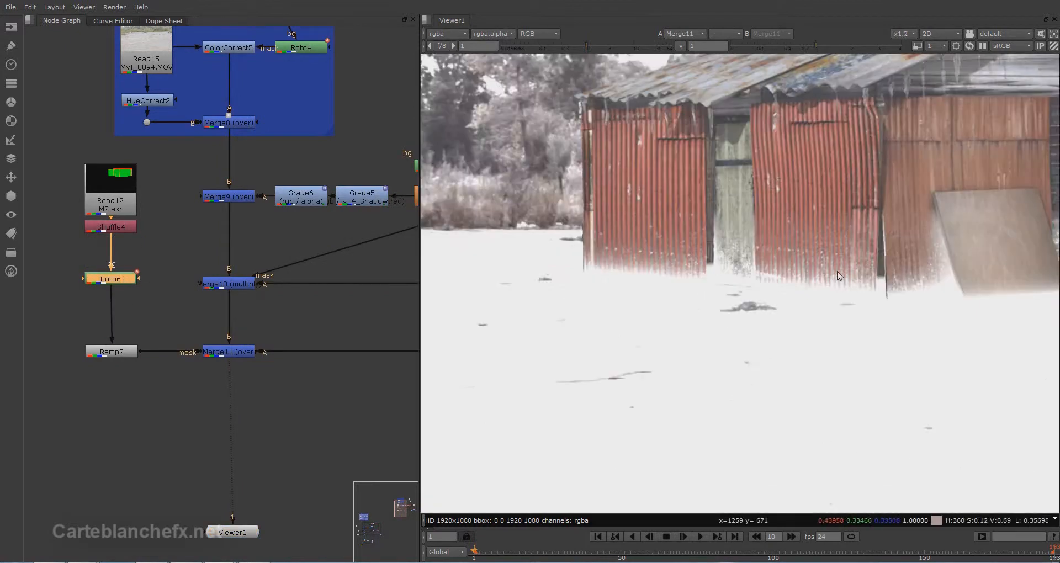
double_click(122, 280)
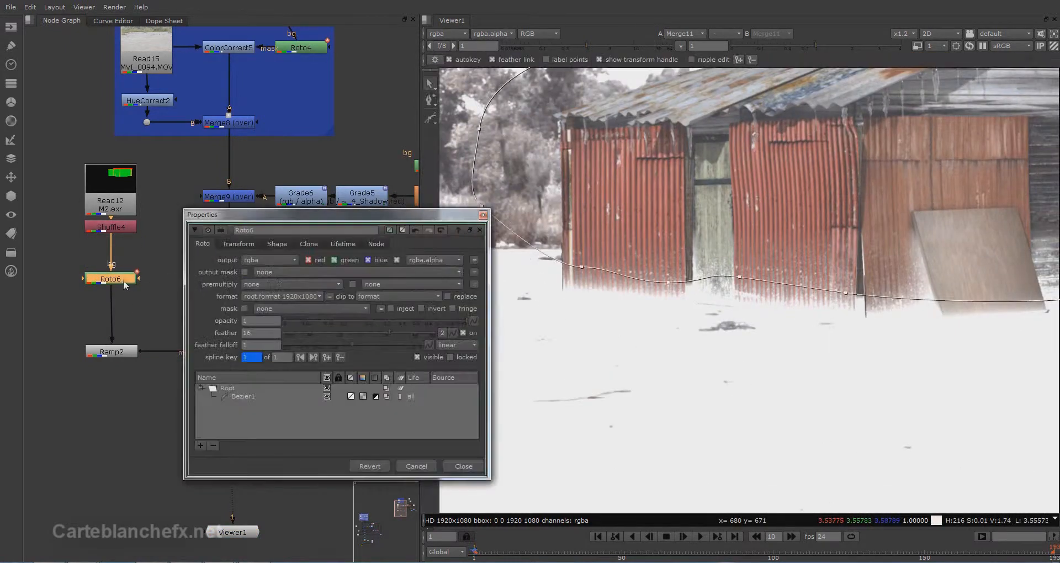
left_click_drag(668, 283, 657, 266)
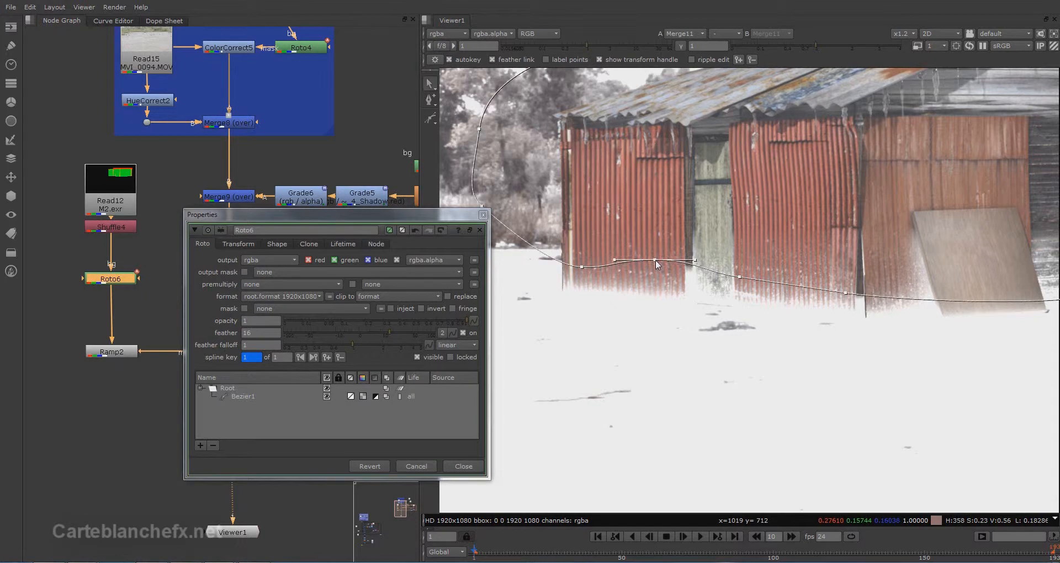
mouse_move(846, 294)
left_mouse_down()
mouse_move(908, 299)
mouse_move(889, 323)
mouse_move(902, 275)
mouse_move(857, 301)
left_mouse_up()
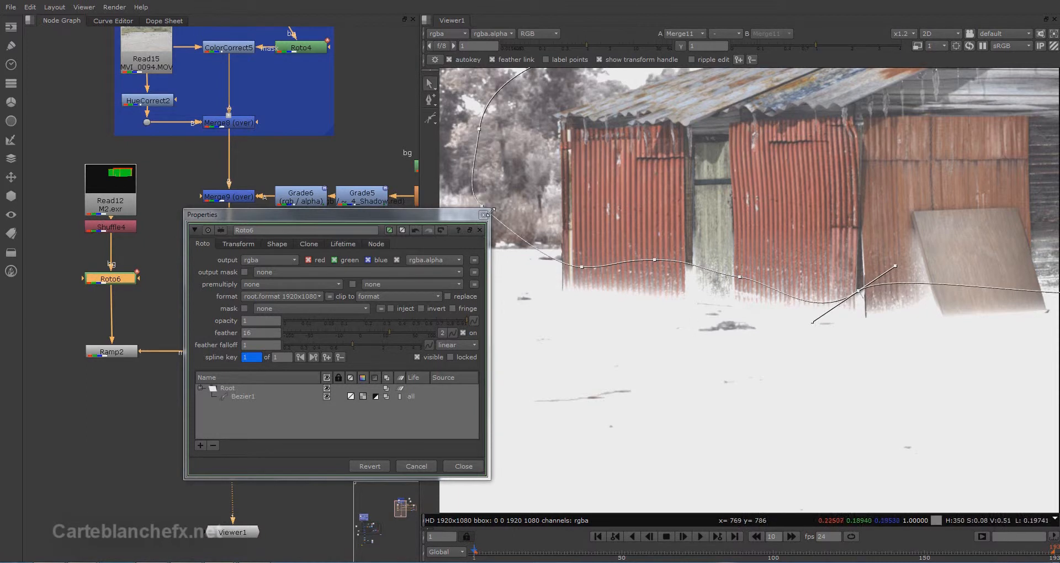
left_click(463, 466)
left_click(315, 408)
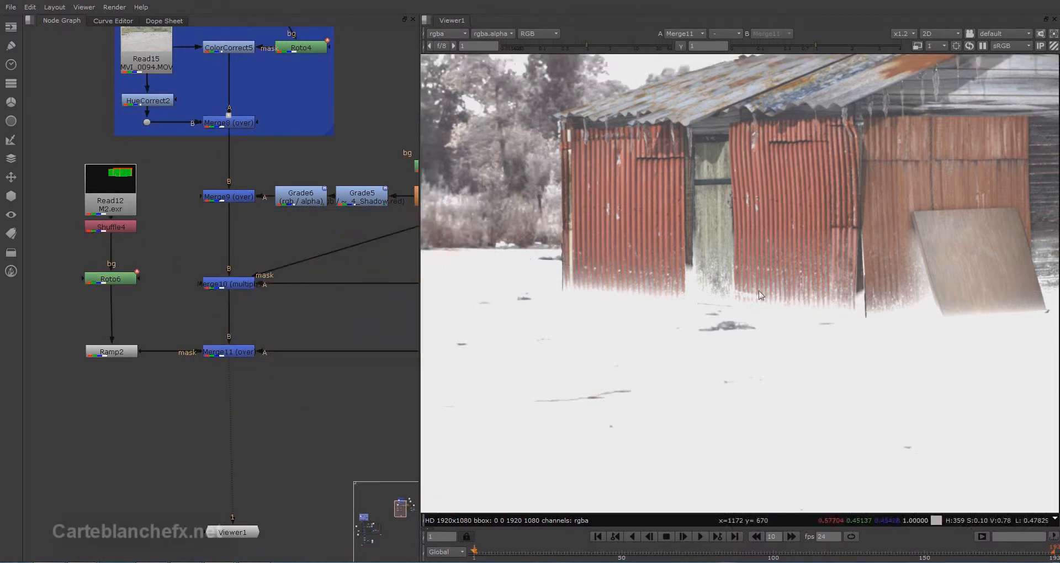
Step: Space the M2.exr Read and Shuffle nodes evenly above the Roto and check the full composite
scroll(833, 275, "down", 4)
scroll(798, 285, "down", 1)
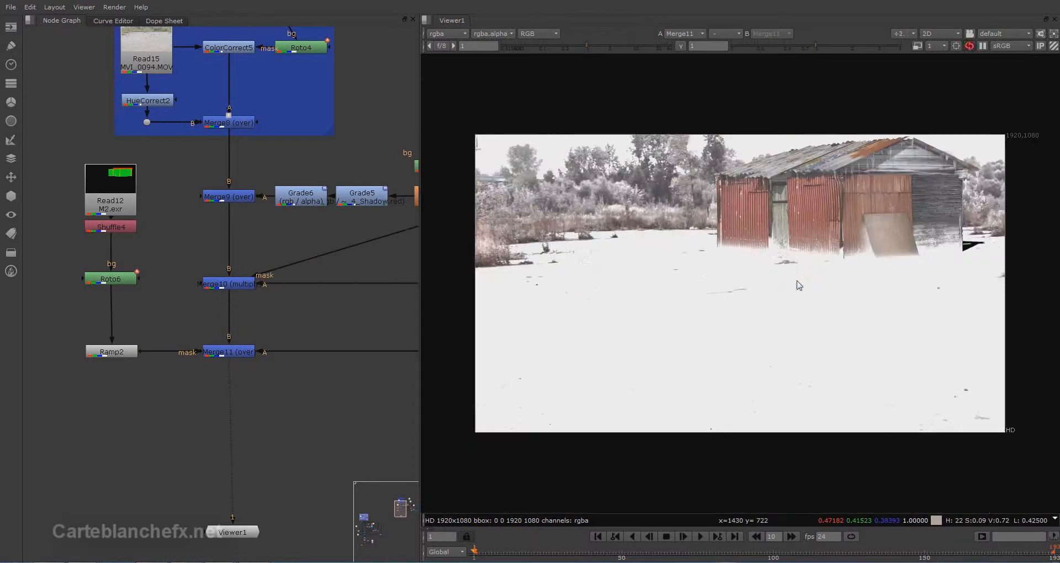
middle_click_drag(293, 402, 275, 411)
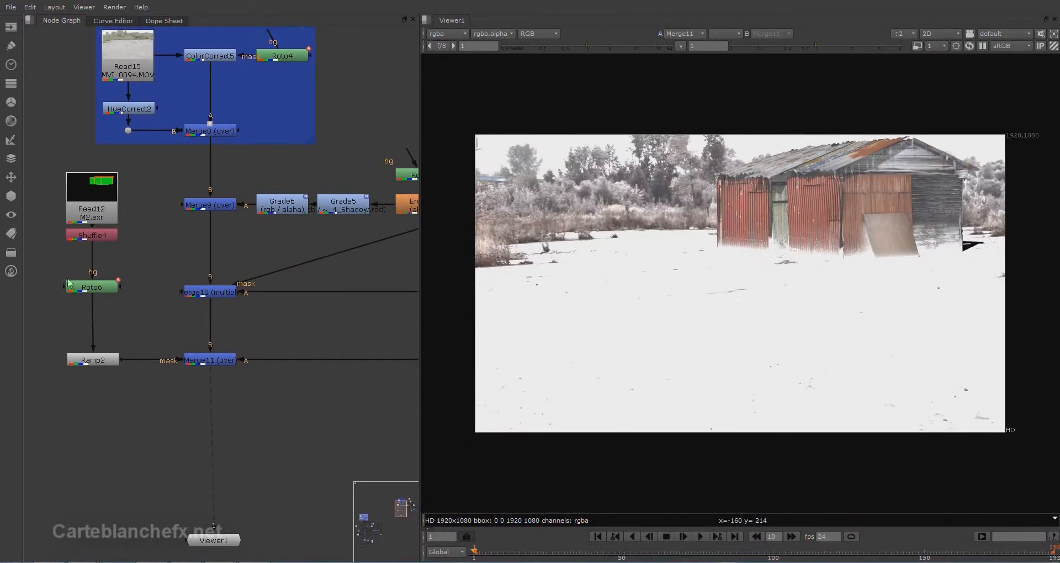
left_click_drag(110, 237, 111, 280)
left_click_drag(117, 200, 117, 232)
left_click(279, 392)
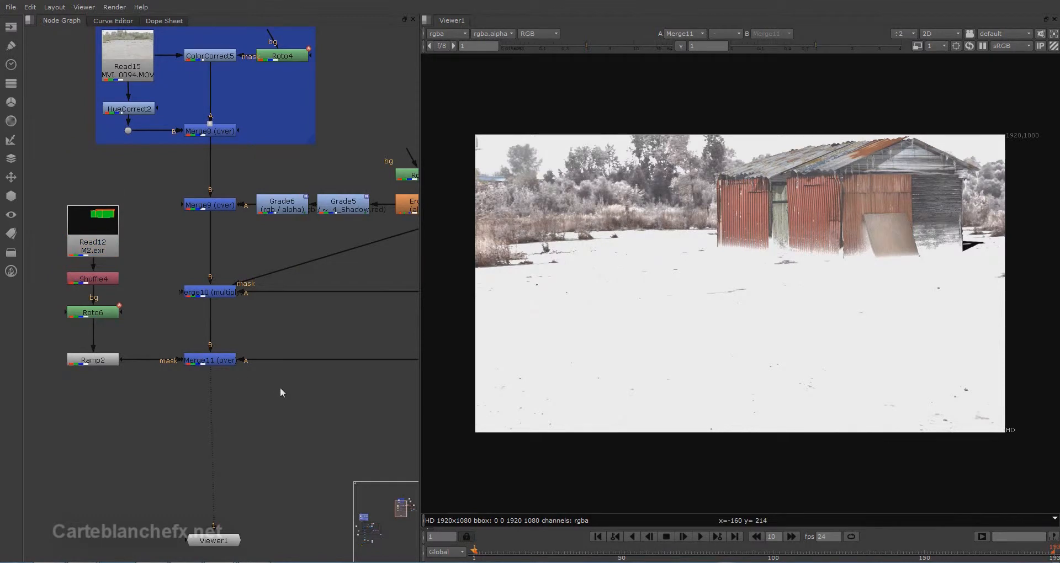
scroll(280, 392, "down", 3)
middle_click_drag(333, 355, 238, 342)
scroll(214, 335, "down", 2)
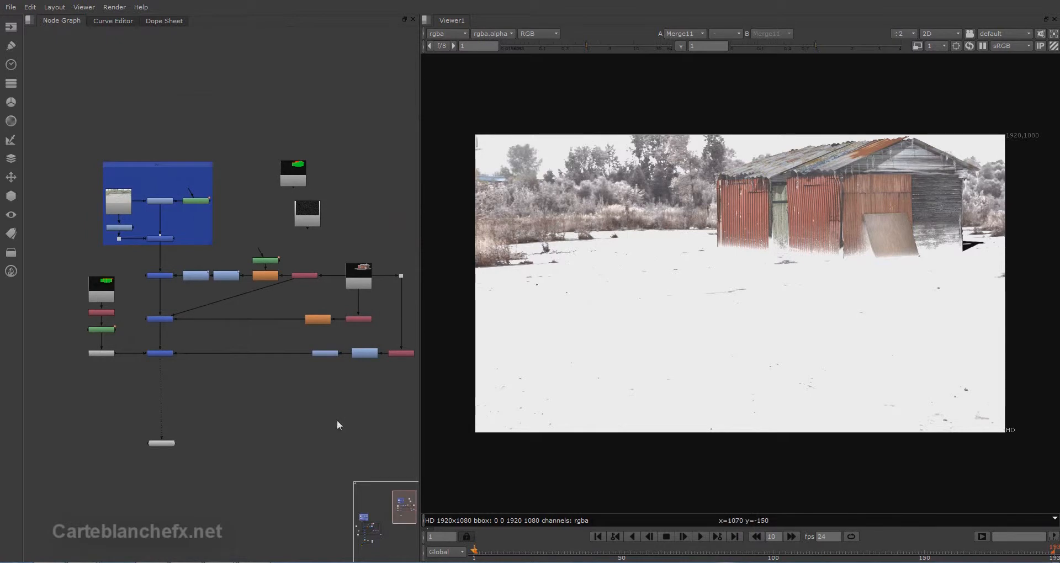
Step: Paste a copy of the backdrop's ColorCorrect below the node stack and route its input through a Dot from the House3.exr Read
middle_click_drag(384, 359, 302, 338)
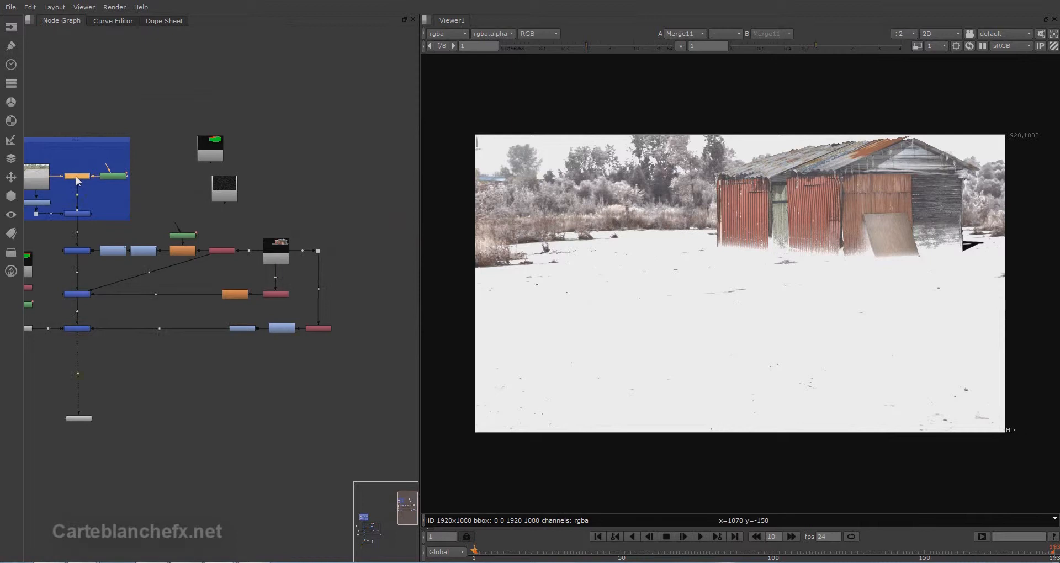
left_click(366, 397)
key("ctrl+v")
left_click_drag(366, 393, 368, 251)
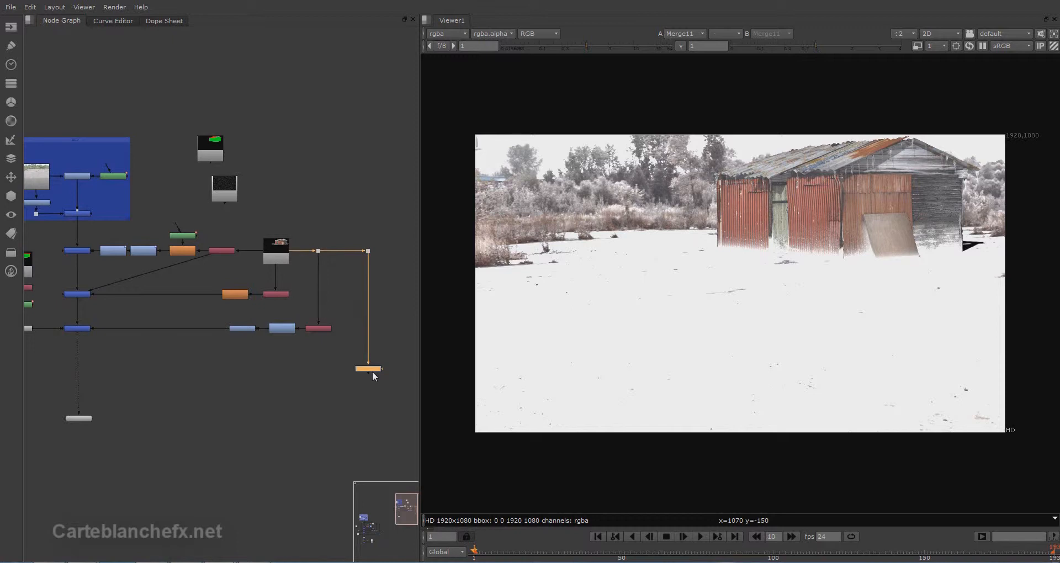
Step: Add a Merge with the new ColorCorrect as its A input and insert it between the snow Merge and the Viewer
double_click(372, 371)
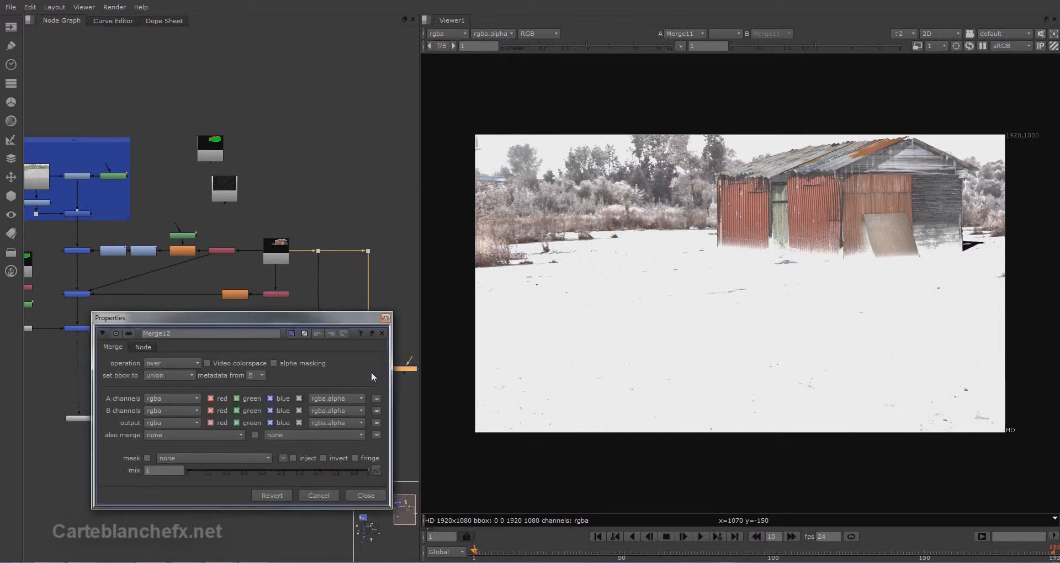
left_click(386, 318)
left_click_drag(406, 375, 78, 374)
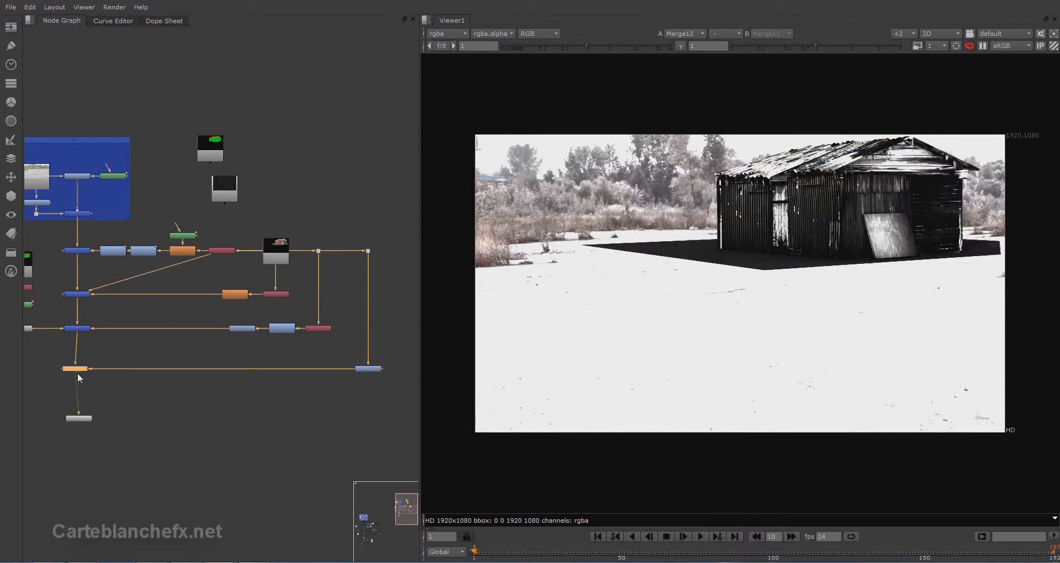
left_click(83, 418)
Step: Set the new Merge's mix to 0.5
double_click(78, 369)
left_click(166, 486)
type("0.5")
key("Return")
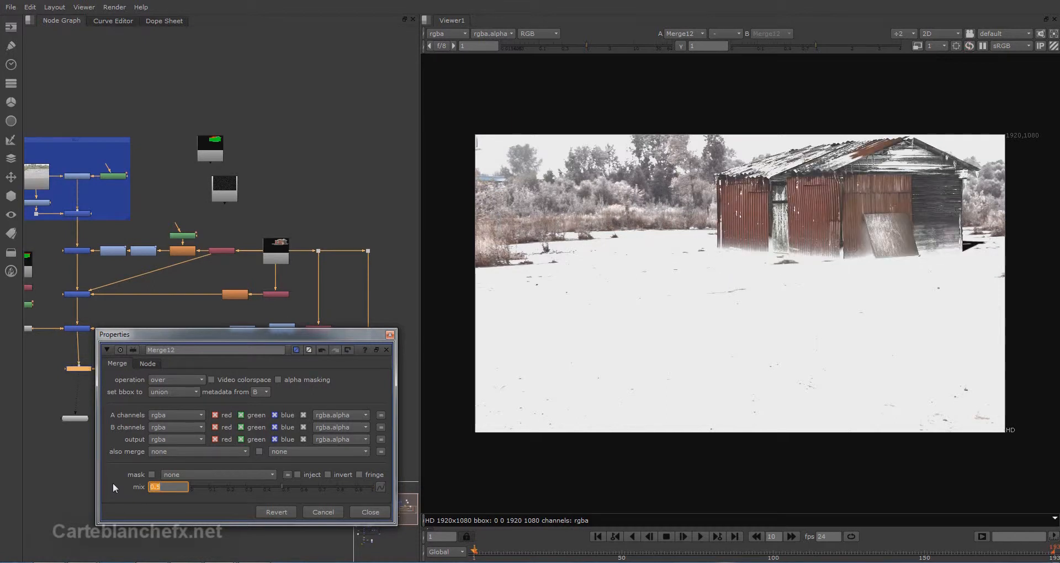
left_click(390, 335)
Step: Make room around the new Merge, place the M1.exr Read beside it and connect the Merge's mask input to that Read
middle_click_drag(100, 343, 153, 335)
scroll(166, 357, "up", 2)
left_click_drag(166, 357, 163, 403)
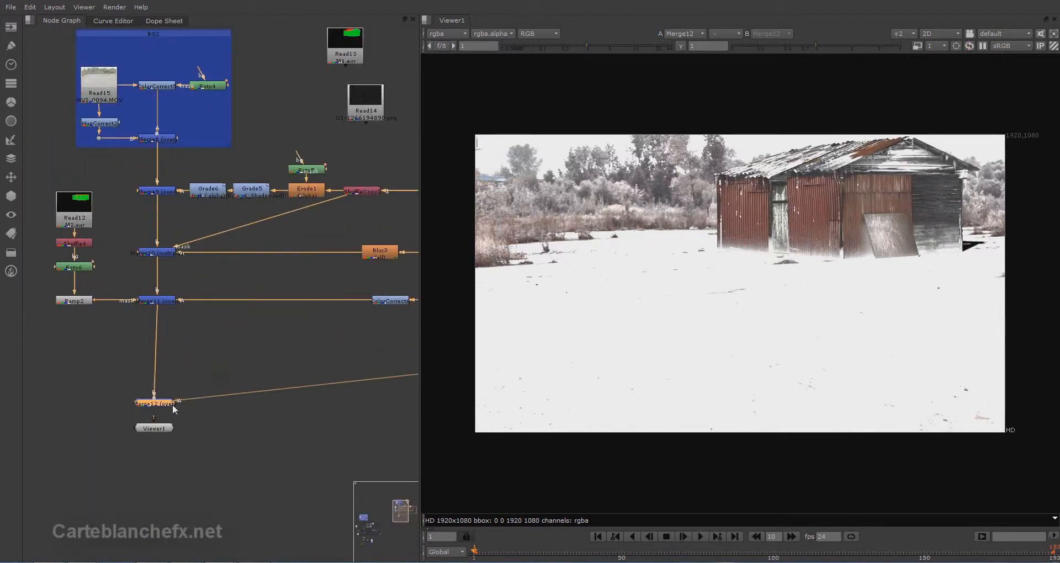
left_click_drag(345, 47, 66, 363)
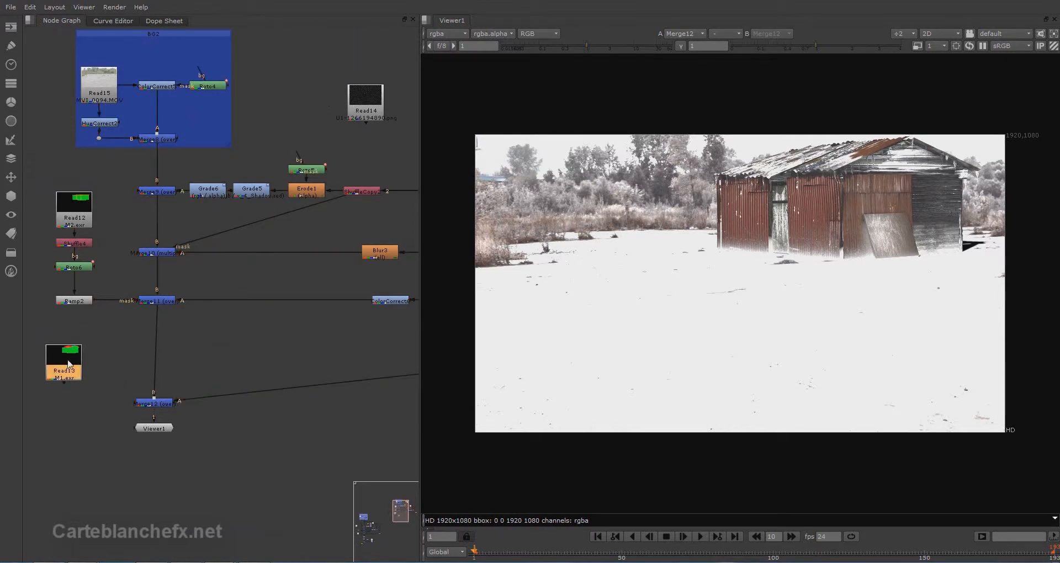
left_click_drag(176, 404, 65, 359)
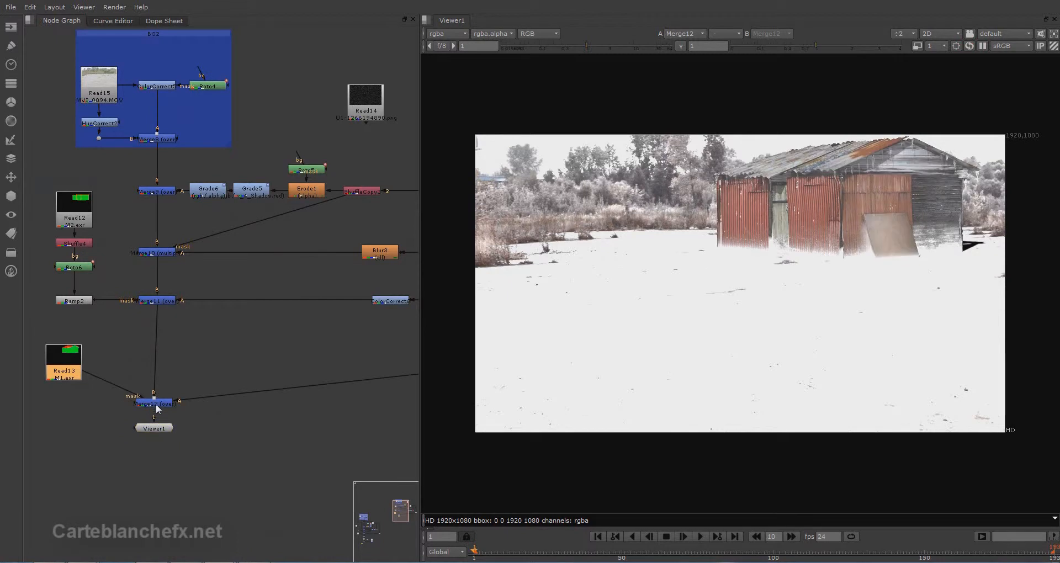
Step: Set the Merge's mask channel to rgba.red and move the Merge level with the M1.exr Read
double_click(154, 404)
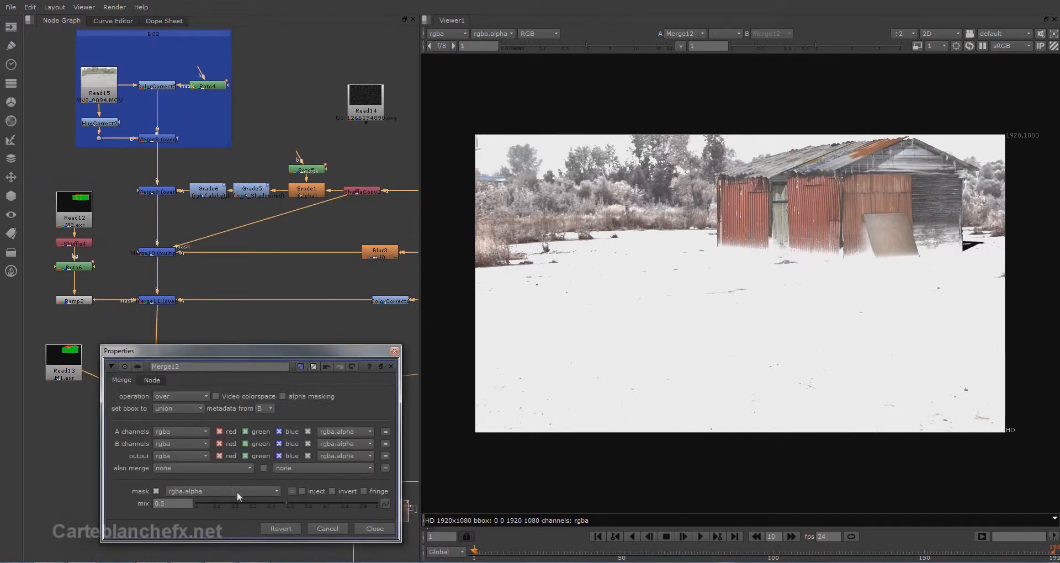
left_click(236, 491)
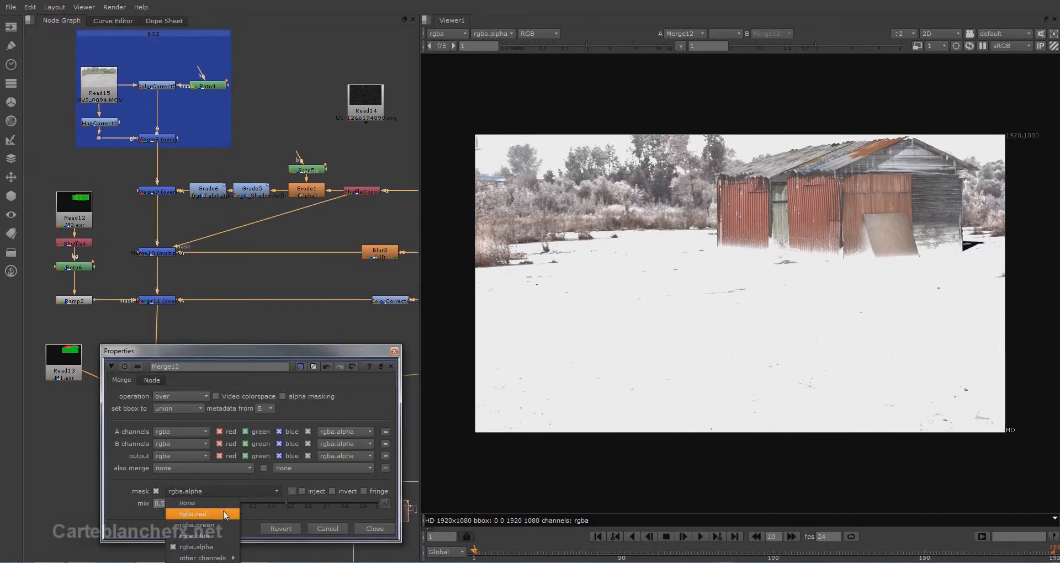
left_click(225, 514)
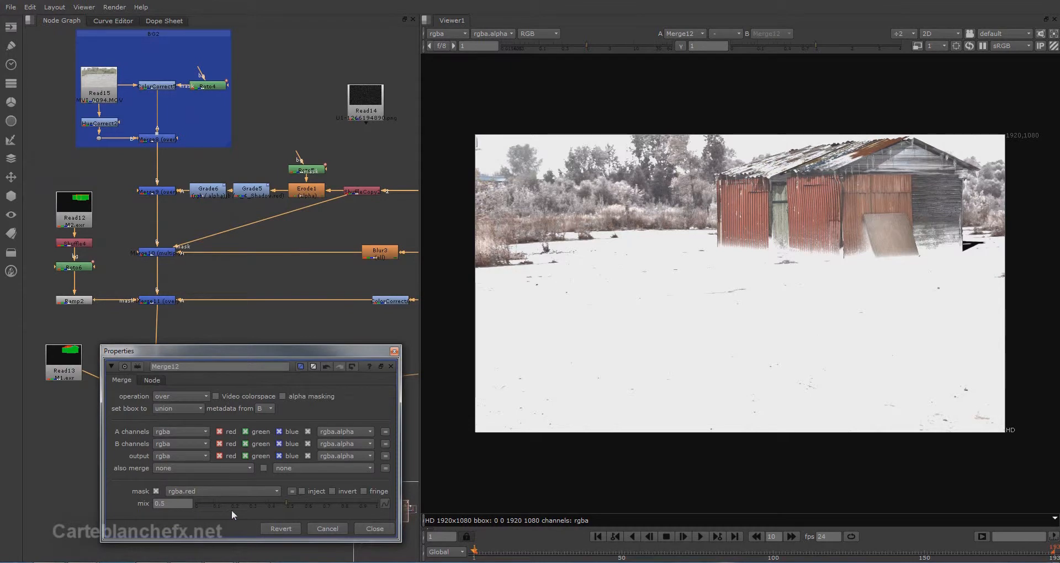
left_click(393, 351)
left_click_drag(160, 407, 163, 362)
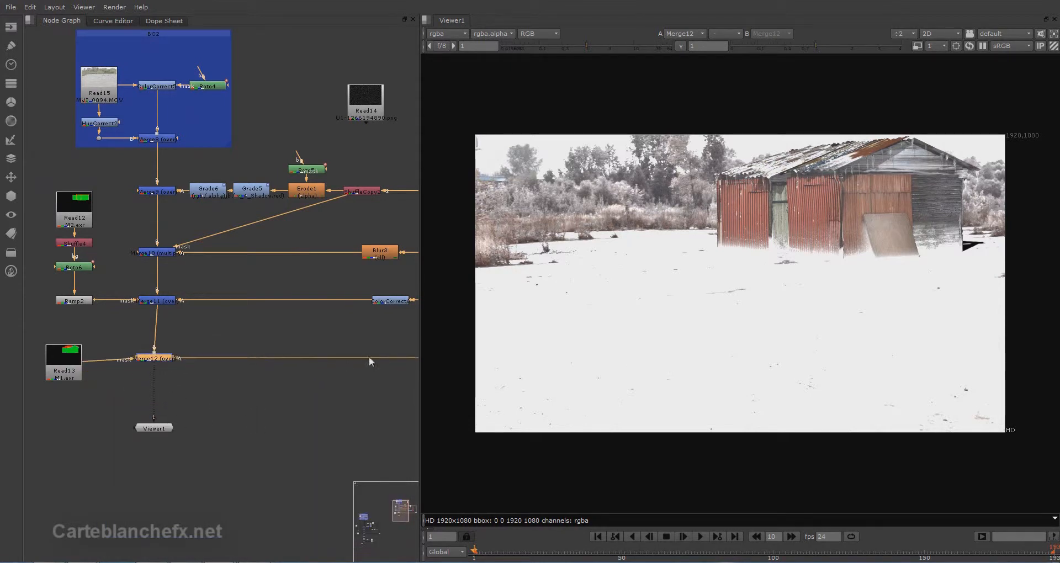
Step: Raise the pasted ColorCorrect's master gain to about 2.55 and its gamma to about 0.75
middle_click_drag(368, 361, 239, 371)
middle_click_drag(338, 366, 159, 369)
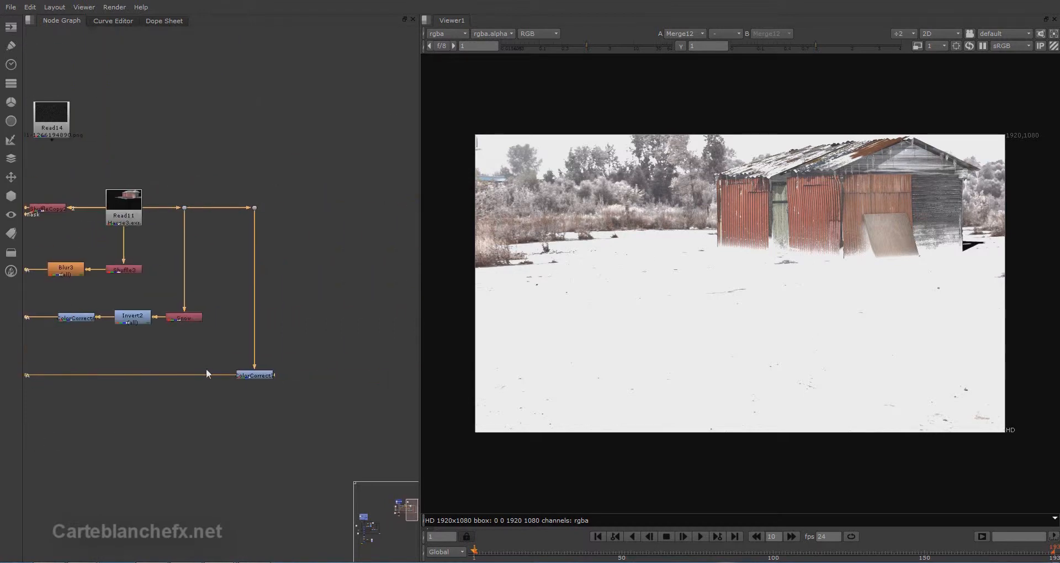
scroll(697, 190, "up", 2)
scroll(734, 208, "down", 1)
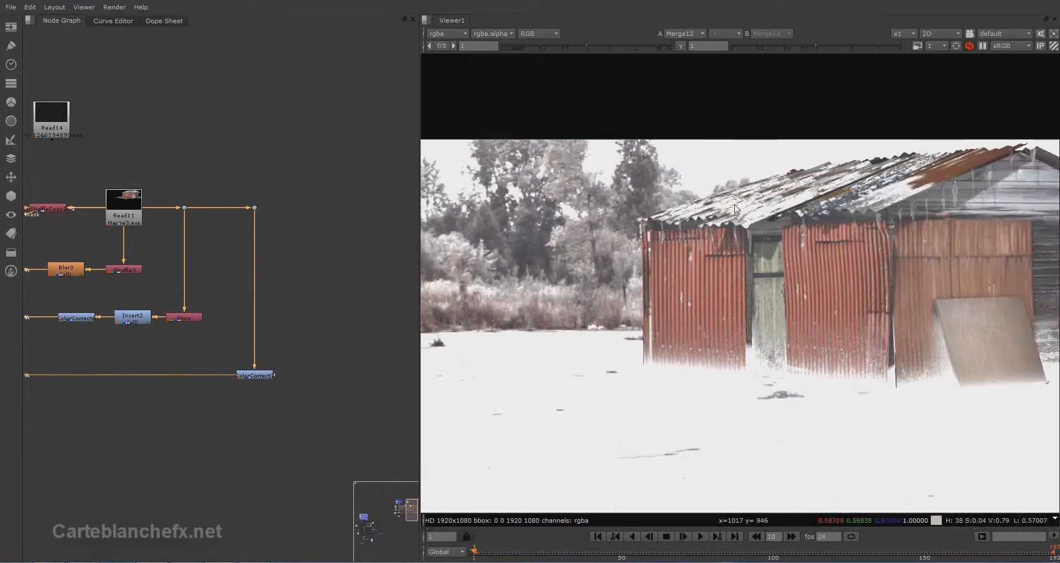
scroll(734, 208, "down", 1)
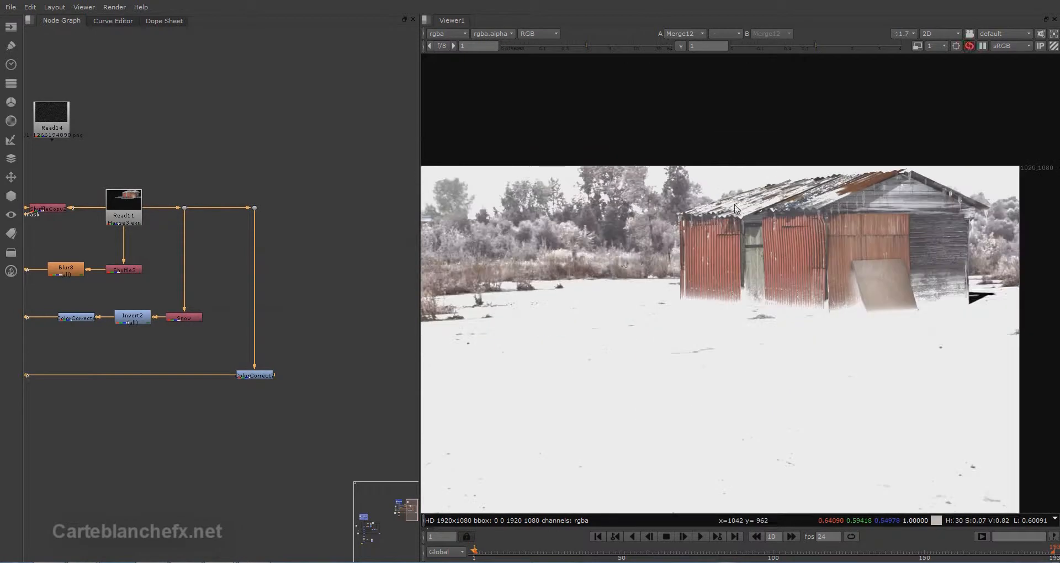
double_click(260, 375)
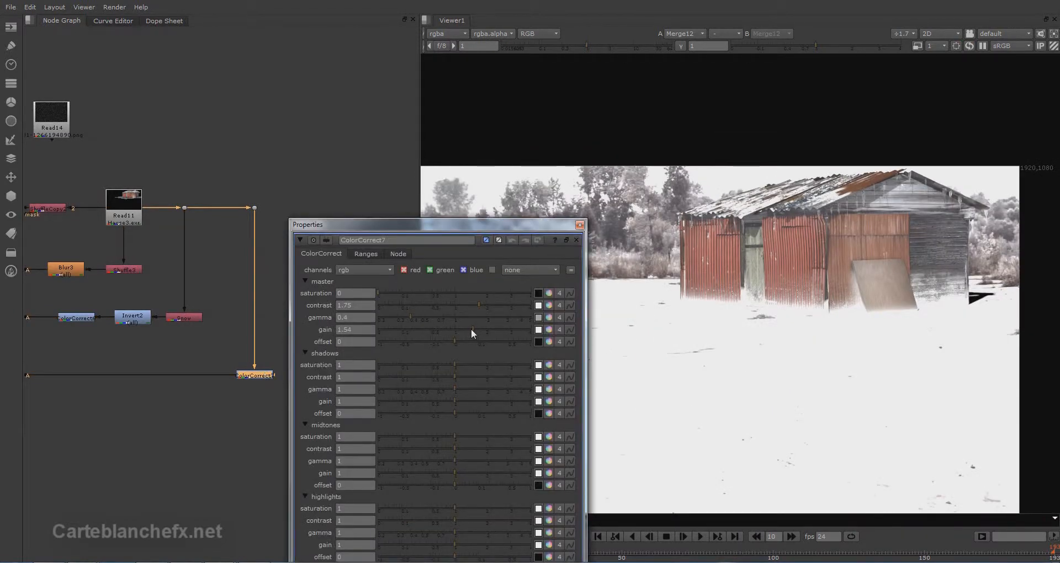
left_click_drag(471, 329, 492, 326)
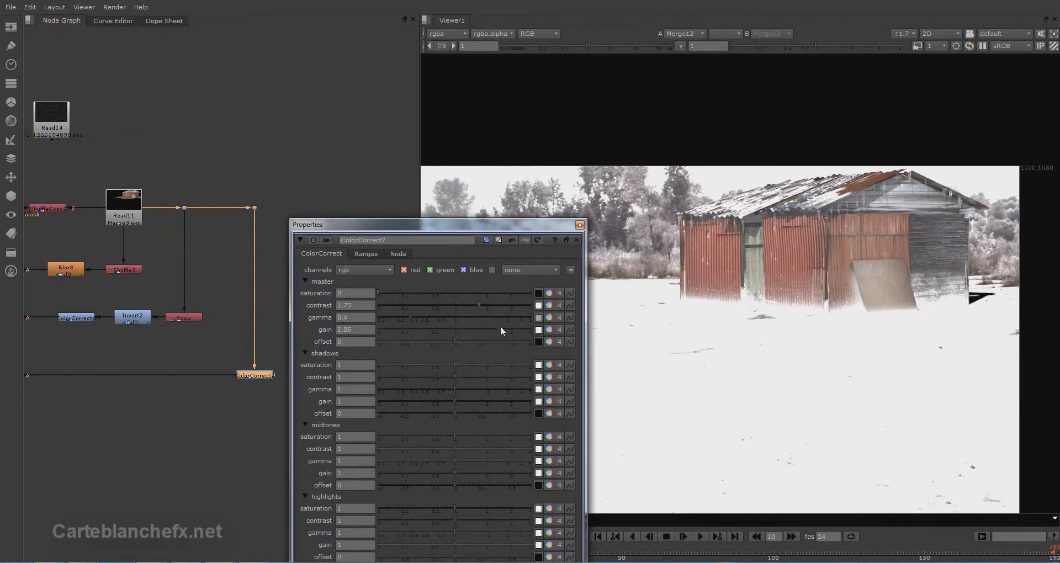
left_click_drag(404, 317, 446, 319)
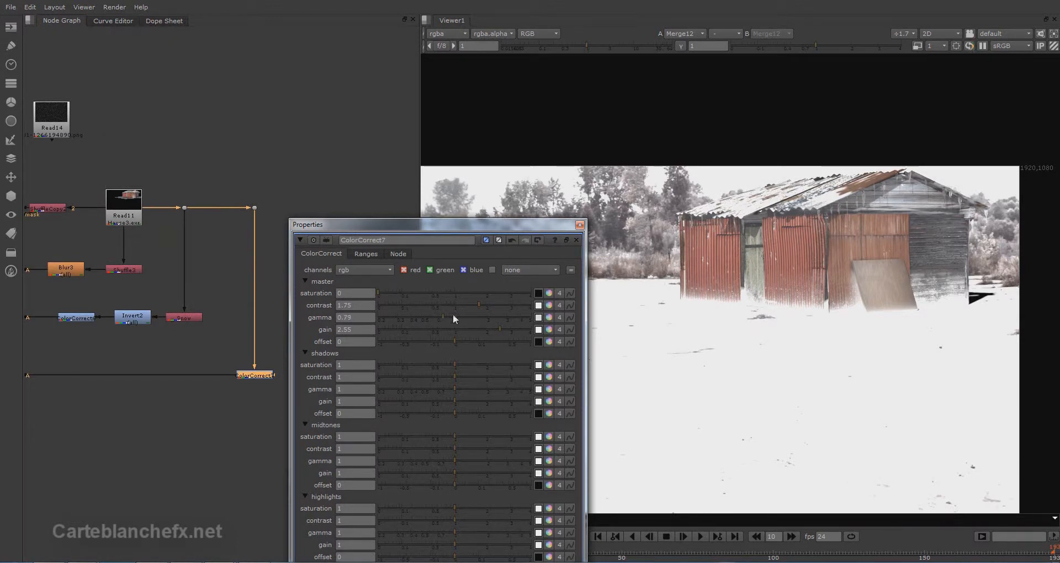
left_click(579, 224)
Step: Align the bottom Merge, the M1.exr Read and the Viewer with the rest of the node tree
middle_click_drag(201, 374, 380, 337)
scroll(145, 337, "down", 3)
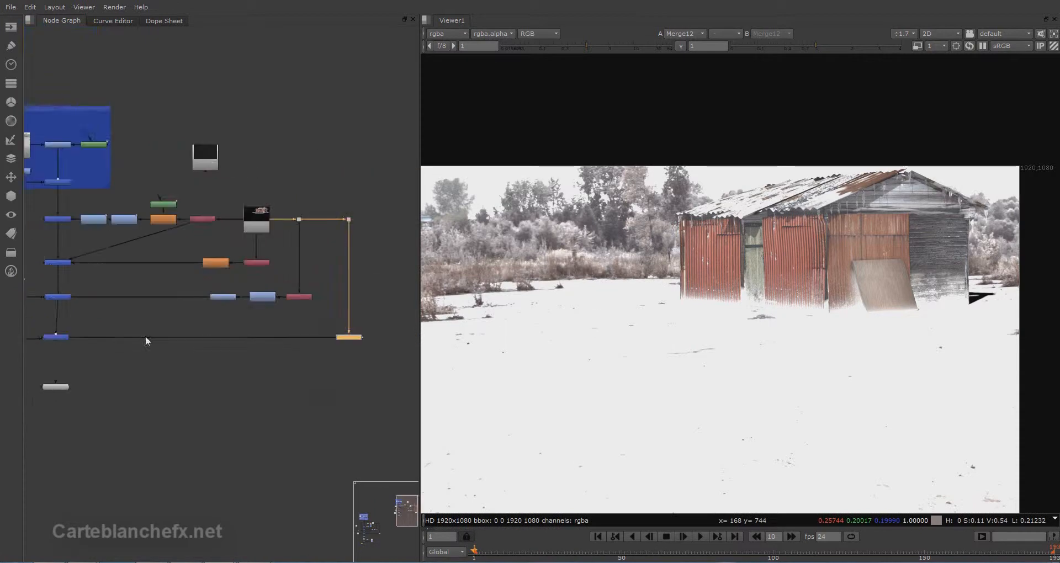
middle_click_drag(90, 337, 201, 338)
left_click_drag(169, 338, 173, 337)
left_click_drag(102, 334, 110, 332)
left_click_drag(170, 387, 173, 388)
middle_click_drag(257, 332, 202, 367)
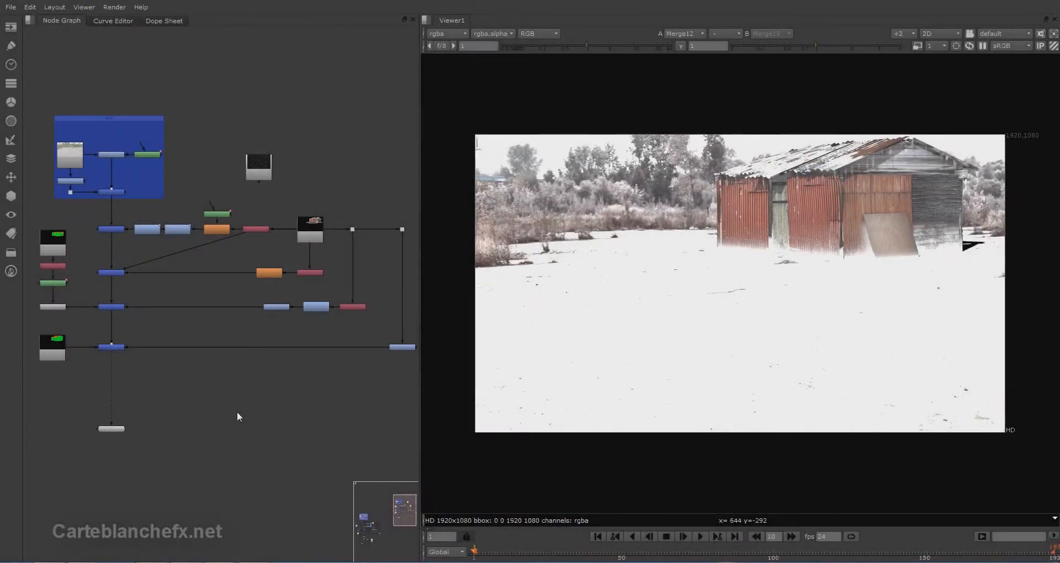
Step: Add a Glow node and place it unconnected beside the line from the last Merge to the Viewer
key("Tab")
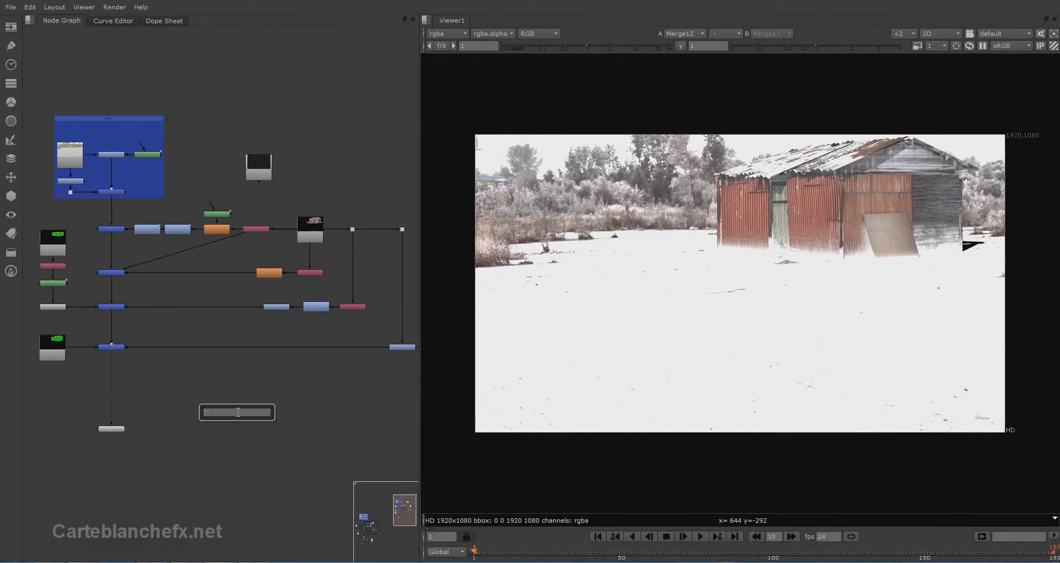
type("gl")
left_click(235, 427)
left_click_drag(231, 477, 133, 395)
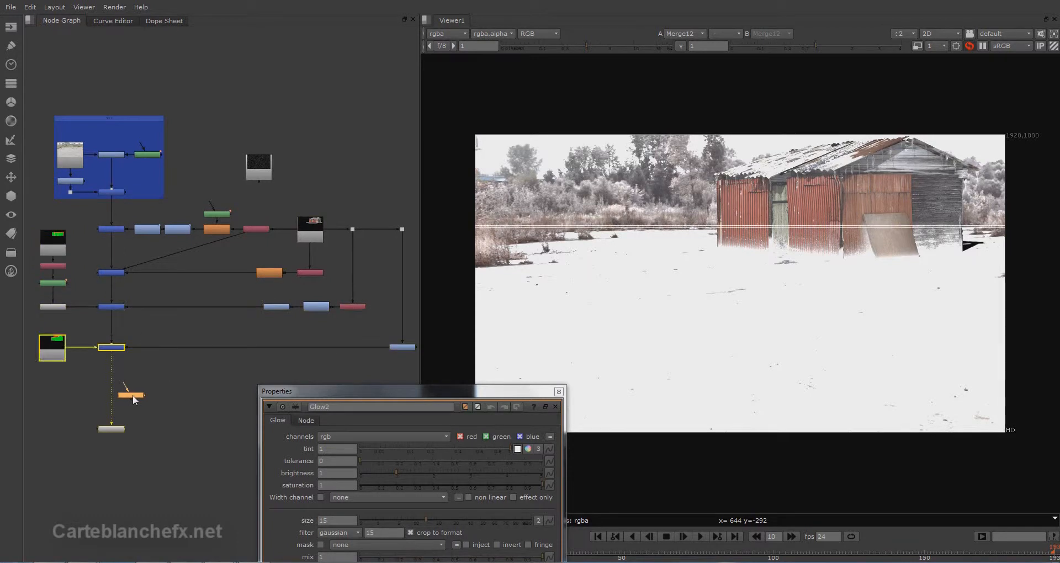
left_click_drag(133, 395, 137, 395)
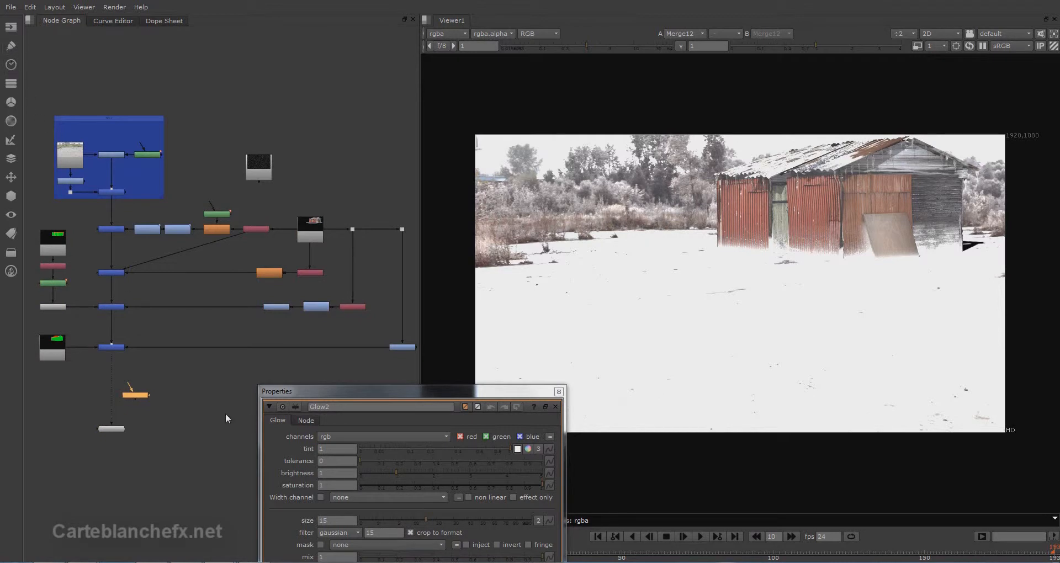
left_click(558, 392)
Step: Add an unconnected Roto node beside the Glow
key("Tab")
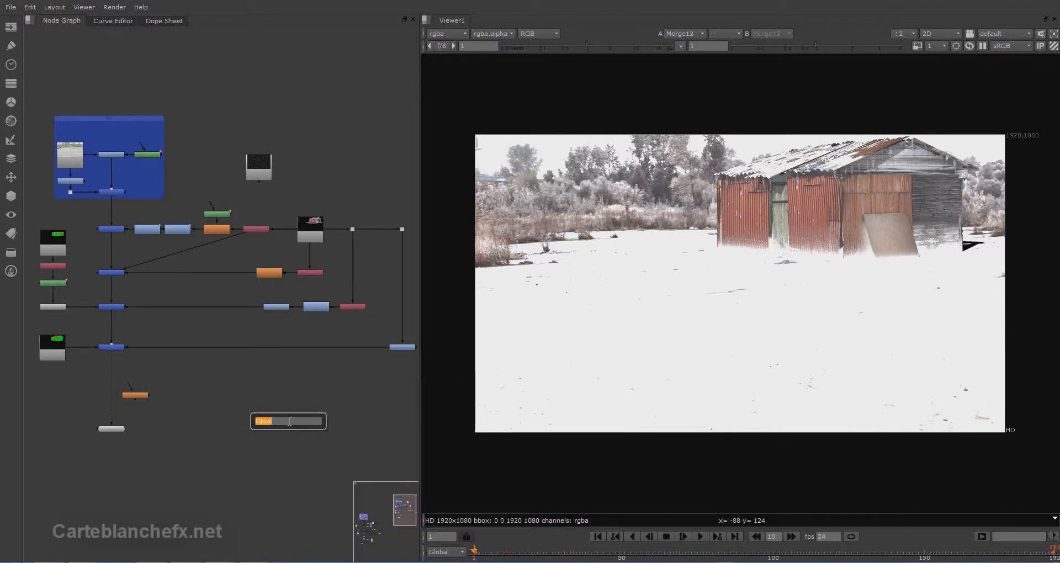
type("roto")
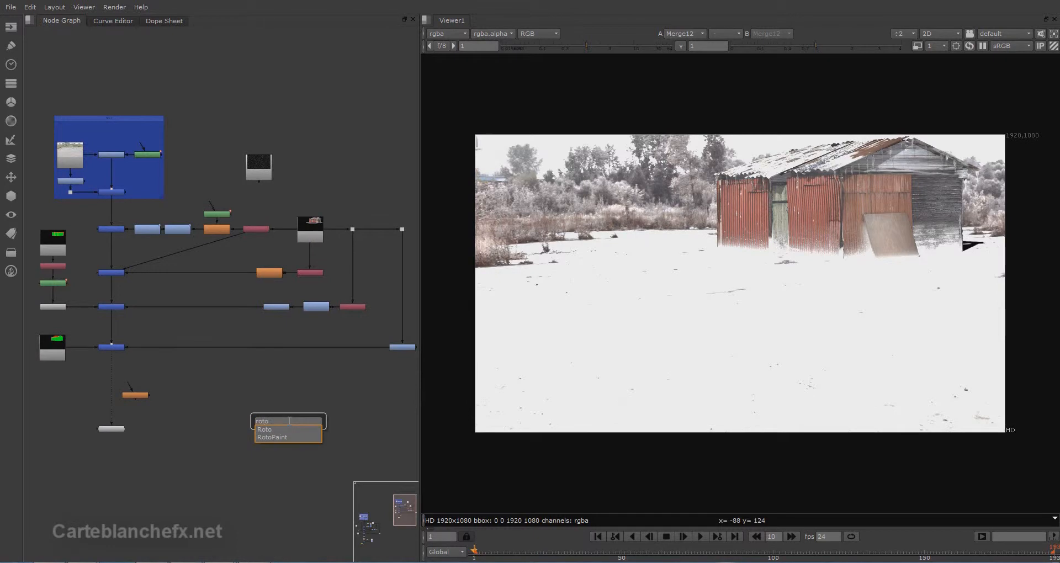
key("Return")
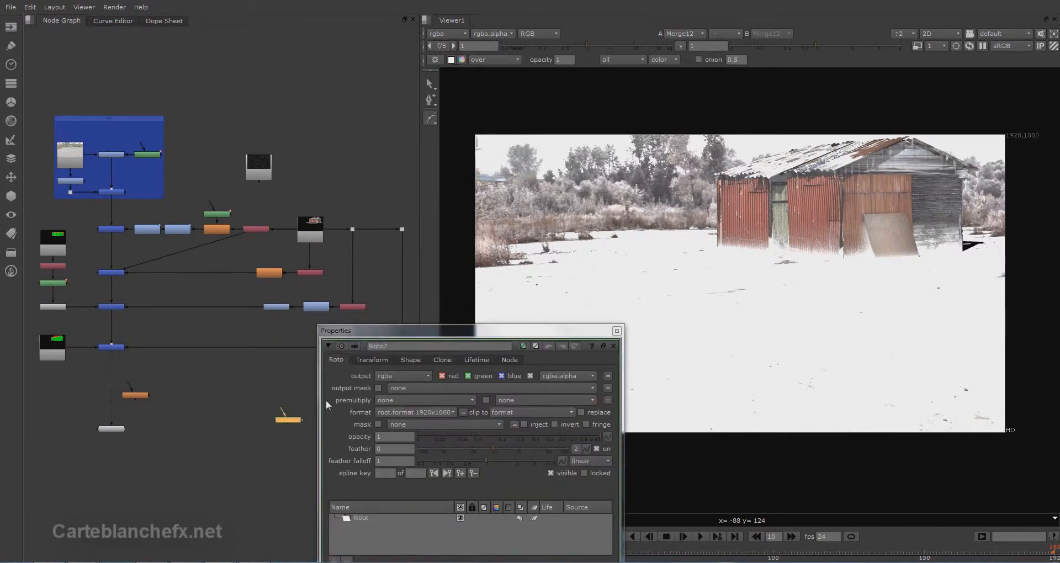
Step: Draw a closed Bezier that follows the roof's upper edge over the ridge and down the far slope, looping back above the frame
scroll(856, 126, "up", 1)
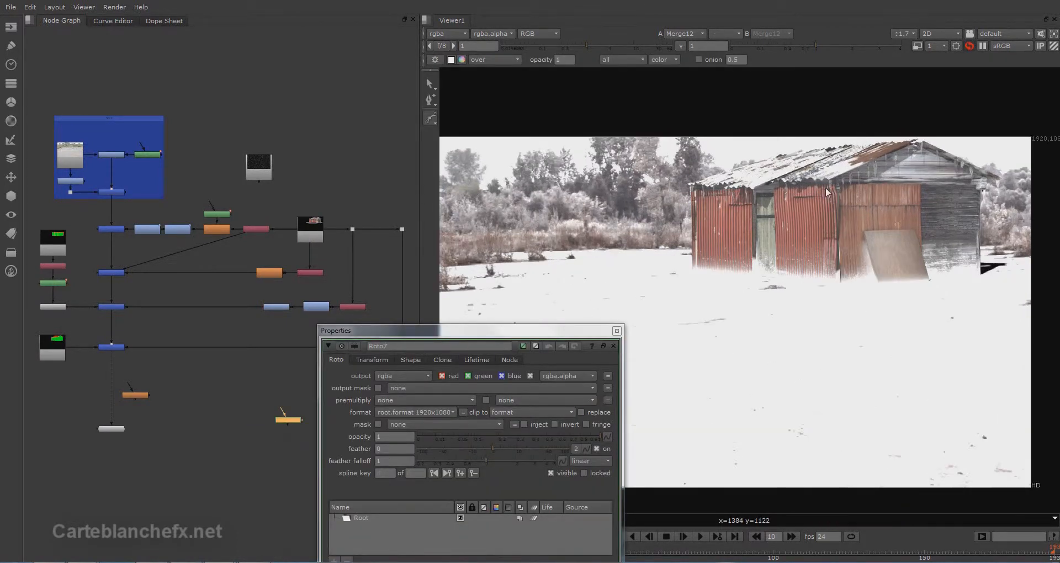
scroll(839, 179, "up", 2)
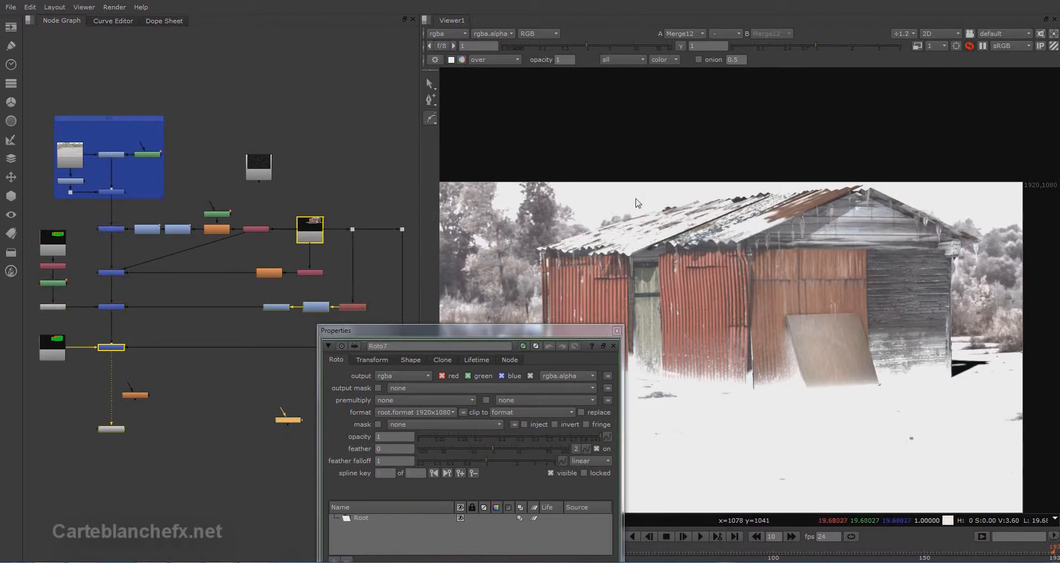
left_click(595, 176)
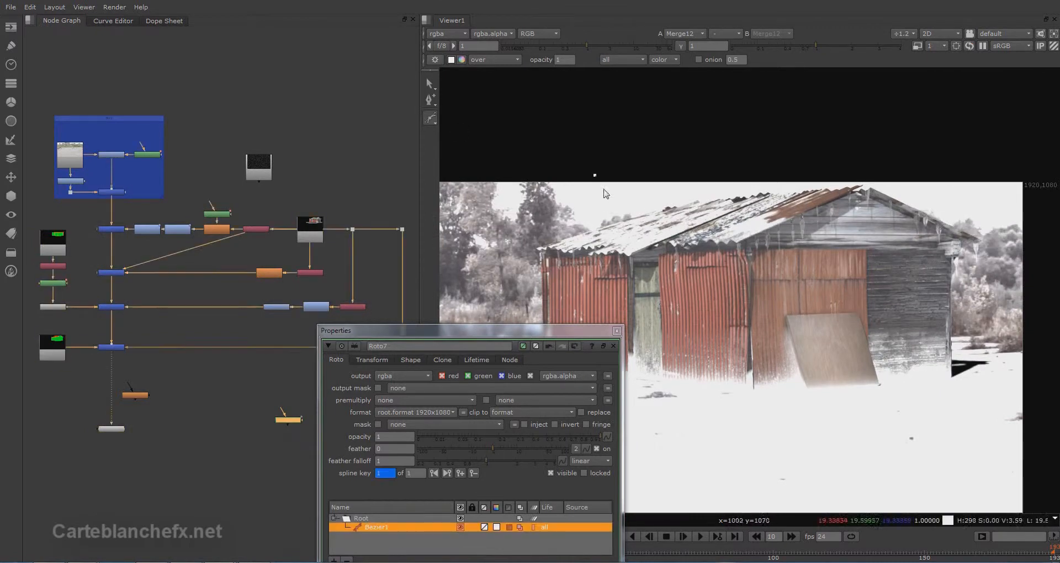
left_click_drag(627, 210, 672, 203)
left_click(691, 199)
left_click(712, 196)
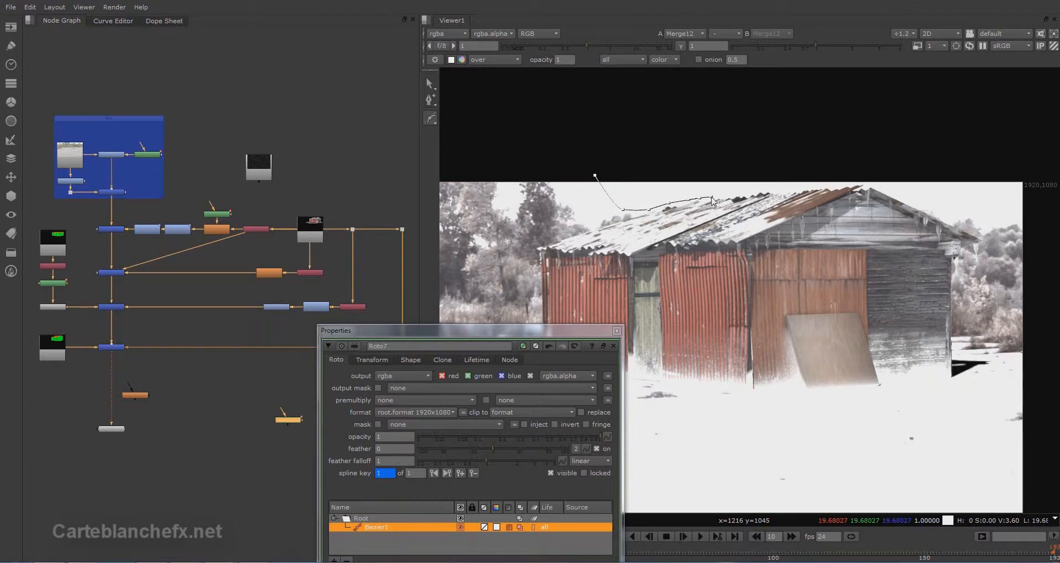
left_click(741, 193)
left_click(786, 189)
left_click(827, 187)
left_click(857, 185)
left_click(872, 184)
left_click(908, 201)
left_click(916, 209)
left_click(933, 208)
left_click(948, 208)
left_click(987, 191)
left_click_drag(778, 130, 756, 130)
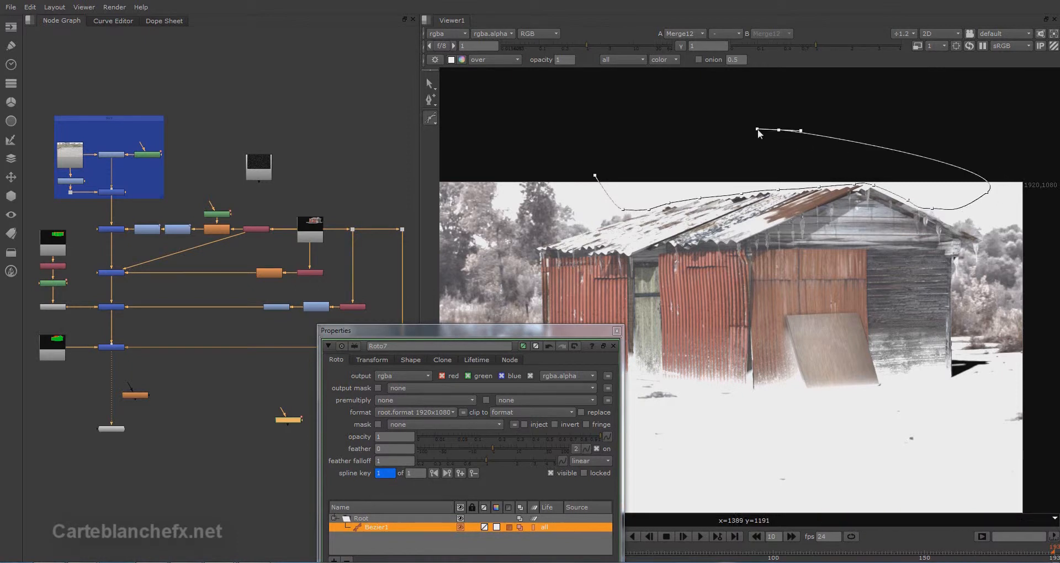
left_click(594, 175)
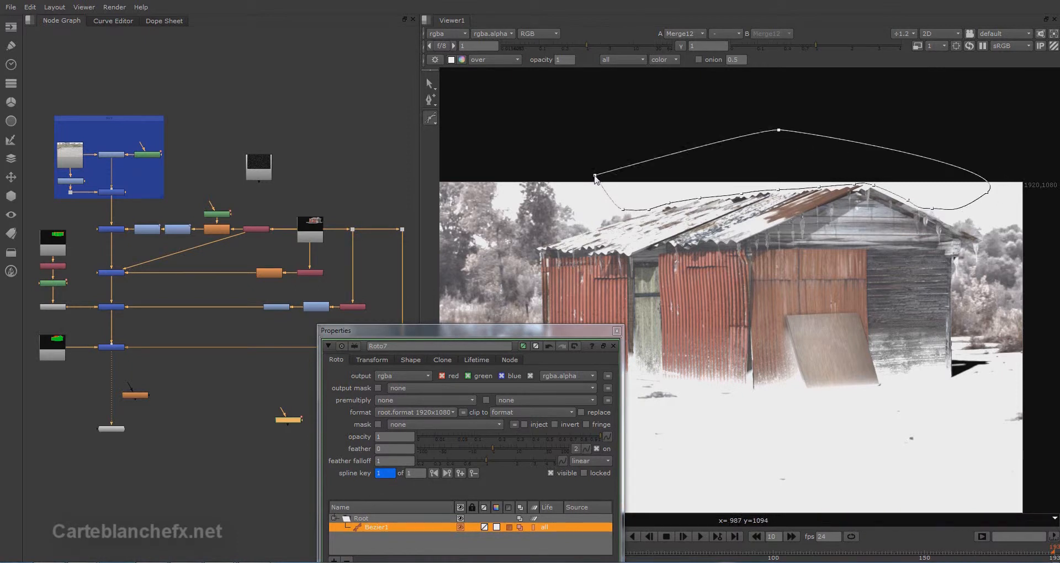
Step: Insert the Glow node between the last Merge and the Viewer
left_click_drag(138, 396, 117, 395)
scroll(110, 395, "up", 3)
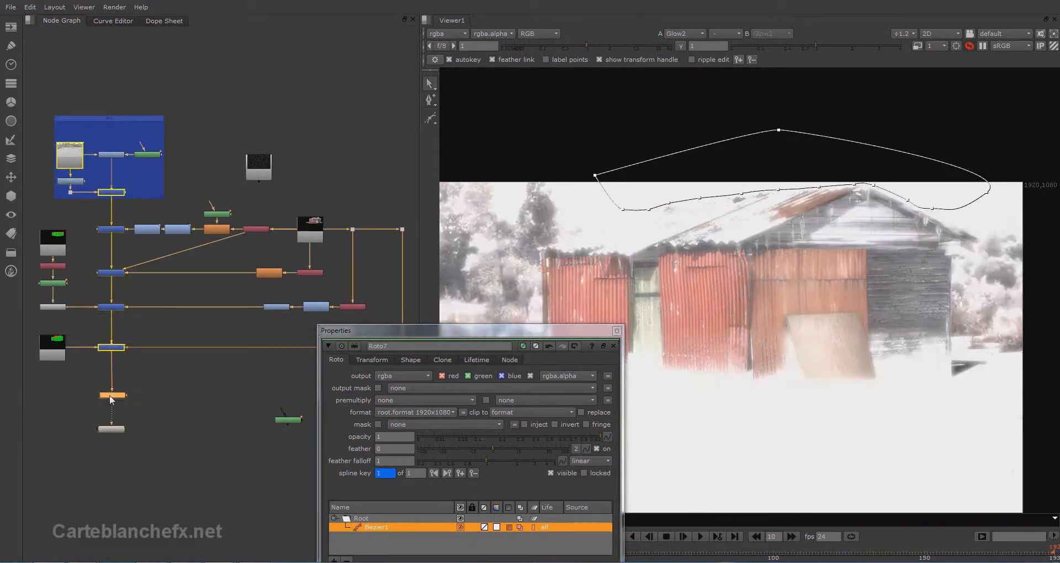
scroll(112, 396, "up", 2)
Step: Move the Roto beside the Glow, set its output to alpha, and connect it as the Glow's mask
middle_click_drag(218, 403, 133, 410)
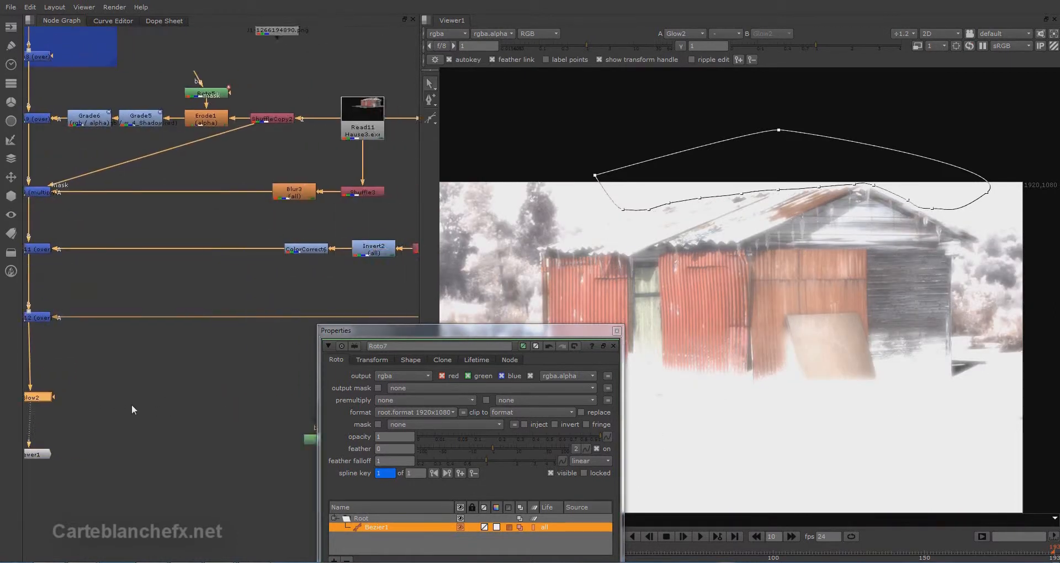
left_click_drag(306, 446, 101, 396)
left_click(388, 376)
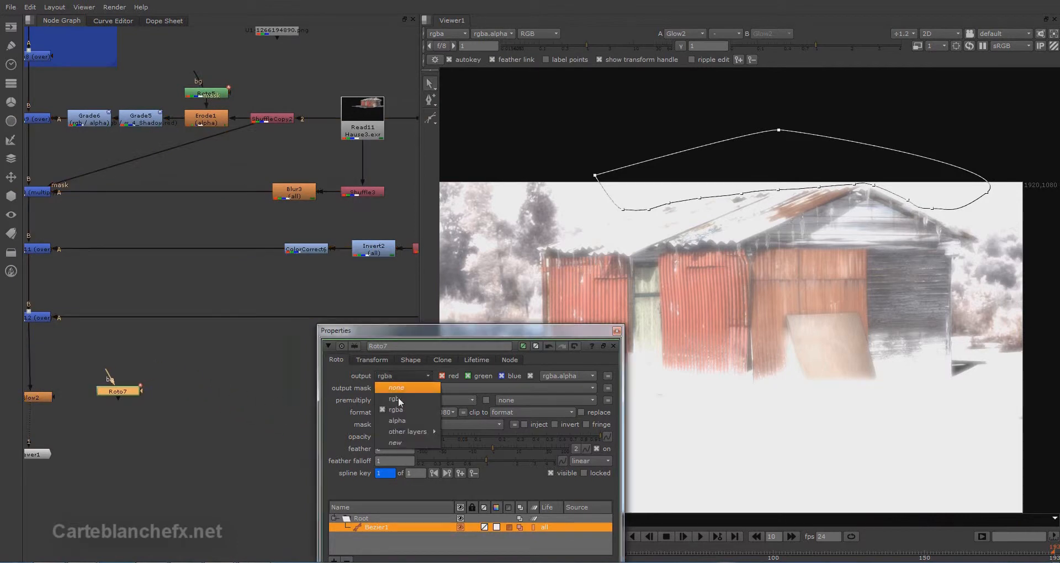
left_click(400, 417)
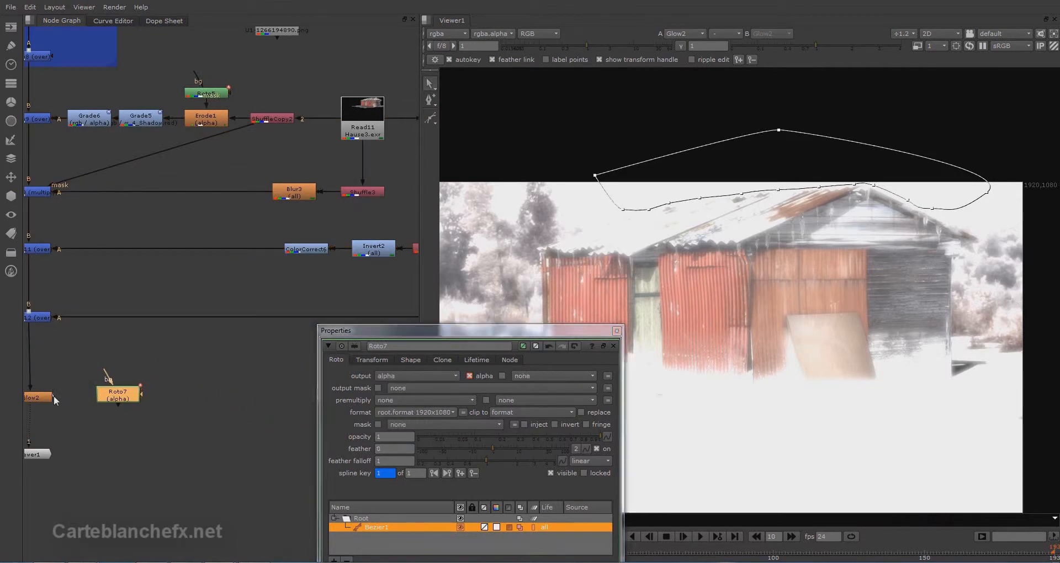
left_click_drag(119, 399, 120, 399)
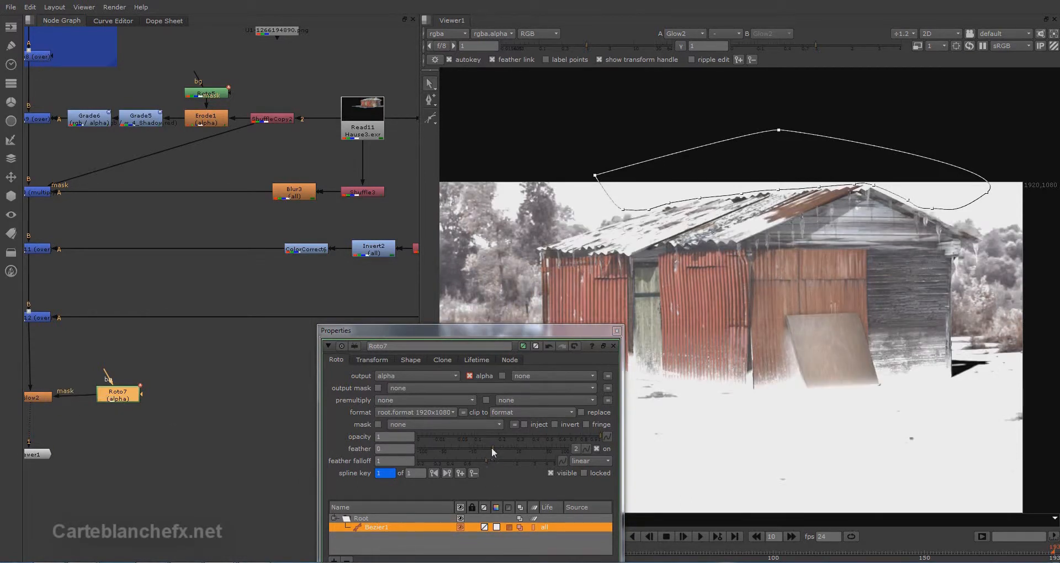
Step: Set the roofline Roto's feather to about 36 and close its properties
left_click_drag(493, 447, 495, 447)
left_click_drag(505, 447, 539, 451)
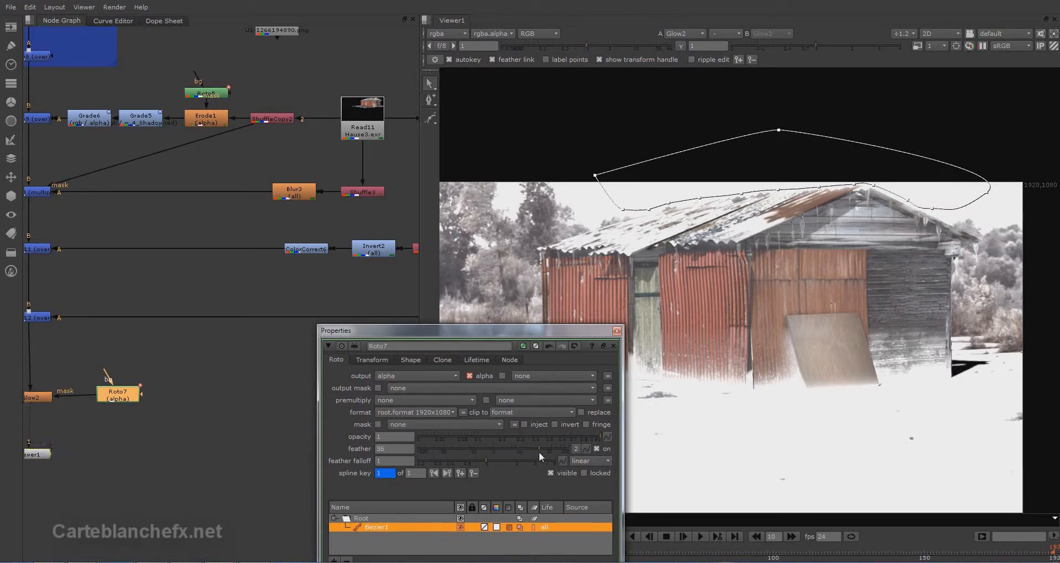
left_click(618, 331)
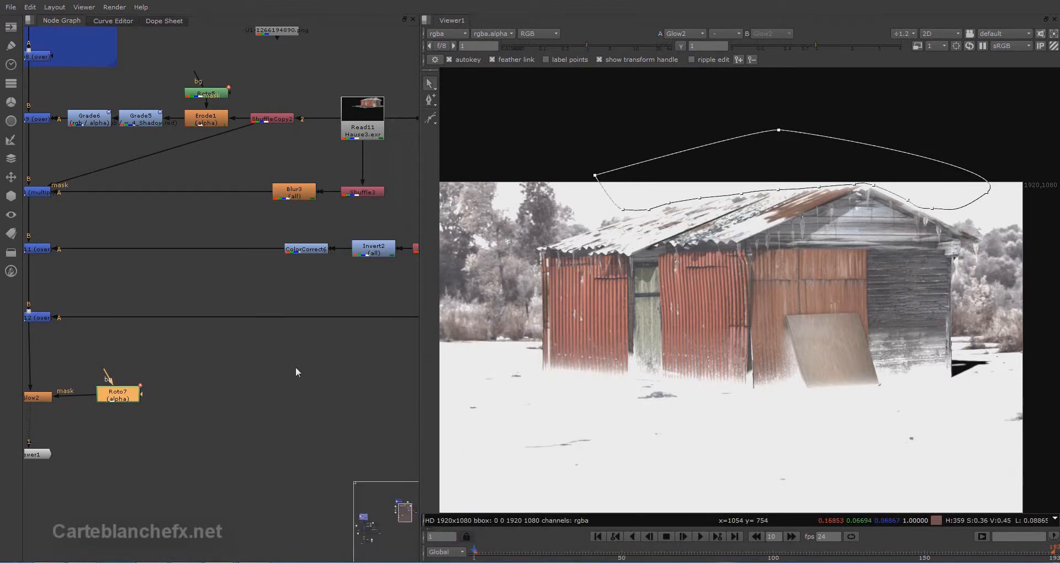
Step: Move the Glow and its mask Roto up, closer beneath the last Merge
middle_click_drag(296, 366, 373, 354)
left_click(304, 389)
middle_click_drag(654, 311, 658, 296)
left_click(107, 384)
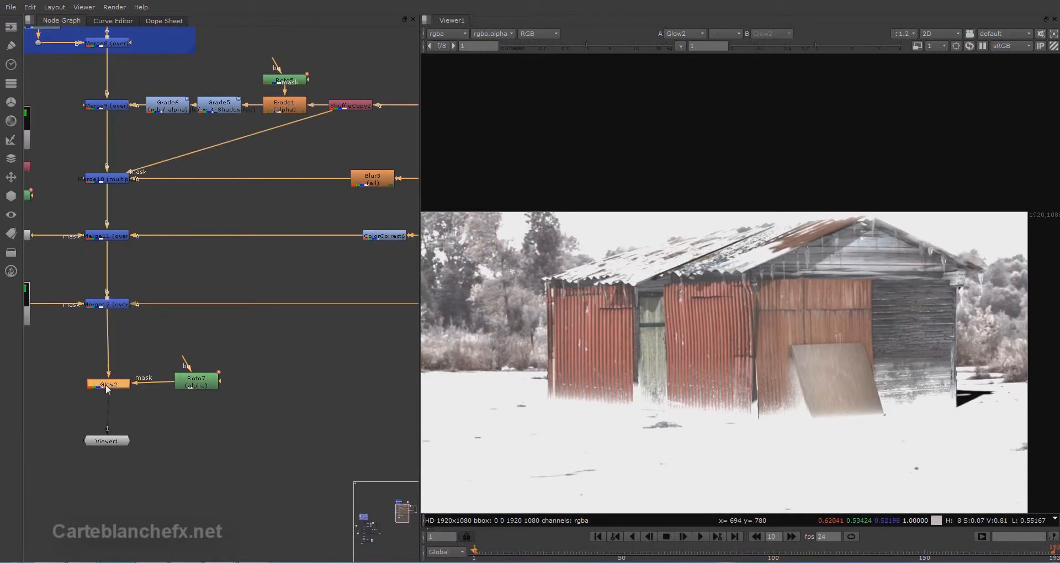
left_click_drag(104, 385, 103, 348)
left_click_drag(194, 383, 201, 349)
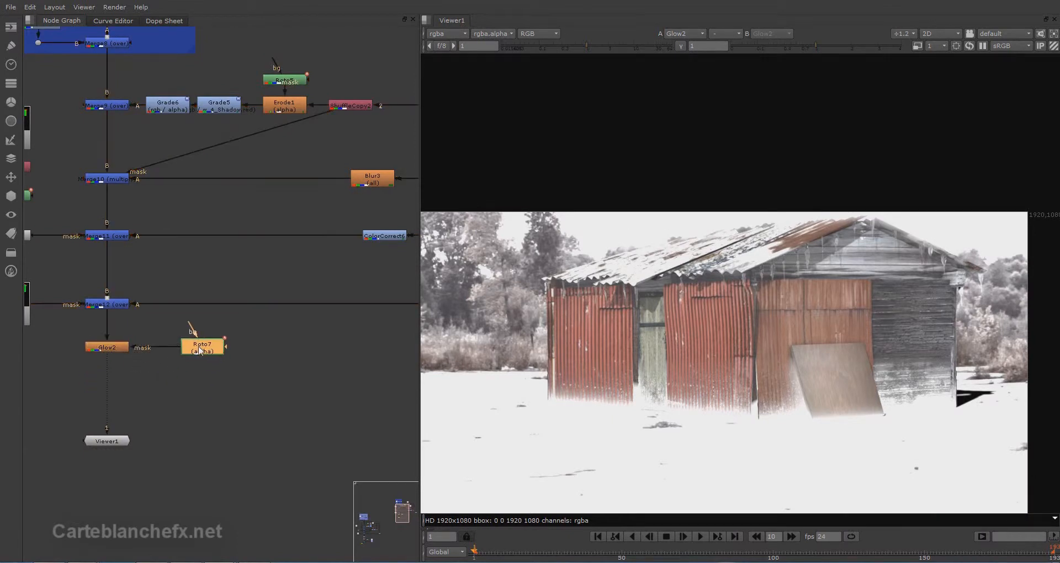
Step: Add a Noise node and insert it between the Glow and the Viewer
left_click(238, 404)
key("Tab")
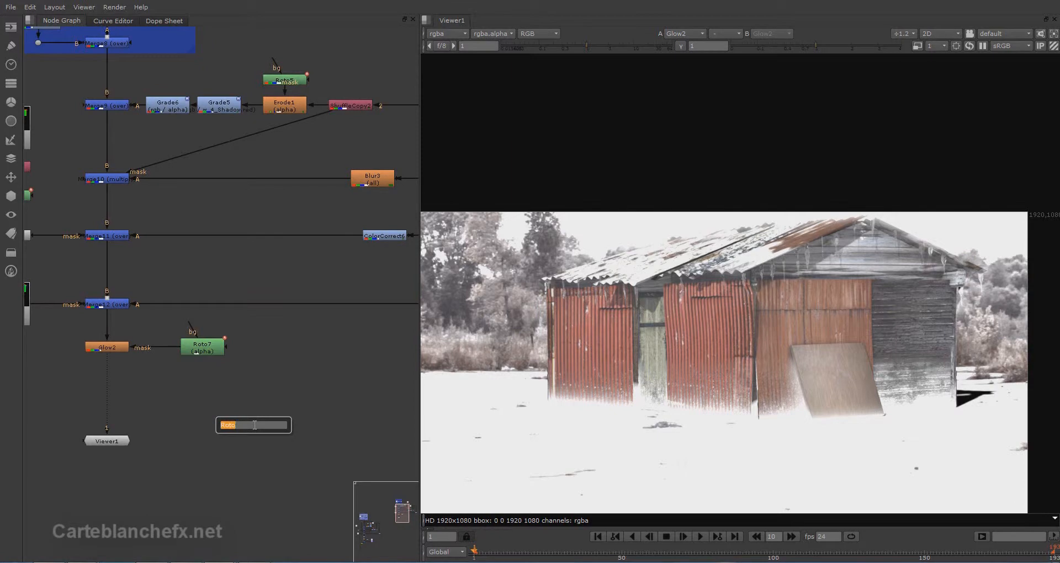
type("n")
key("Return")
left_click_drag(210, 415, 107, 398)
Step: Lower the Noise node's opacity to about 0.315 for a faint mist over the frame
scroll(849, 332, "down", 3)
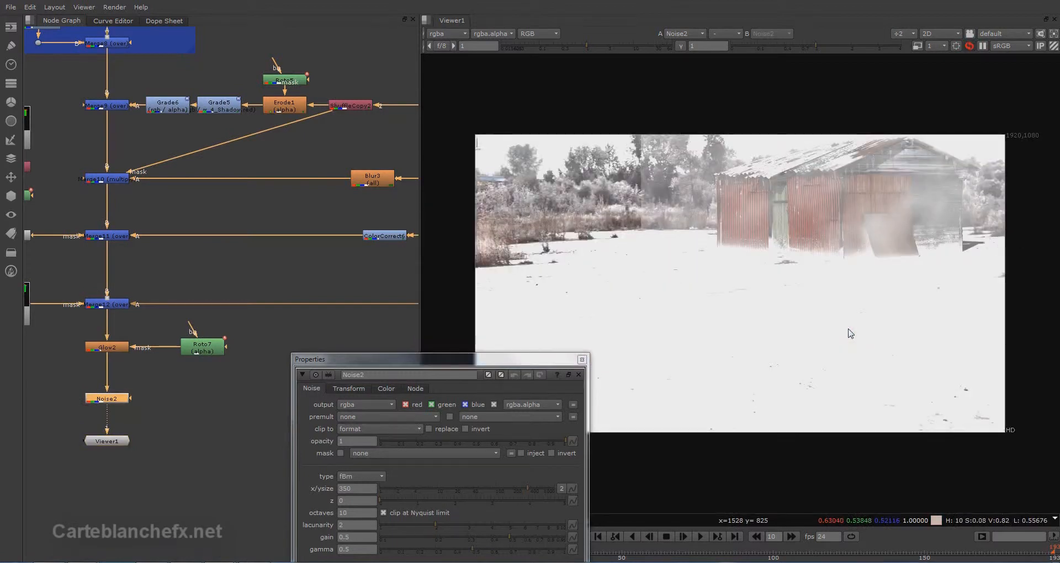
left_click(492, 441)
left_click_drag(491, 439, 438, 445)
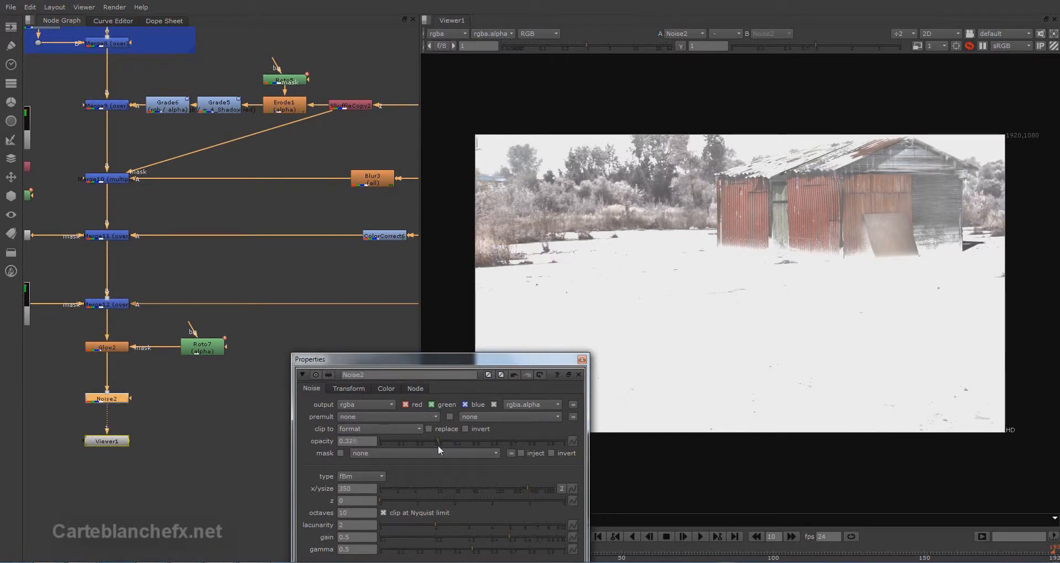
Step: Move the falling-snow Read node beside the Noise node and display it in the Viewer
scroll(319, 336, "down", 2)
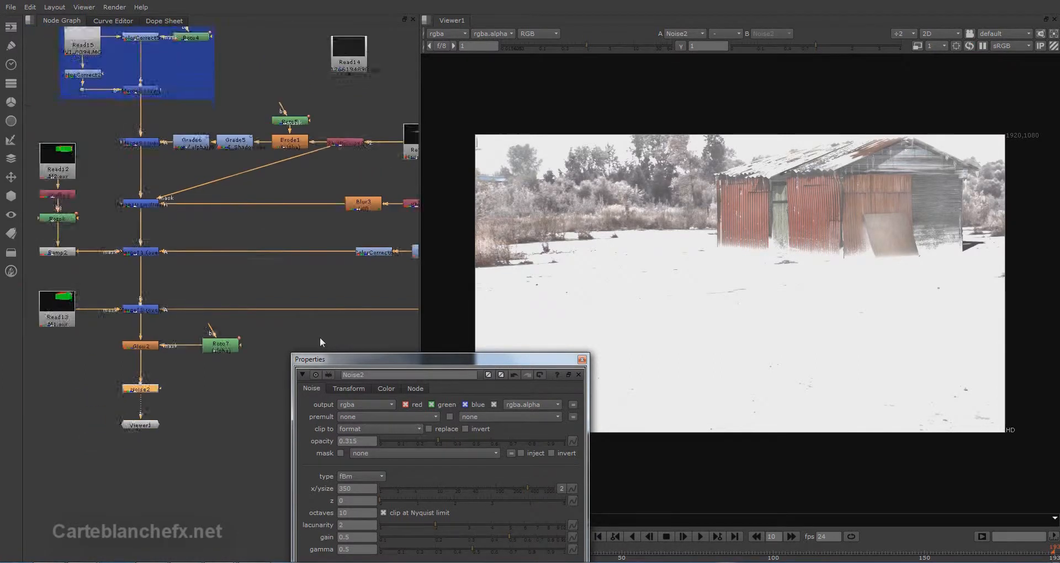
left_click(348, 106)
left_click_drag(349, 106, 288, 389)
left_click(582, 359)
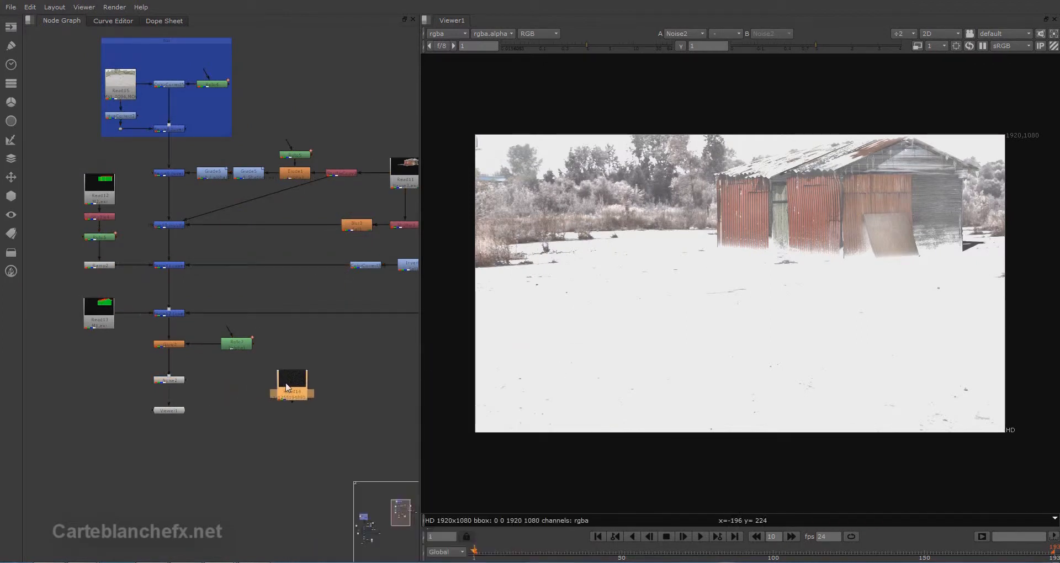
key("1")
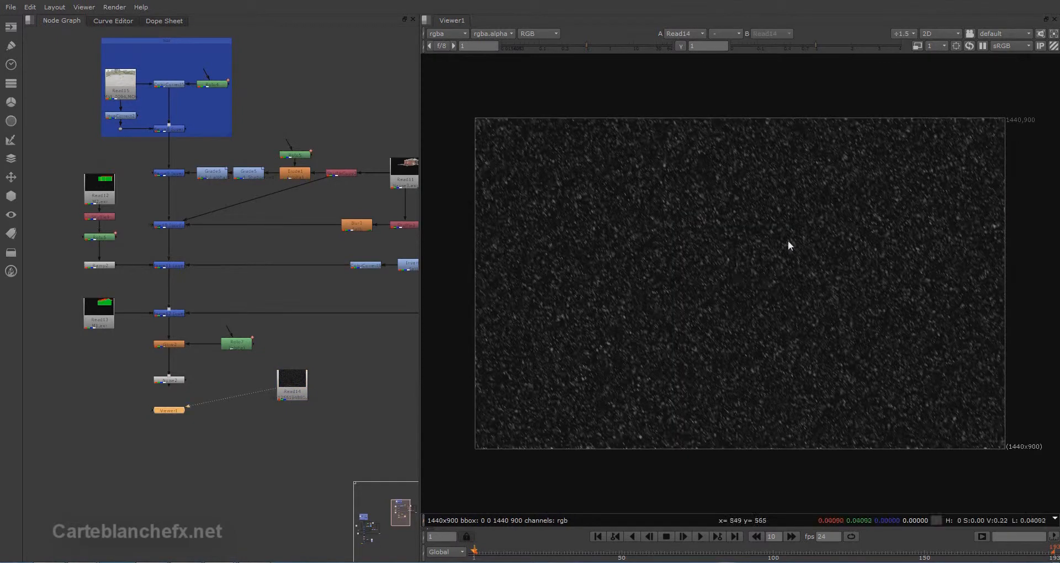
left_click_drag(293, 376, 300, 365)
Step: Add a Reformat node to the falling-snow image with the output format HD 1920x1080
key("Tab")
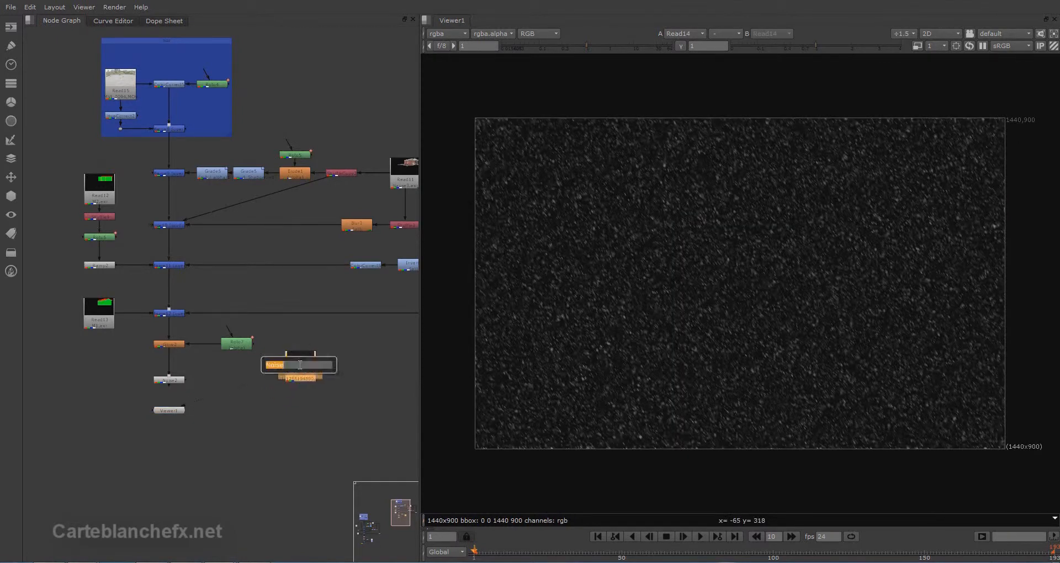
type("re")
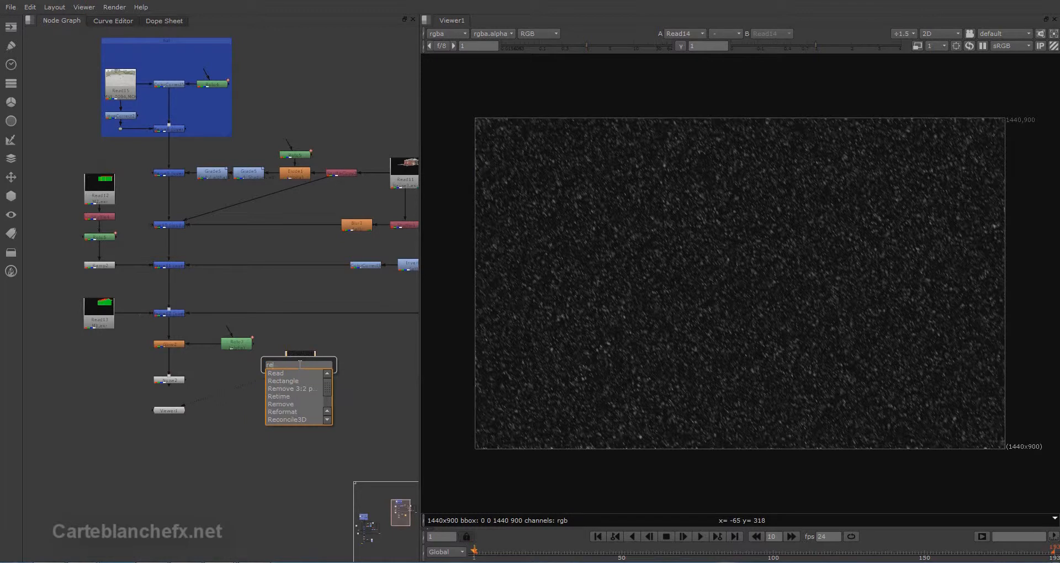
type("format")
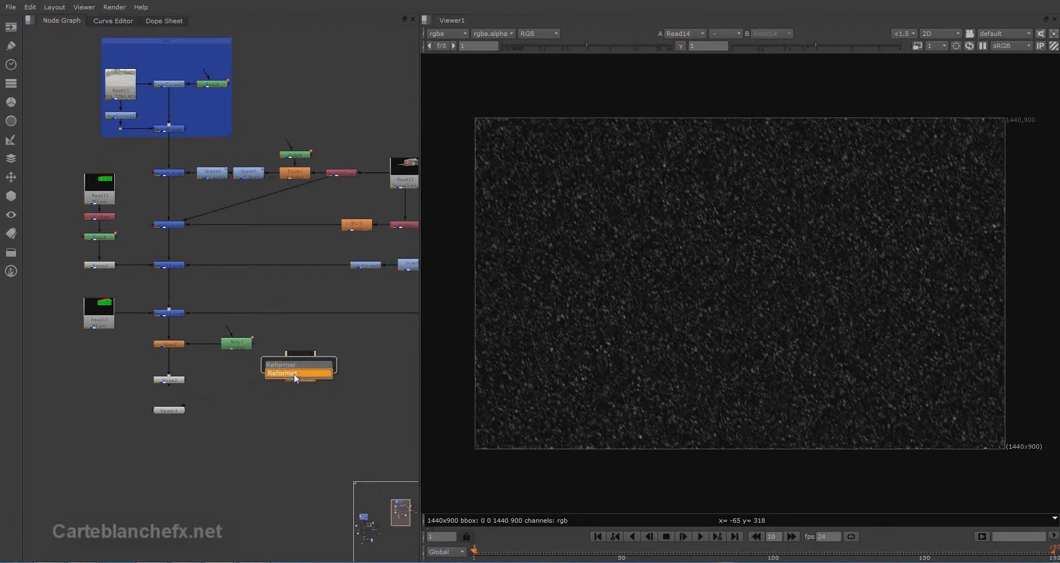
key("Return")
left_click(445, 401)
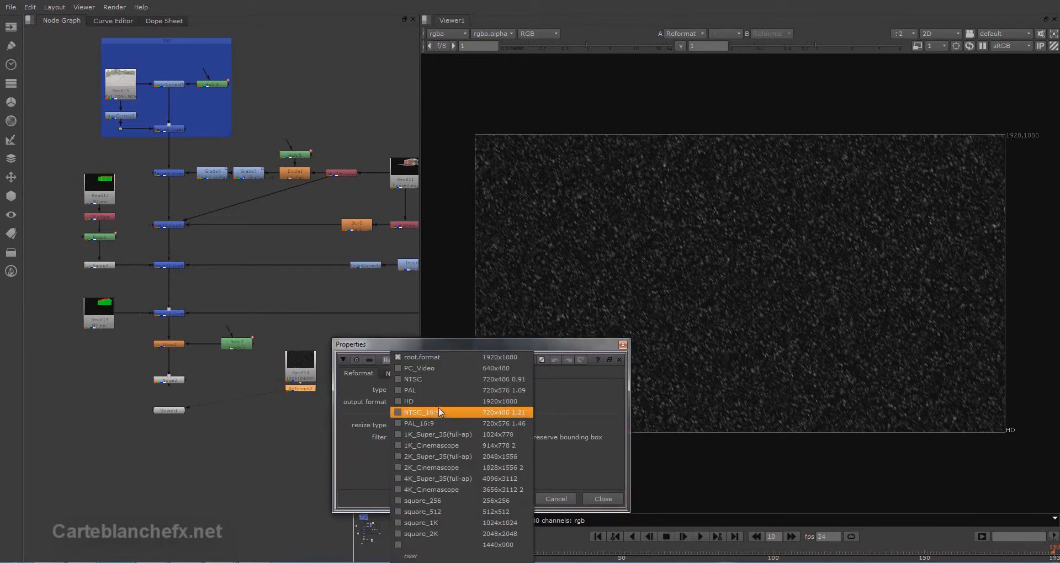
left_click(436, 403)
left_click(622, 345)
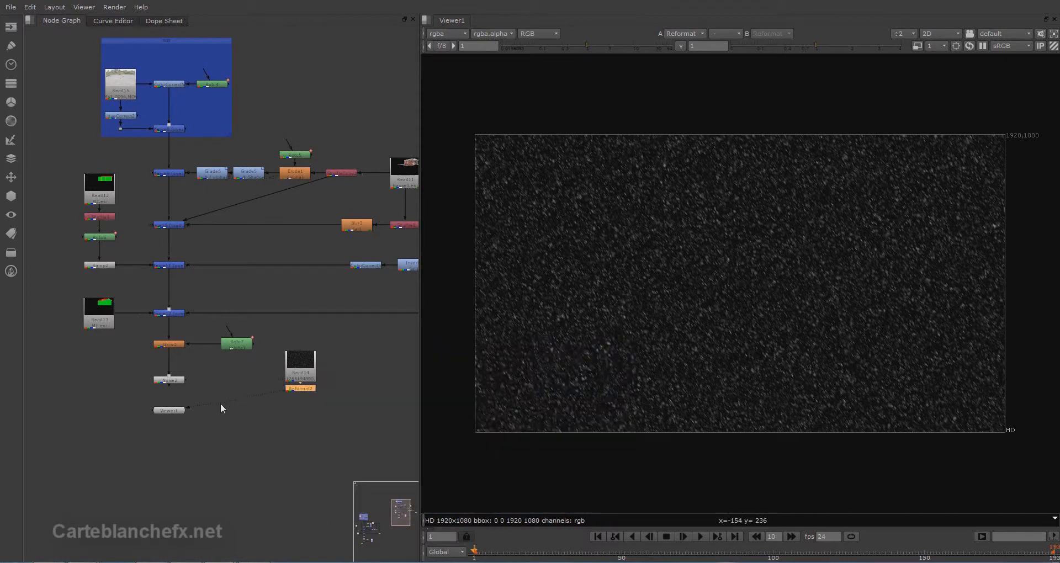
Step: Merge the reformatted falling snow over the main branch, placing the Merge between the Noise node and the Viewer
left_click_drag(178, 412, 179, 433)
left_click(307, 389)
key("m")
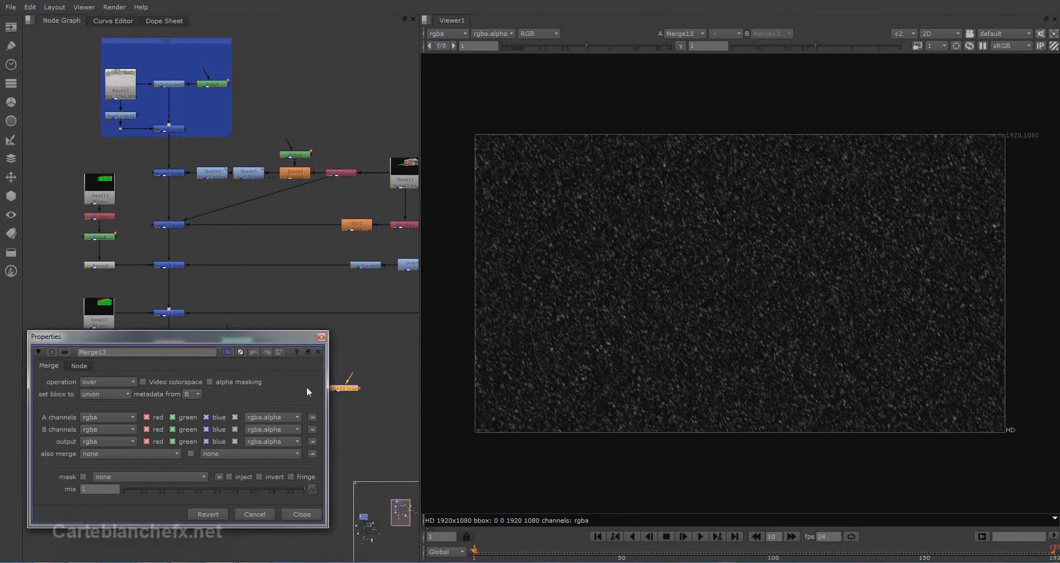
left_click(321, 337)
left_click_drag(343, 389, 171, 380)
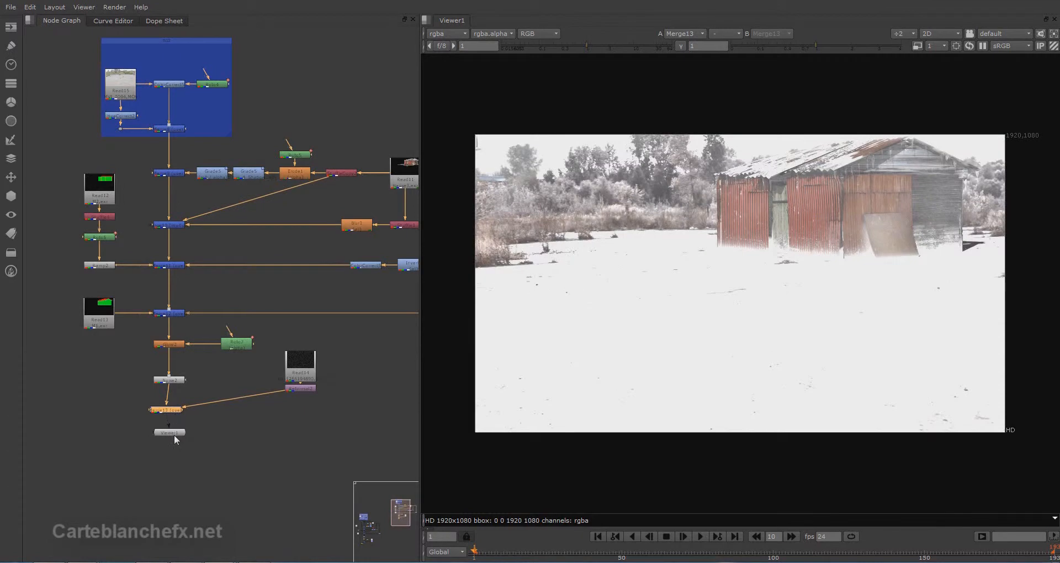
Step: Move the falling-snow Read and its Reformat level with the new Merge and align the Merge under the Noise node
left_click_drag(281, 340, 325, 425)
left_click_drag(310, 372, 298, 393)
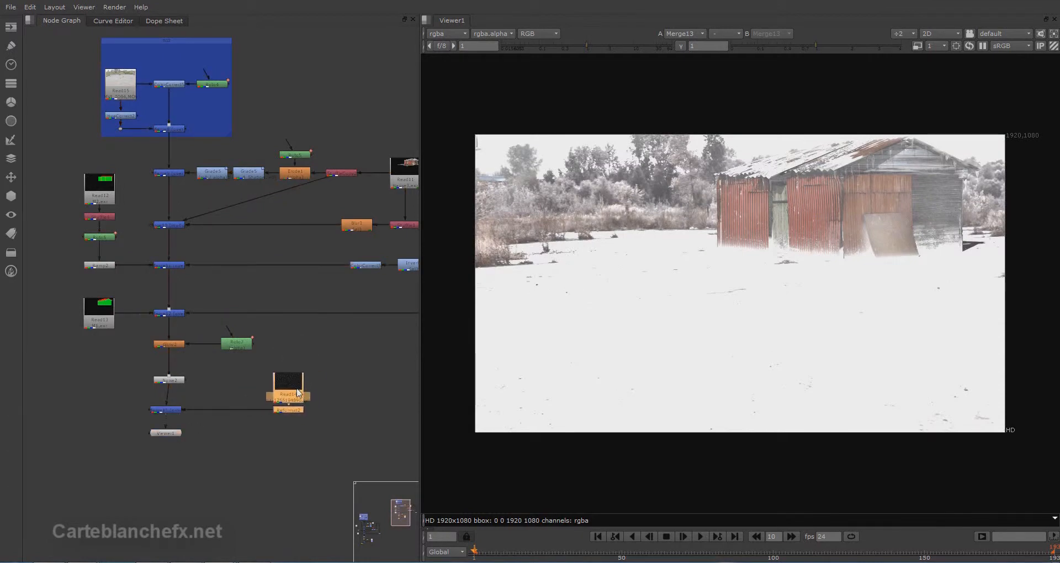
left_click(178, 410)
left_click(244, 423)
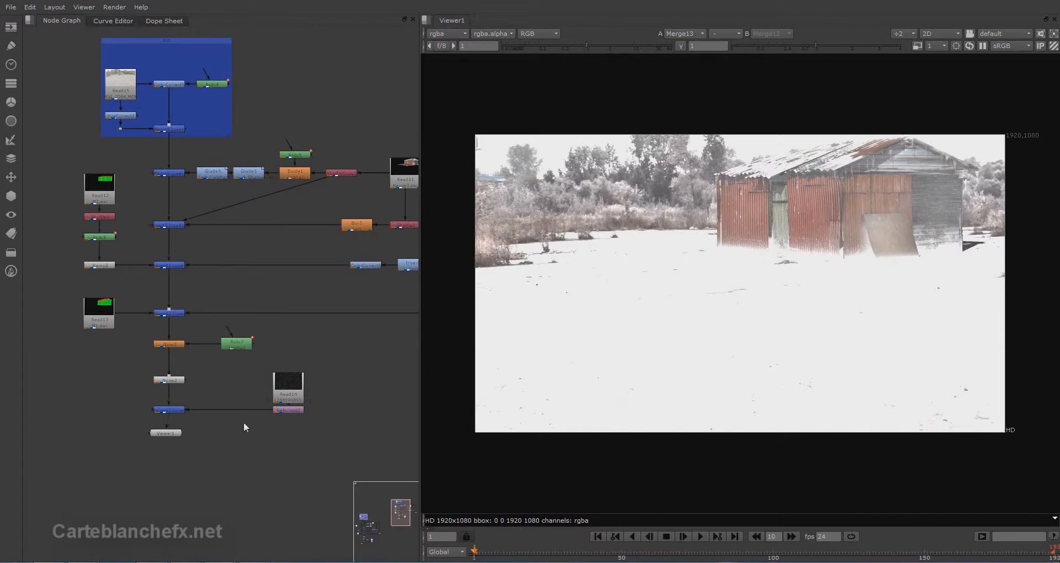
Step: Insert a Grade between the snow's Reformat and the Merge, and set its whitepoint to about 0.22
key("g")
left_click_drag(244, 422, 245, 409)
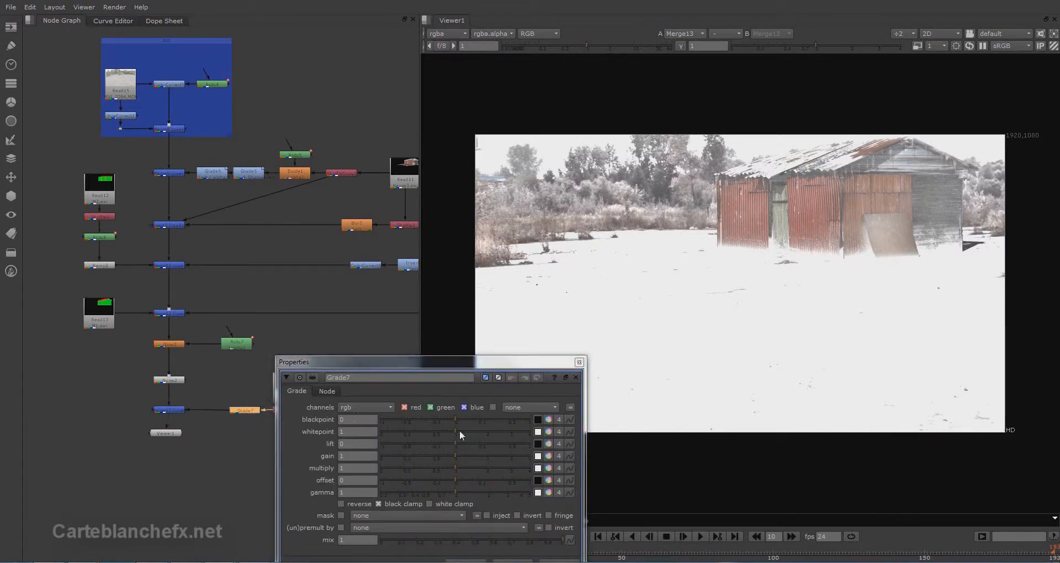
left_click_drag(454, 430, 416, 434)
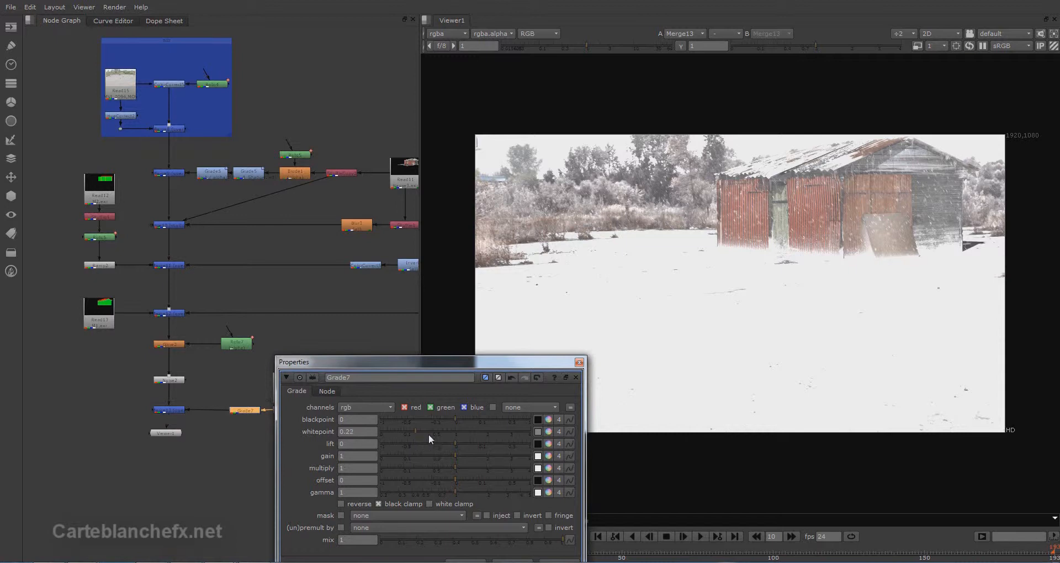
left_click(579, 362)
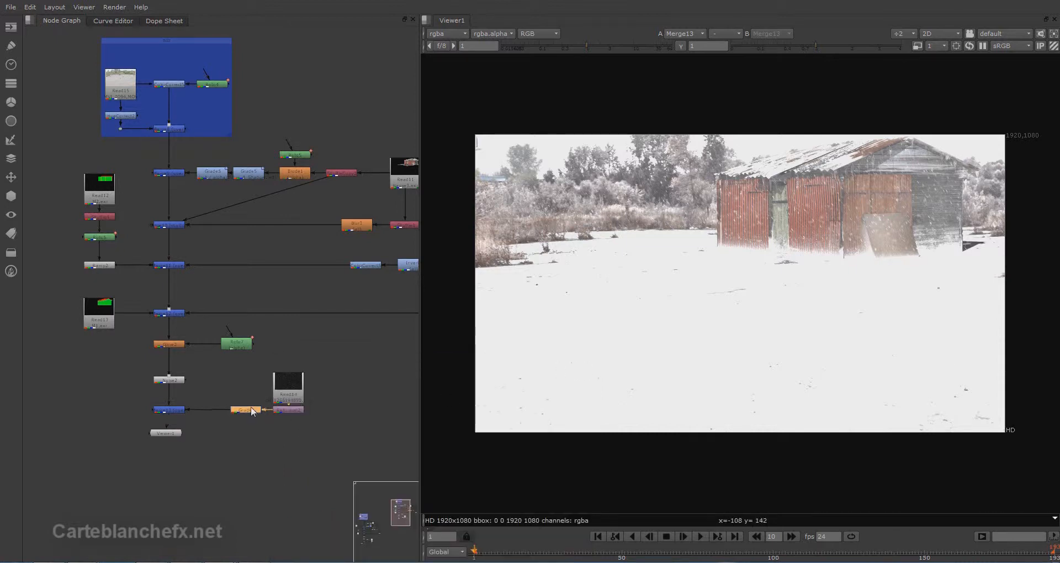
Step: Move the Viewer node down below the final Merge and set the Noise opacity to about 0.26
left_click_drag(171, 433, 174, 446)
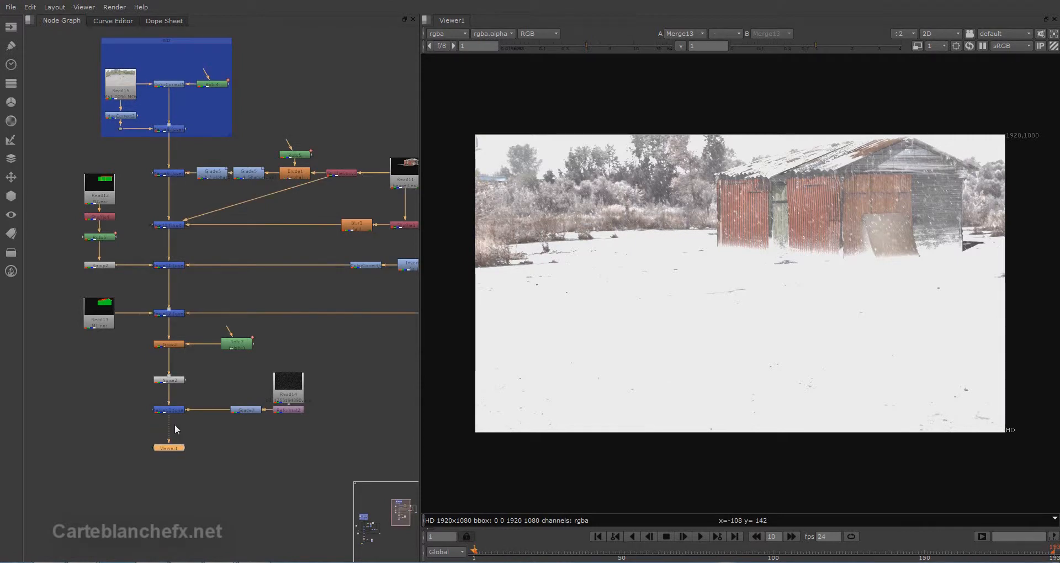
double_click(169, 380)
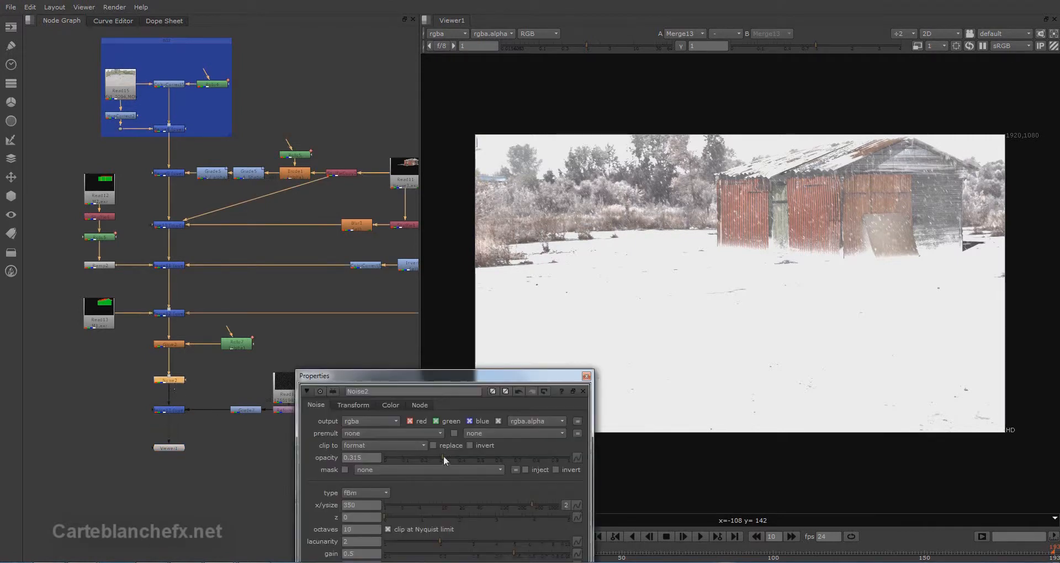
left_click_drag(442, 457, 432, 457)
left_click(436, 456)
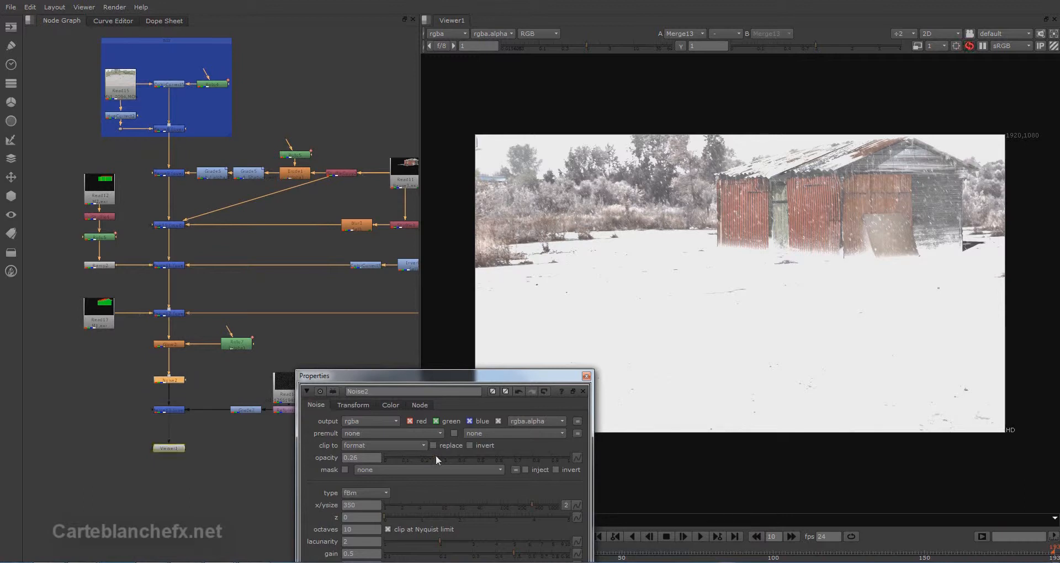
left_click(586, 378)
left_click(343, 335)
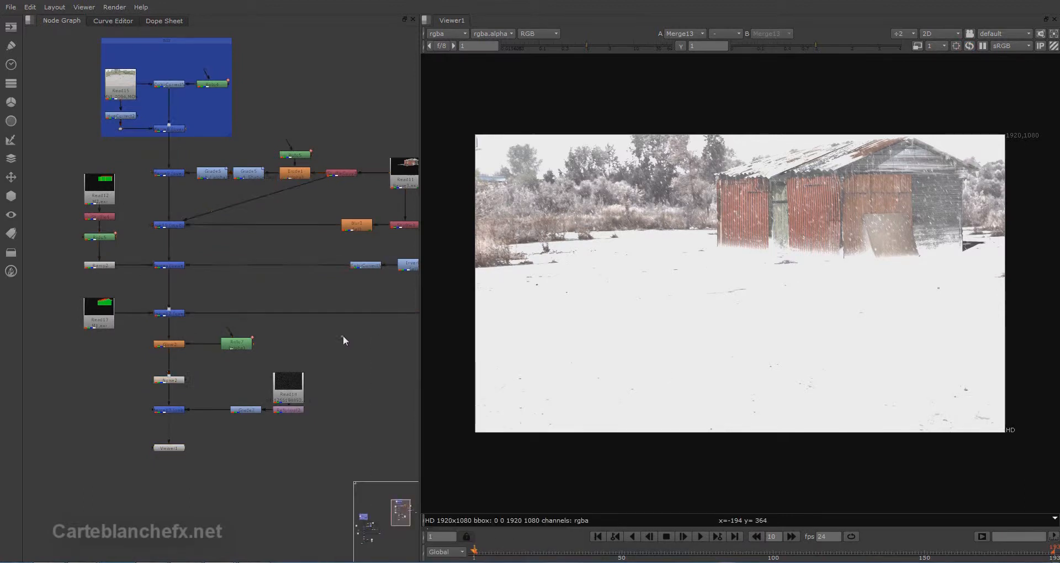
Step: Shift the shack's Grade, Erode and ShuffleCopy nodes away from the shack Merge and insert a Saturation node in the gap
middle_click_drag(271, 164, 229, 195)
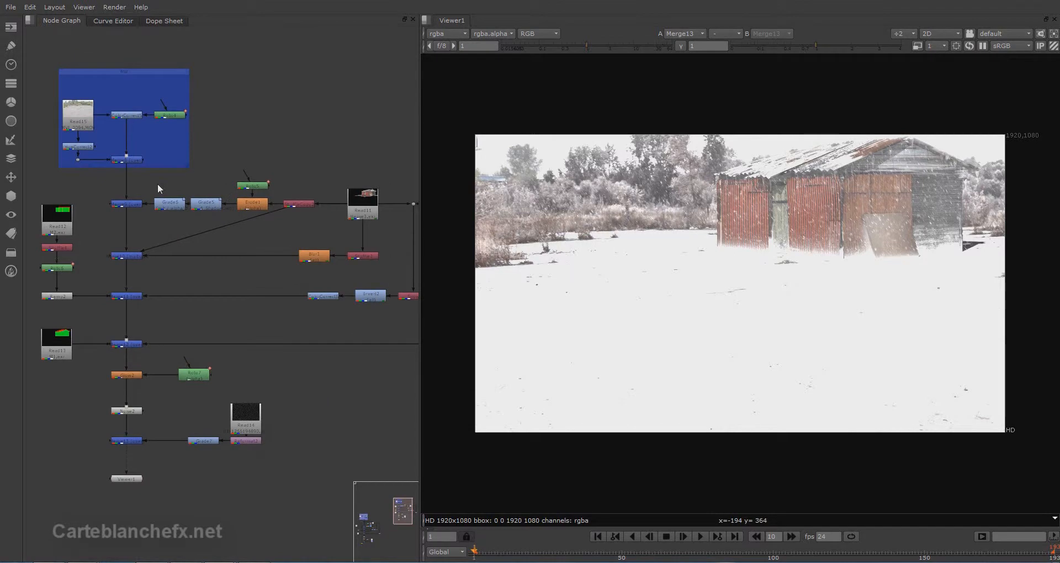
left_click_drag(152, 176, 330, 204)
left_click(231, 142)
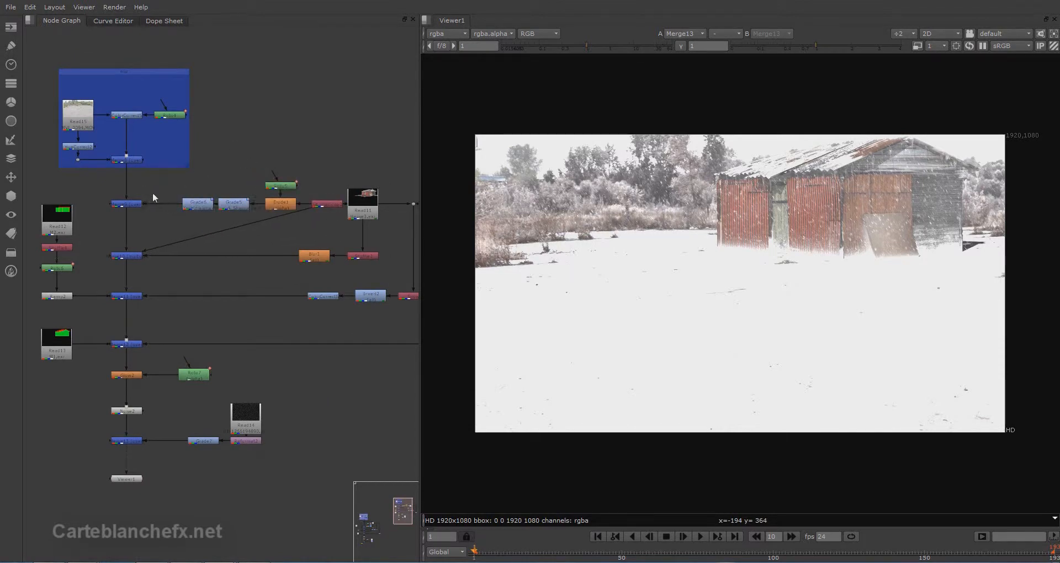
key("Tab")
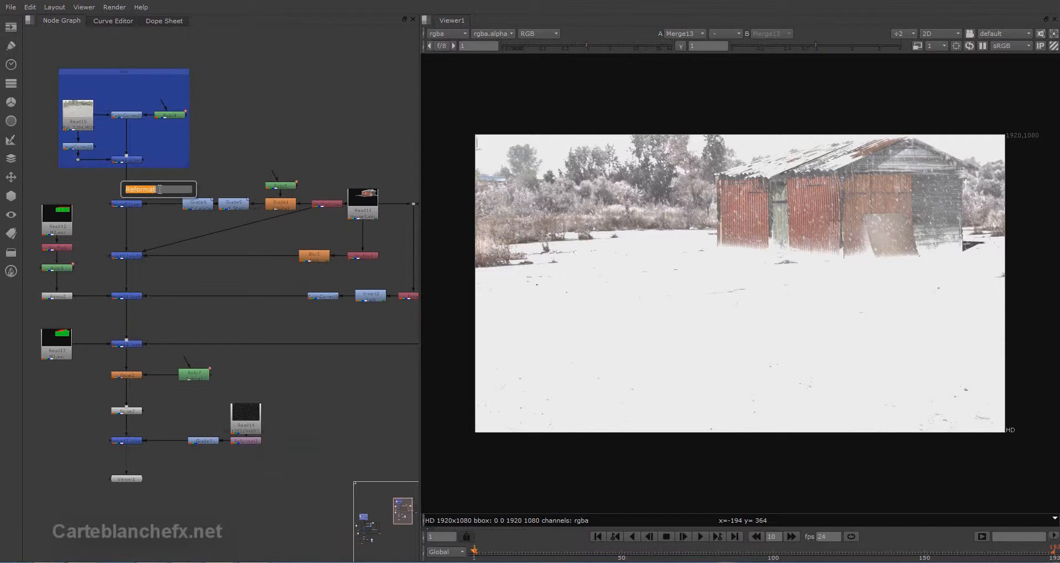
type("satur")
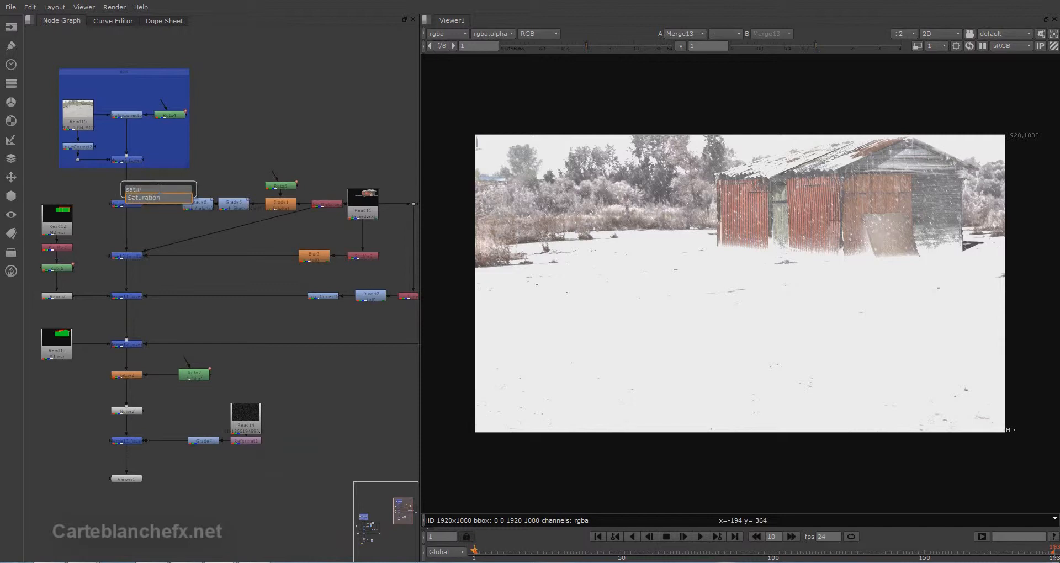
key("Return")
left_click_drag(161, 199, 163, 201)
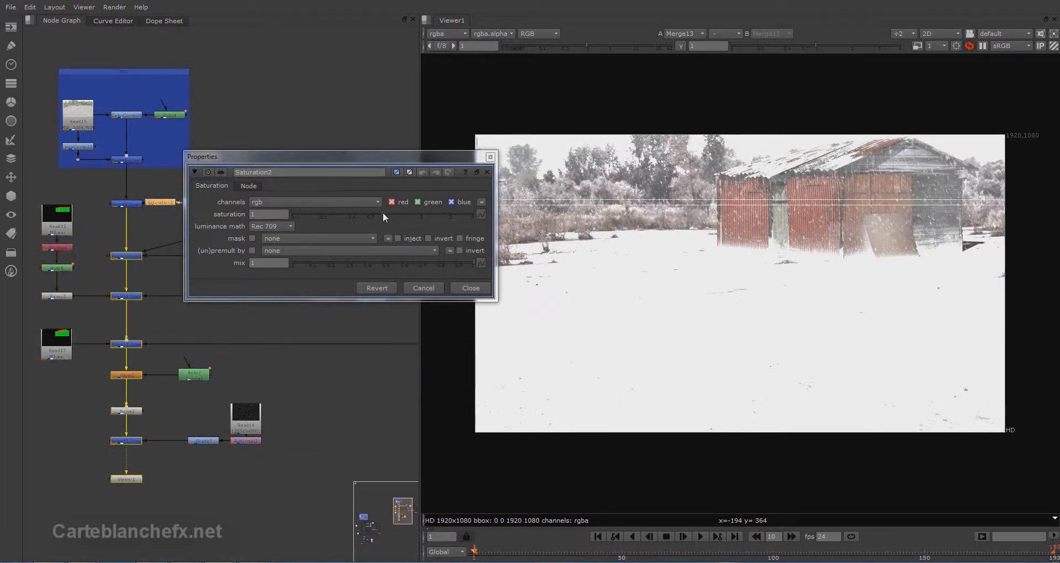
Step: Reduce the shack's saturation to about 0.72 in the new Saturation node and fine-tune the amount slightly
left_click_drag(382, 212, 368, 214)
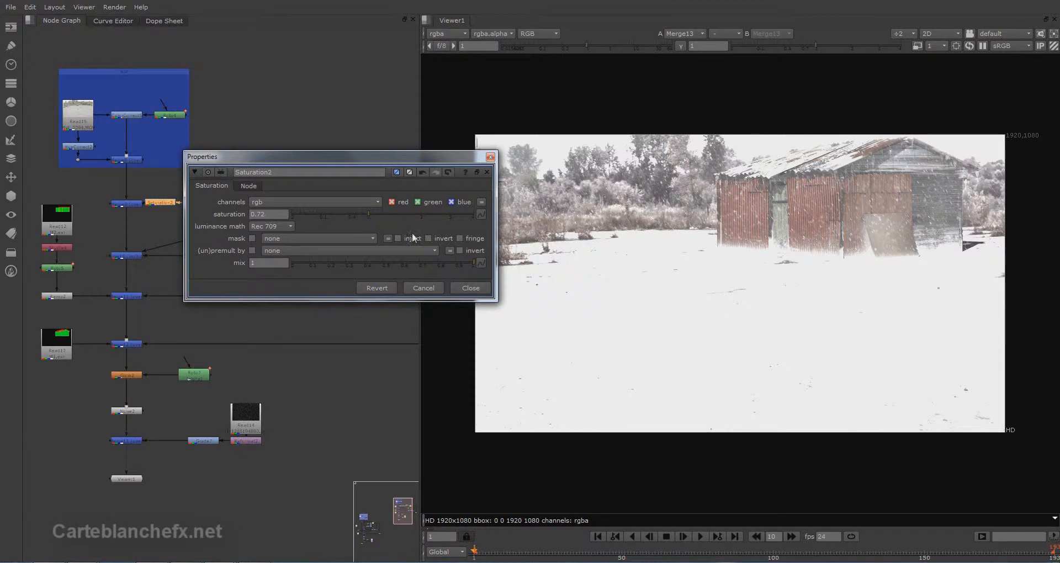
left_click(471, 287)
scroll(355, 398, "down", 3)
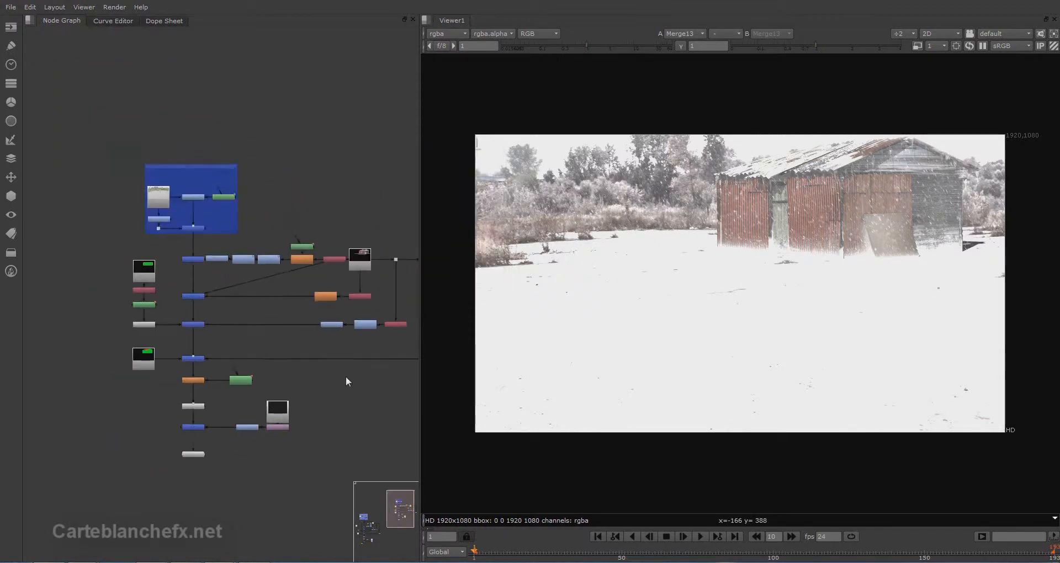
double_click(193, 246)
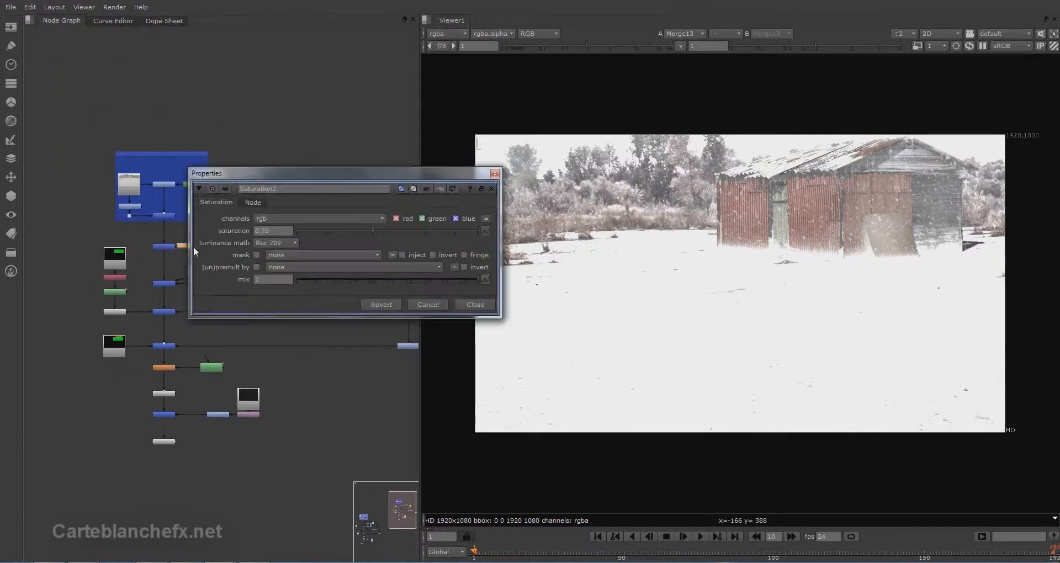
left_click(372, 228)
left_click_drag(378, 230, 375, 230)
left_click(495, 174)
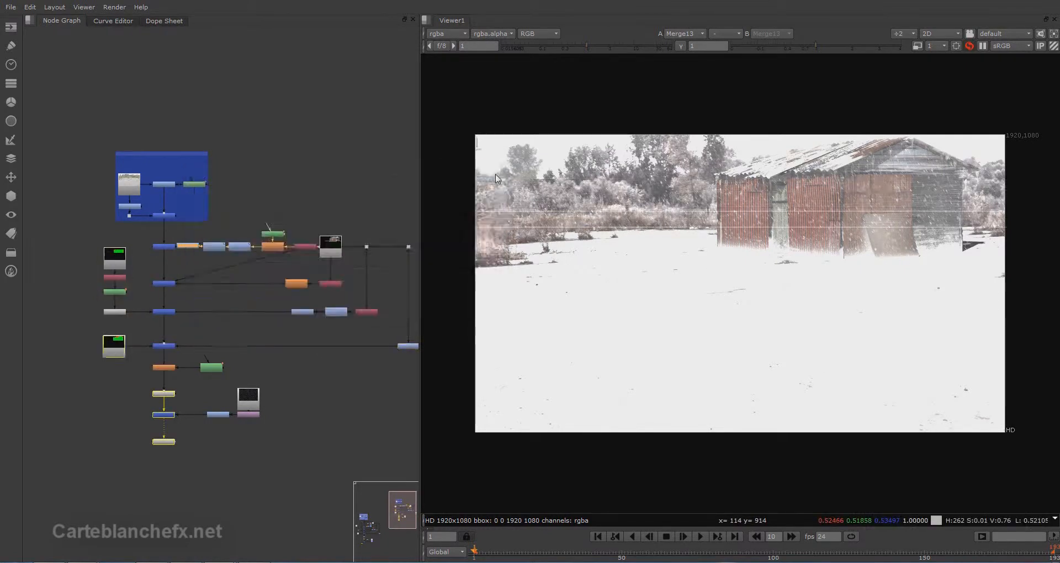
Step: Expand the viewer to fill the whole workspace and examine the finished snowy shack composite
right_click(371, 458)
left_click(352, 453)
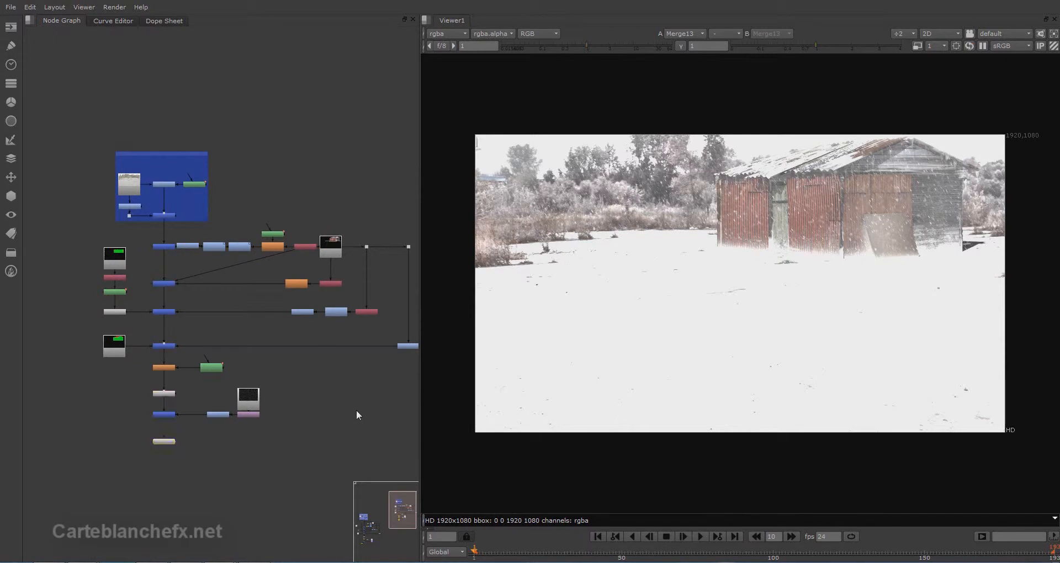
middle_click_drag(358, 409, 350, 410)
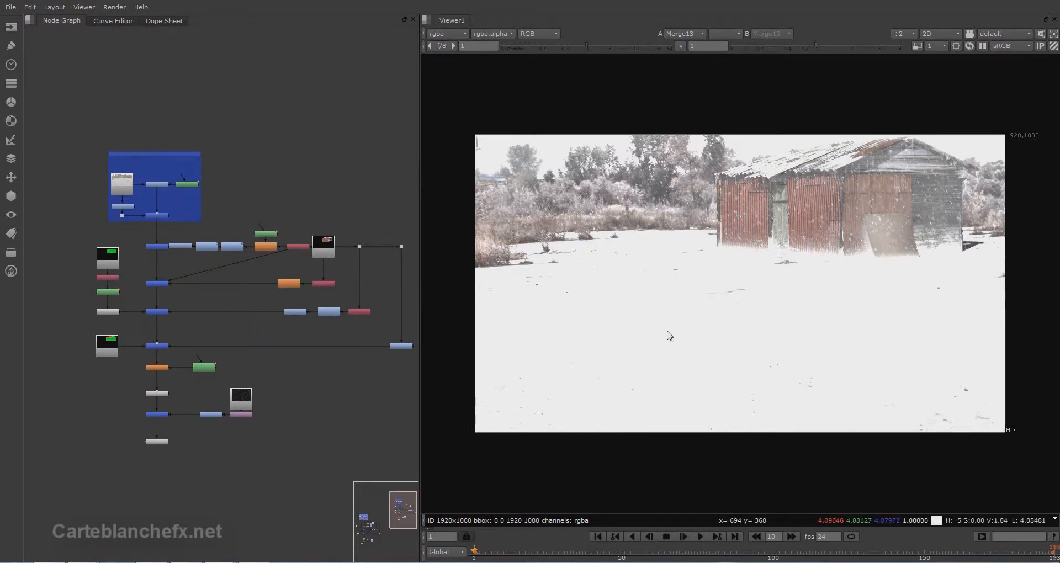
key("space")
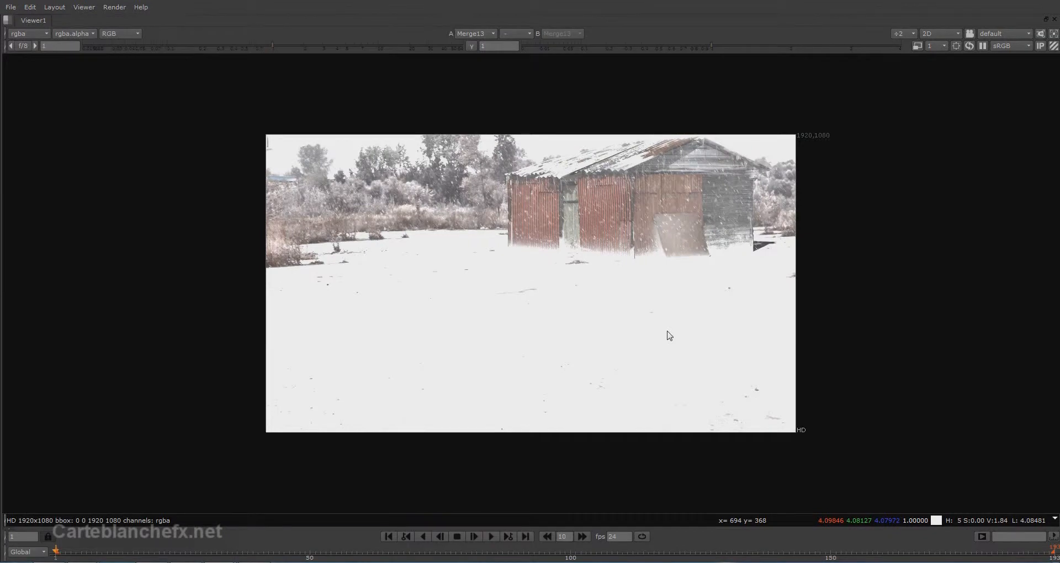